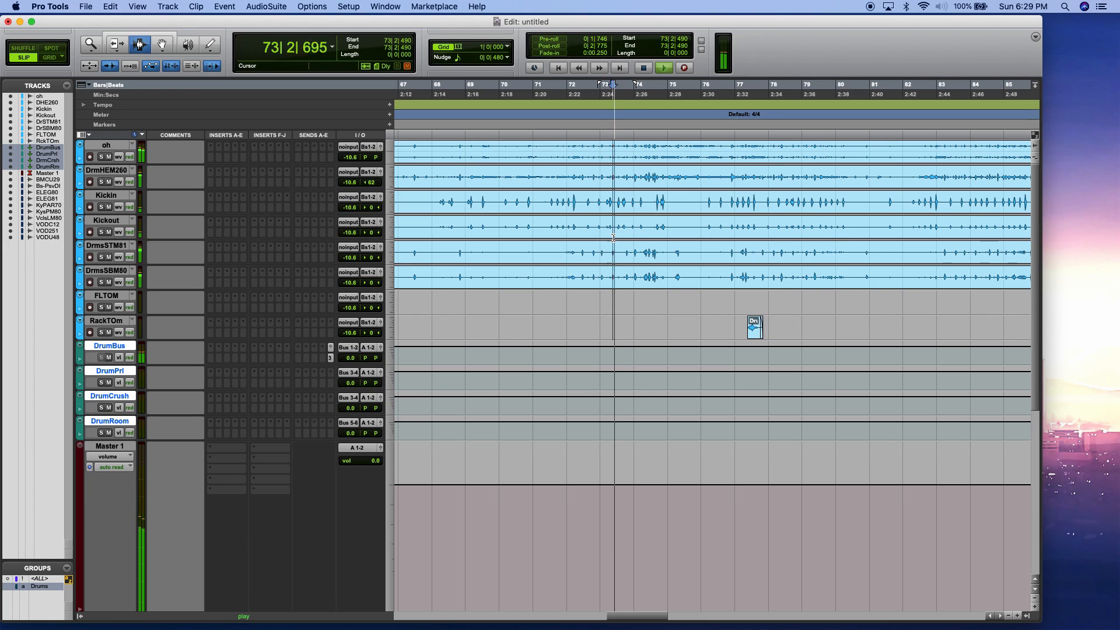
# - Solo the Kickin track, play from bar 17, and insert the mono Dyn3 Expander/Gate in its first insert slot
pyautogui.hscroll(-10, 613, 238)
pyautogui.hscroll(-7, 613, 238)
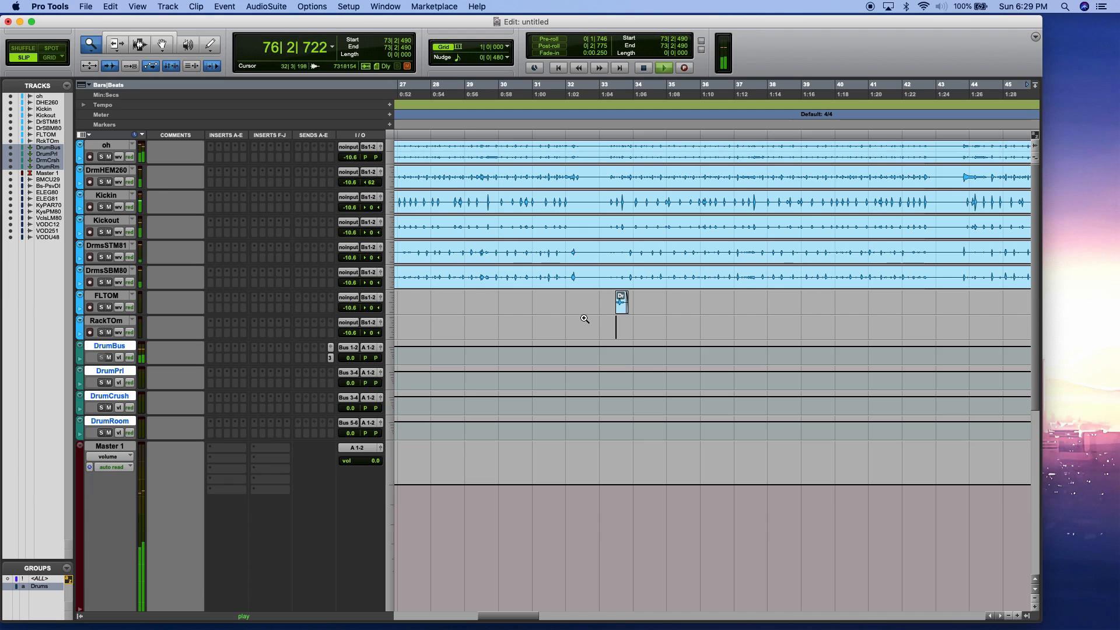
pyautogui.scroll(-5, 585, 319)
pyautogui.moveTo(379, 217); pyautogui.dragTo(162, 57)
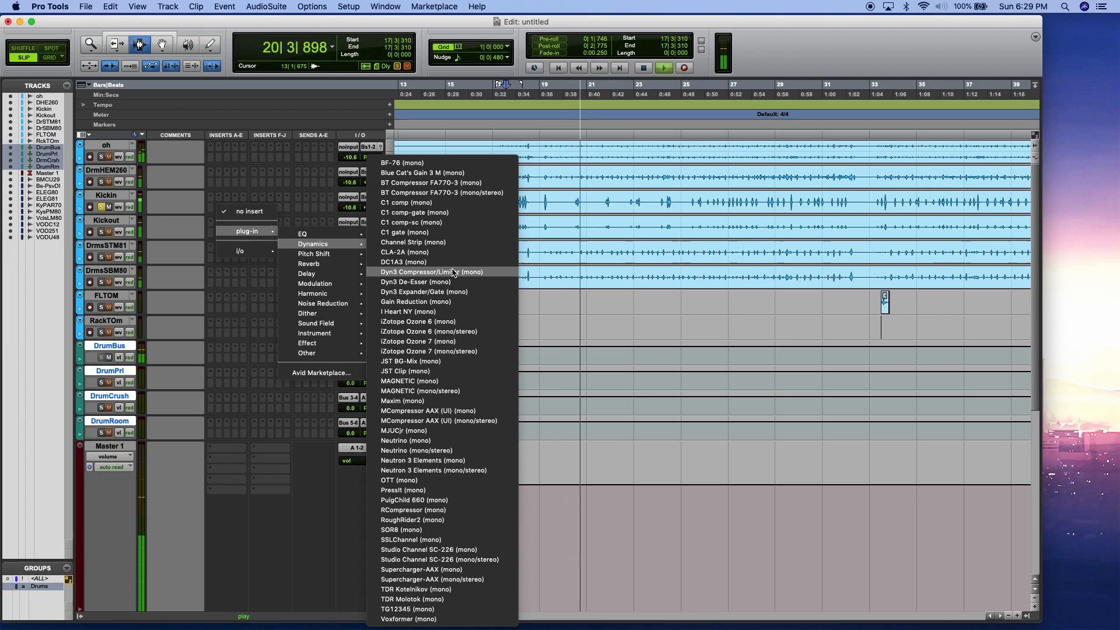
pyautogui.click(447, 291)
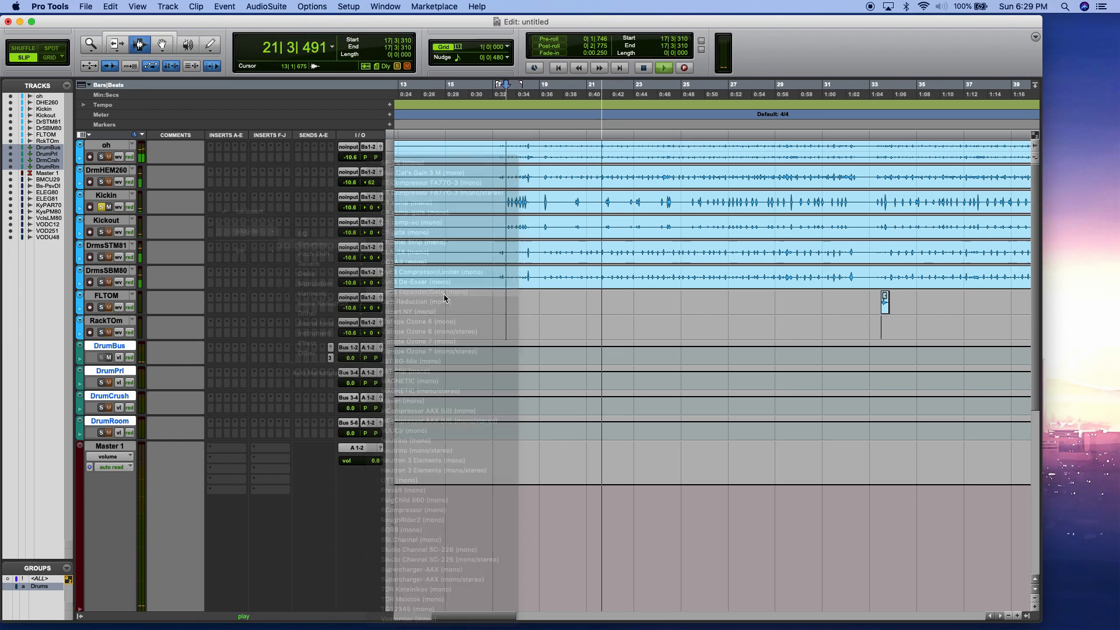
# - Try the Kick Exp Gate preset on the Kickin gate, settling on the Kick Gate SC preset
pyautogui.click(760, 133)
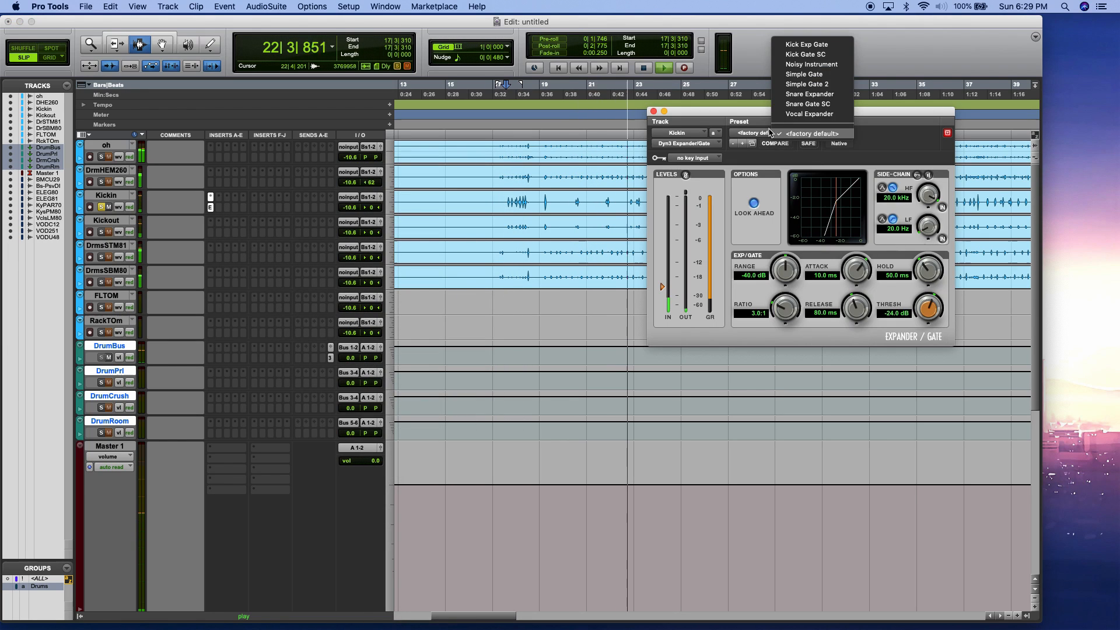
pyautogui.click(820, 46)
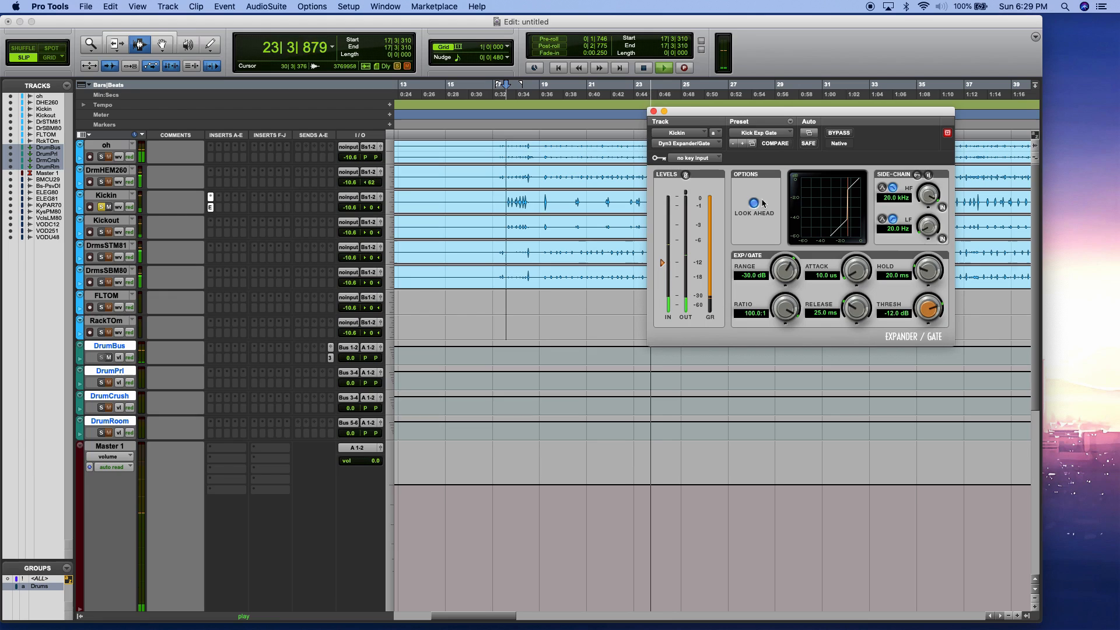
pyautogui.click(774, 133)
pyautogui.click(785, 170)
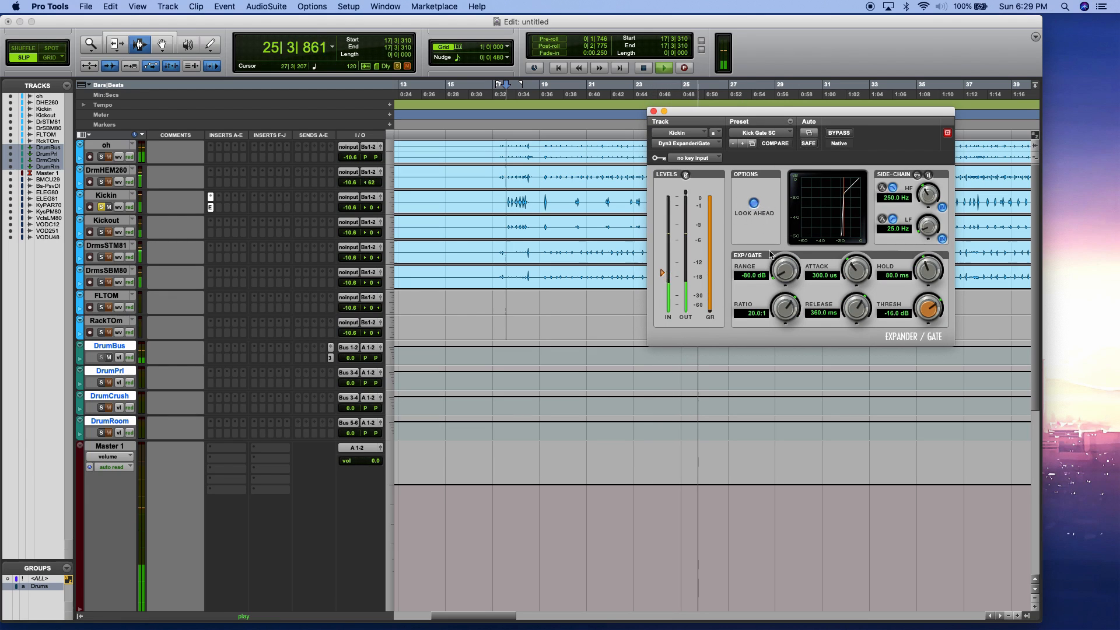
# - Set the Kickin gate's attack to 10.0 µs, ratio to 100.0:1, release to 326.1 ms and threshold to -31.2 dB during playback
pyautogui.moveTo(862, 317); pyautogui.dragTo(862, 319)
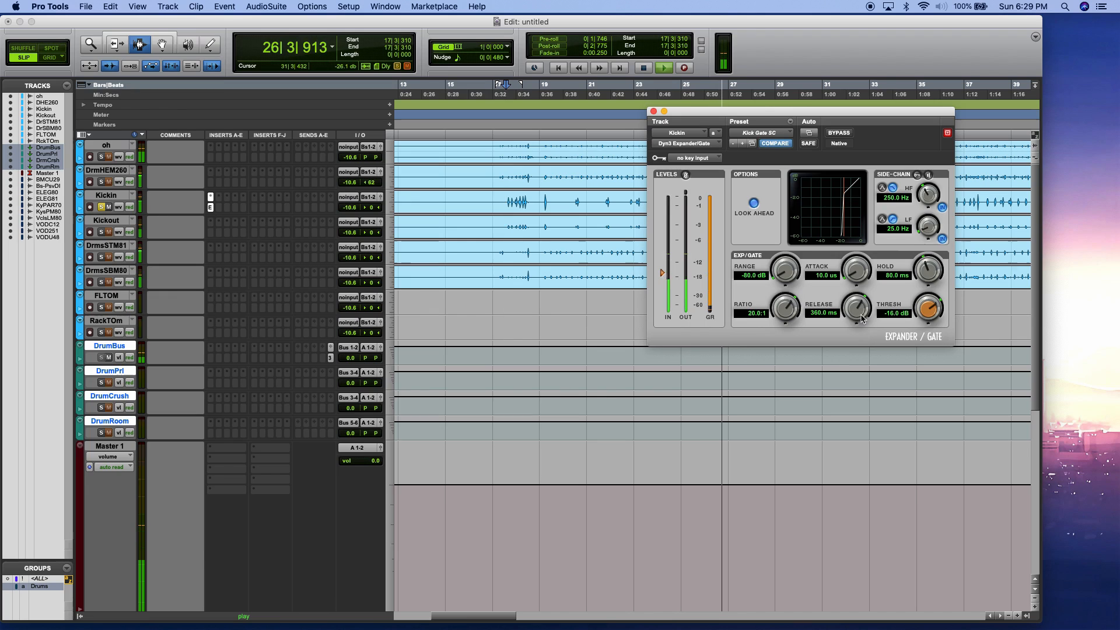
pyautogui.moveTo(930, 311)
pyautogui.mouseDown()
pyautogui.moveTo(915, 372)
pyautogui.moveTo(966, 266)
pyautogui.mouseUp()
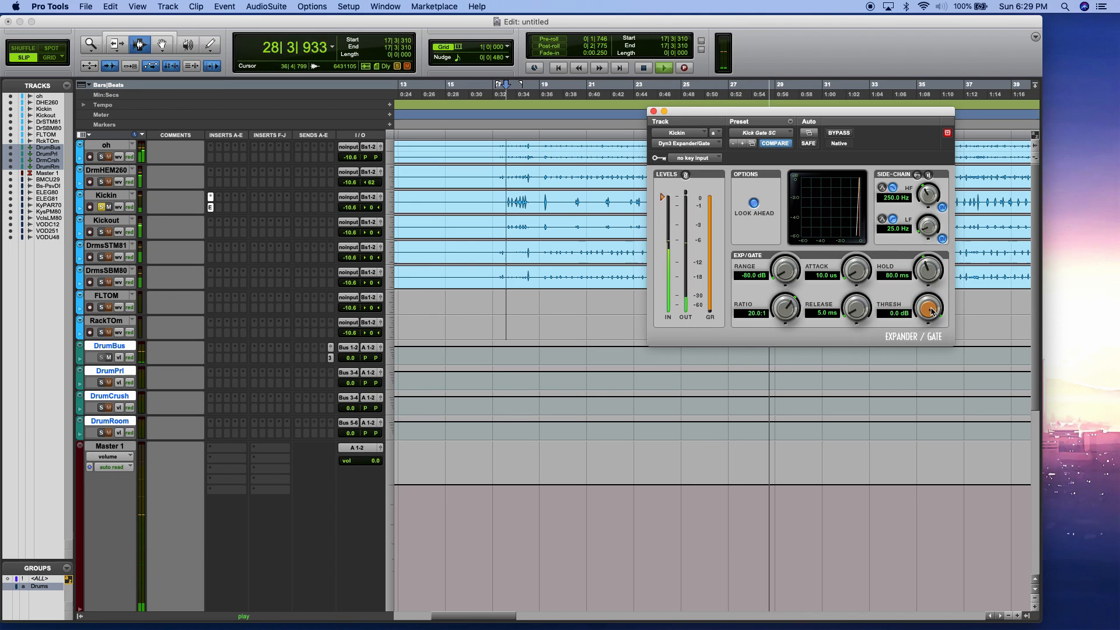
pyautogui.moveTo(930, 328); pyautogui.dragTo(918, 359)
pyautogui.moveTo(813, 111); pyautogui.dragTo(452, 187)
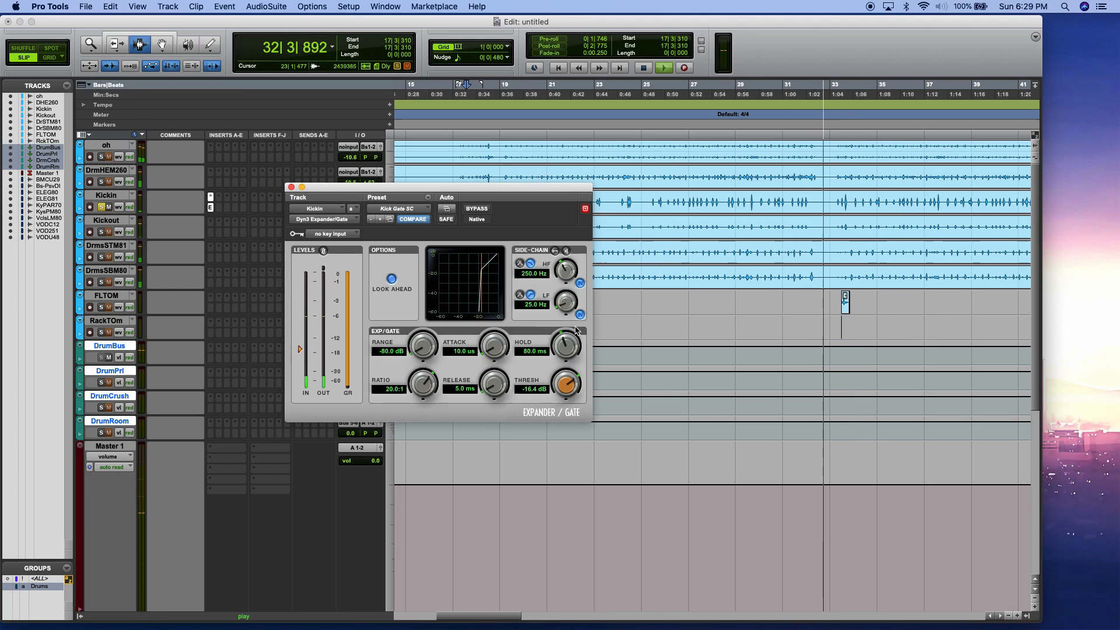
pyautogui.moveTo(493, 383); pyautogui.dragTo(497, 321)
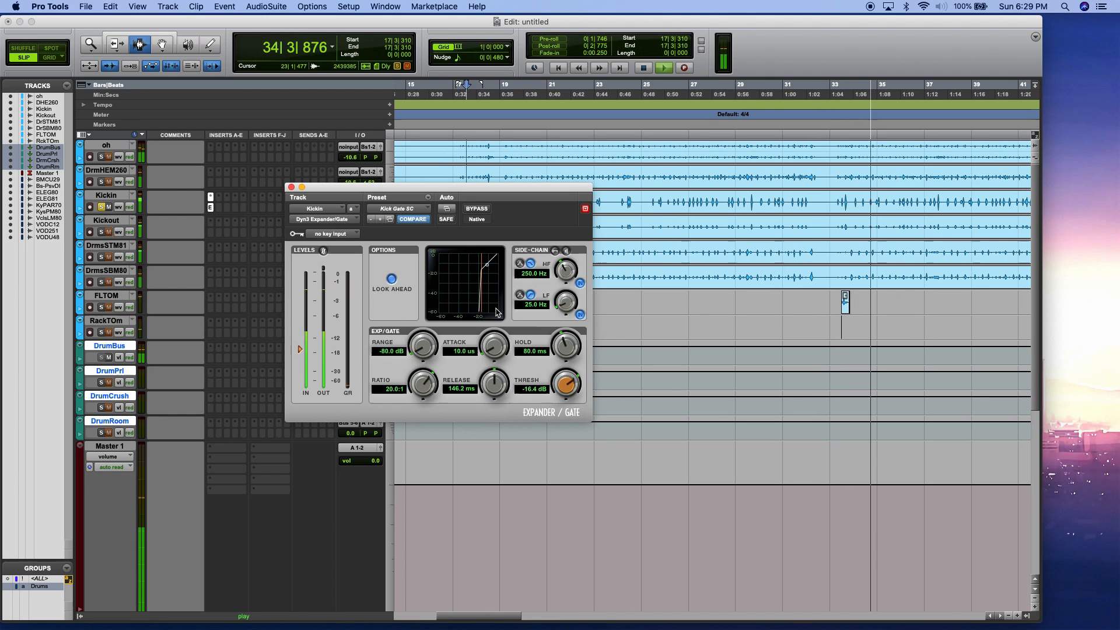
pyautogui.moveTo(421, 388); pyautogui.dragTo(422, 347)
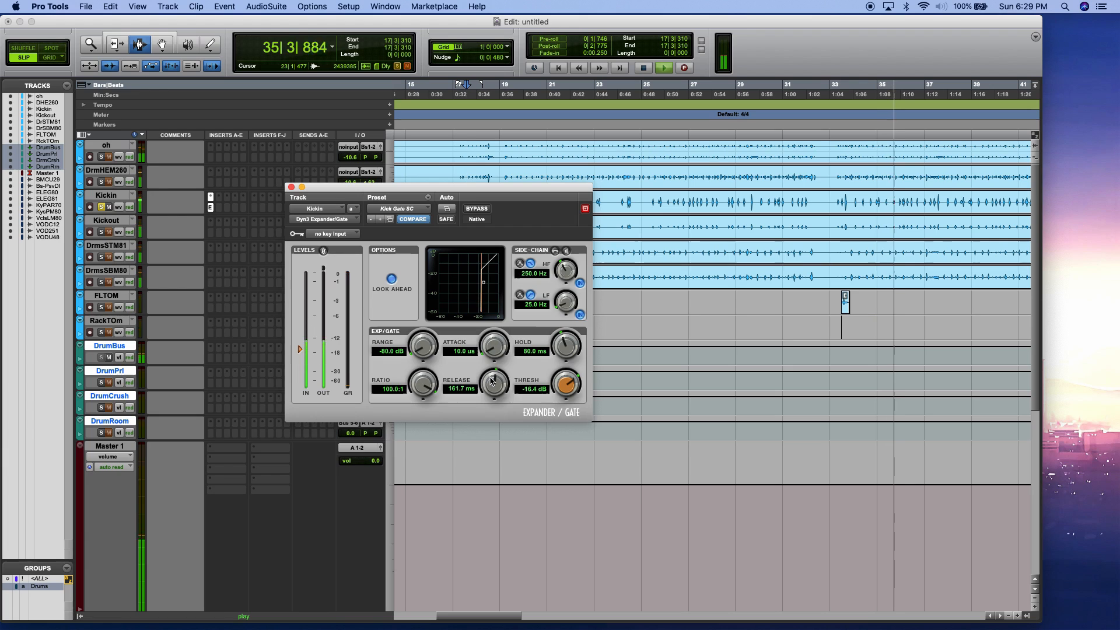
pyautogui.moveTo(492, 380); pyautogui.dragTo(492, 369)
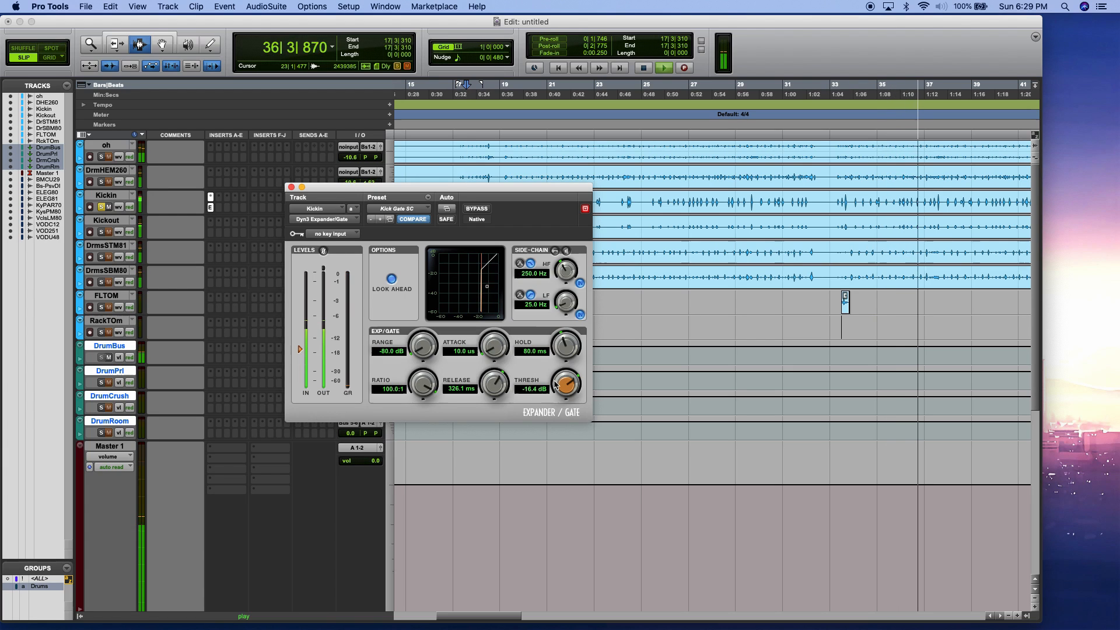
pyautogui.moveTo(560, 386); pyautogui.dragTo(561, 397)
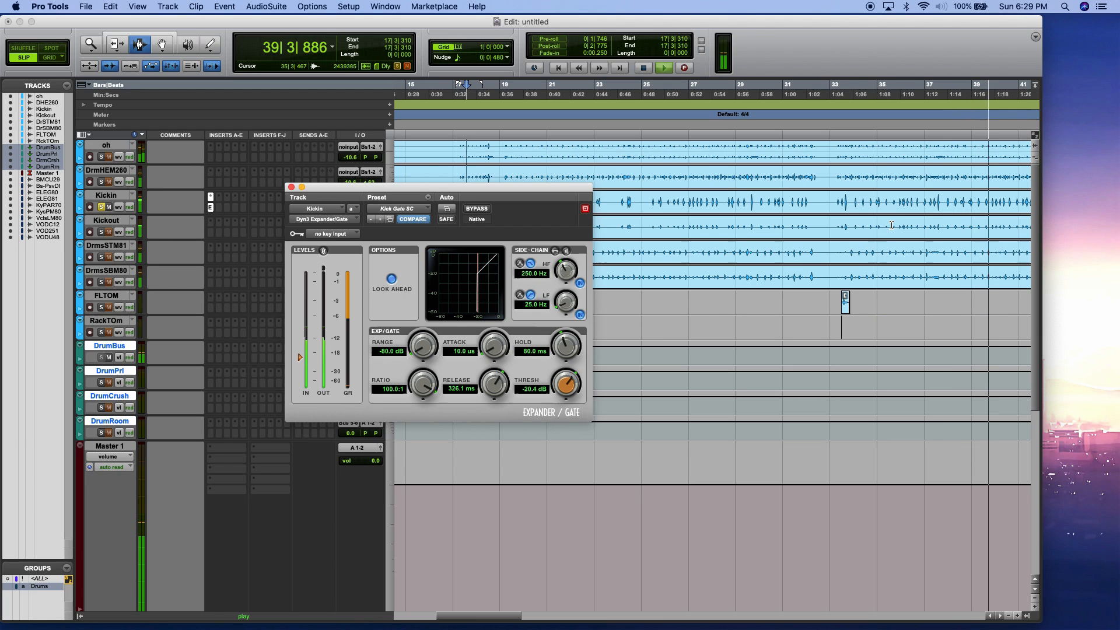
pyautogui.moveTo(567, 388); pyautogui.dragTo(565, 413)
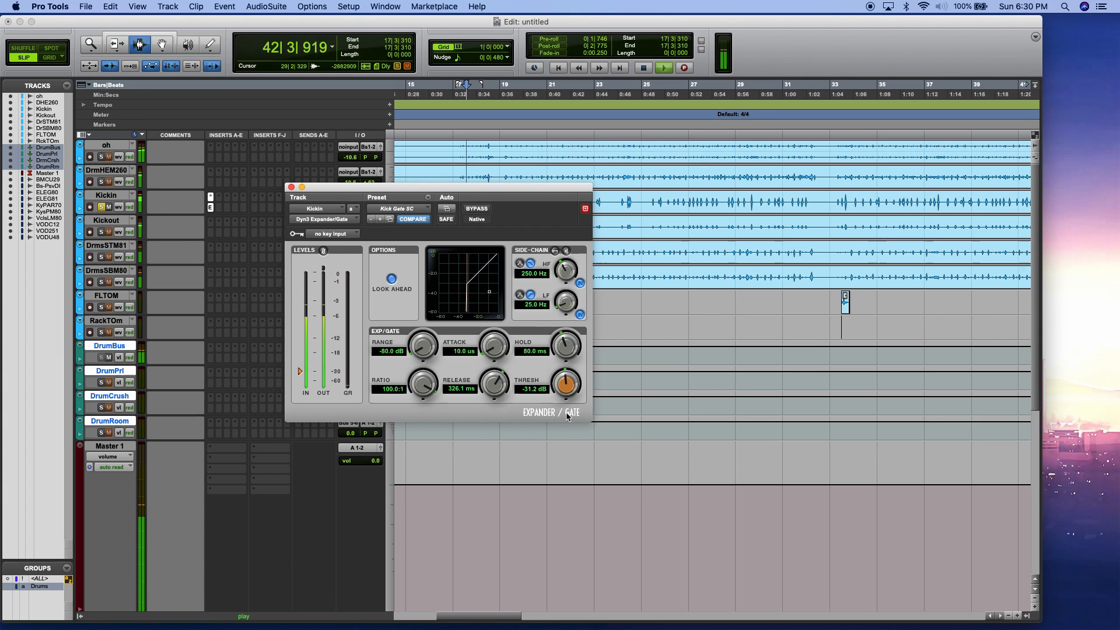
# - Refine the Kickin gate to a 54.8 µs attack and -29.4 dB threshold while replaying from bar 27, and close its window
pyautogui.moveTo(499, 349); pyautogui.dragTo(493, 383)
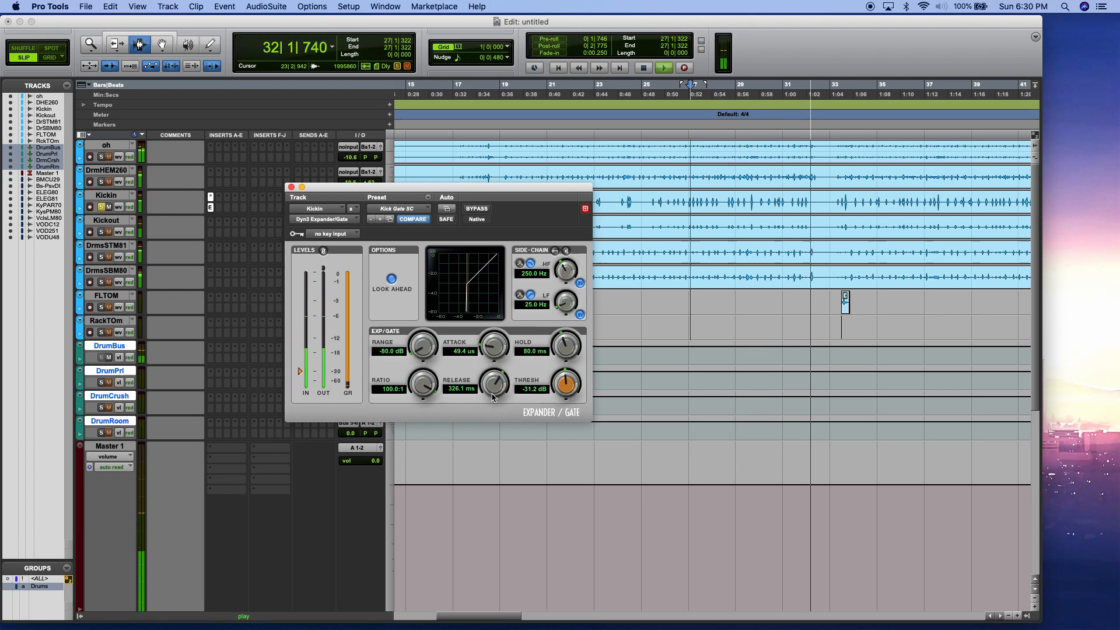
pyautogui.click(699, 192)
pyautogui.press('space')
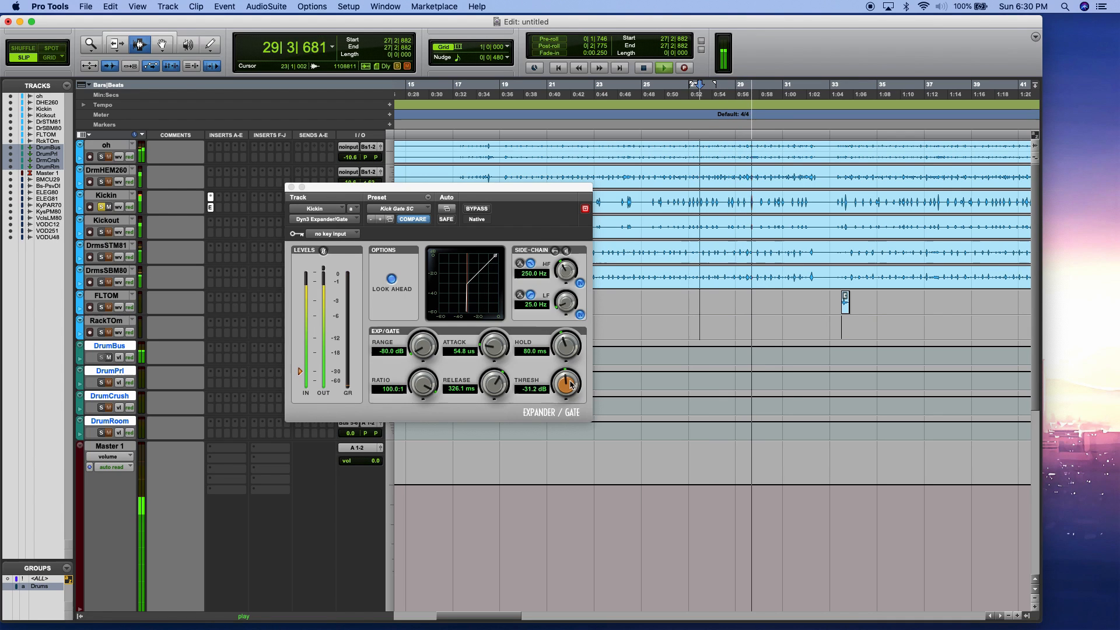
pyautogui.moveTo(566, 384); pyautogui.dragTo(566, 382)
pyautogui.press('space')
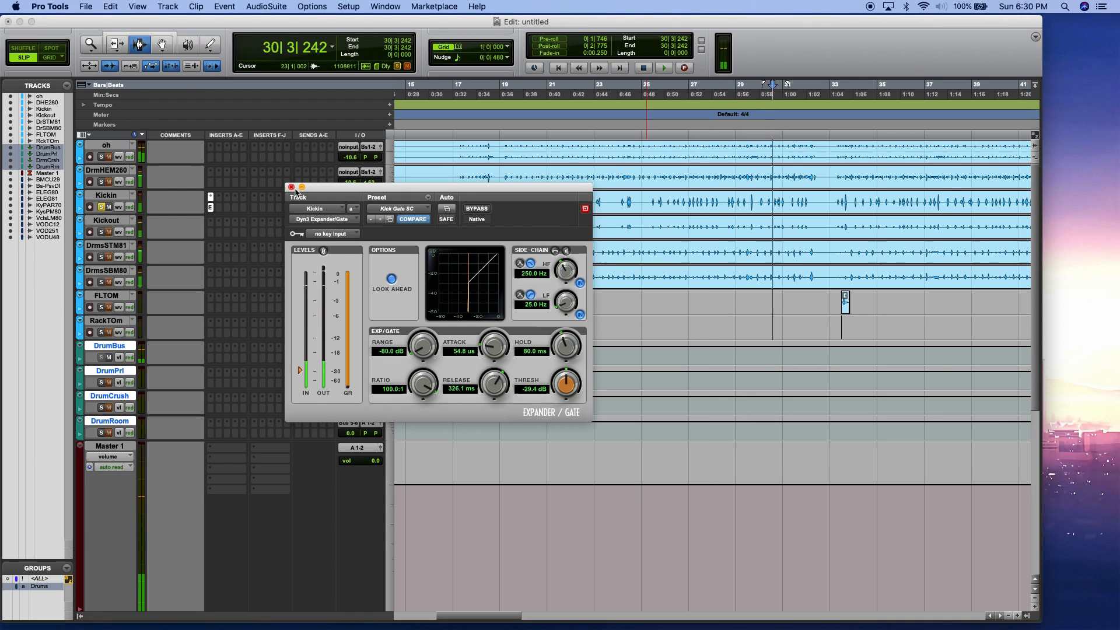
pyautogui.click(291, 187)
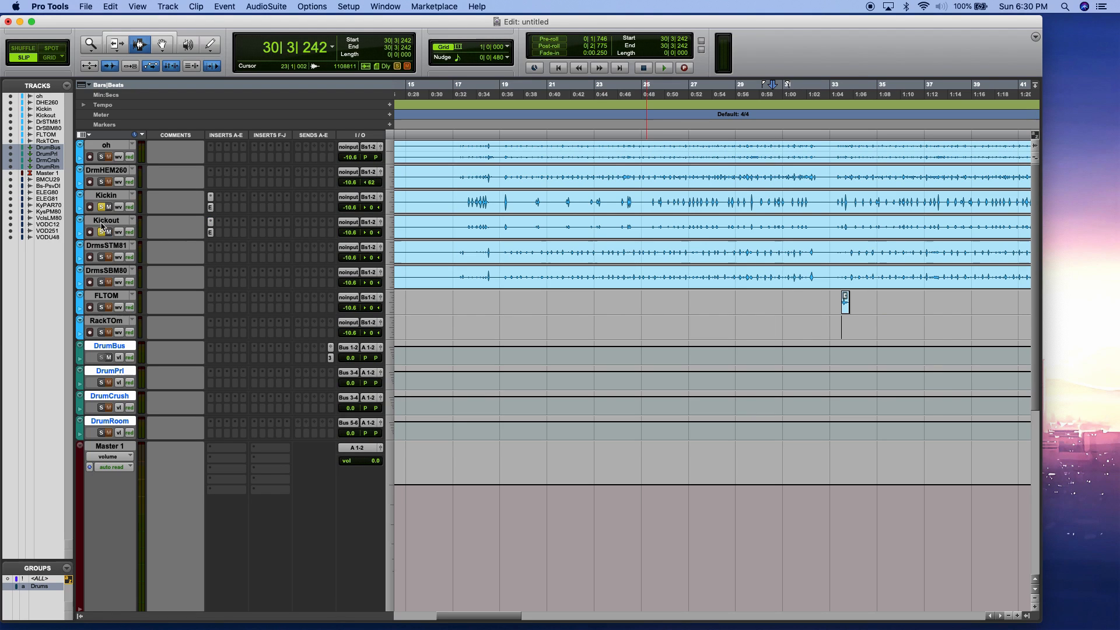
# - Play the session, open the Kickout track's gate, and set its attack to 50.7 µs and threshold to -35.1 dB
pyautogui.press('space')
pyautogui.click(211, 222)
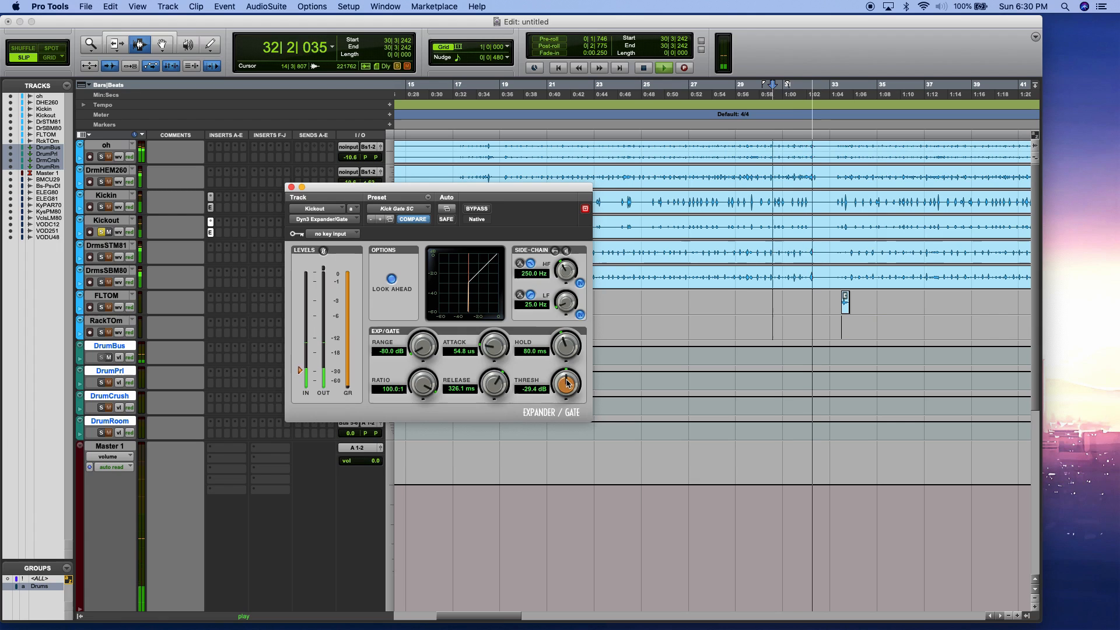
pyautogui.moveTo(569, 386); pyautogui.dragTo(573, 377)
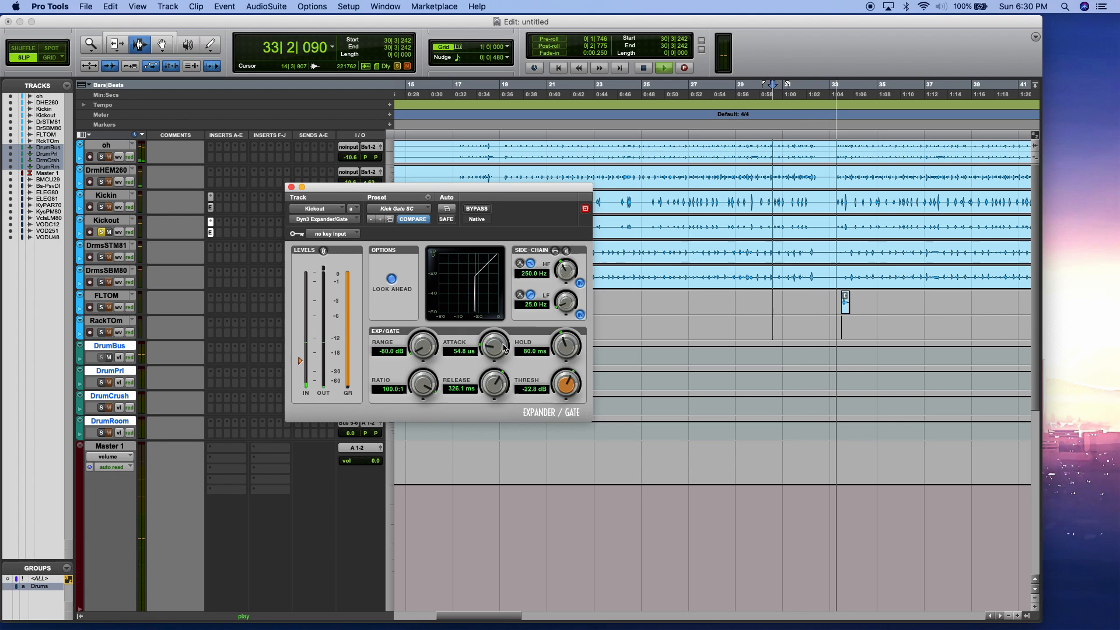
pyautogui.moveTo(504, 349); pyautogui.dragTo(504, 351)
pyautogui.moveTo(563, 387); pyautogui.dragTo(554, 423)
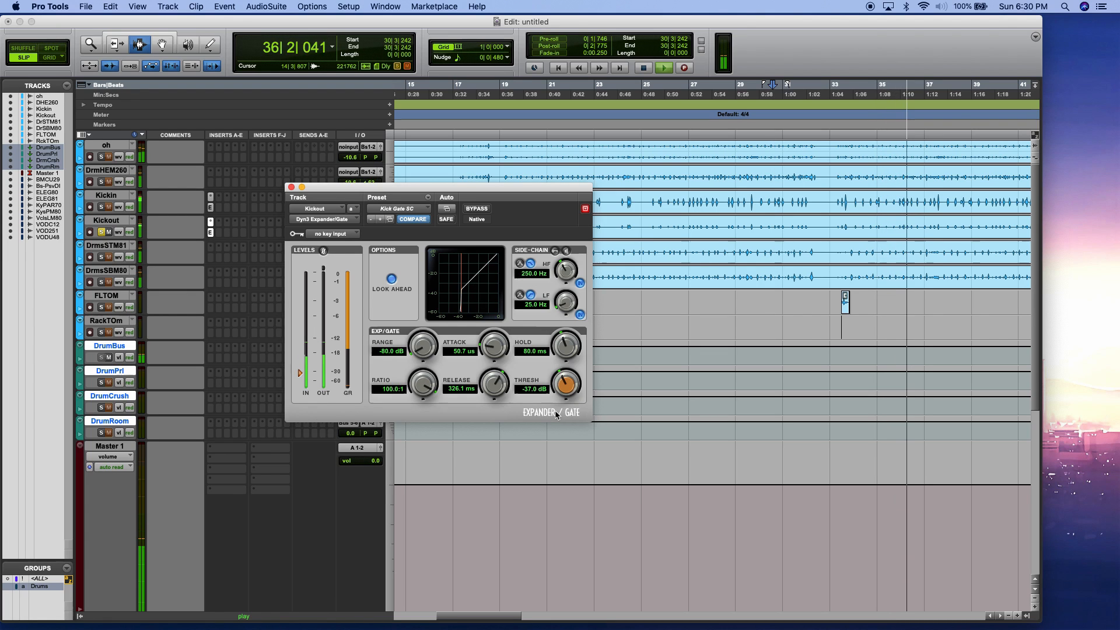
pyautogui.moveTo(565, 382); pyautogui.dragTo(566, 378)
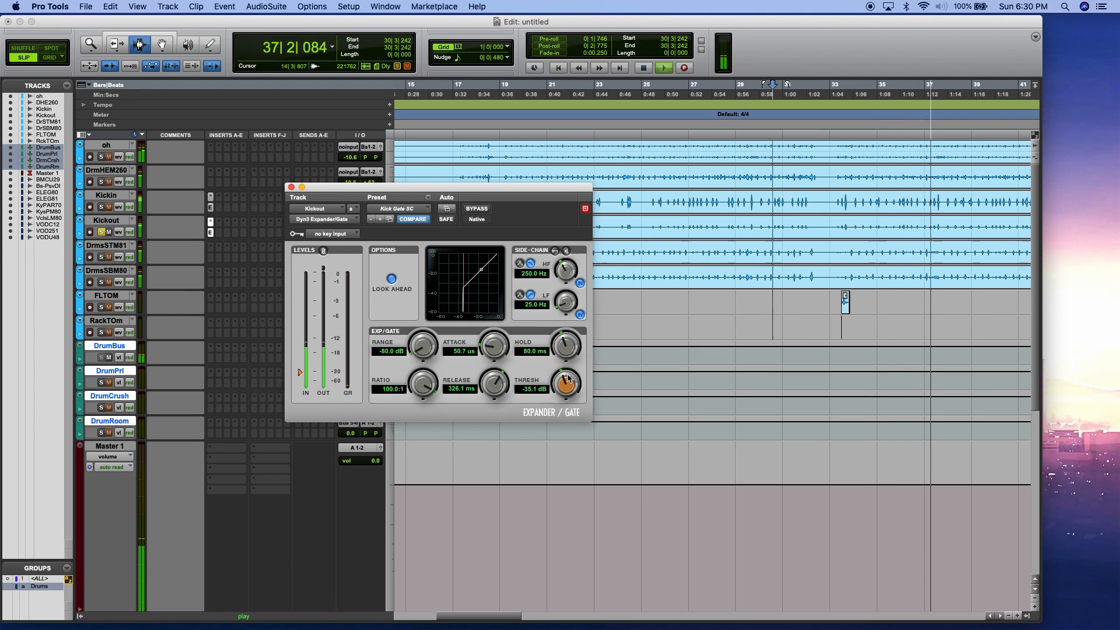
# - Compare the Kickout gate bypassed and active, set its threshold to -36.9 dB, stop playback and close the plug-in
pyautogui.click(477, 210)
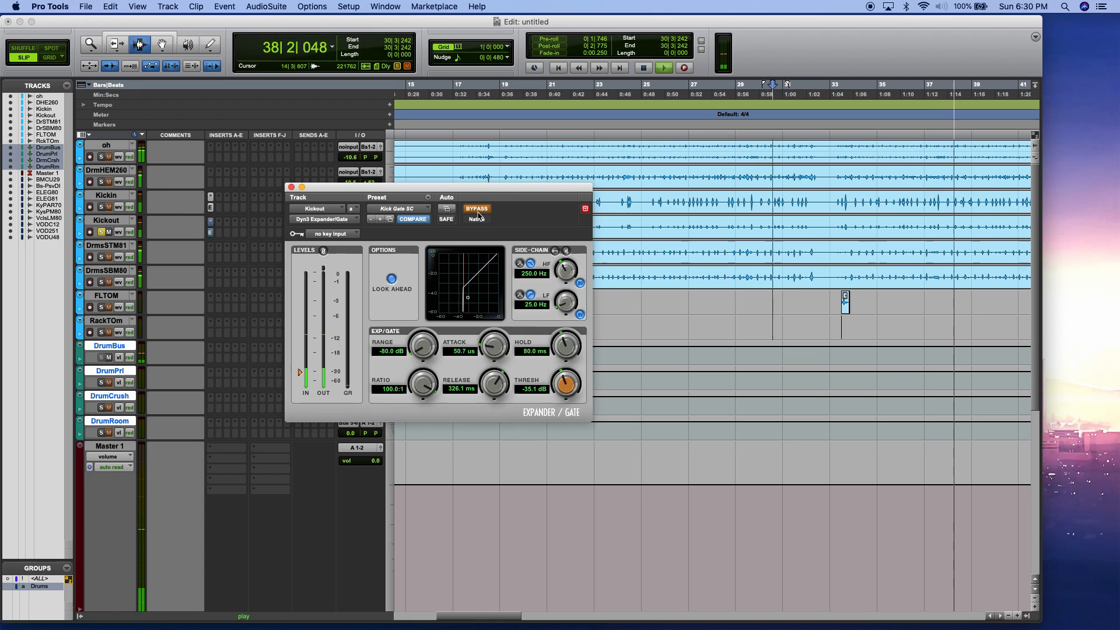
pyautogui.click(477, 208)
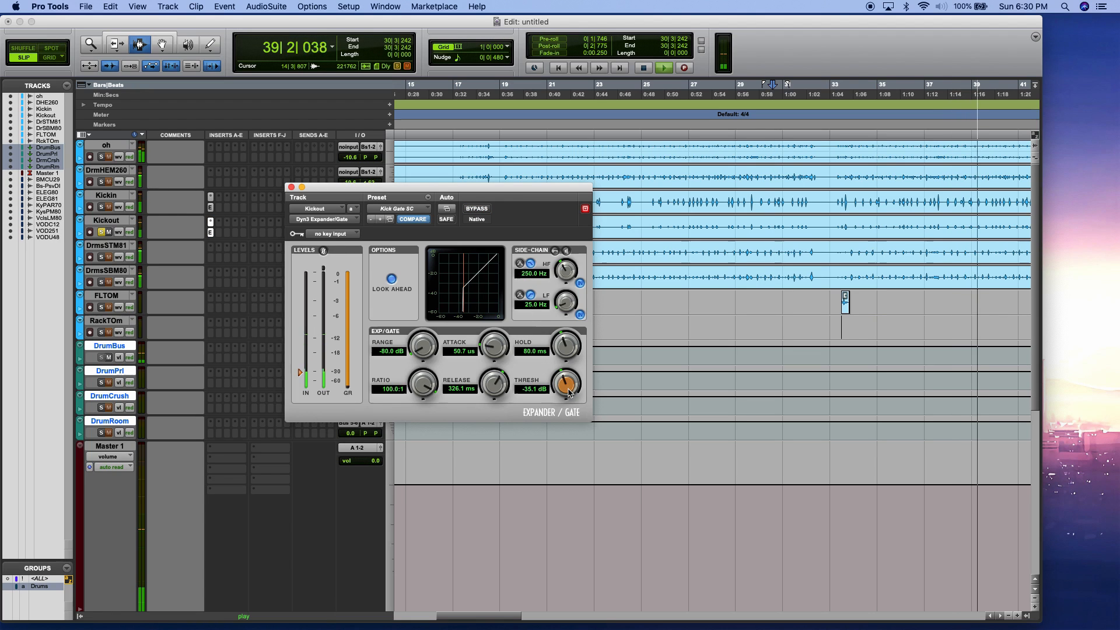
pyautogui.moveTo(566, 385); pyautogui.dragTo(569, 398)
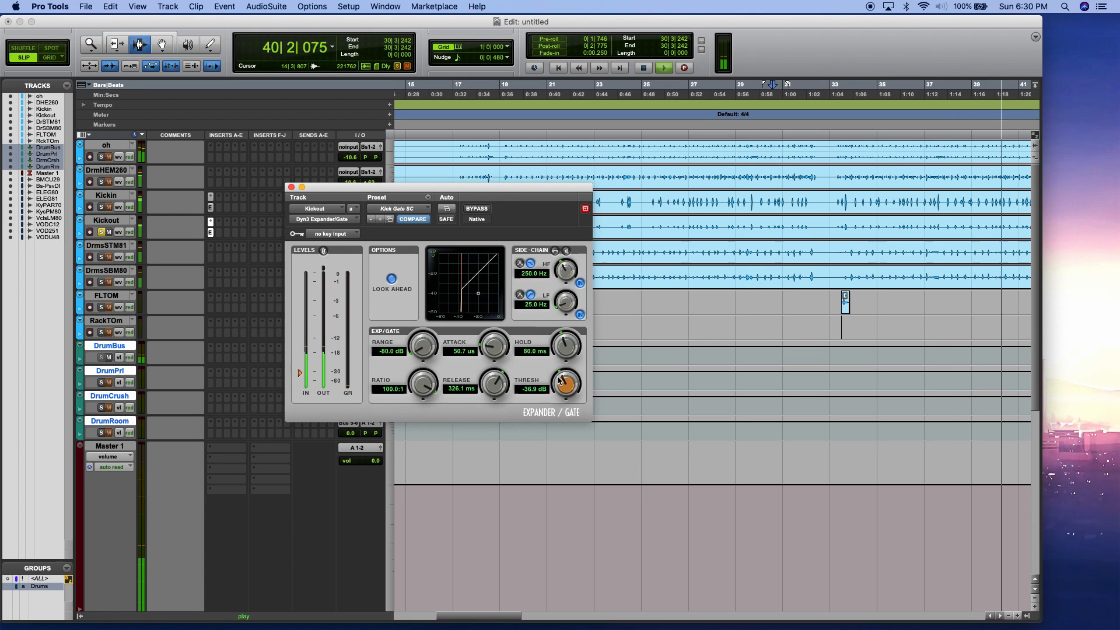
pyautogui.press('space')
pyautogui.click(292, 187)
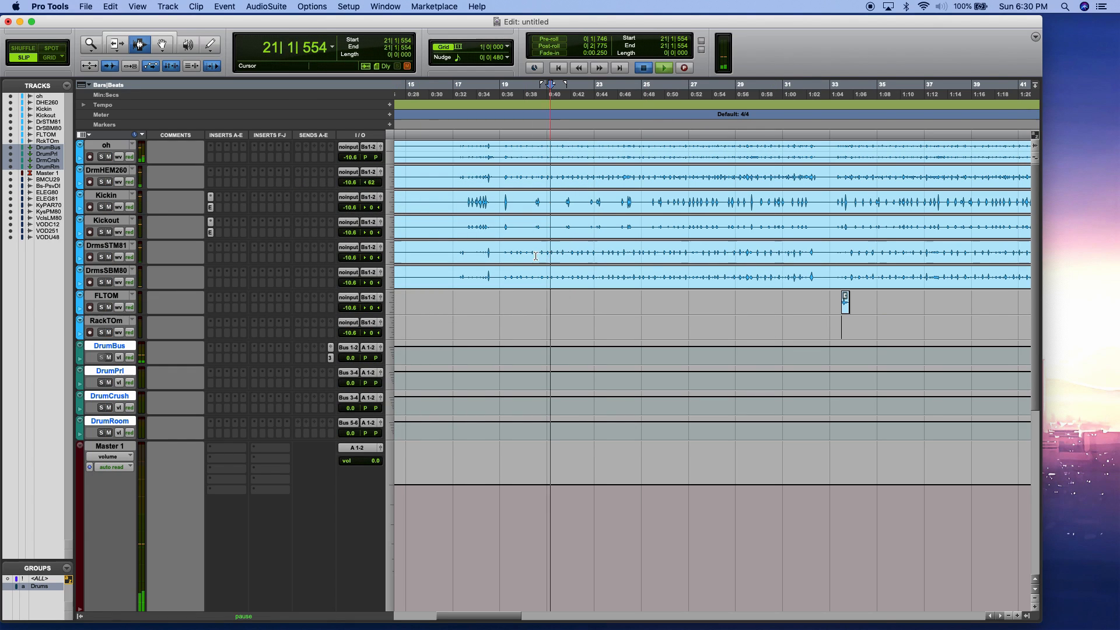
# - Audition the snare tracks during playback, soloing DrmsSTM81 briefly and leaving DrmsSBM80 soloed
pyautogui.press('space')
pyautogui.click(101, 257)
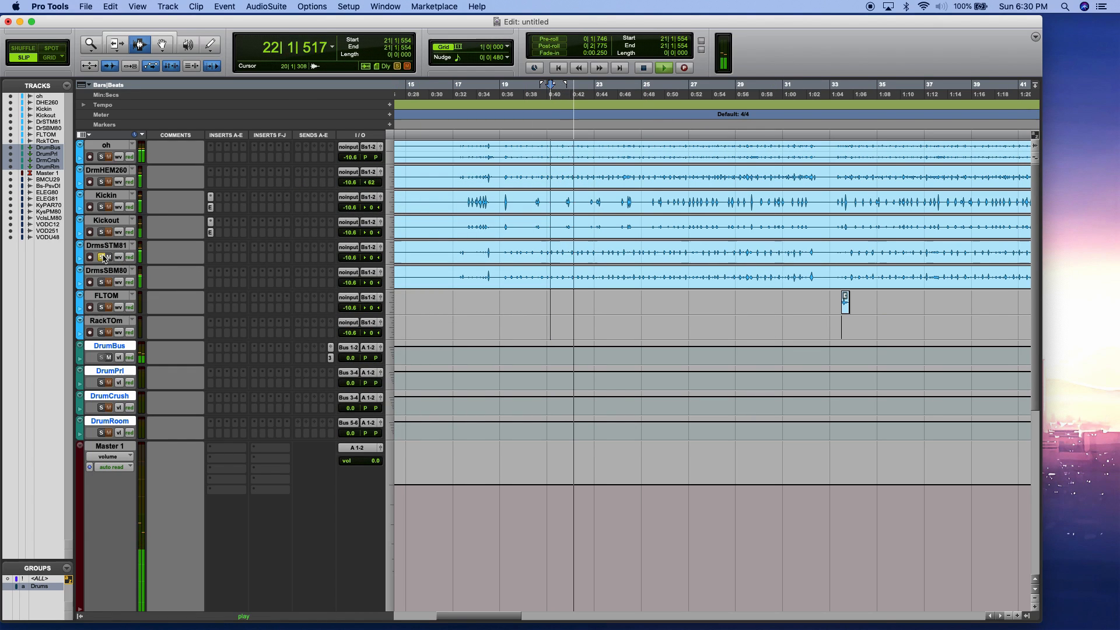
pyautogui.click(102, 257)
pyautogui.click(101, 283)
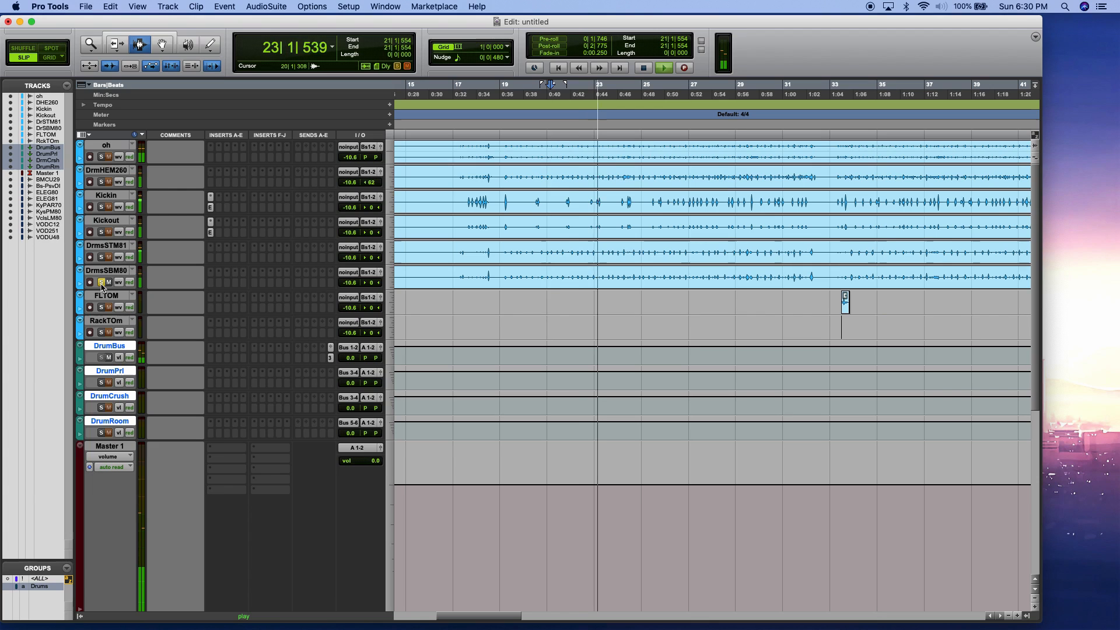
pyautogui.click(222, 286)
pyautogui.moveTo(254, 308)
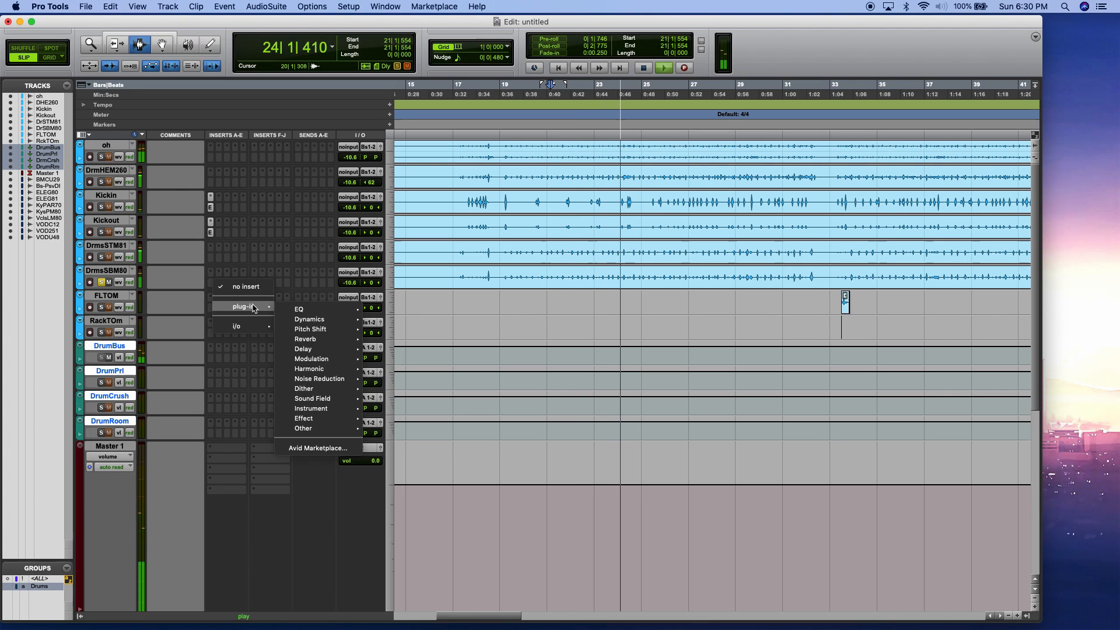
pyautogui.moveTo(303, 321)
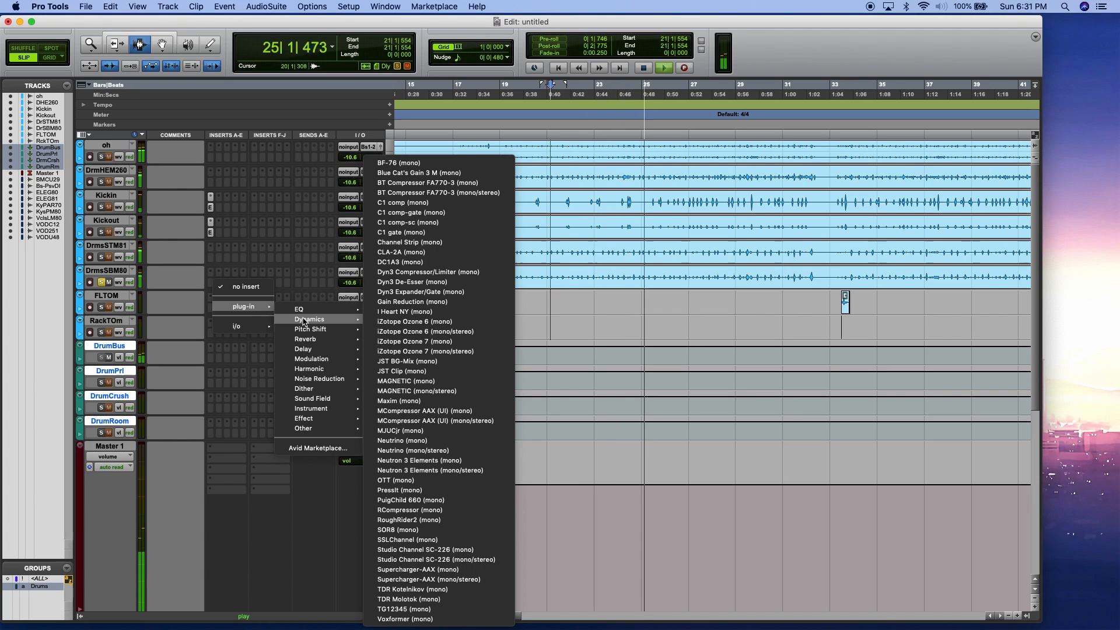
pyautogui.click(277, 241)
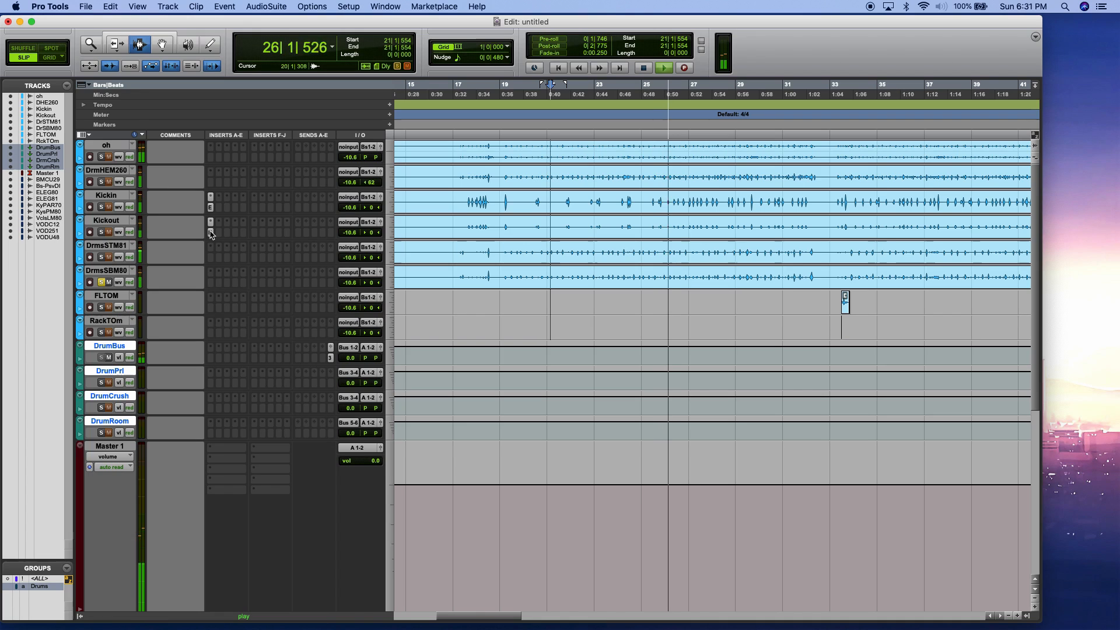
# - Copy the Kickout gate to the DrmsSBM80 track and set the copy's threshold to -41.7 dB and attack to 115.7 µs
pyautogui.moveTo(211, 232); pyautogui.dragTo(210, 282)
pyautogui.click(210, 283)
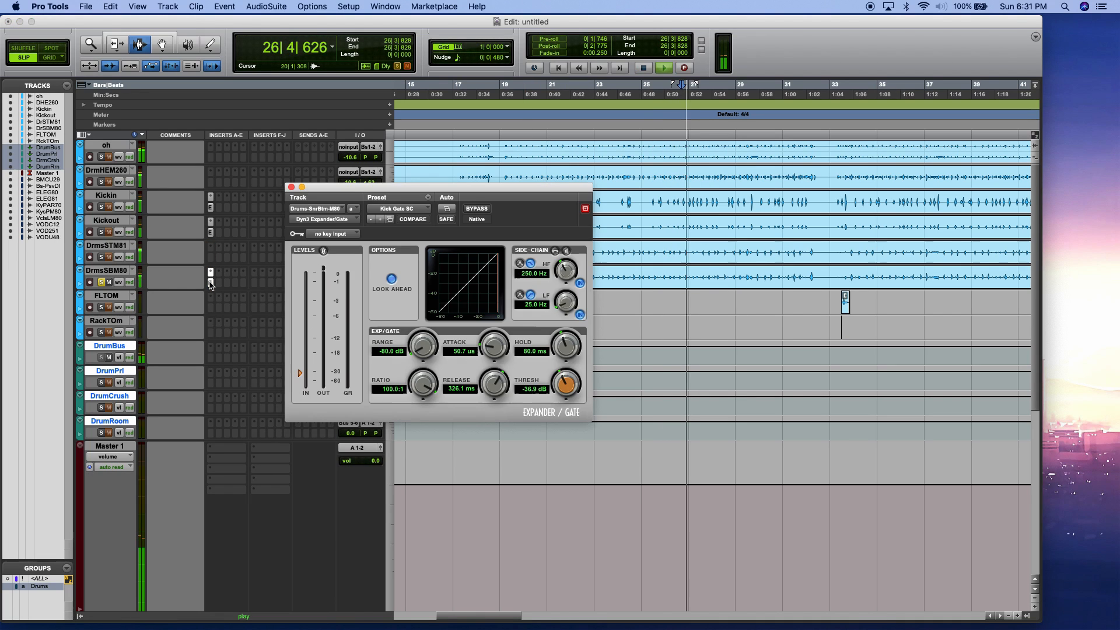
pyautogui.moveTo(565, 385); pyautogui.dragTo(564, 401)
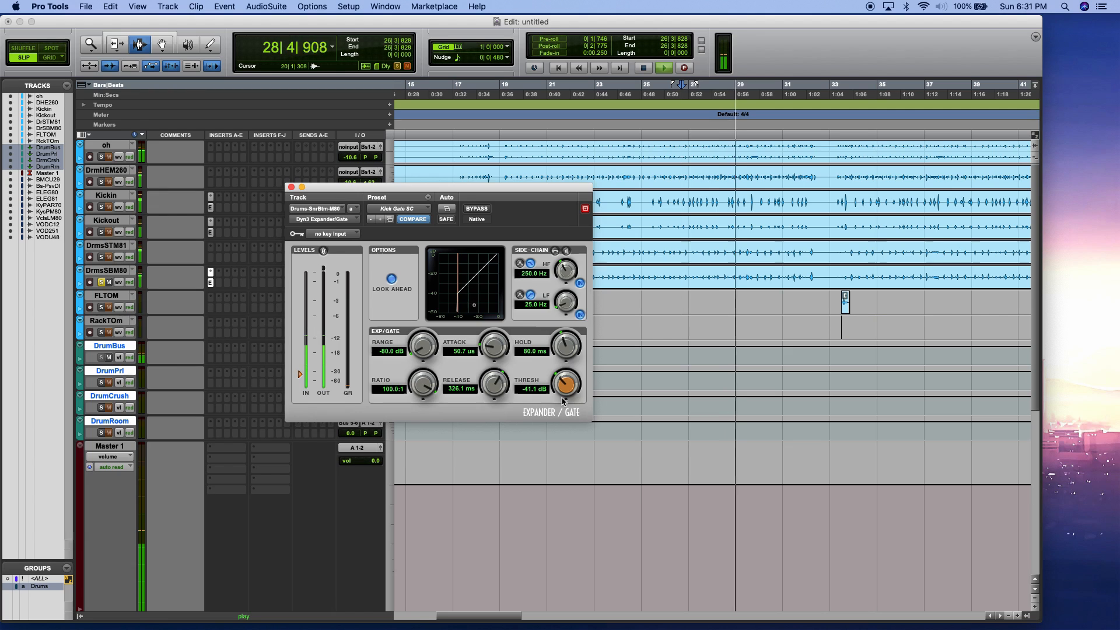
pyautogui.moveTo(561, 399); pyautogui.dragTo(561, 402)
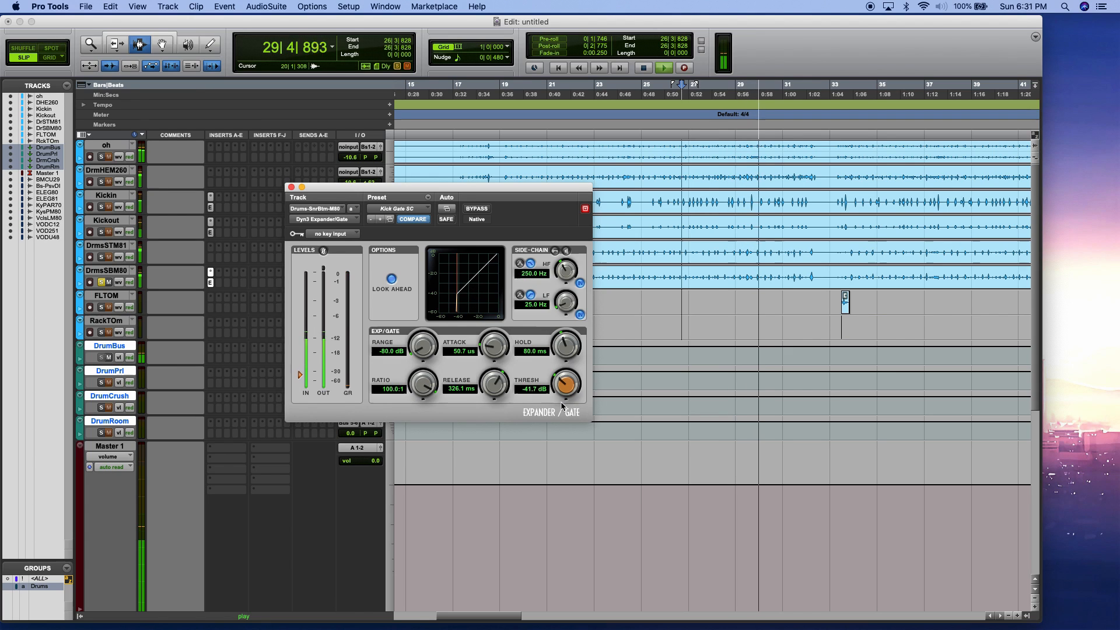
pyautogui.moveTo(493, 350); pyautogui.dragTo(497, 323)
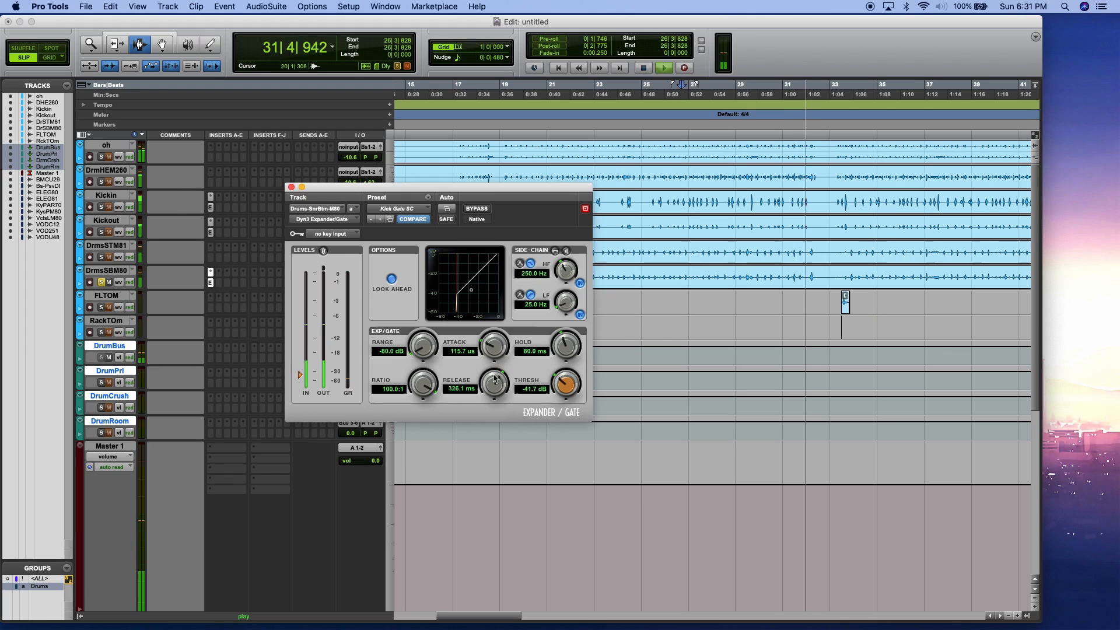
# - Set the DrmsSBM80 gate's release to 65.6 ms, close the plug-in and stop playback
pyautogui.moveTo(494, 383); pyautogui.dragTo(500, 431)
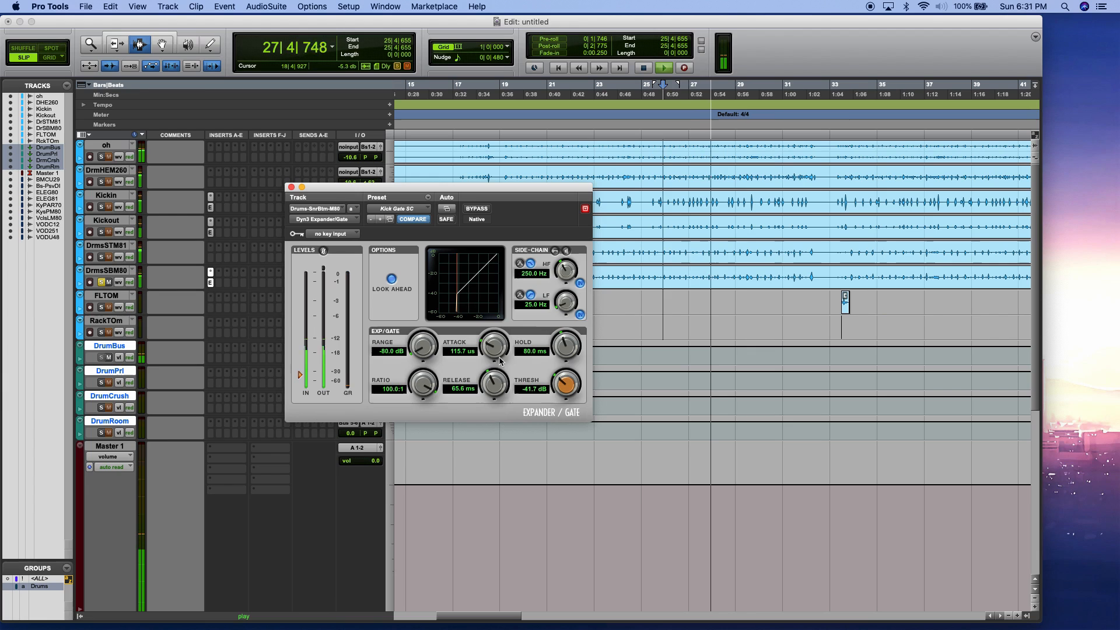
pyautogui.click(291, 187)
pyautogui.press('space')
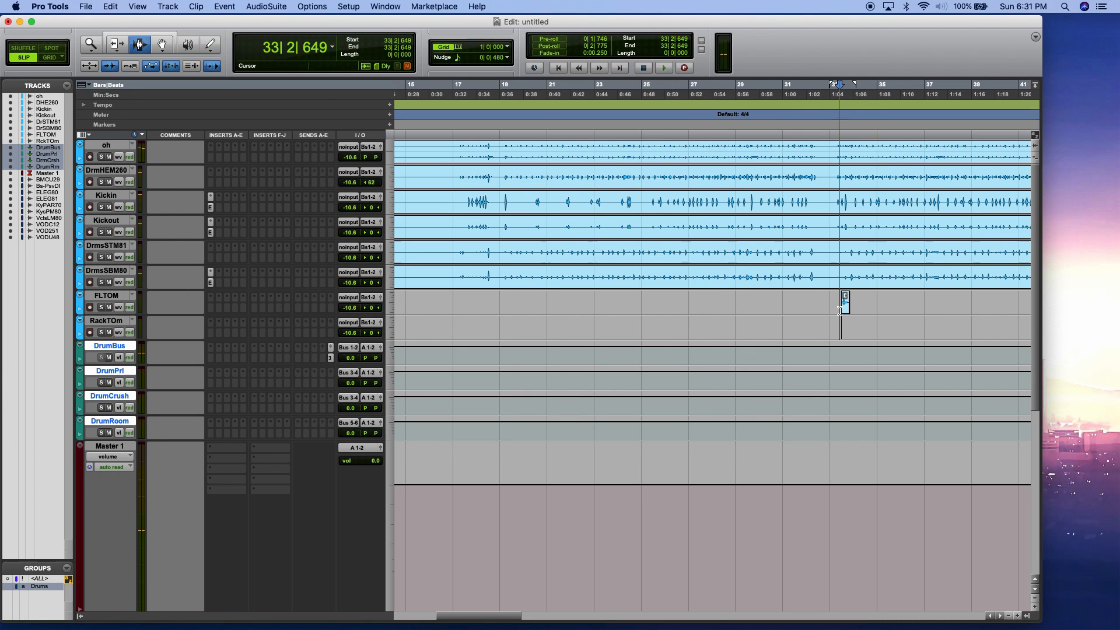
# - Solo the oh track and audition it from around bars 18 and 20 and just before the tom fill at bar 33
pyautogui.press('space')
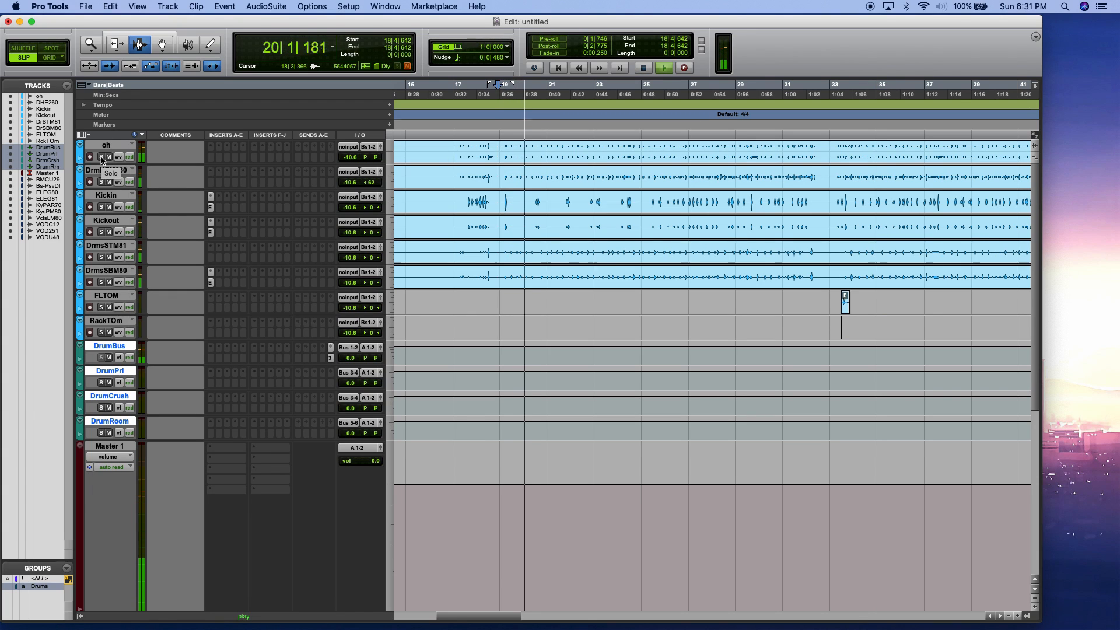
pyautogui.press('space')
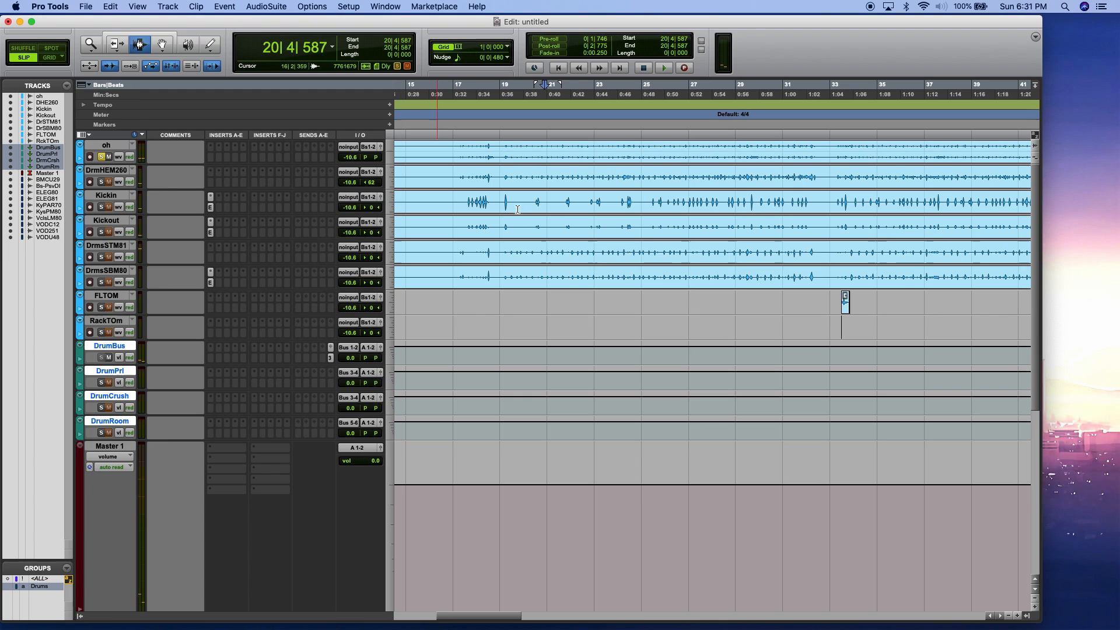
pyautogui.press('space')
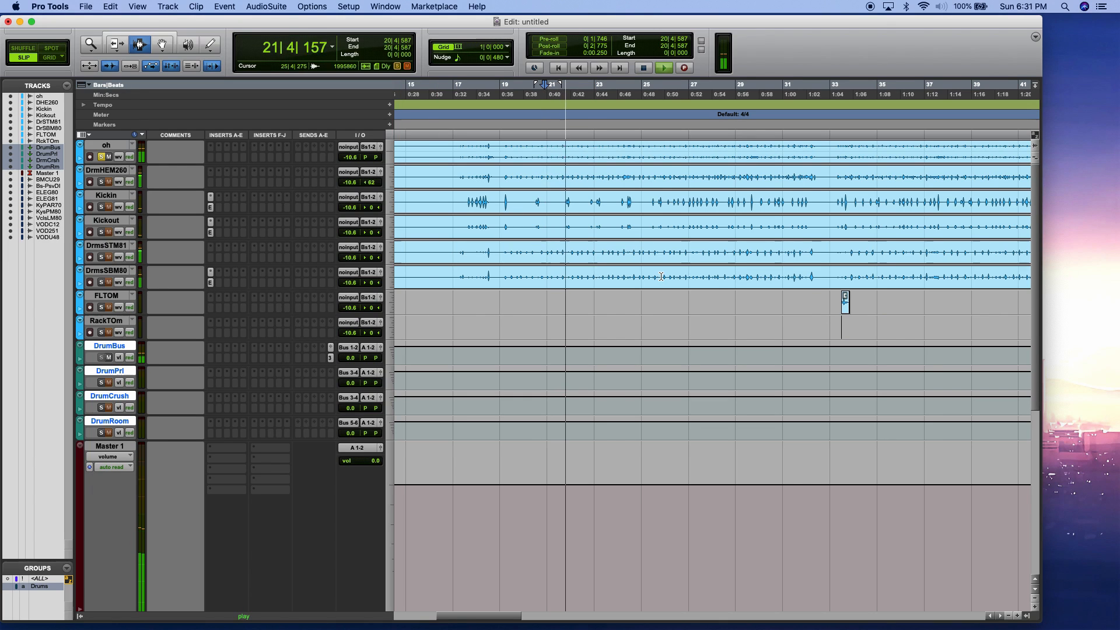
pyautogui.click(791, 302)
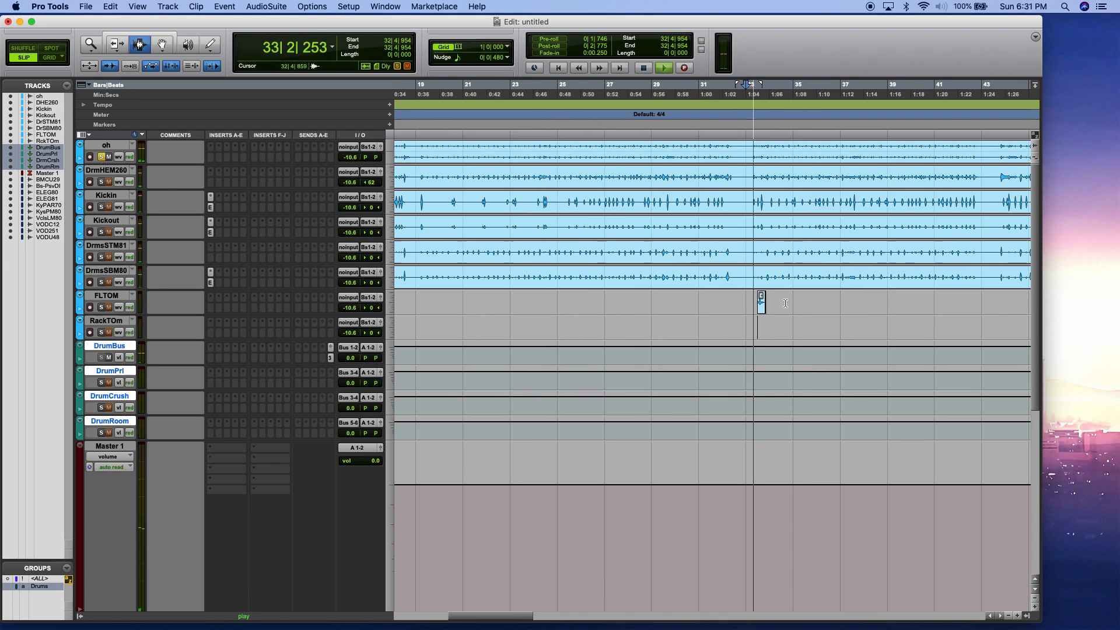
# - Solo the RackTOm track alongside the overheads and pan it 43 to the left while playing the fill at bar 33
pyautogui.click(757, 302)
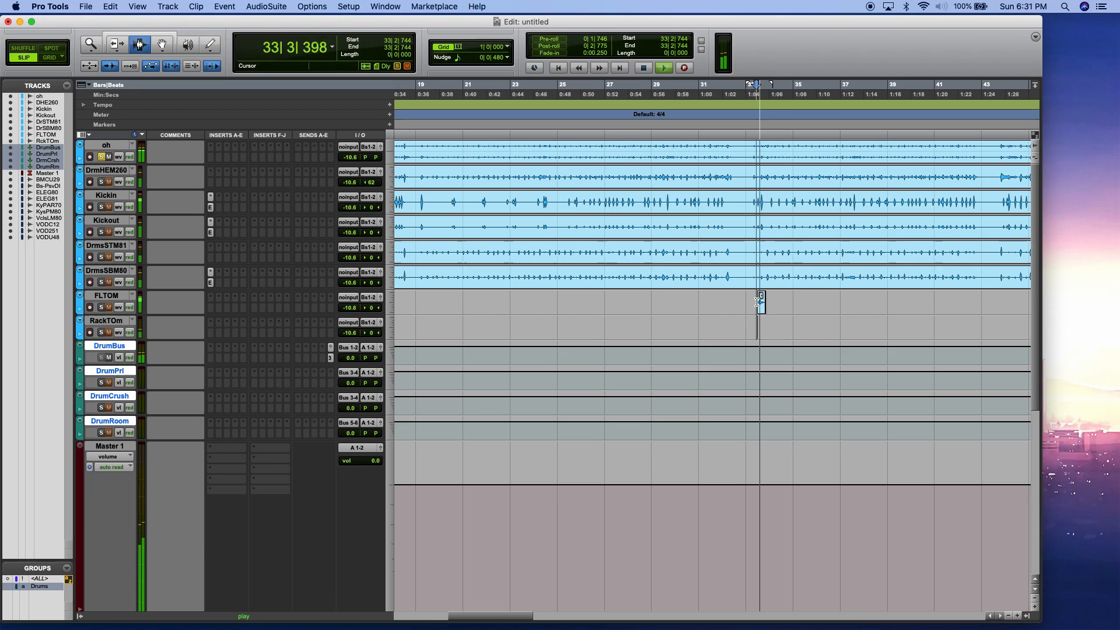
pyautogui.click(757, 302)
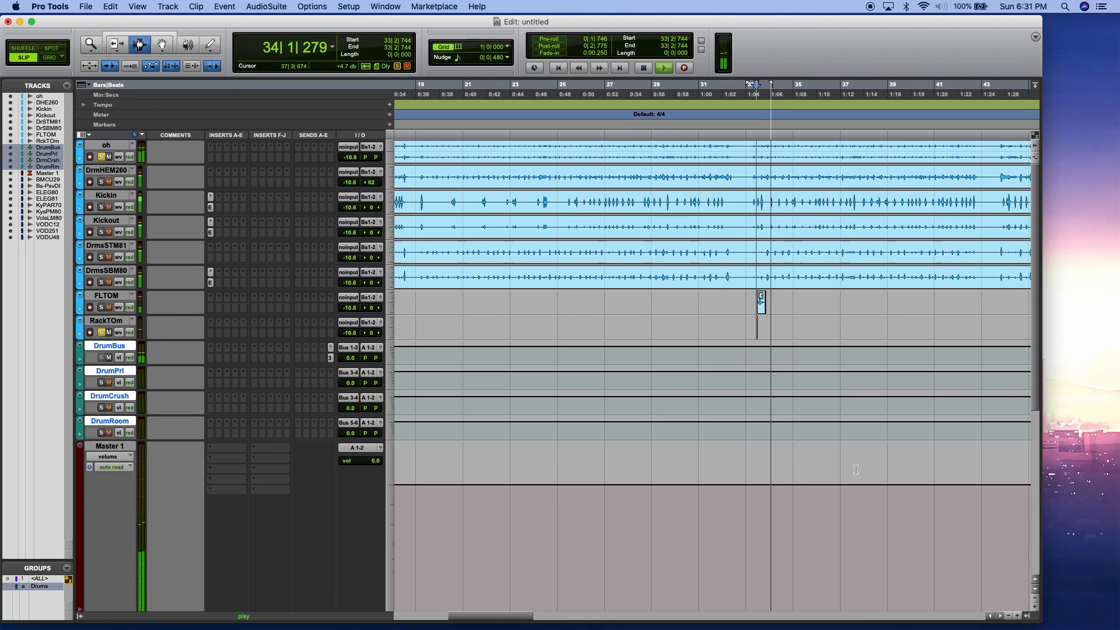
pyautogui.click(741, 325)
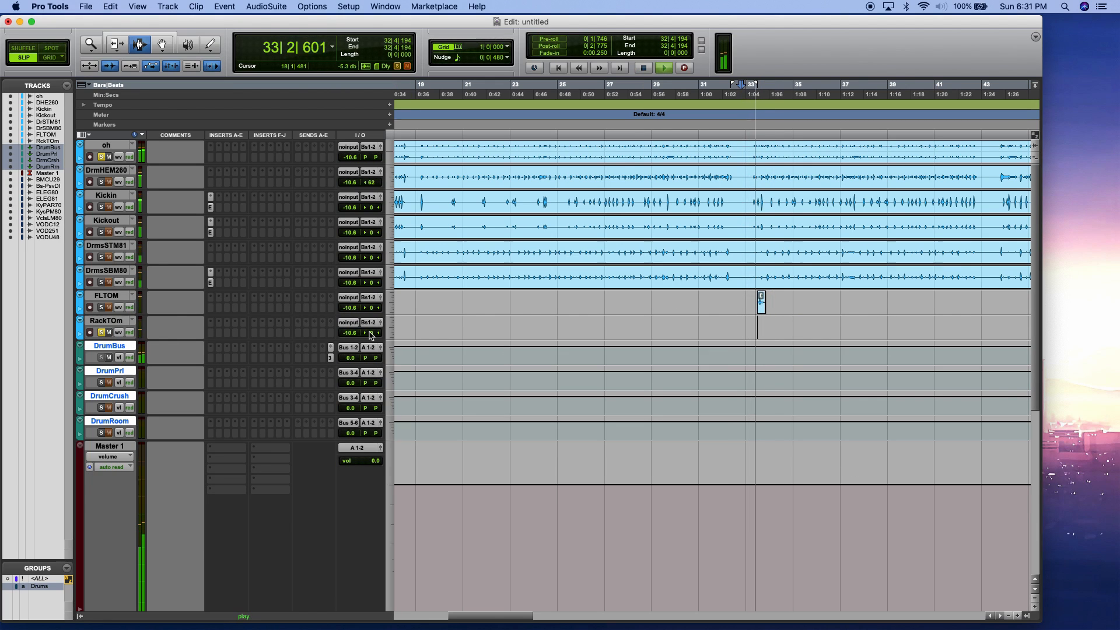
pyautogui.click(370, 333)
pyautogui.moveTo(362, 335); pyautogui.dragTo(361, 333)
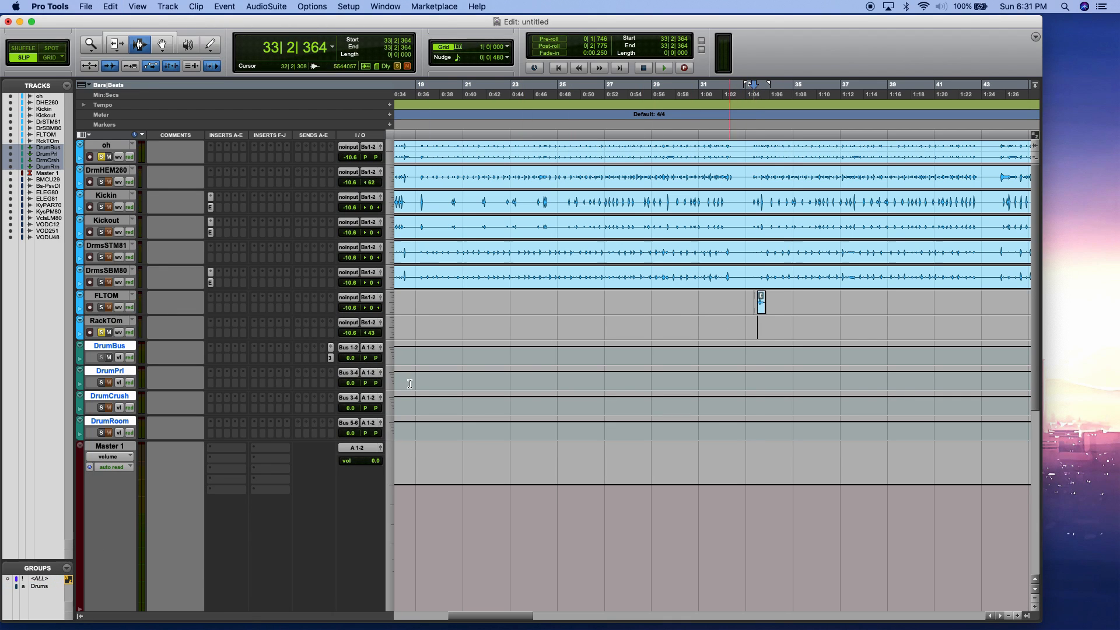
# - Replay the tom fill around bar 33 and examine the start of the FLTOM and RackTOm clips up close
pyautogui.press('space')
pyautogui.press('space')
pyautogui.press('space')
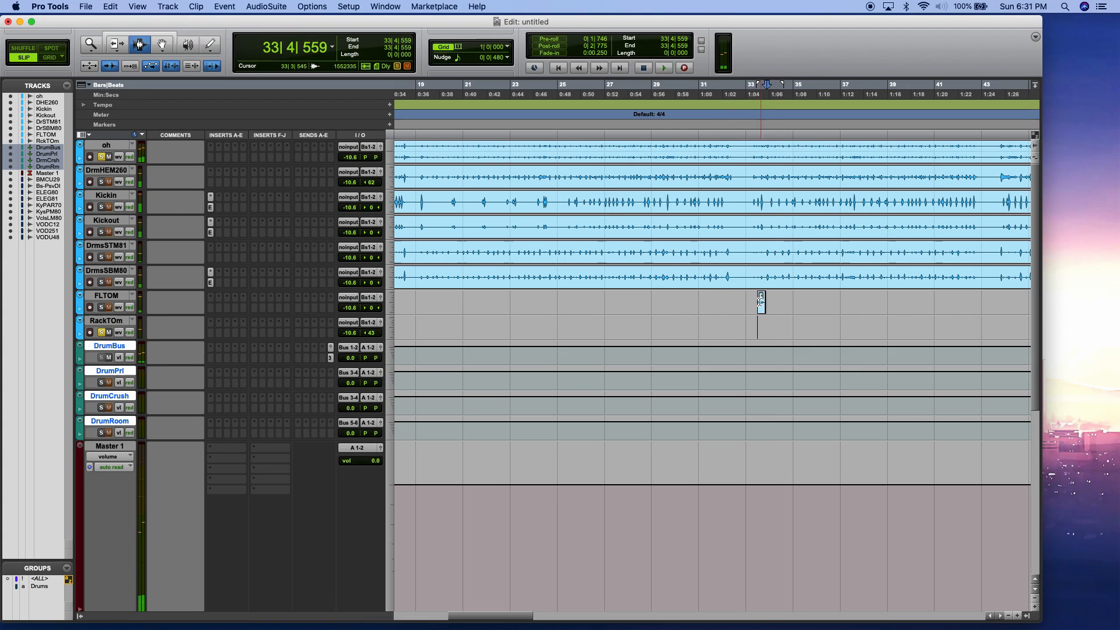
pyautogui.press('space')
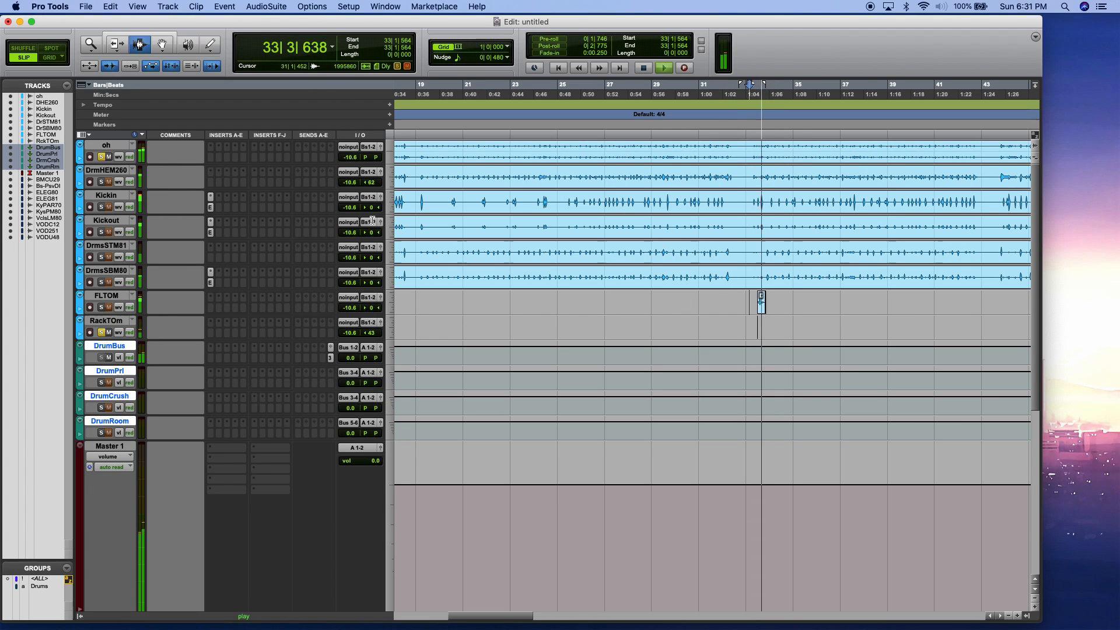
pyautogui.press('F5')
pyautogui.moveTo(749, 302); pyautogui.dragTo(779, 305)
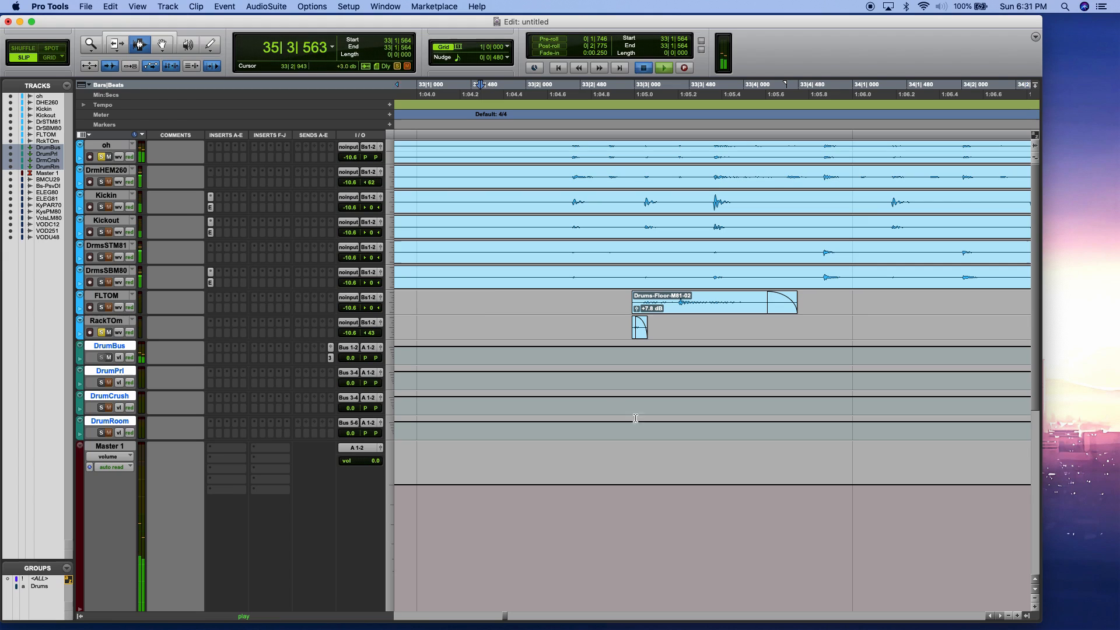
pyautogui.press('space')
pyautogui.click(584, 303)
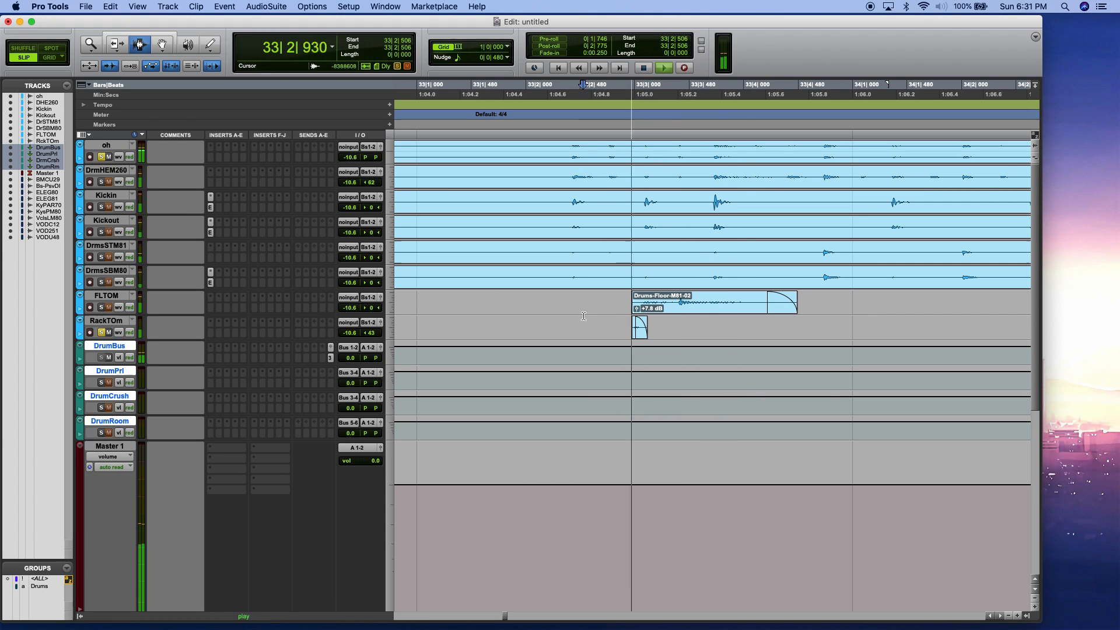
pyautogui.press('space')
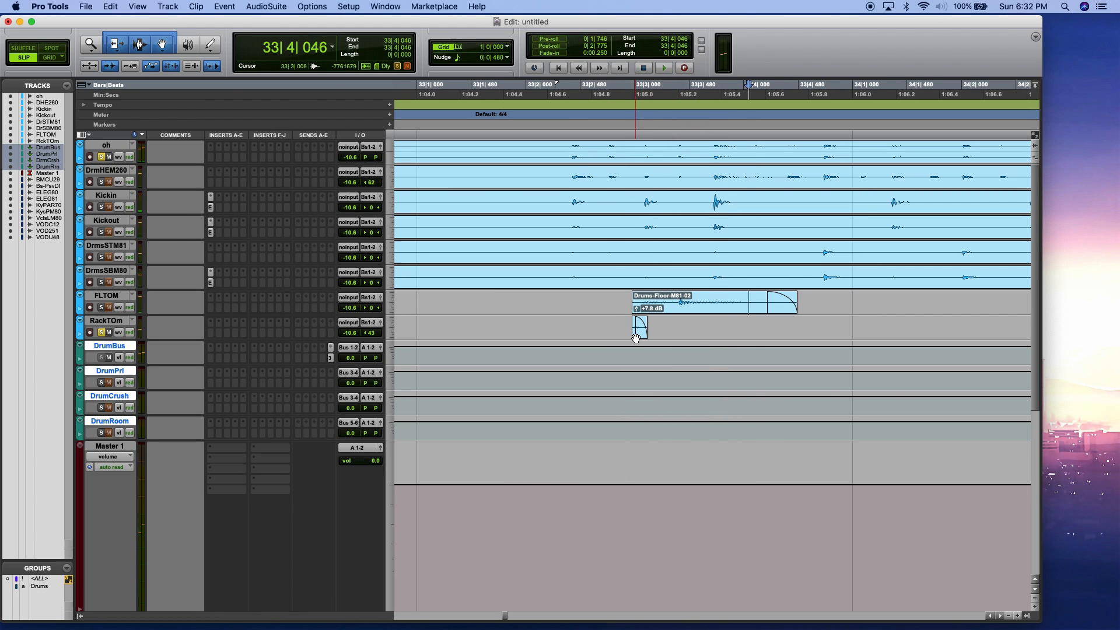
# - Extend the start of the RackTOm clip at bar 33 back to about 33|2|335 and play the fill
pyautogui.click(90, 47)
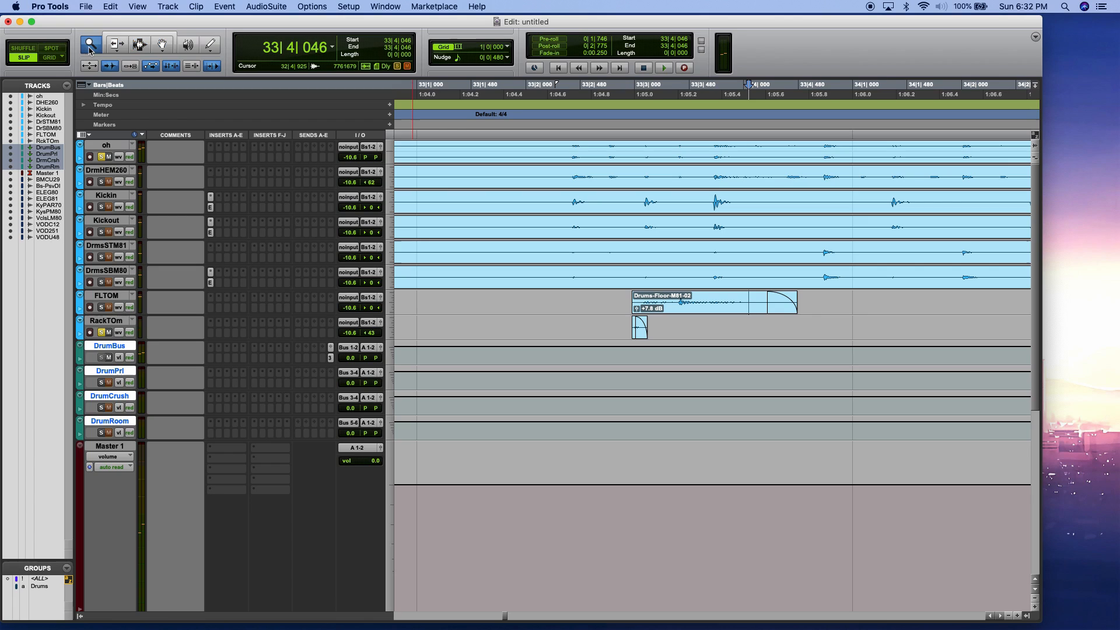
pyautogui.moveTo(593, 315); pyautogui.dragTo(724, 338)
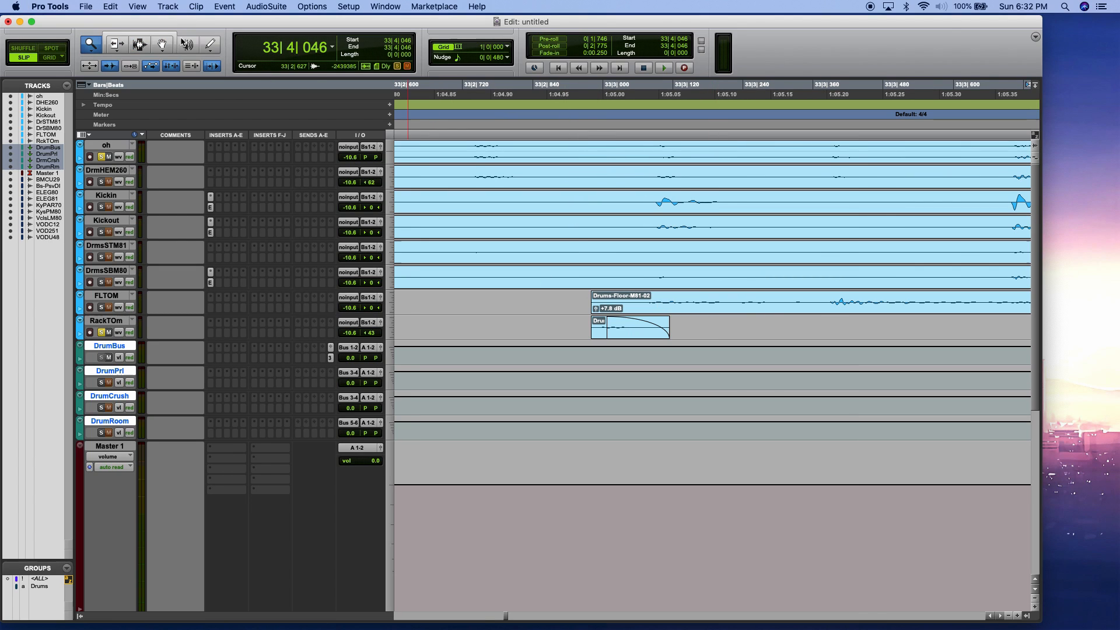
pyautogui.click(177, 42)
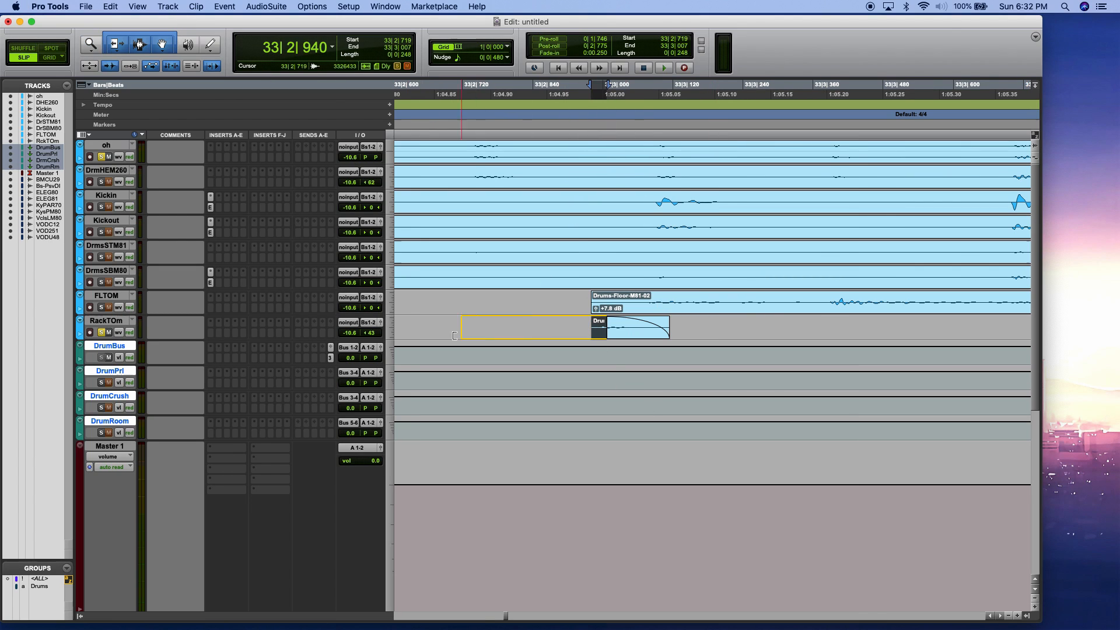
pyautogui.moveTo(455, 336); pyautogui.dragTo(453, 335)
pyautogui.hscroll(-10, 491, 334)
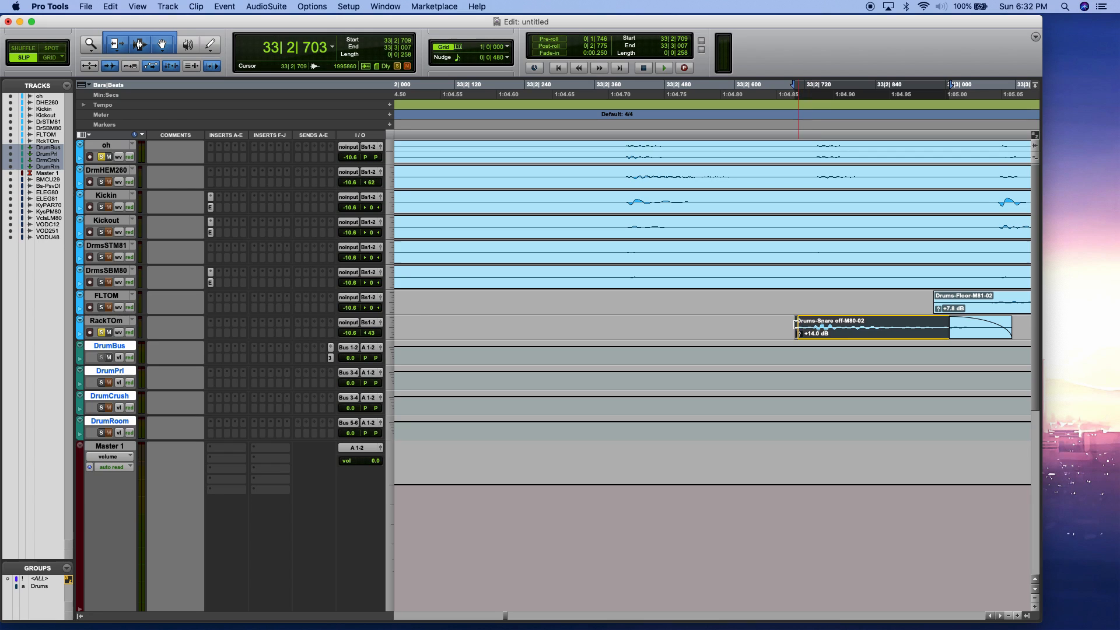
pyautogui.moveTo(796, 325); pyautogui.dragTo(585, 322)
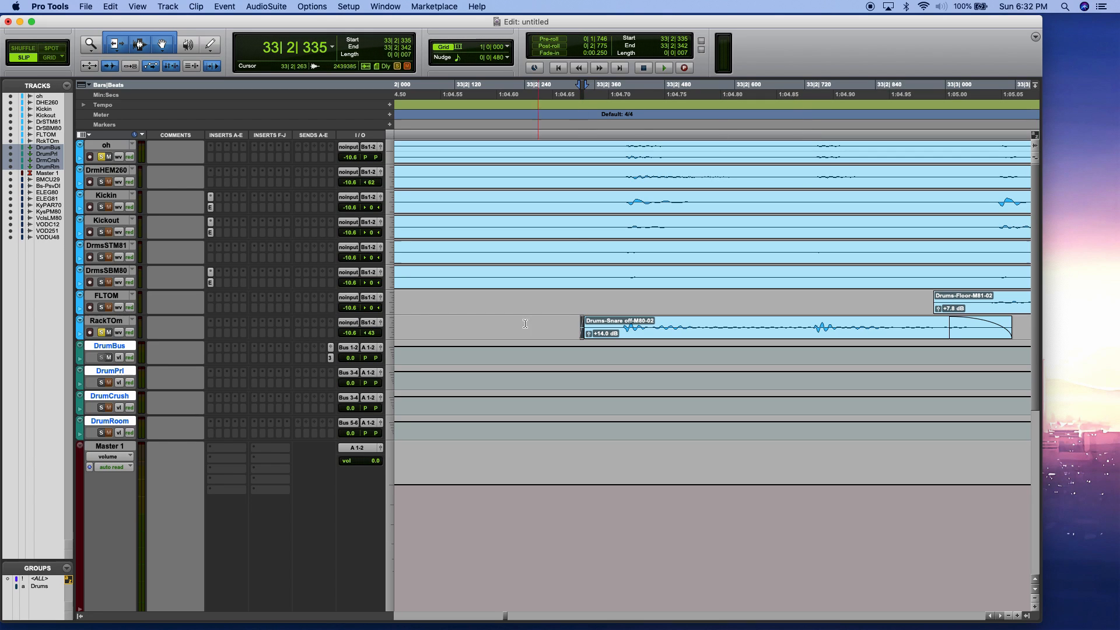
pyautogui.press('space')
# - Solo the FLTOM track and pan it 68 to the right while playing the tom fills around bar 91
pyautogui.click(92, 44)
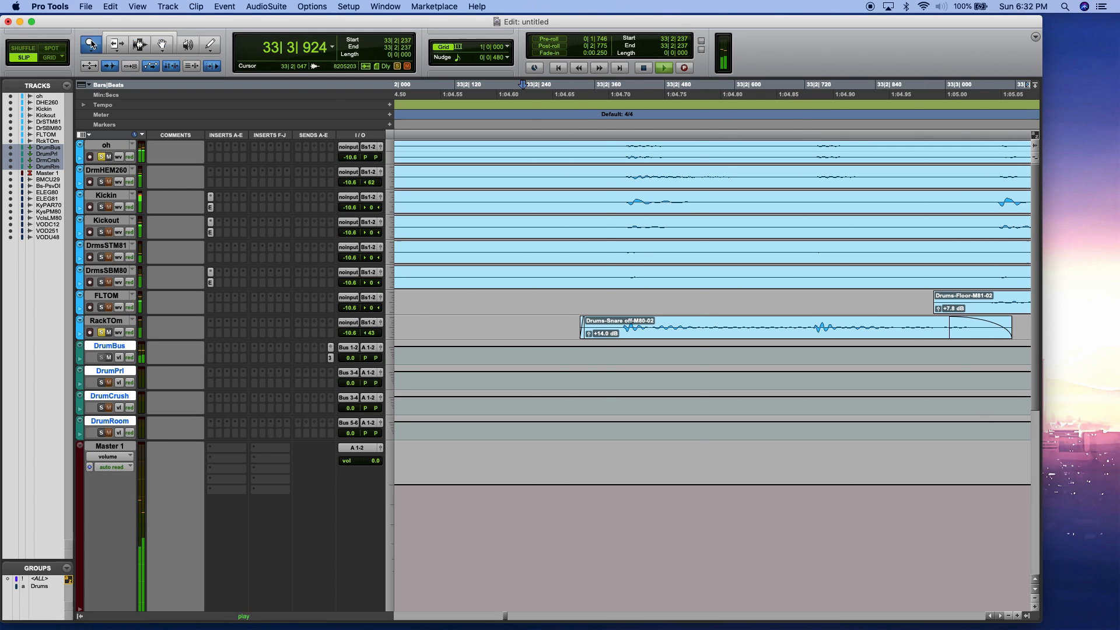
pyautogui.keyDown('alt'); pyautogui.click(618, 372); pyautogui.keyUp('alt')
pyautogui.keyDown('alt'); pyautogui.click(618, 372); pyautogui.keyUp('alt')
pyautogui.keyDown('alt'); pyautogui.click(618, 372); pyautogui.keyUp('alt')
pyautogui.keyDown('alt'); pyautogui.click(620, 372); pyautogui.keyUp('alt')
pyautogui.keyDown('alt'); pyautogui.click(620, 372); pyautogui.keyUp('alt')
pyautogui.moveTo(718, 327); pyautogui.dragTo(835, 323)
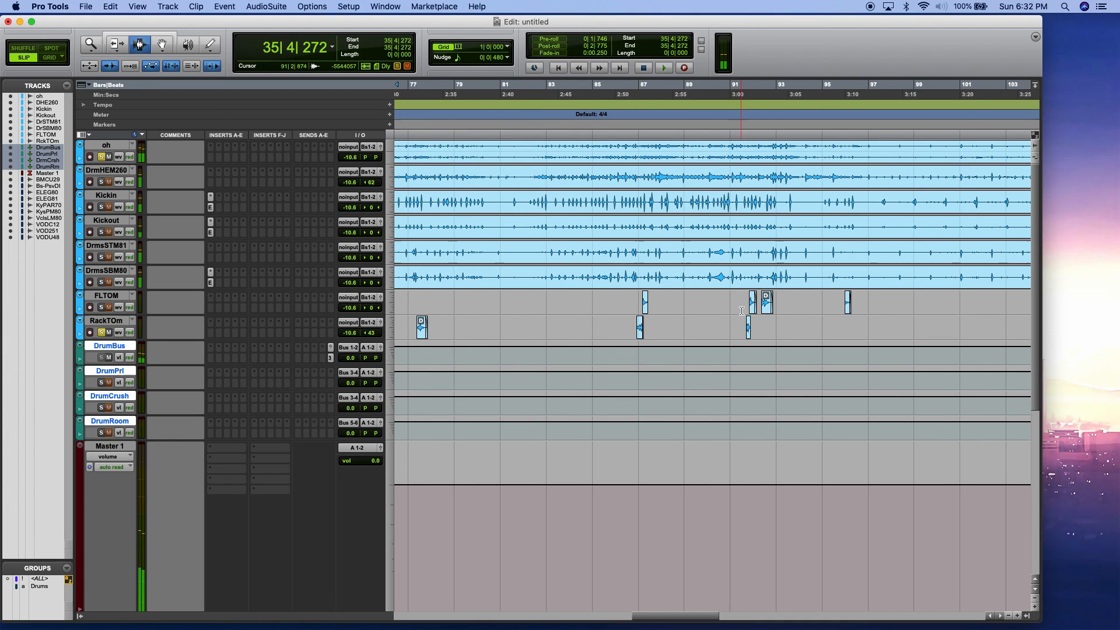
pyautogui.press('space')
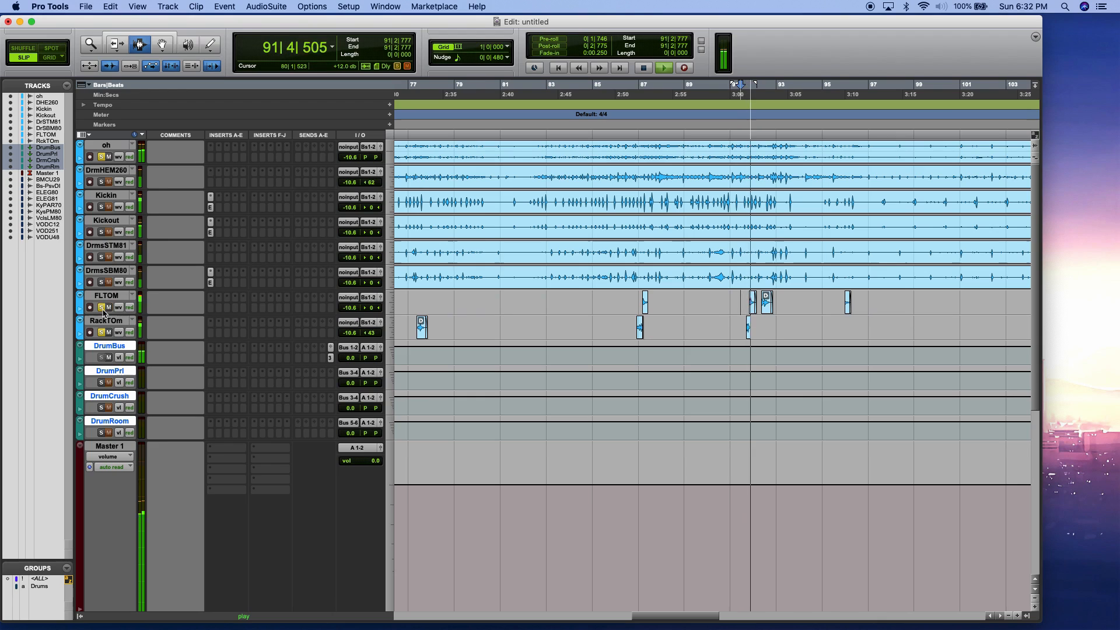
pyautogui.click(373, 309)
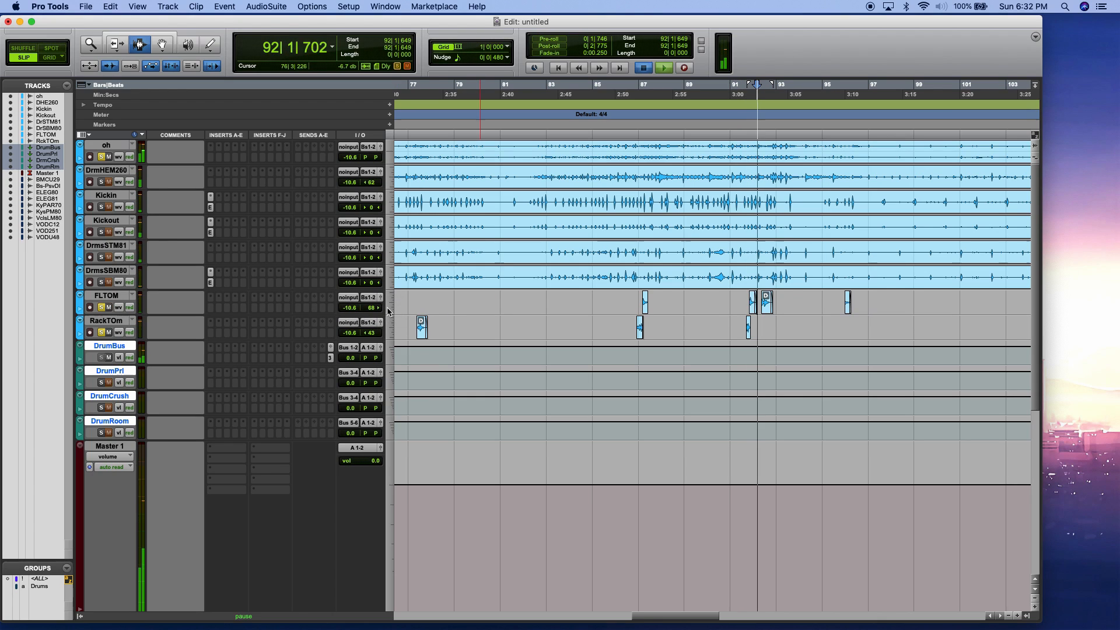
pyautogui.click(740, 302)
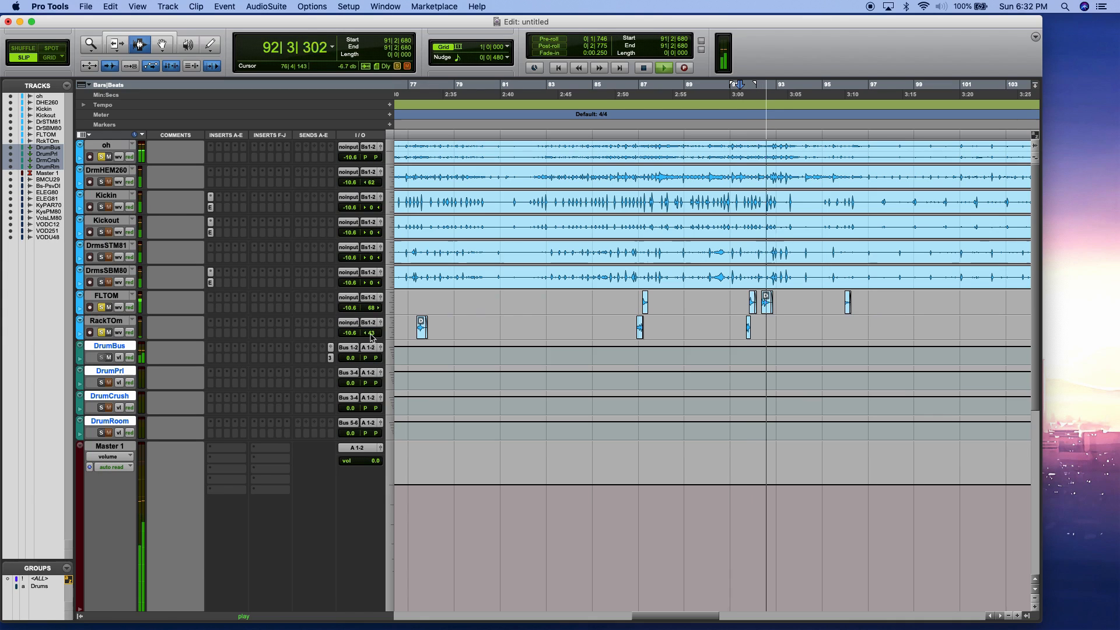
pyautogui.click(730, 303)
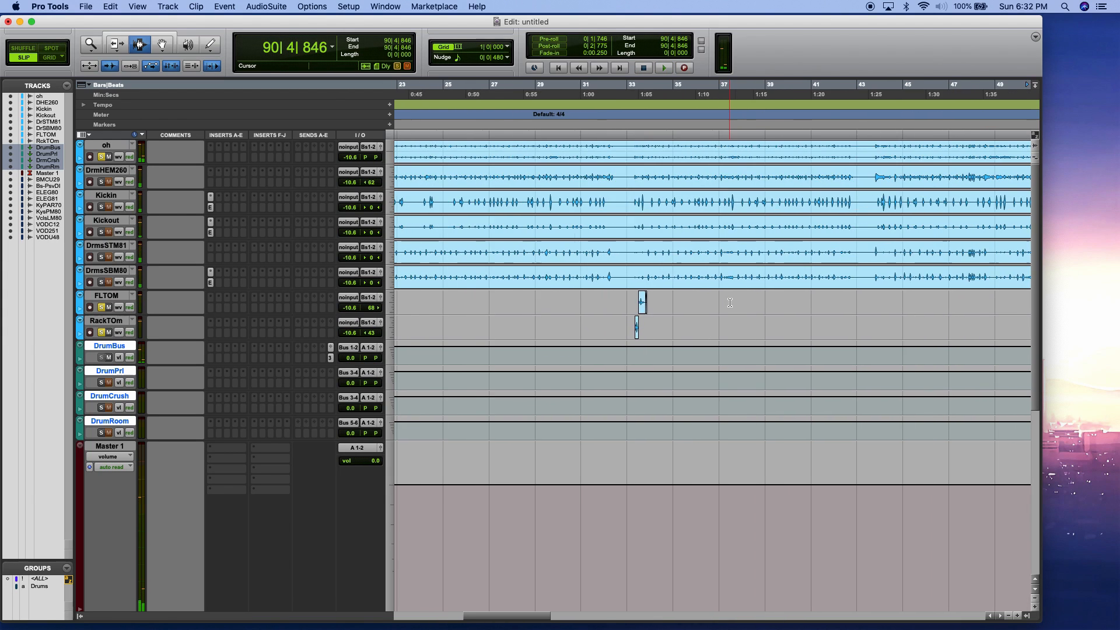
# - Play from about bar 19 with only DrmHEM260 and the overheads soloed, and pan DrmHEM260 65 to the left
pyautogui.hscroll(-10, 729, 303)
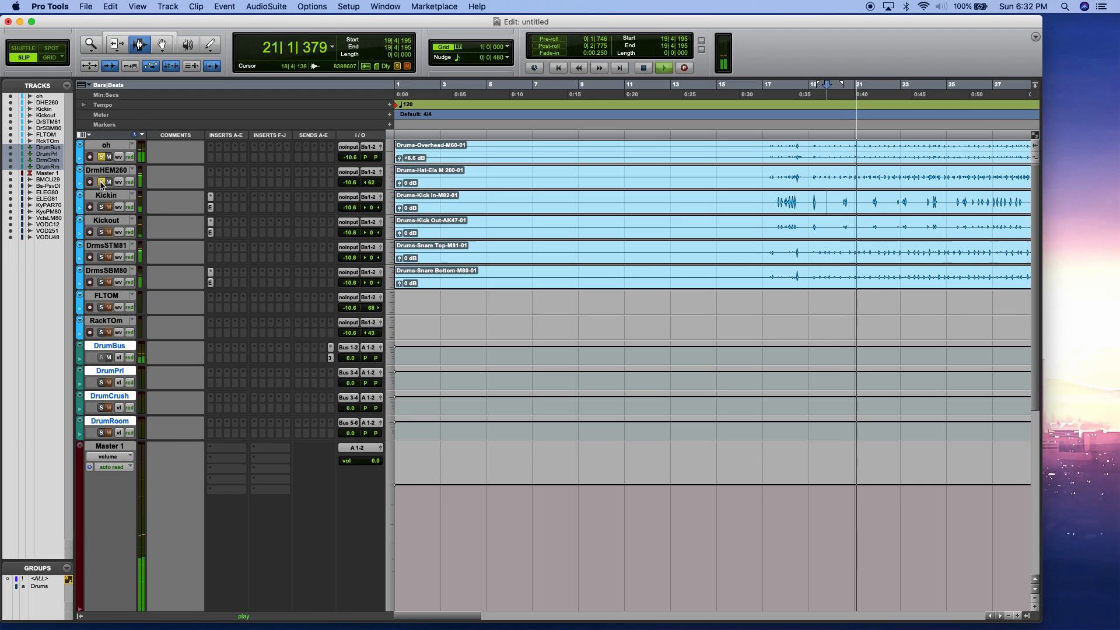
pyautogui.moveTo(368, 183); pyautogui.dragTo(371, 183)
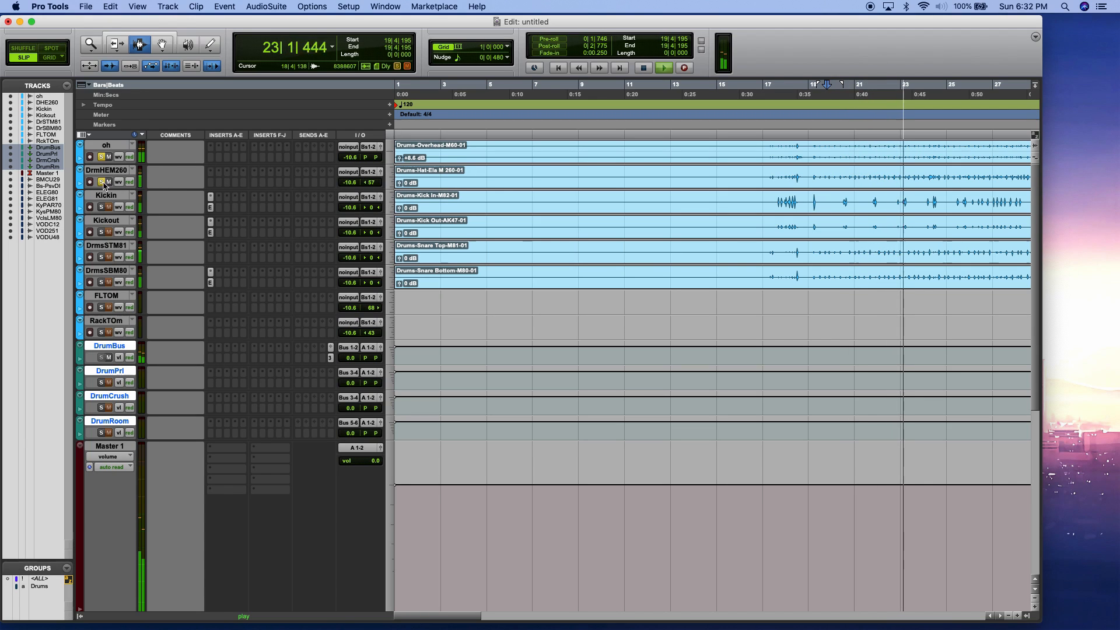
pyautogui.click(370, 174)
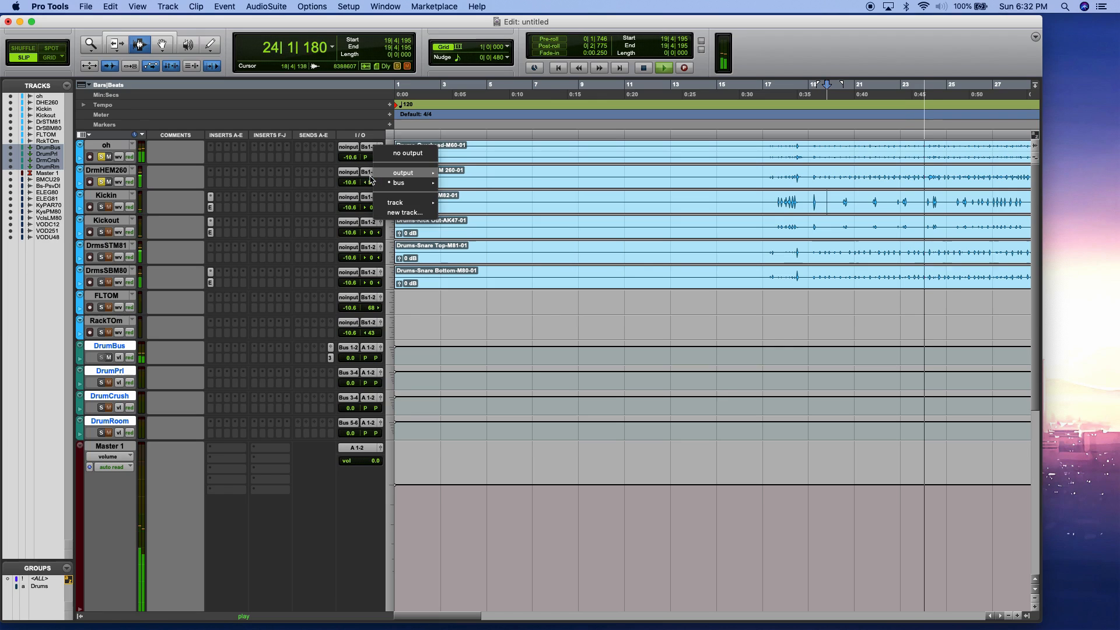
pyautogui.moveTo(371, 183); pyautogui.dragTo(366, 184)
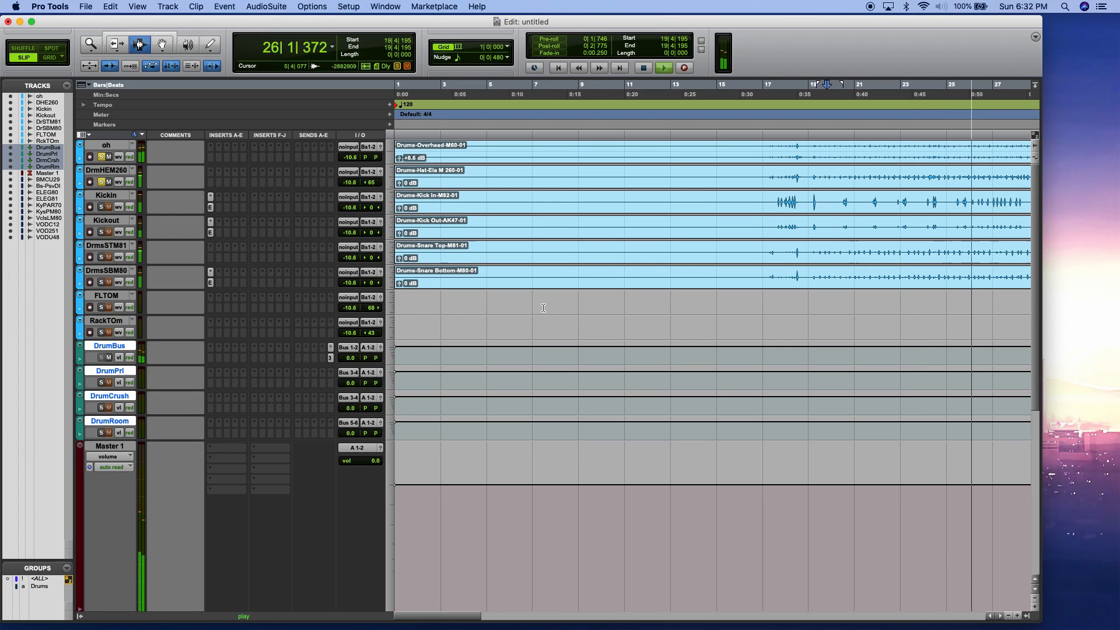
# - Solo the DrmsSTM81 track, try its volume fully down during playback, and set it to -0.7 dB panned 35 to the left
pyautogui.click(91, 45)
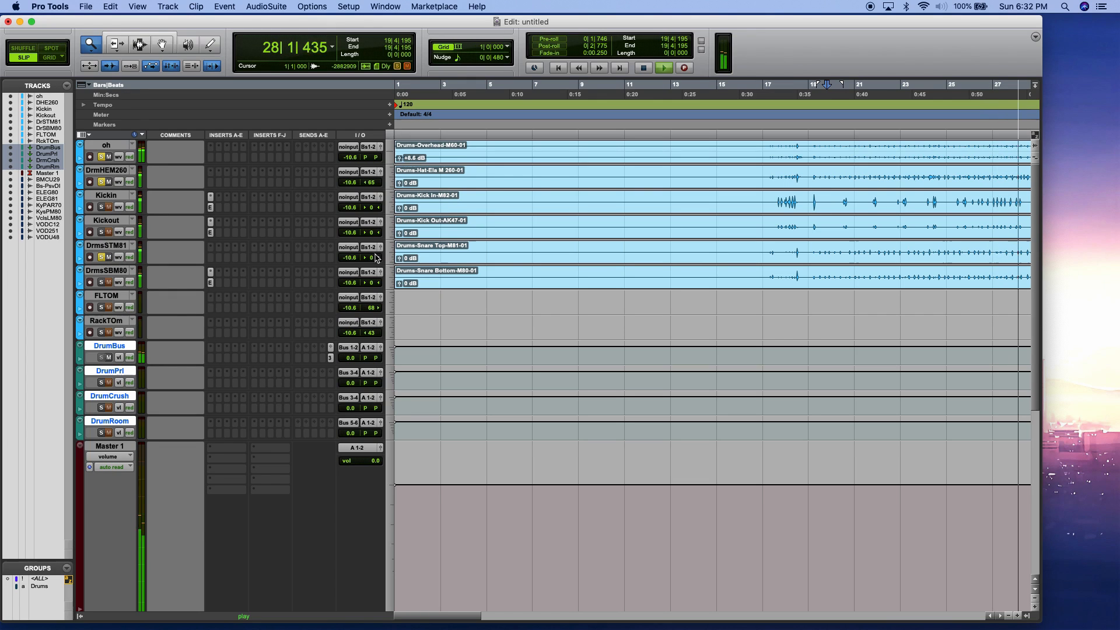
pyautogui.moveTo(350, 258); pyautogui.dragTo(349, 248)
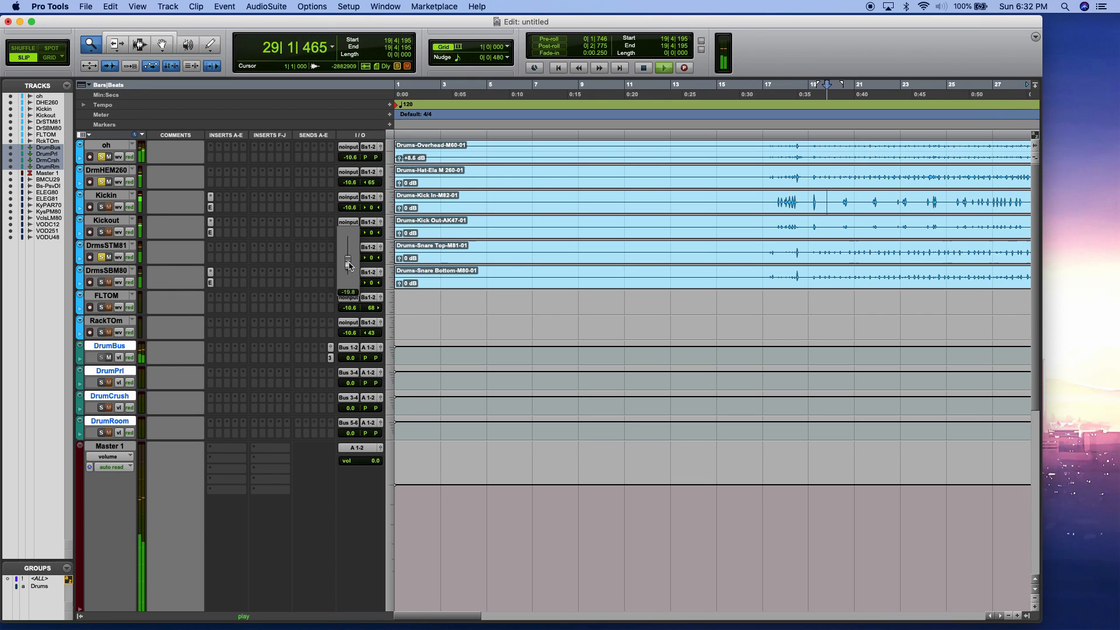
pyautogui.keyDown('alt'); pyautogui.click(794, 250); pyautogui.keyUp('alt')
pyautogui.click(139, 45)
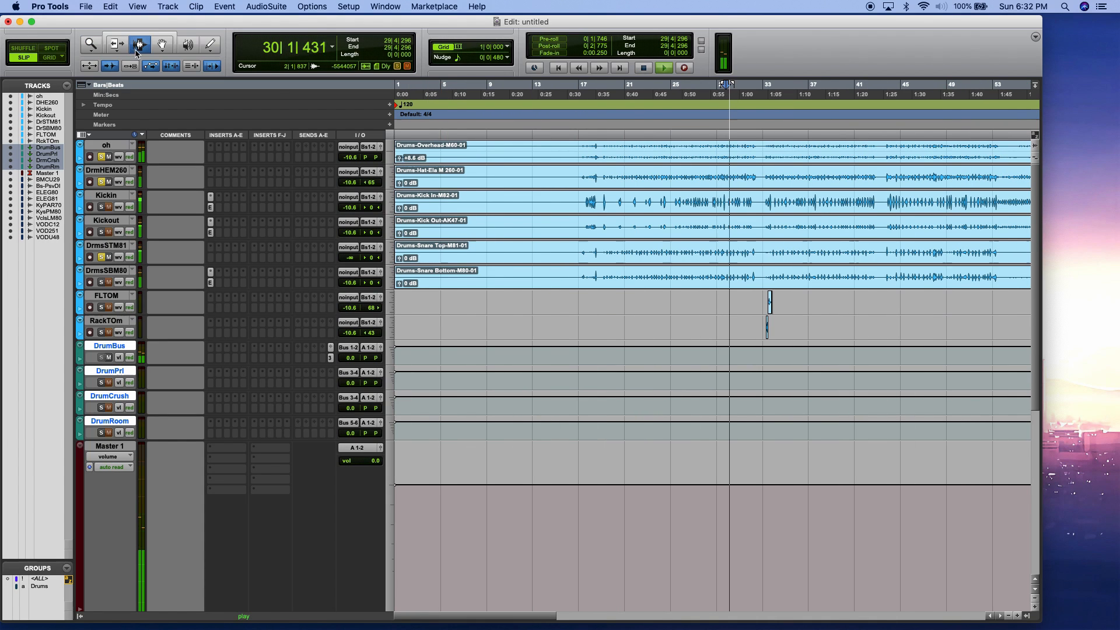
pyautogui.click(349, 257)
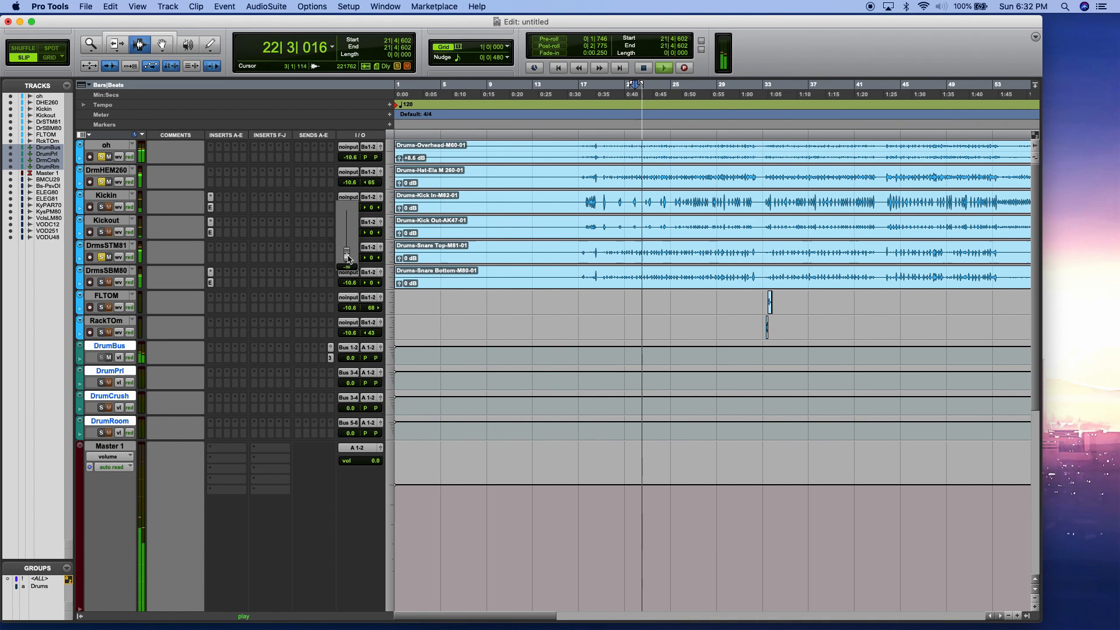
pyautogui.moveTo(352, 227); pyautogui.dragTo(355, 250)
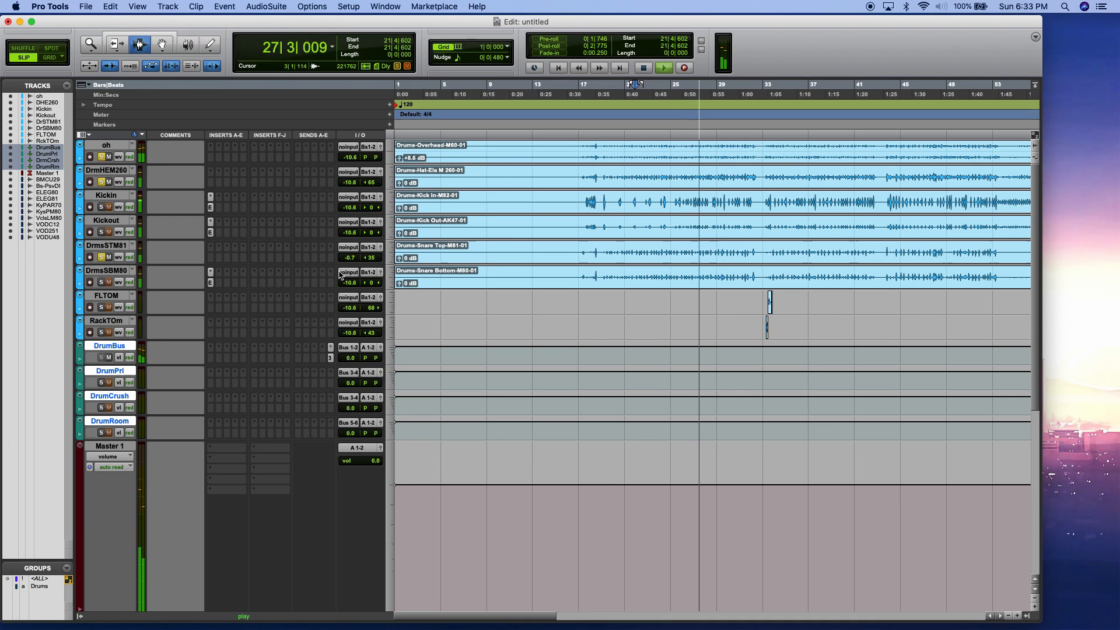
# - Reset the DrmsSTM81 pan to center, set it 16 to the left, and stop playback
pyautogui.keyDown('alt'); pyautogui.click(370, 259); pyautogui.keyUp('alt')
pyautogui.moveTo(369, 258); pyautogui.dragTo(366, 260)
pyautogui.press('space')
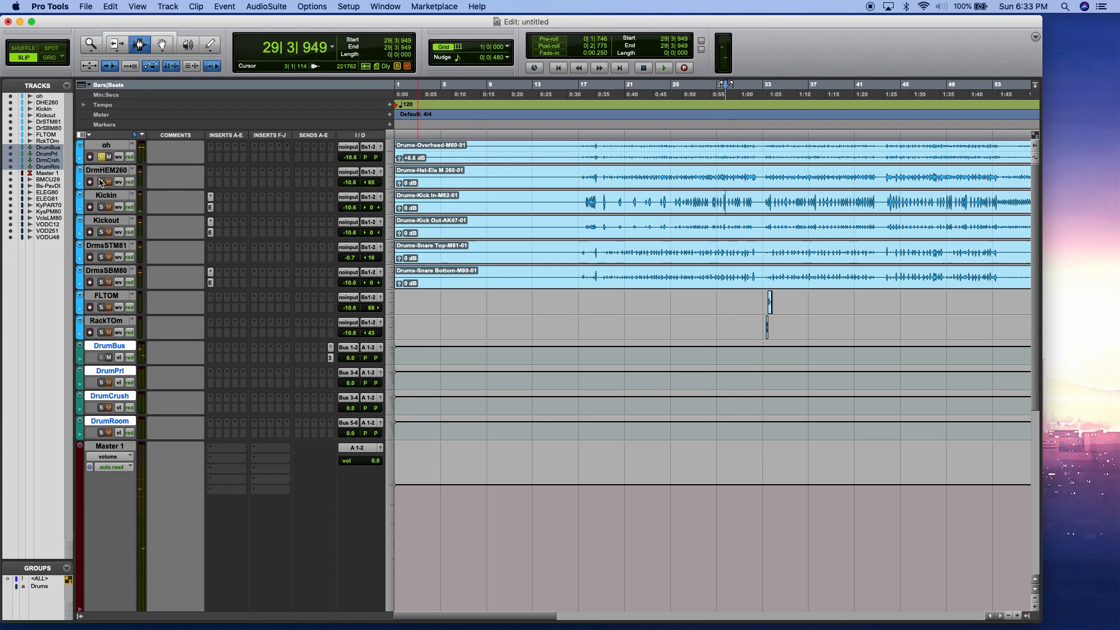
# - Play with only the overheads soloed and try a stereo EQ3 7-Band on them with a 24 dB/oct high-pass at 194.9 Hz
pyautogui.press('space')
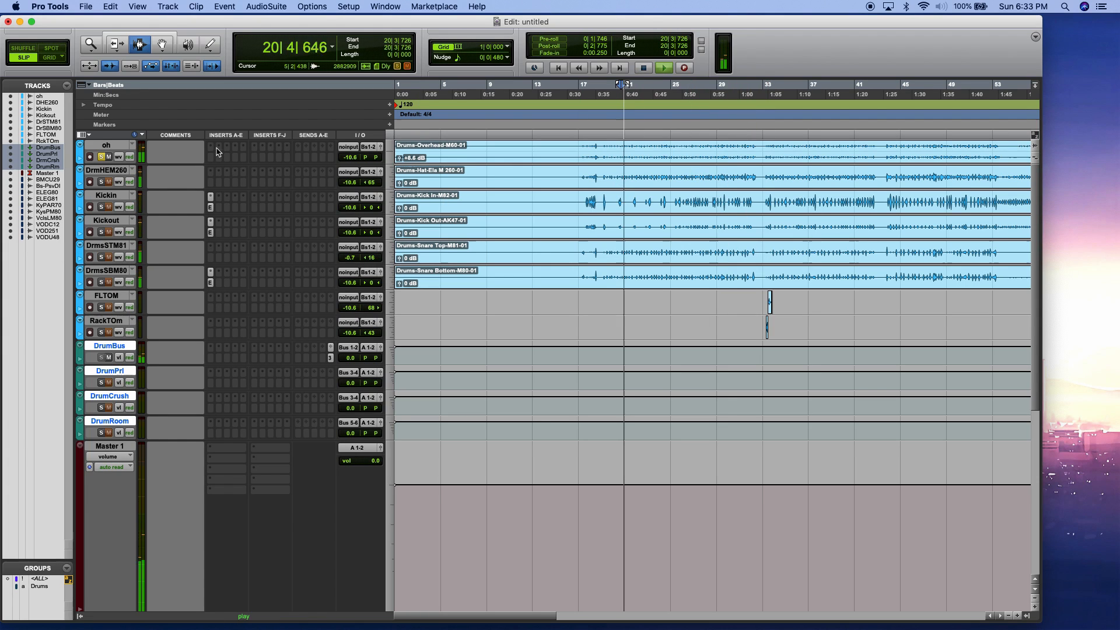
pyautogui.click(211, 150)
pyautogui.moveTo(304, 182)
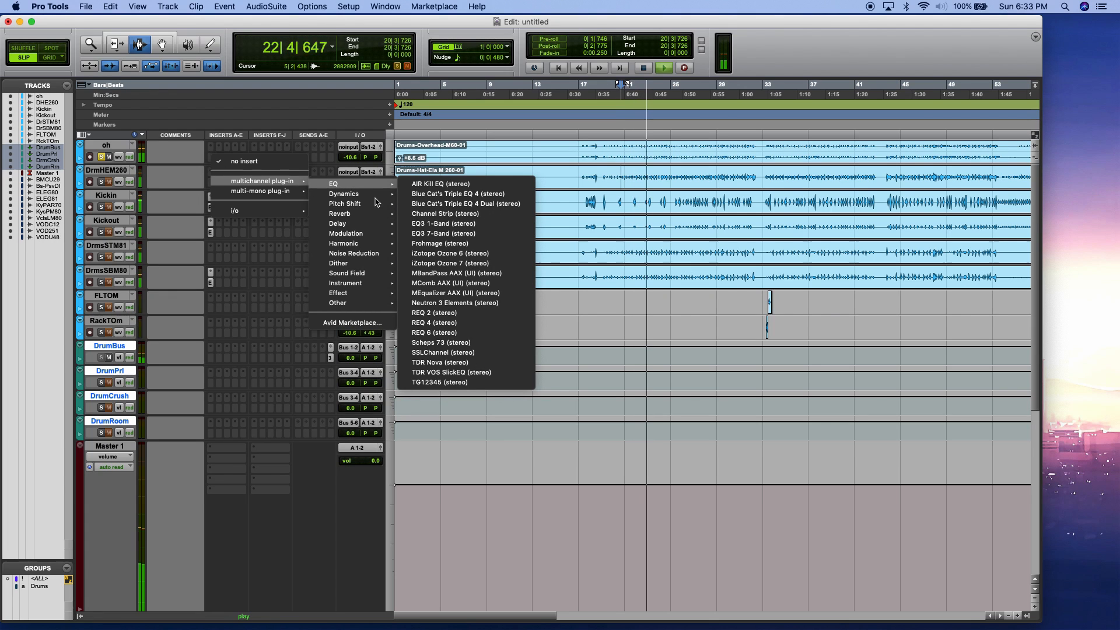
pyautogui.moveTo(373, 184)
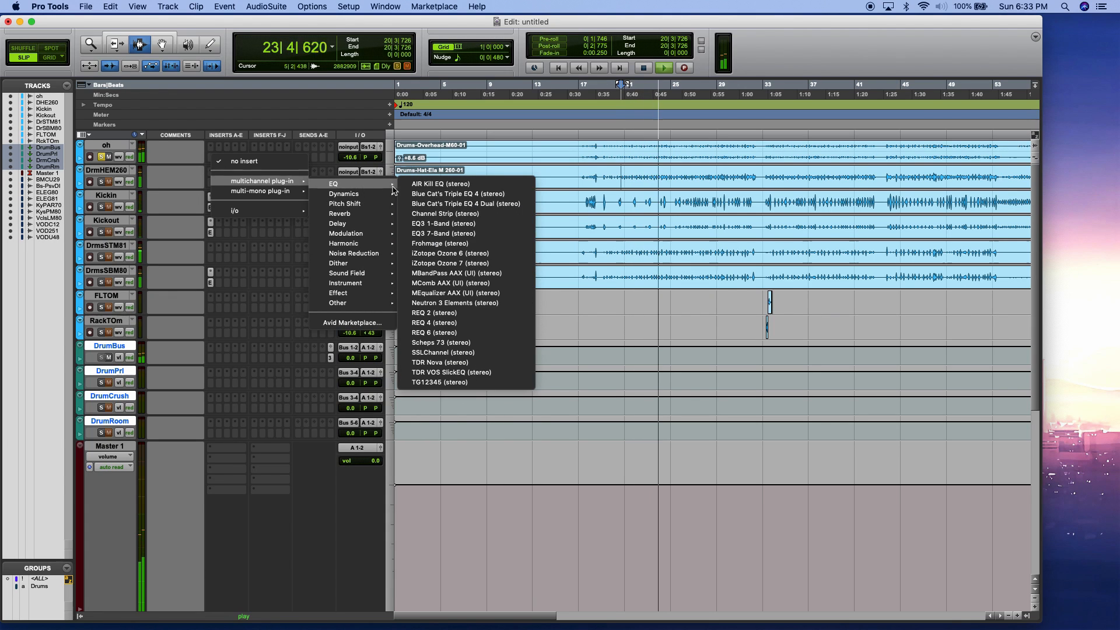
pyautogui.click(448, 233)
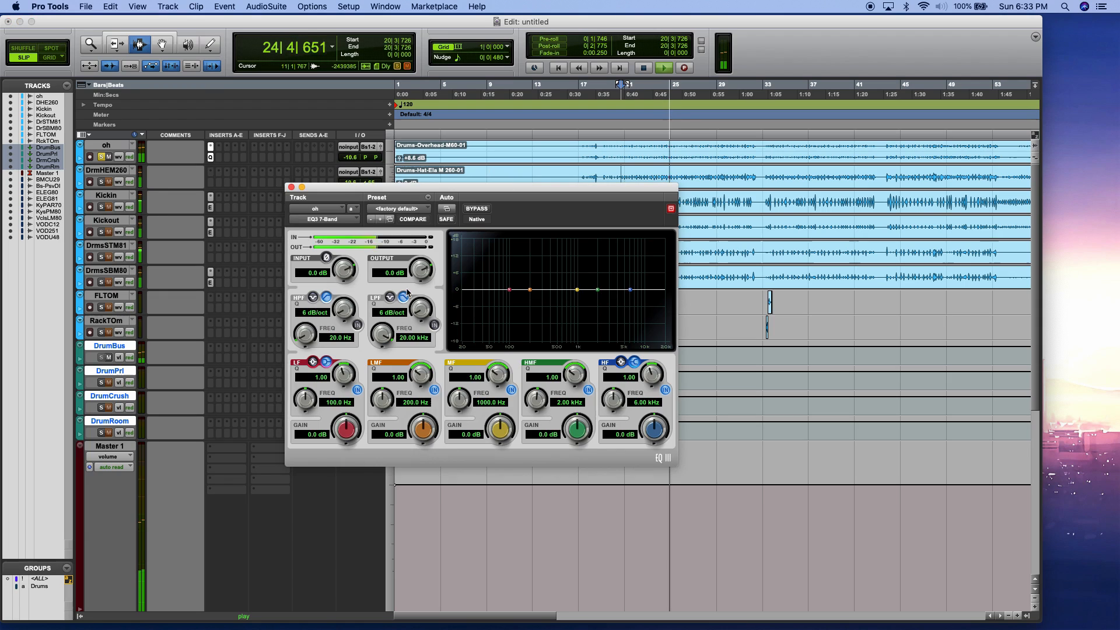
pyautogui.moveTo(344, 309); pyautogui.dragTo(344, 294)
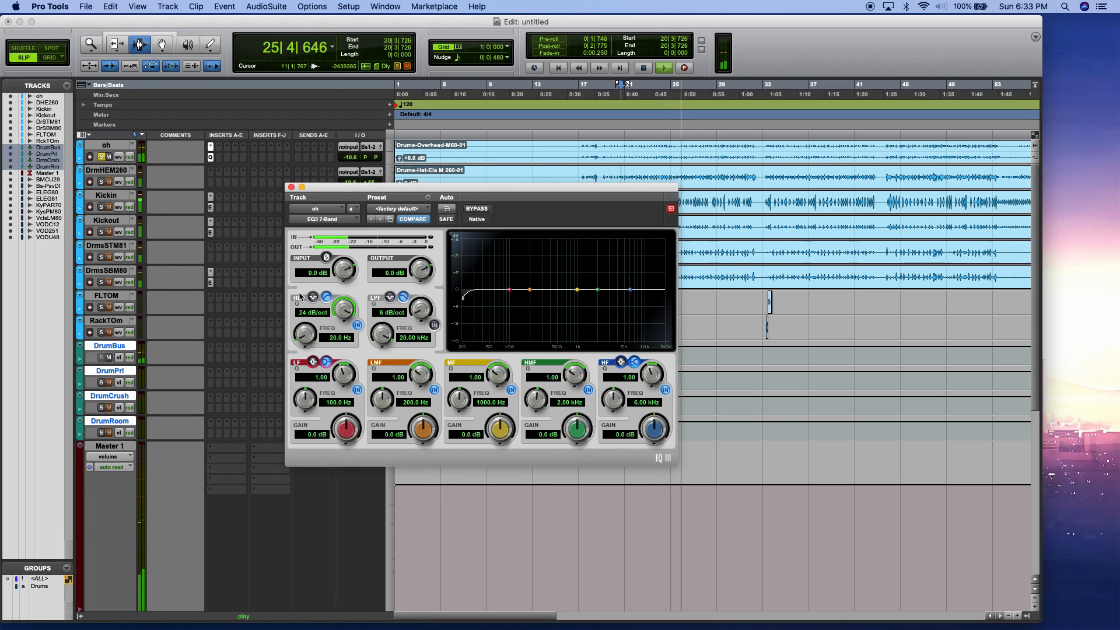
pyautogui.moveTo(304, 335); pyautogui.dragTo(306, 280)
# - Switch the first insert on the oh track to Neutron 3 Elements (stereo)
pyautogui.click(253, 157)
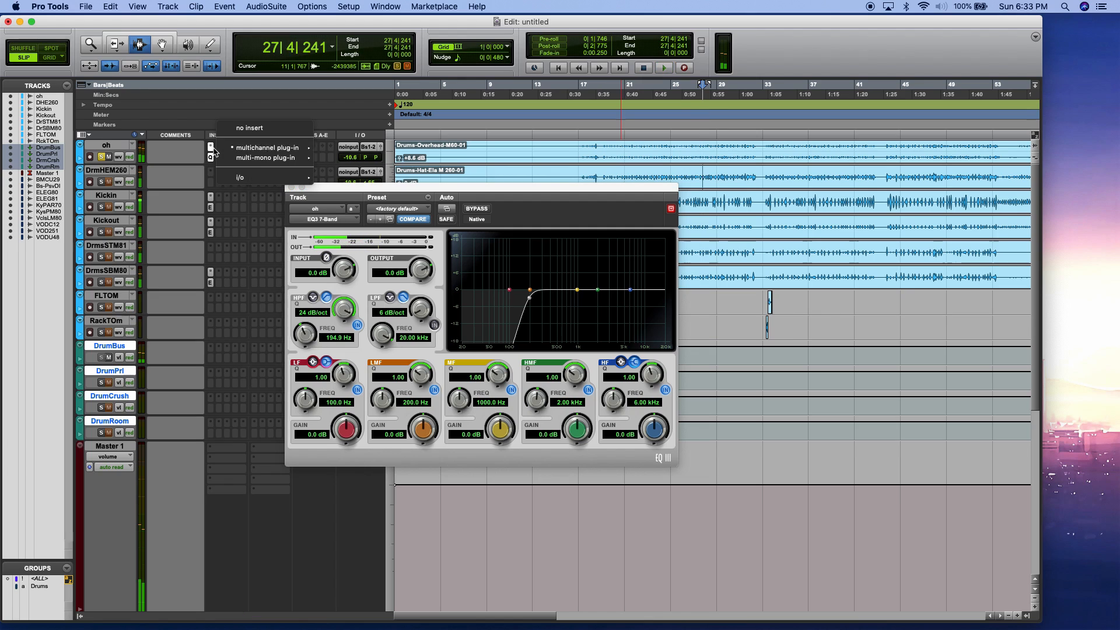
pyautogui.moveTo(275, 147)
pyautogui.moveTo(378, 165)
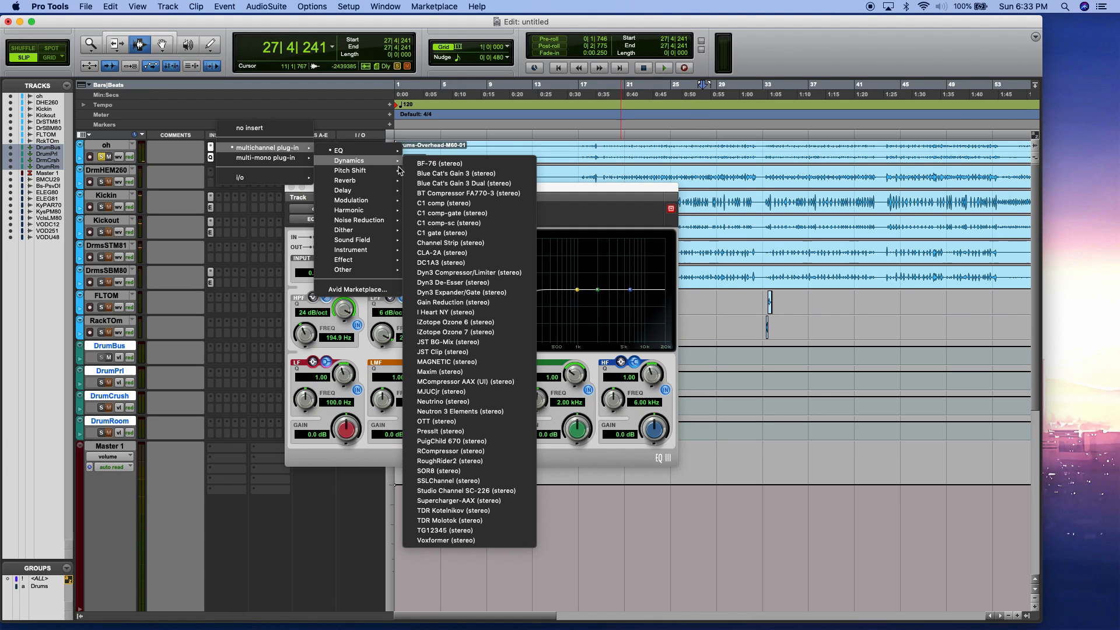
pyautogui.click(483, 412)
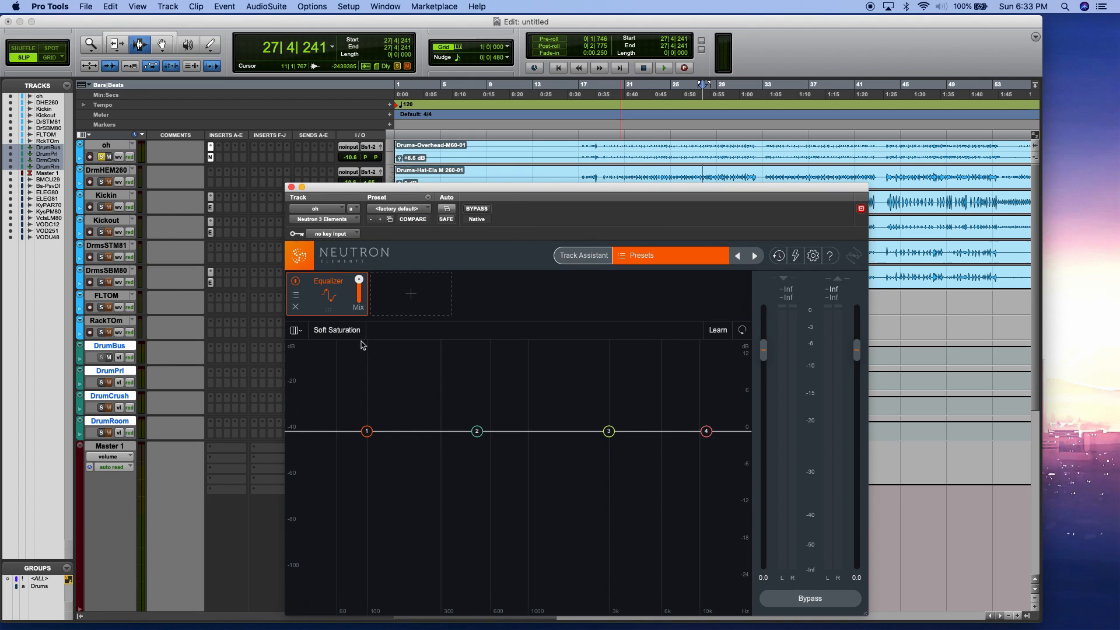
# - During playback, change Neutron's equalizer band 1 on the overheads to a Flat Highpass filter
pyautogui.press('space')
pyautogui.click(367, 431)
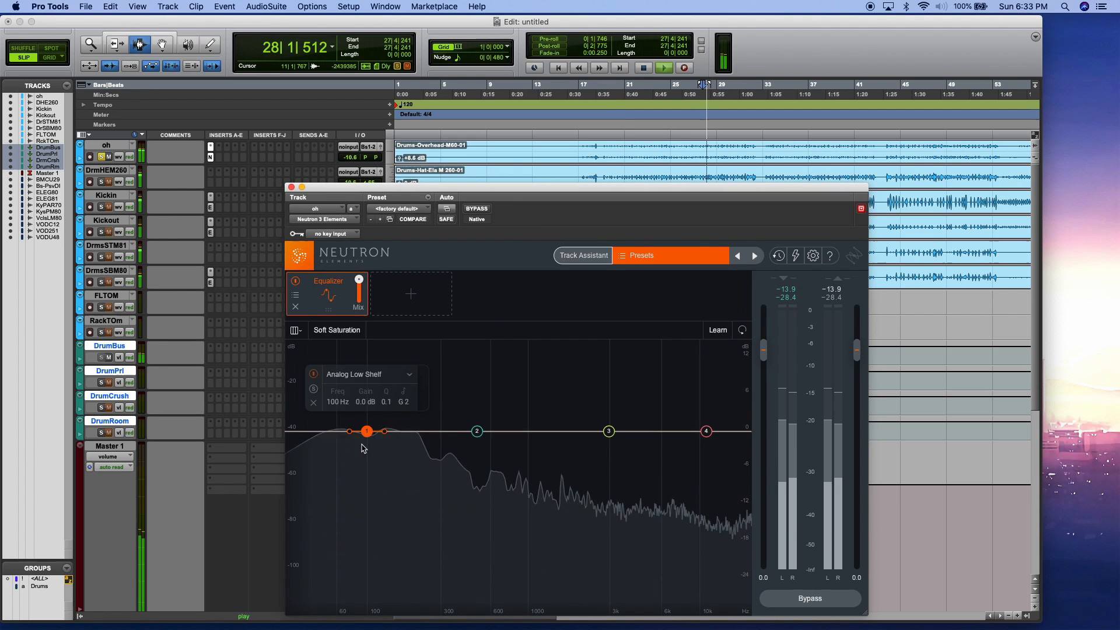
pyautogui.click(365, 381)
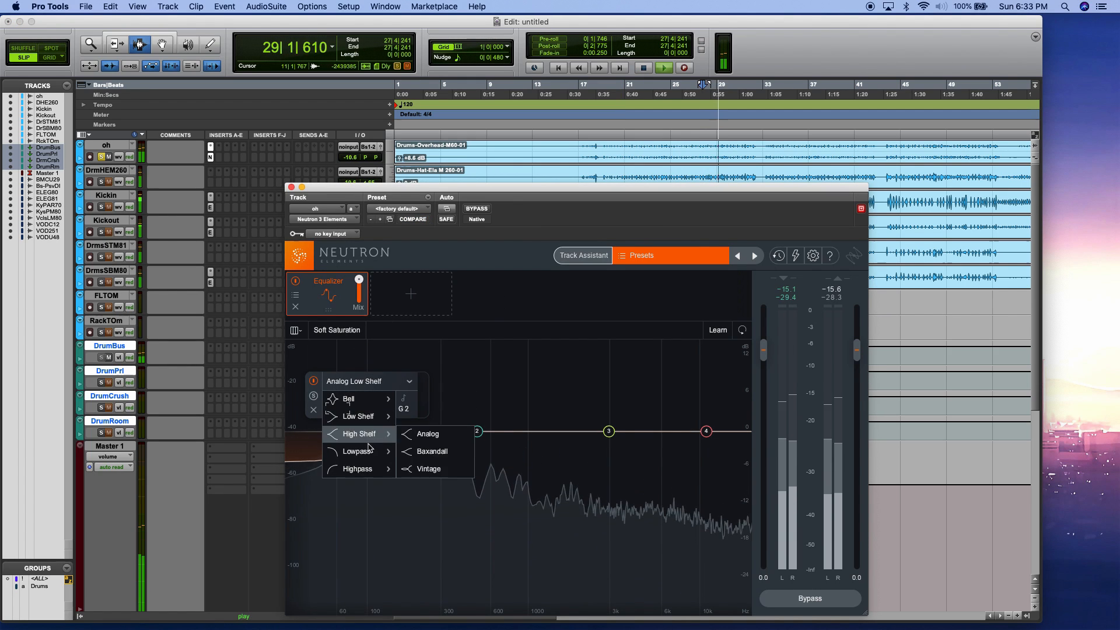
pyautogui.click(420, 451)
pyautogui.click(362, 375)
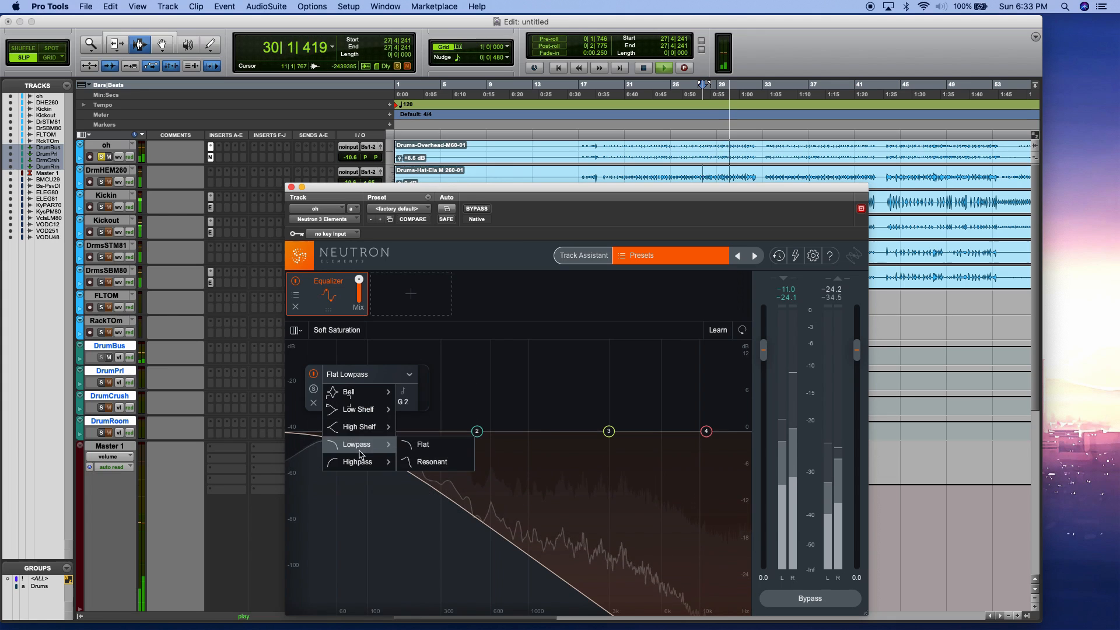
pyautogui.moveTo(362, 461)
pyautogui.click(419, 464)
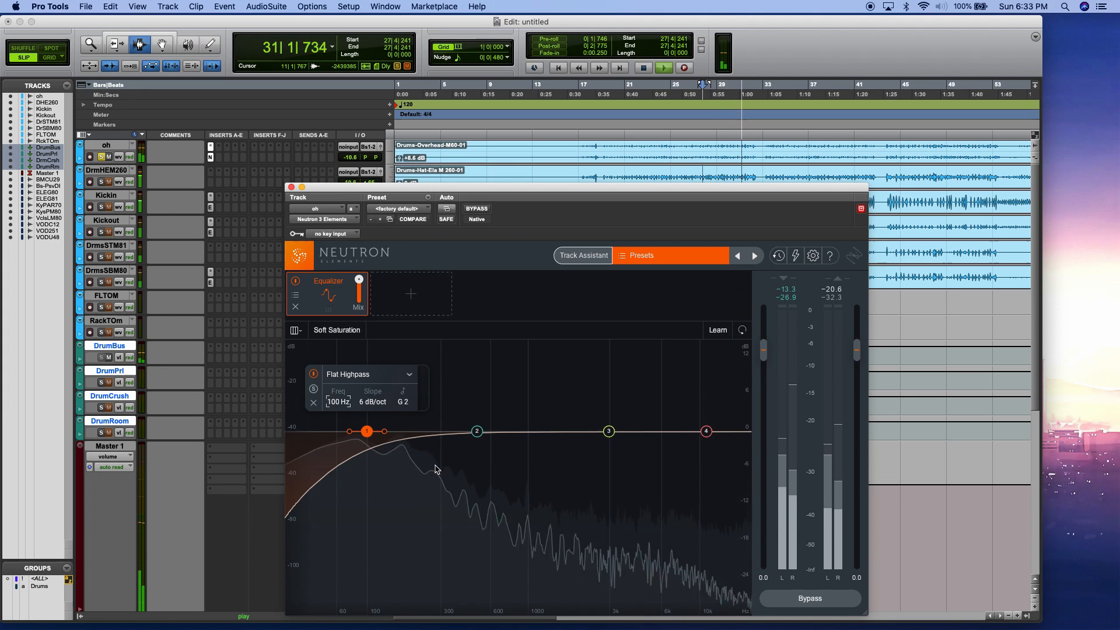
# - Set the overheads' high-pass to 48 dB/oct at 275 Hz and boost equalizer band 3 by 1.2 dB at 7885 Hz during playback
pyautogui.moveTo(348, 432); pyautogui.dragTo(453, 431)
pyautogui.click(617, 151)
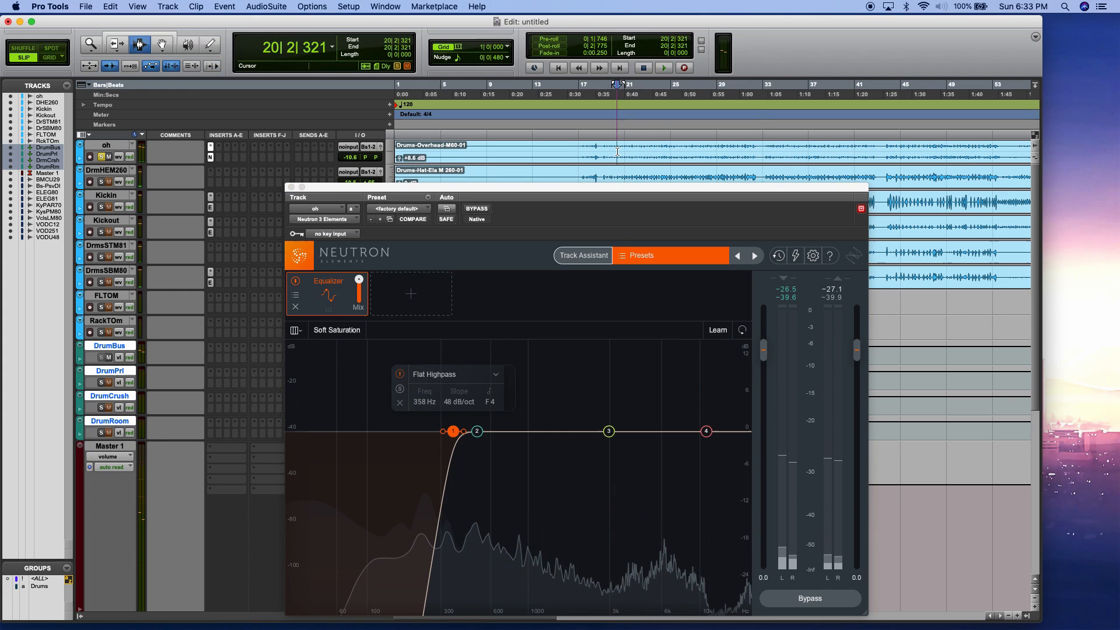
pyautogui.press('space')
pyautogui.moveTo(453, 431); pyautogui.dragTo(426, 436)
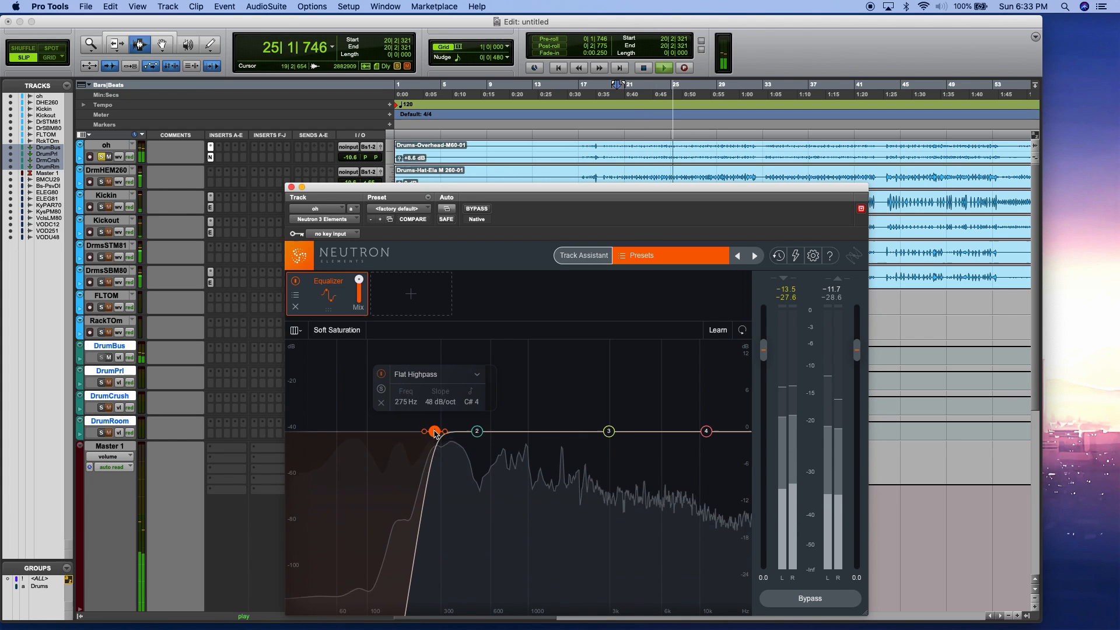
pyautogui.moveTo(609, 432); pyautogui.dragTo(682, 427)
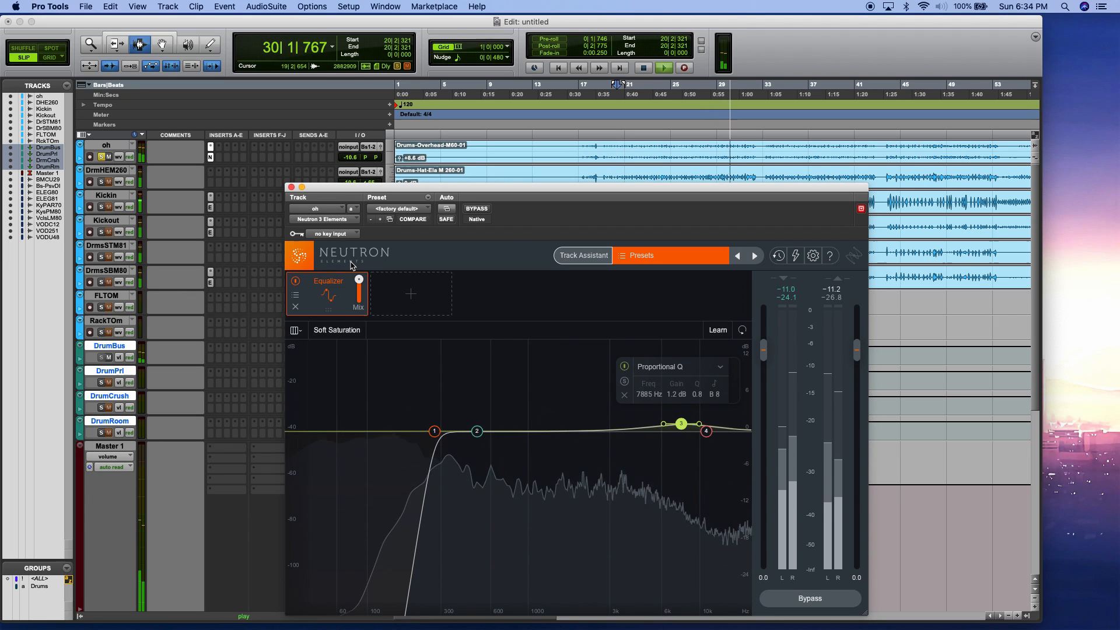
# - Add an Exciter module in Neutron, raise its amount to 15.0, and move its character fully toward Tape
pyautogui.click(401, 349)
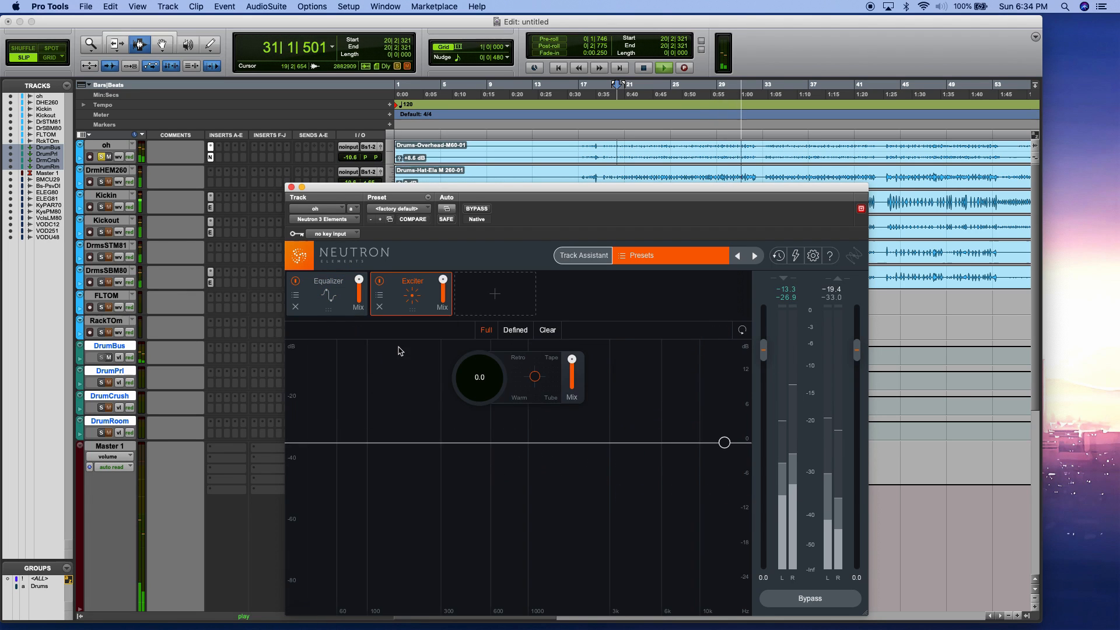
pyautogui.moveTo(489, 263); pyautogui.dragTo(495, 152)
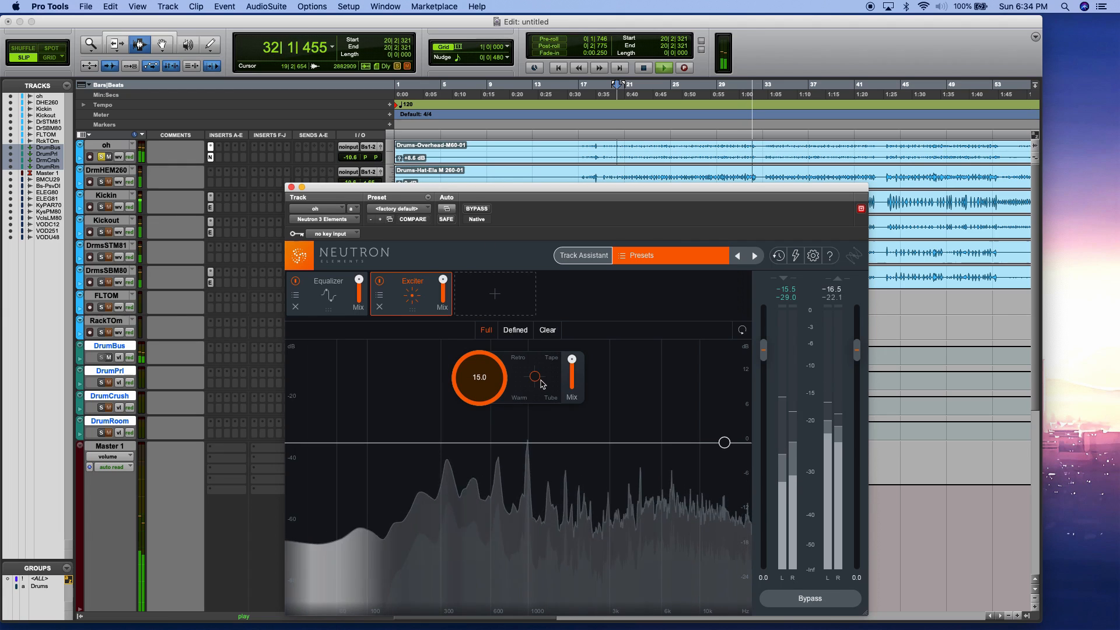
pyautogui.moveTo(537, 378); pyautogui.dragTo(605, 245)
# - Replay from about bar 21, set the Exciter amount to 6.2, lower its mix to about half, and close Neutron
pyautogui.click(633, 158)
pyautogui.press('space')
pyautogui.press('space')
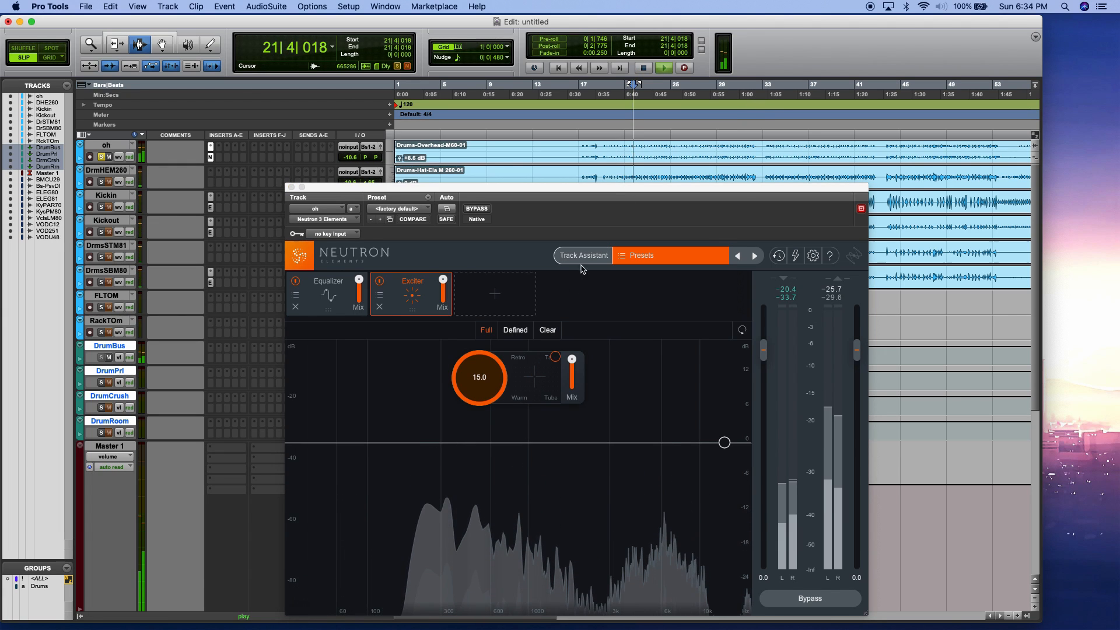
pyautogui.moveTo(490, 378); pyautogui.dragTo(483, 456)
pyautogui.moveTo(572, 359); pyautogui.dragTo(582, 448)
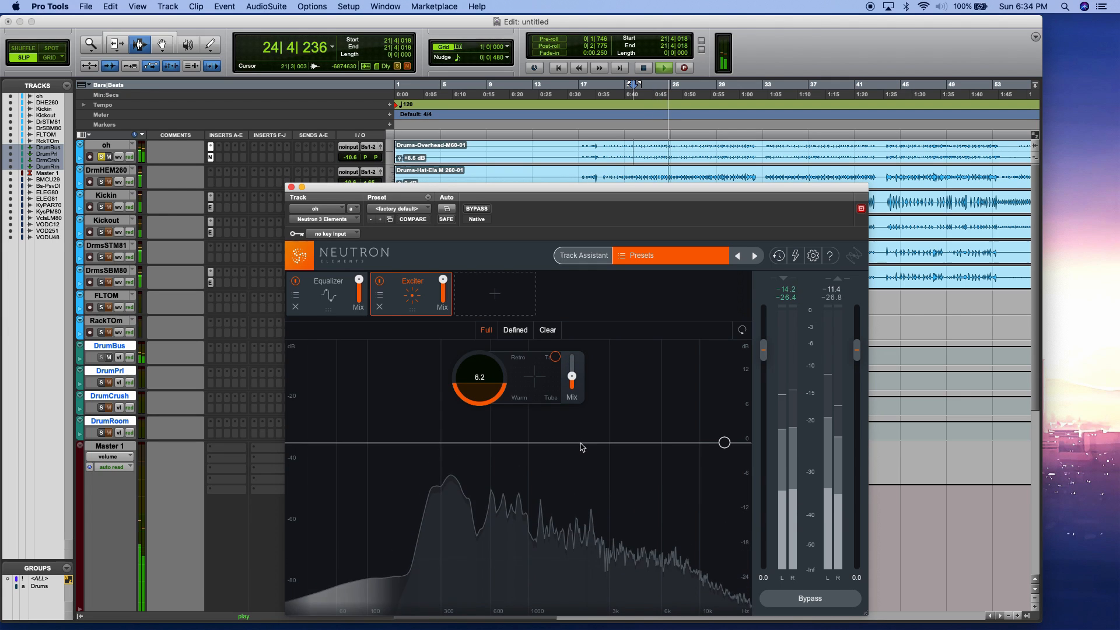
pyautogui.click(291, 187)
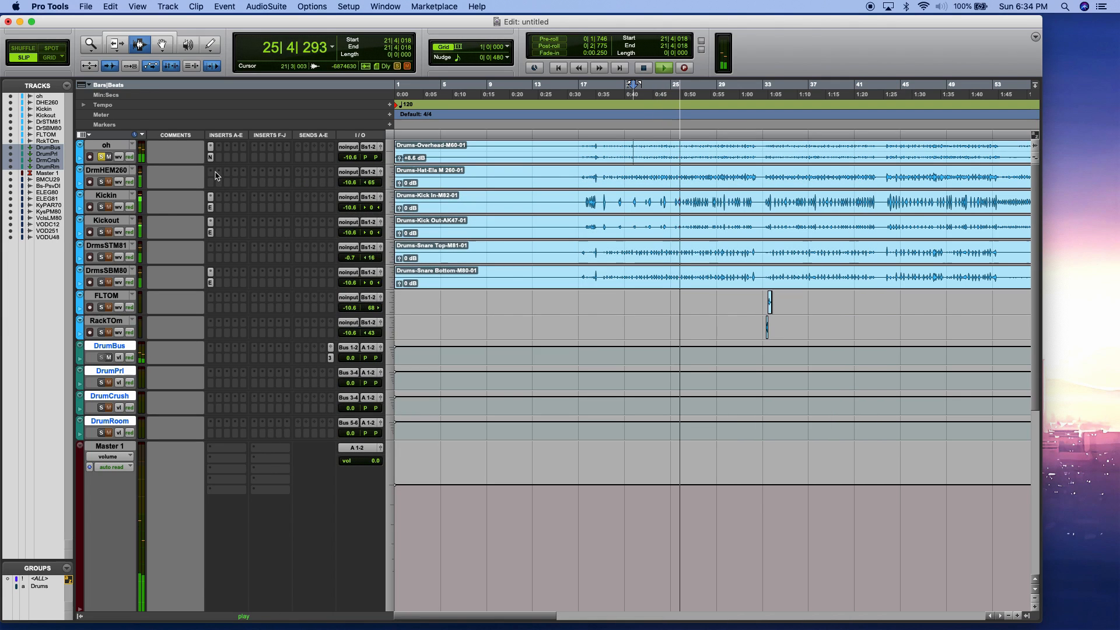
# - Play from about bar 18, solo DrmHEM260 with the overheads, and insert EQ3 7-Band (mono) on DrmHEM260
pyautogui.click(597, 191)
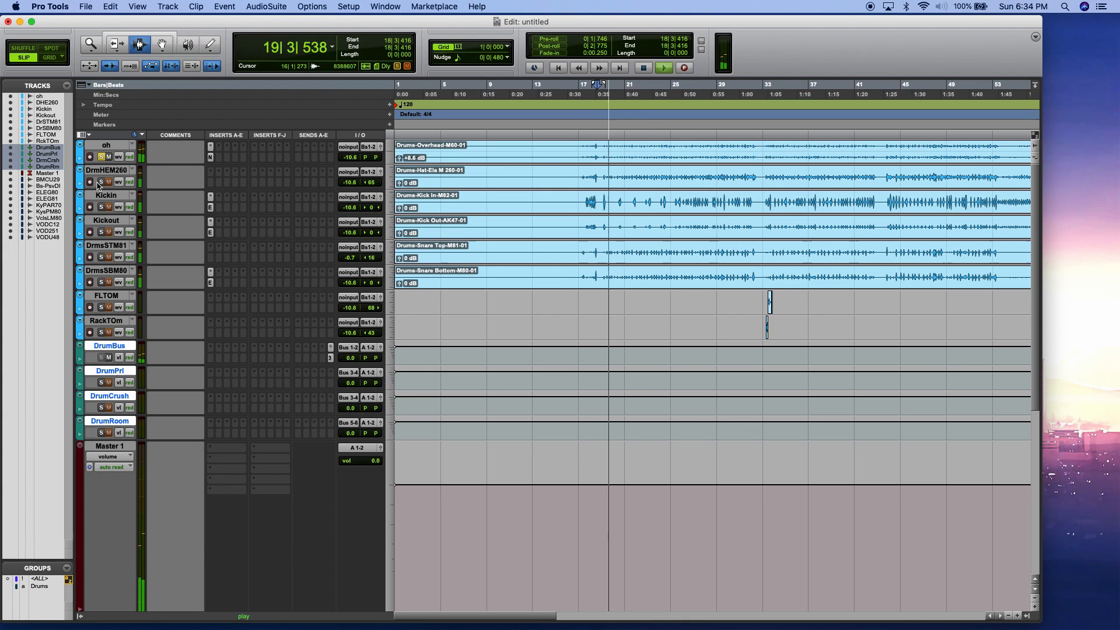
pyautogui.click(211, 182)
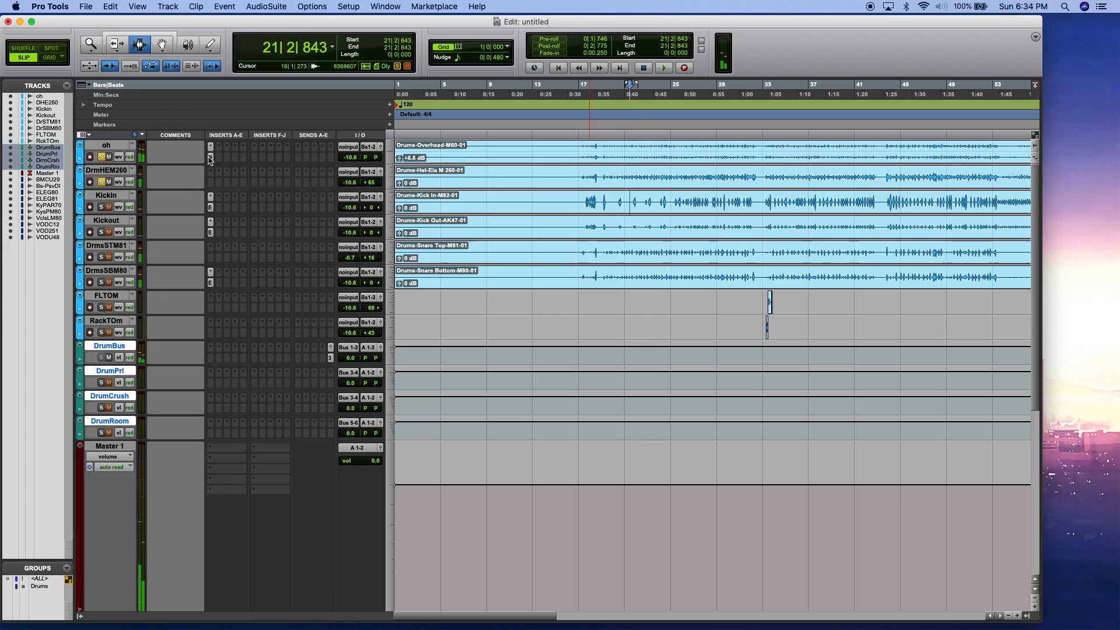
pyautogui.moveTo(208, 183); pyautogui.dragTo(209, 183)
pyautogui.click(212, 186)
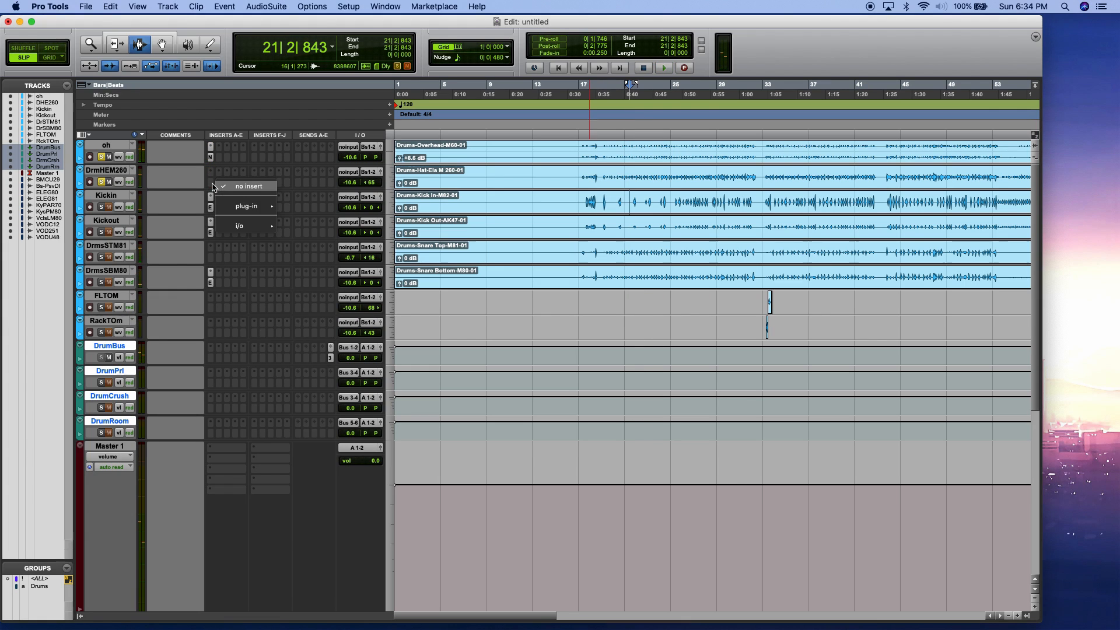
pyautogui.moveTo(252, 208)
pyautogui.moveTo(331, 219)
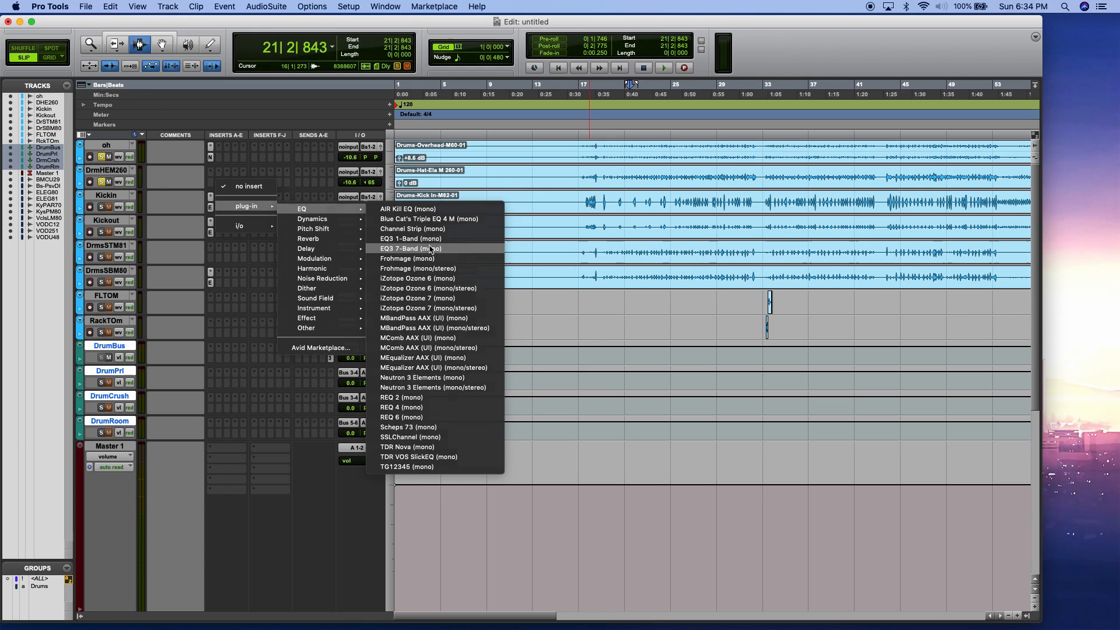
pyautogui.click(431, 249)
# - While playing, high-pass DrmHEM260 at 416.9 Hz with 24 dB/oct and boost its HMF band 5.2 dB at 5.40 kHz
pyautogui.click(587, 175)
pyautogui.click(357, 325)
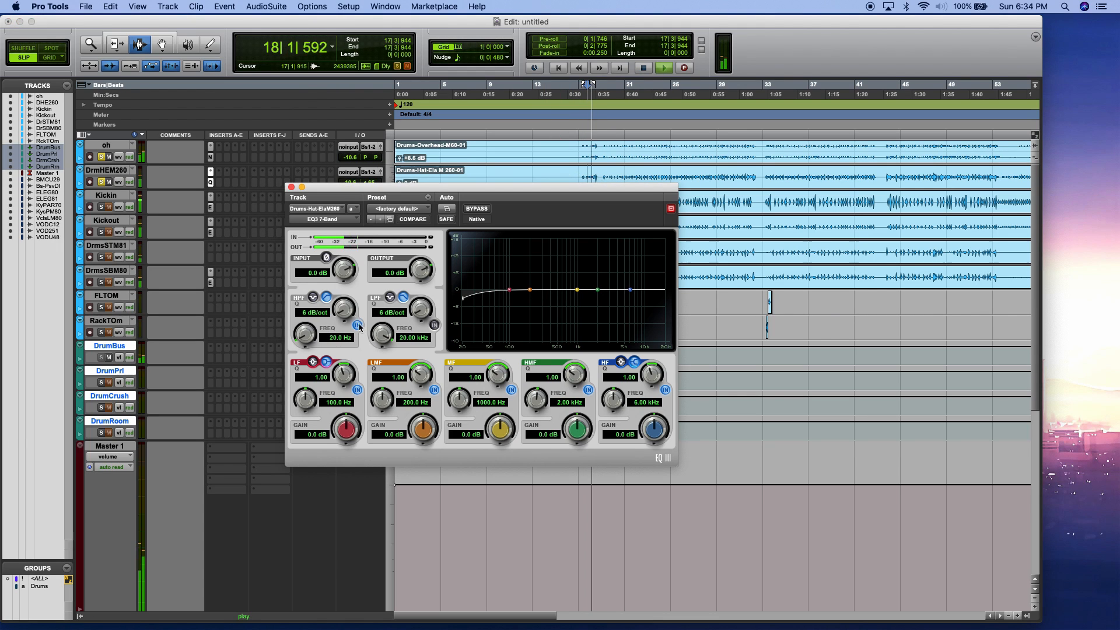
pyautogui.moveTo(462, 297); pyautogui.dragTo(565, 301)
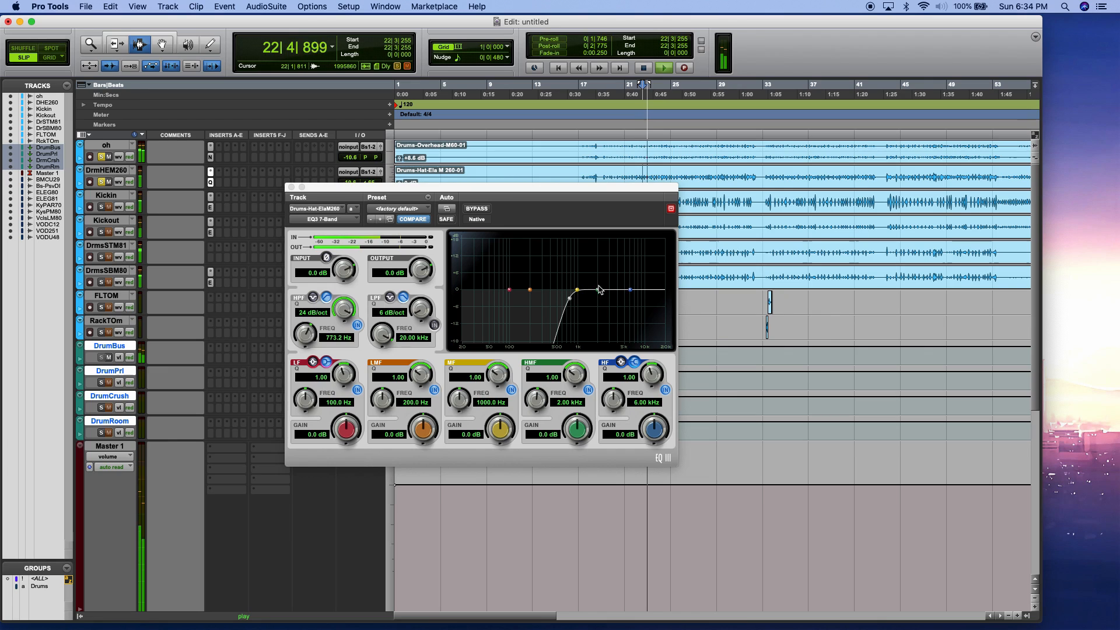
pyautogui.moveTo(600, 290); pyautogui.dragTo(628, 274)
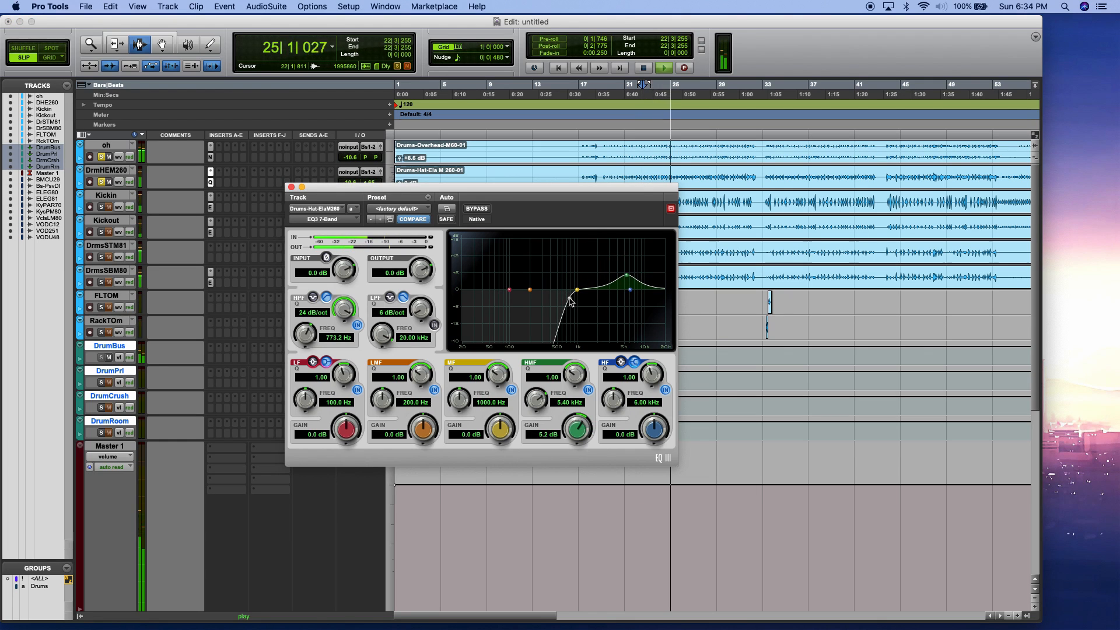
pyautogui.moveTo(563, 302)
pyautogui.mouseDown()
pyautogui.moveTo(530, 301)
pyautogui.moveTo(557, 302)
pyautogui.mouseUp()
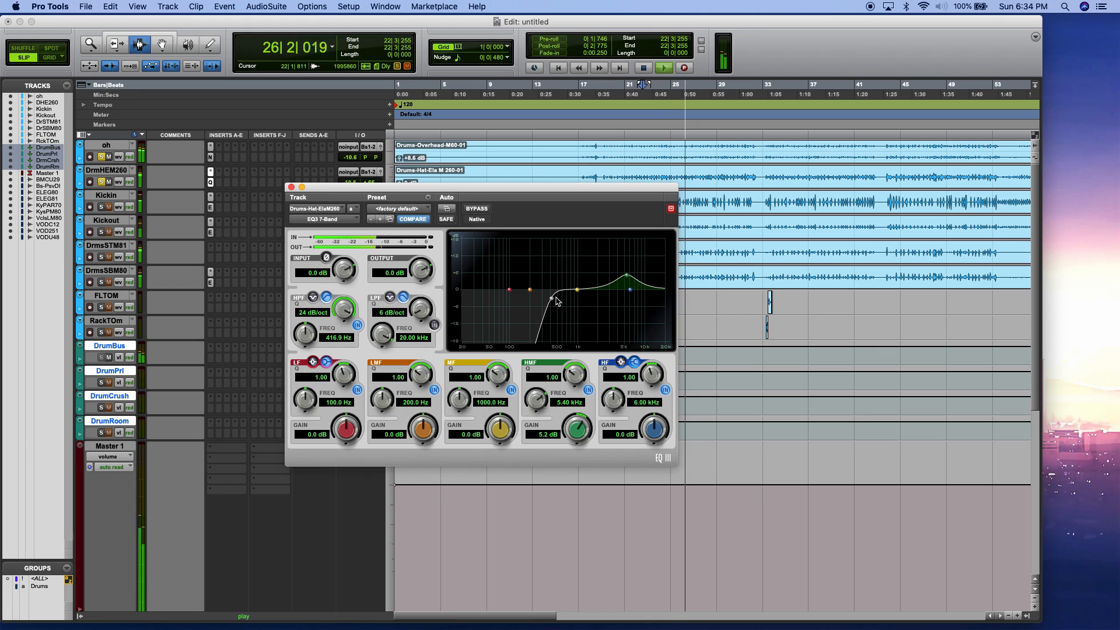
pyautogui.click(291, 187)
# - Insert Saturation Knob (mono) after the EQ on DrmHEM260 and set its saturation to 2.9 during playback
pyautogui.press('space')
pyautogui.click(219, 182)
pyautogui.moveTo(240, 207)
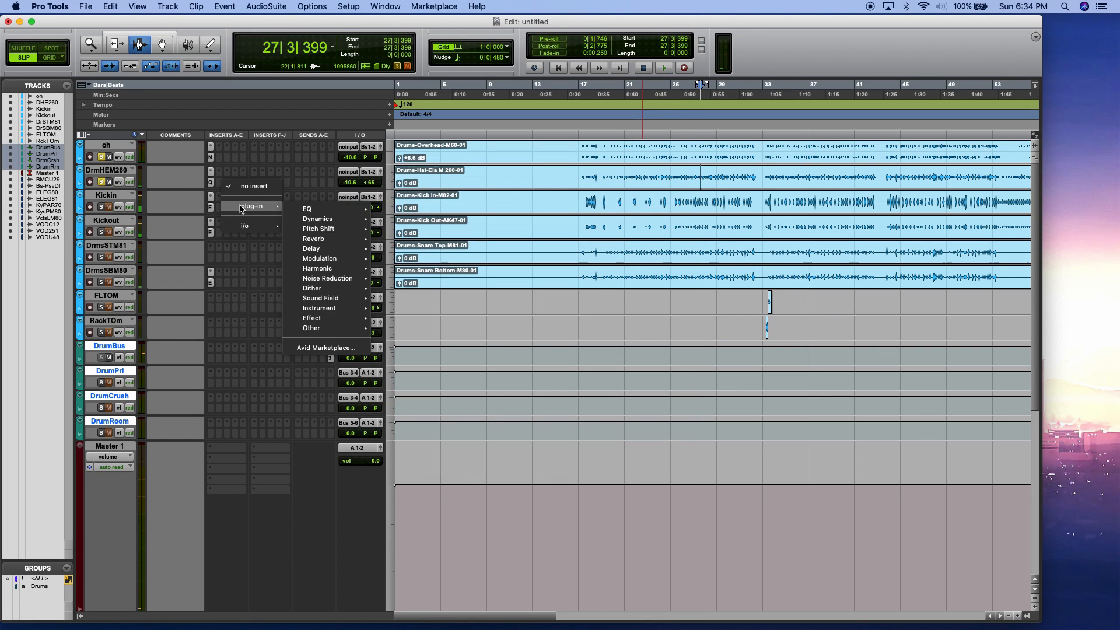
pyautogui.moveTo(327, 221)
pyautogui.moveTo(318, 268)
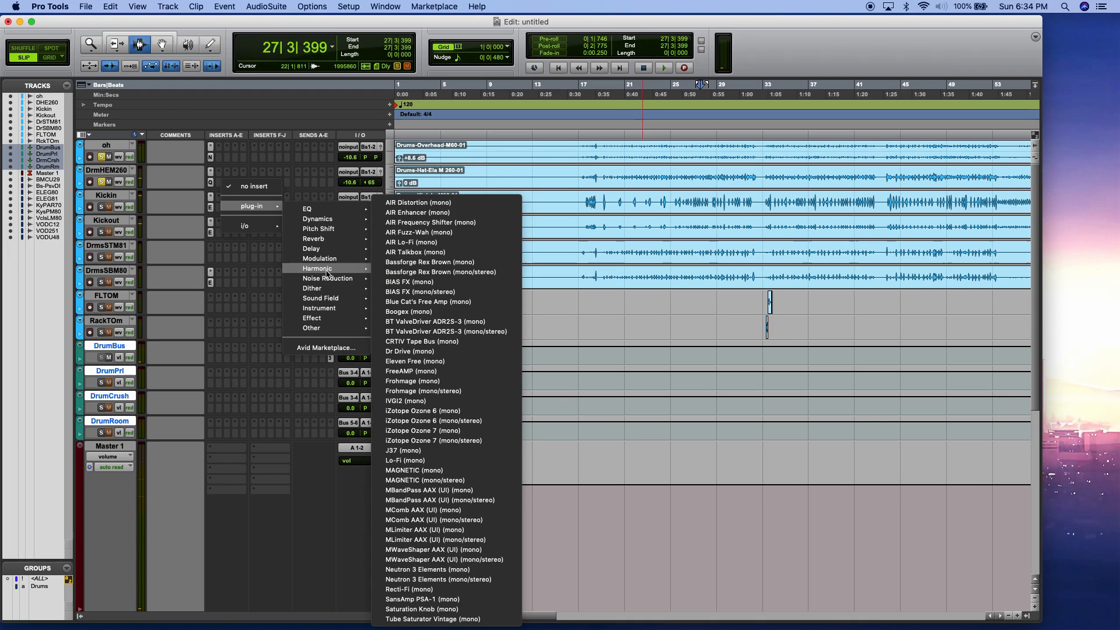
pyautogui.click(438, 610)
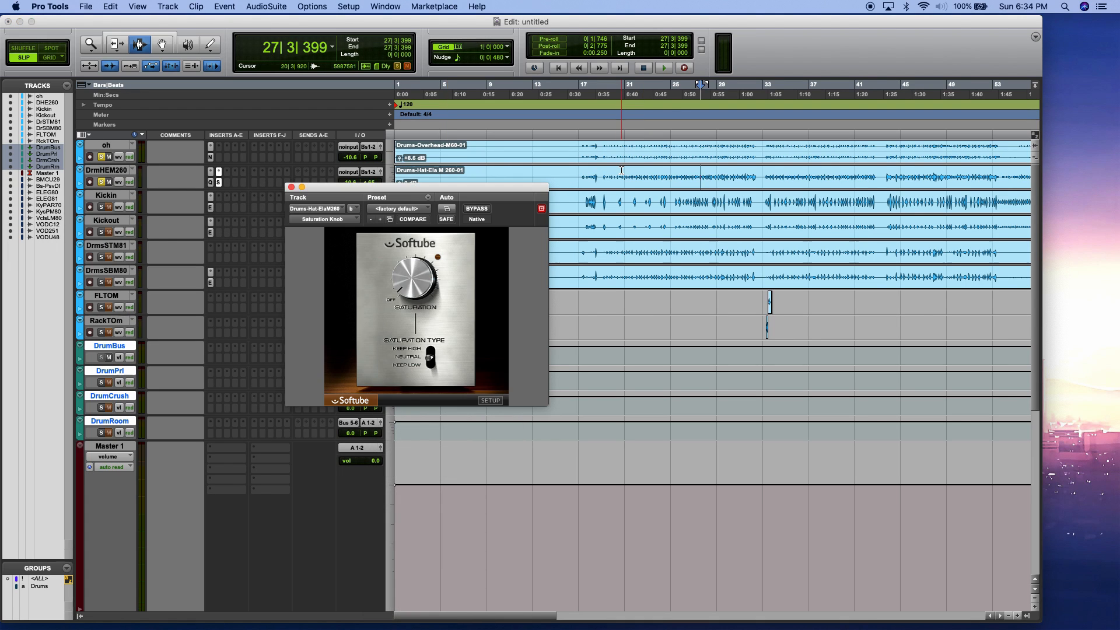
pyautogui.press('space')
pyautogui.moveTo(418, 174); pyautogui.dragTo(420, 220)
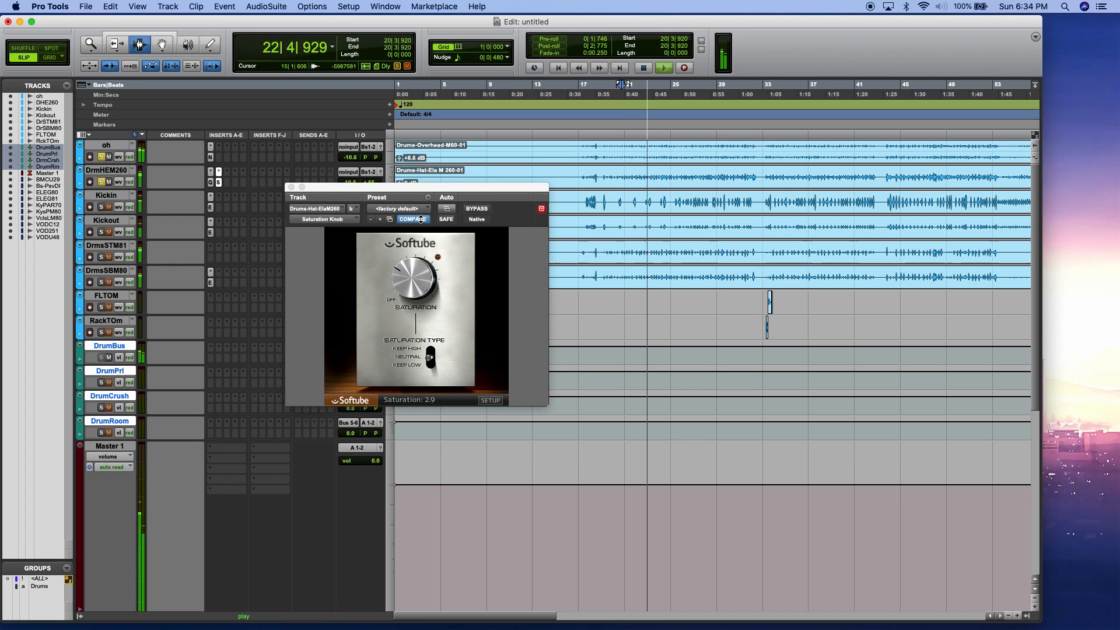
pyautogui.click(291, 187)
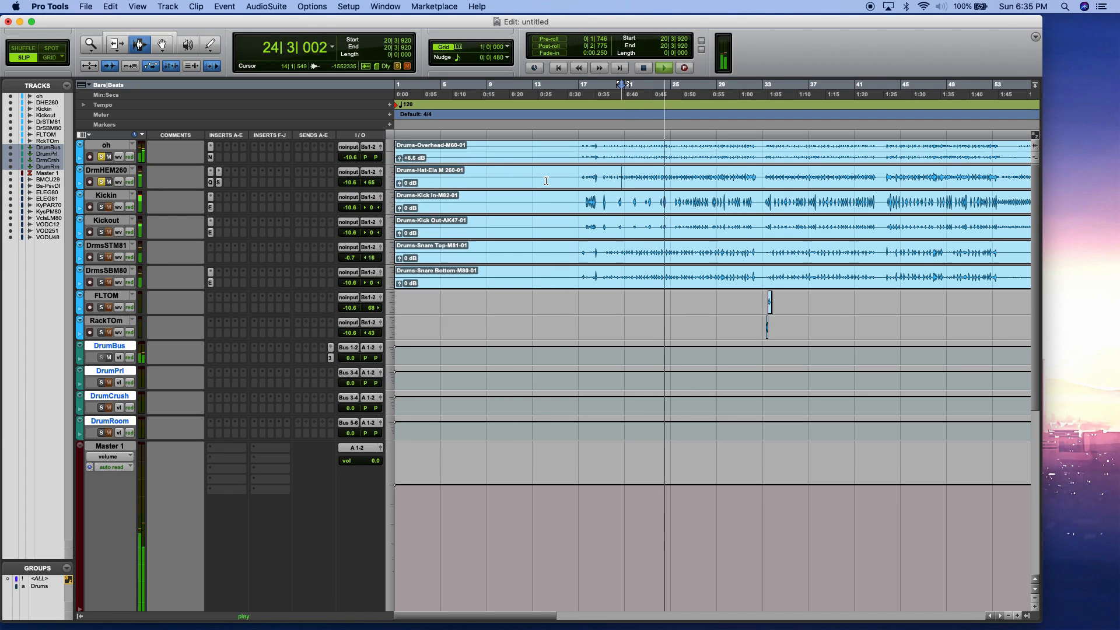
# - Clear the DrmHEM260 solo, lower the overheads' high-pass to 245 Hz in Neutron during playback, and close the plug-in
pyautogui.click(102, 207)
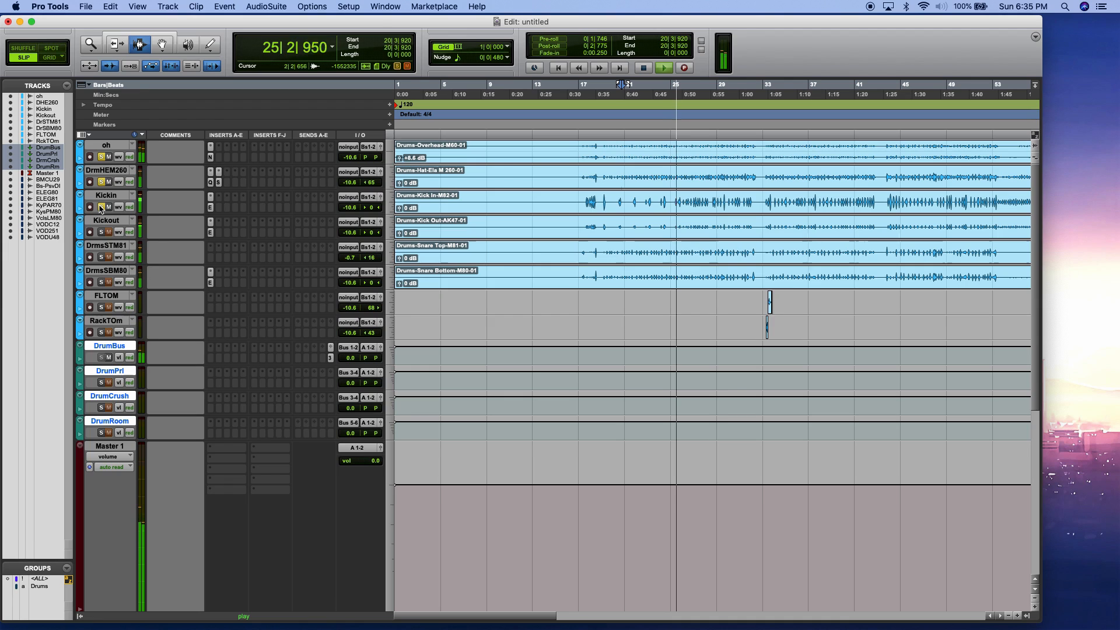
pyautogui.click(101, 207)
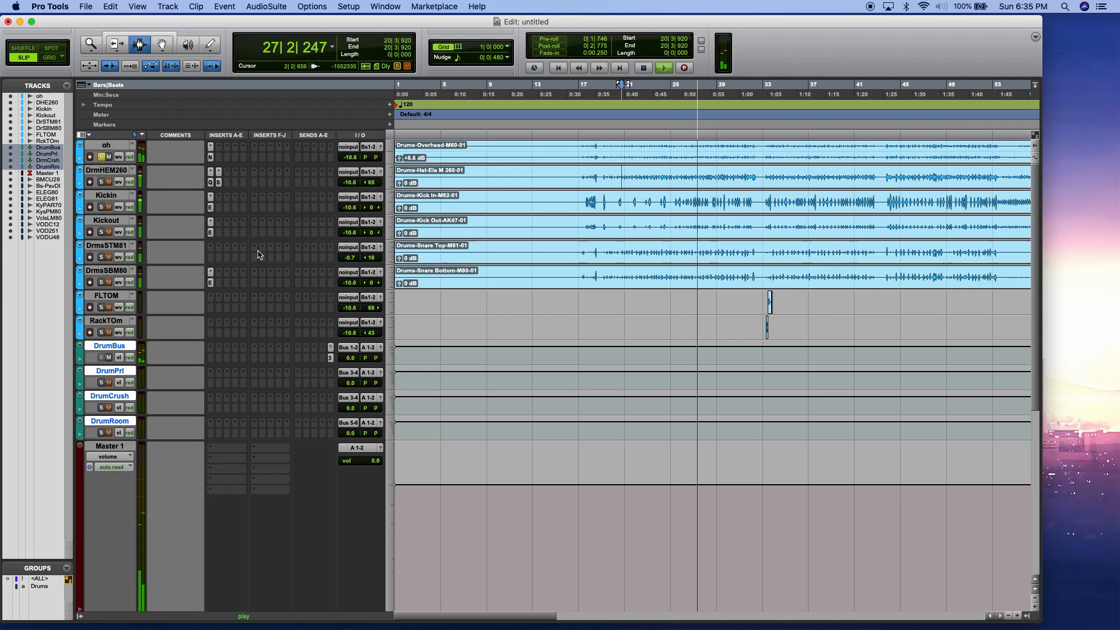
pyautogui.click(211, 146)
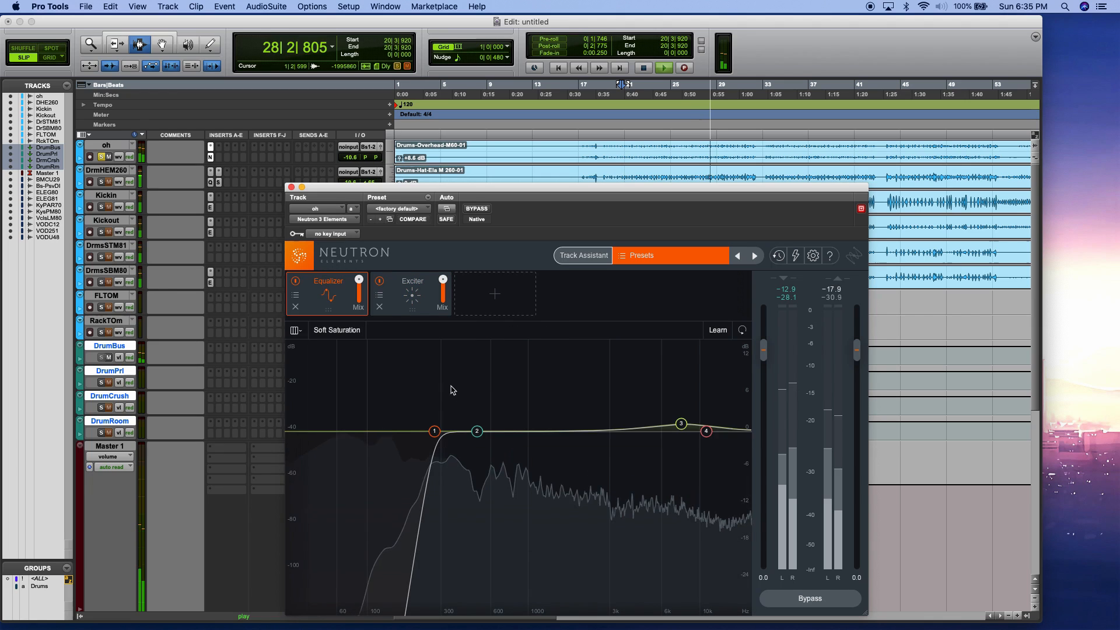
pyautogui.moveTo(434, 431)
pyautogui.mouseDown()
pyautogui.moveTo(413, 430)
pyautogui.moveTo(424, 433)
pyautogui.mouseUp()
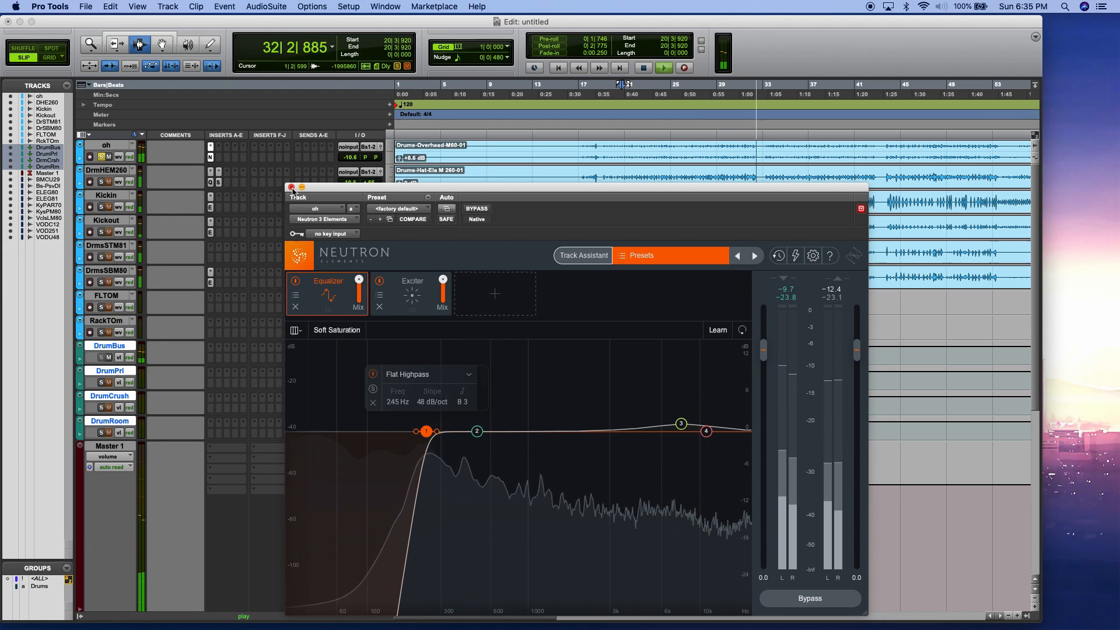
pyautogui.click(291, 187)
pyautogui.press('space')
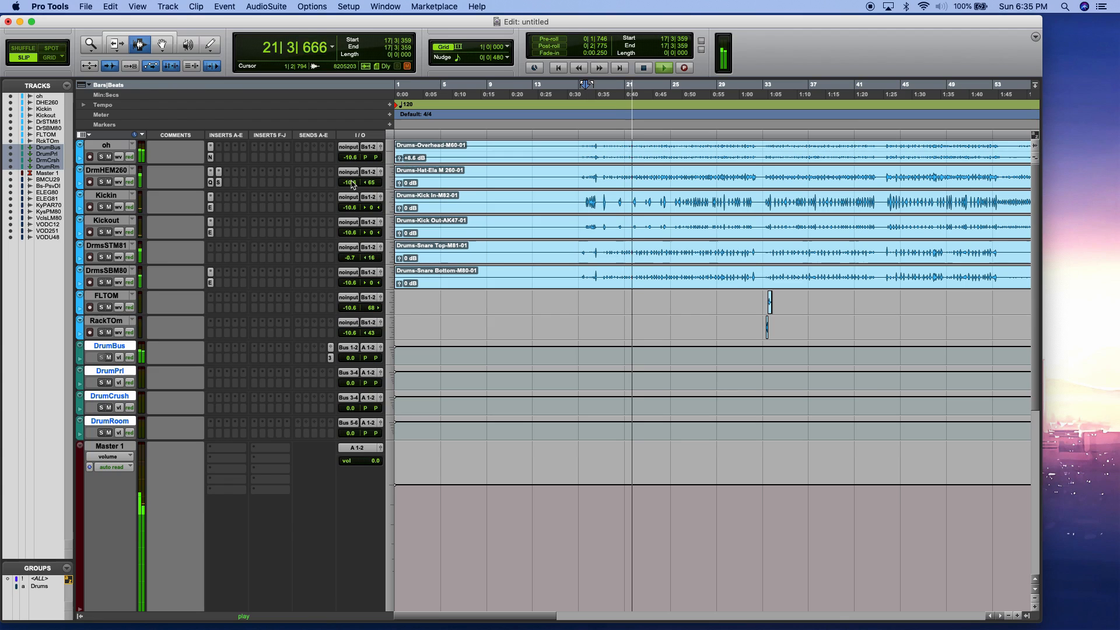
# - While playing from bar 17, pull the drum faders down and rebalance them, with oh at -15.2, DrmHEM260 at -23.8 and Kickout at -12.6 dB
pyautogui.moveTo(349, 163); pyautogui.dragTo(353, 363)
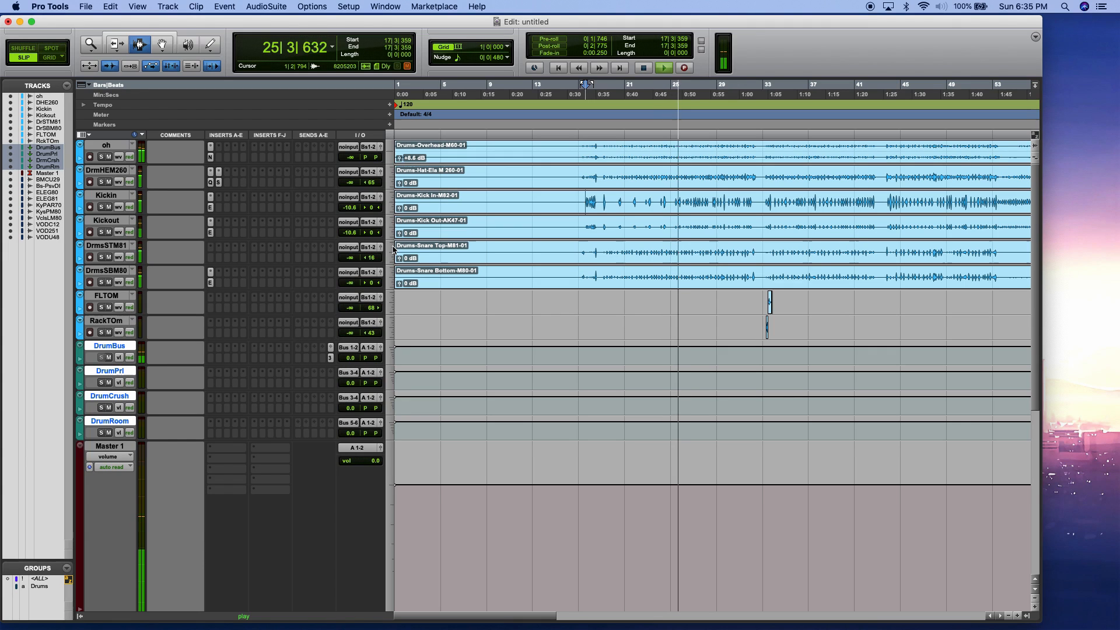
pyautogui.moveTo(350, 232); pyautogui.dragTo(351, 251)
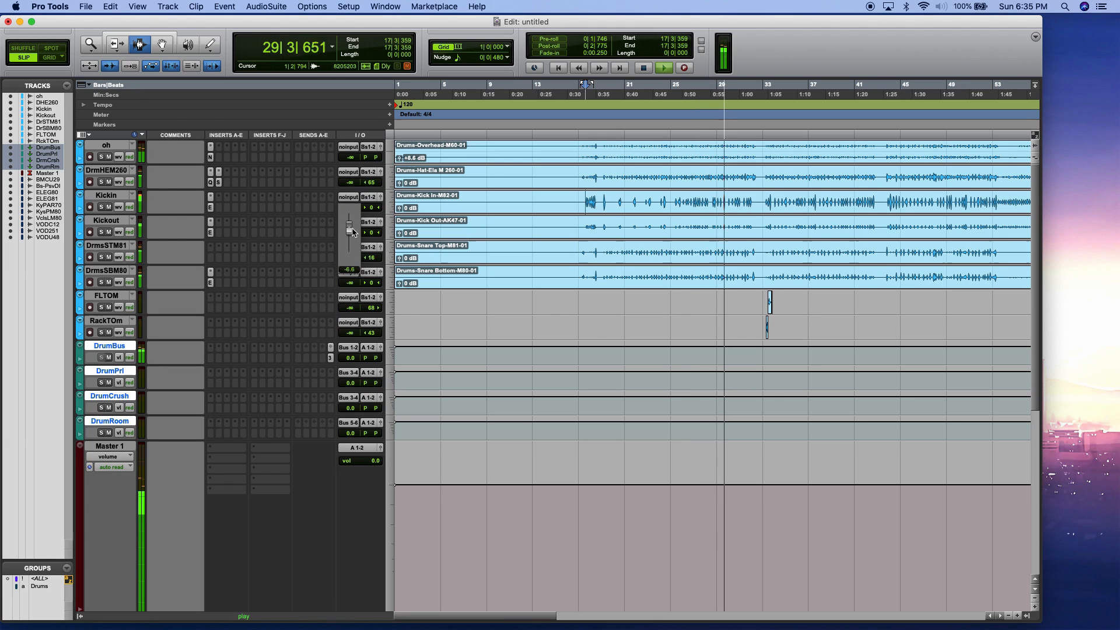
pyautogui.moveTo(352, 229); pyautogui.dragTo(353, 260)
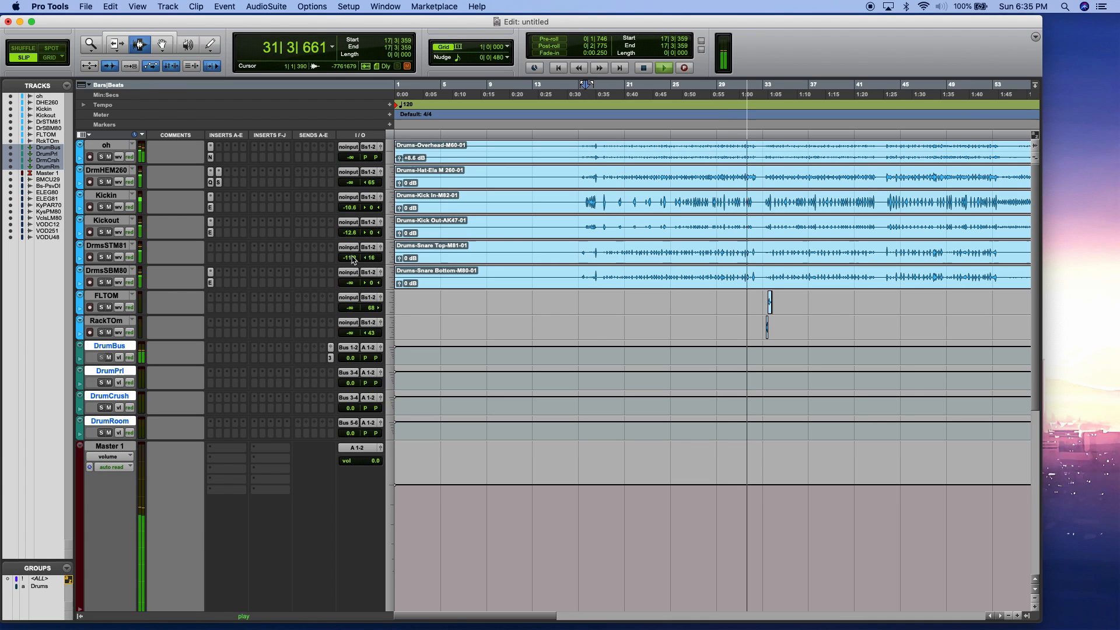
pyautogui.moveTo(352, 258); pyautogui.dragTo(374, 286)
pyautogui.press('space')
pyautogui.click(668, 238)
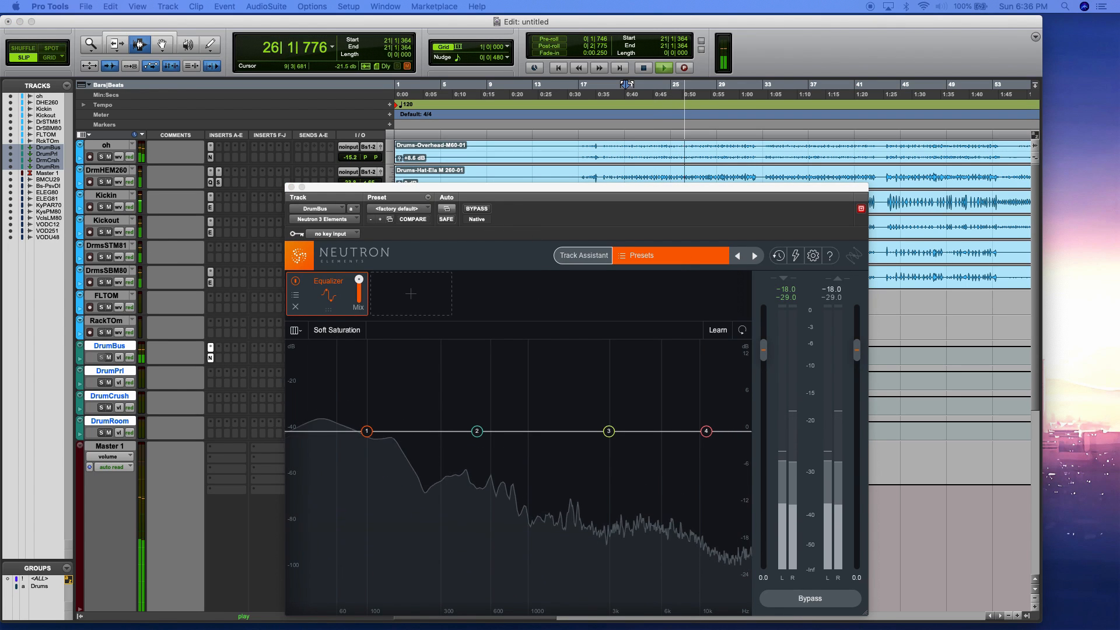
# - Audition the acoustic drum bus preset Added Snap in Neutron on DrumBus, load Basic Drum Bus instead, and close the preset manager
pyautogui.moveTo(505, 629); pyautogui.dragTo(534, 349)
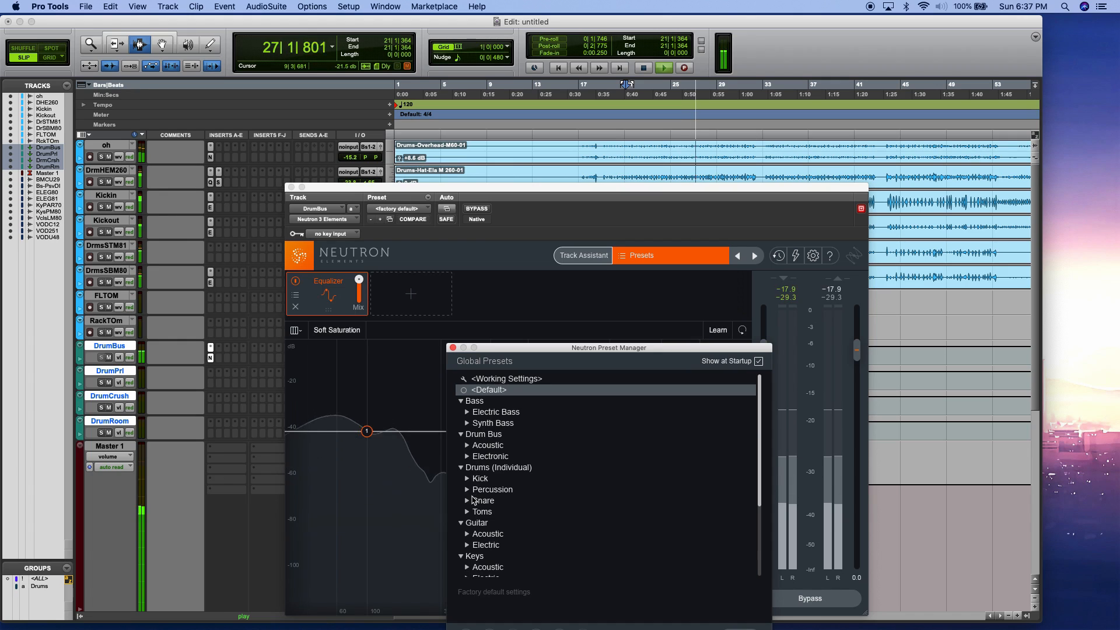
pyautogui.scroll(-1, 470, 488)
pyautogui.scroll(1, 470, 482)
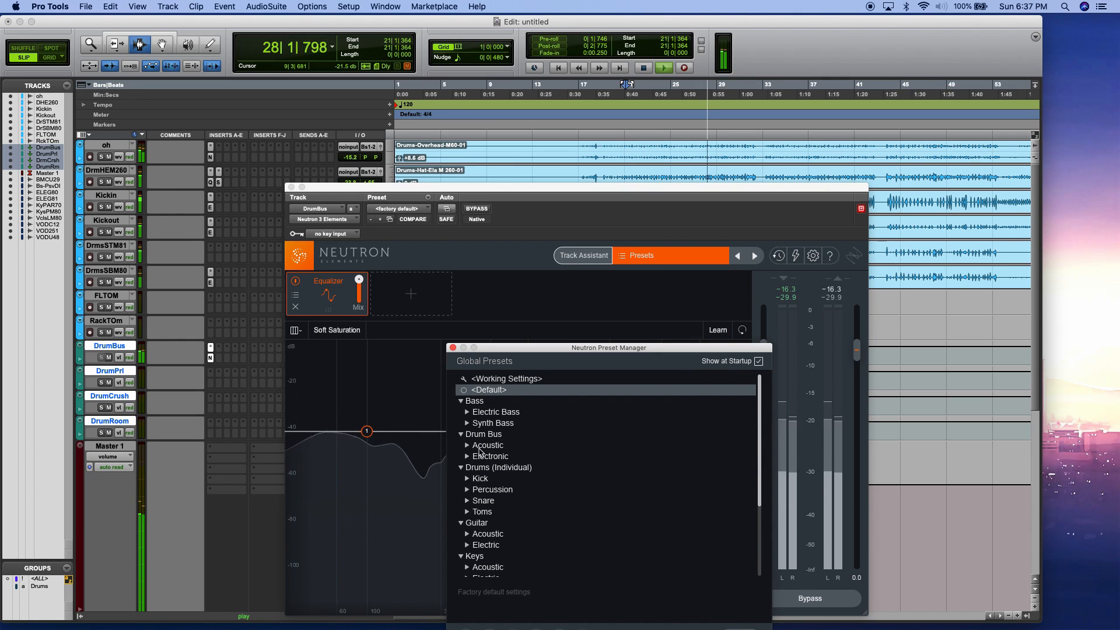
pyautogui.doubleClick(479, 449)
pyautogui.click(487, 458)
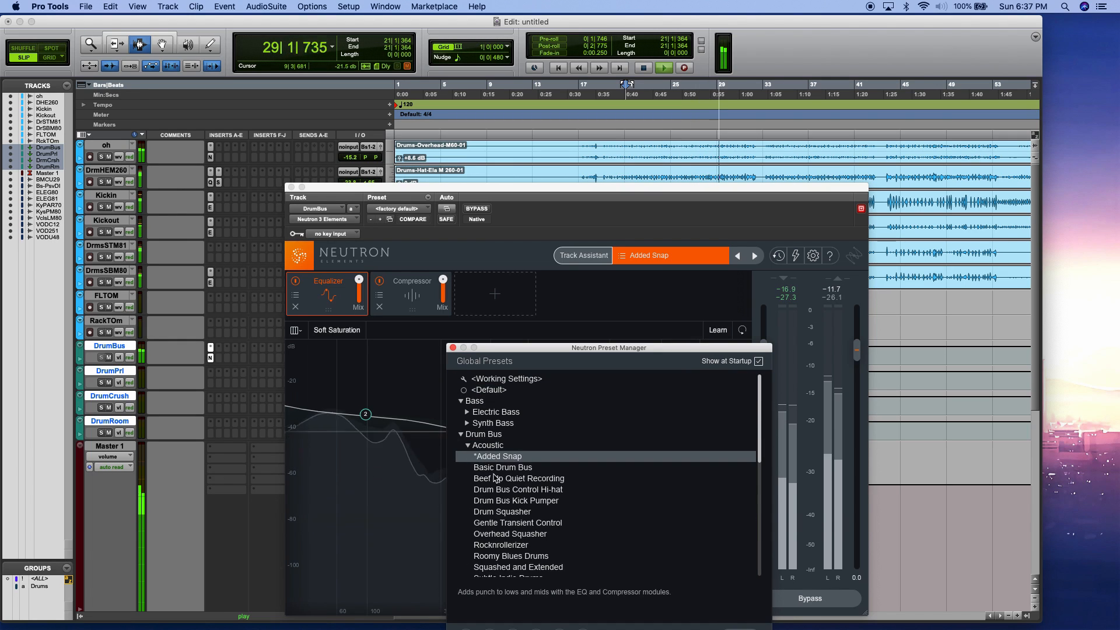
pyautogui.click(498, 467)
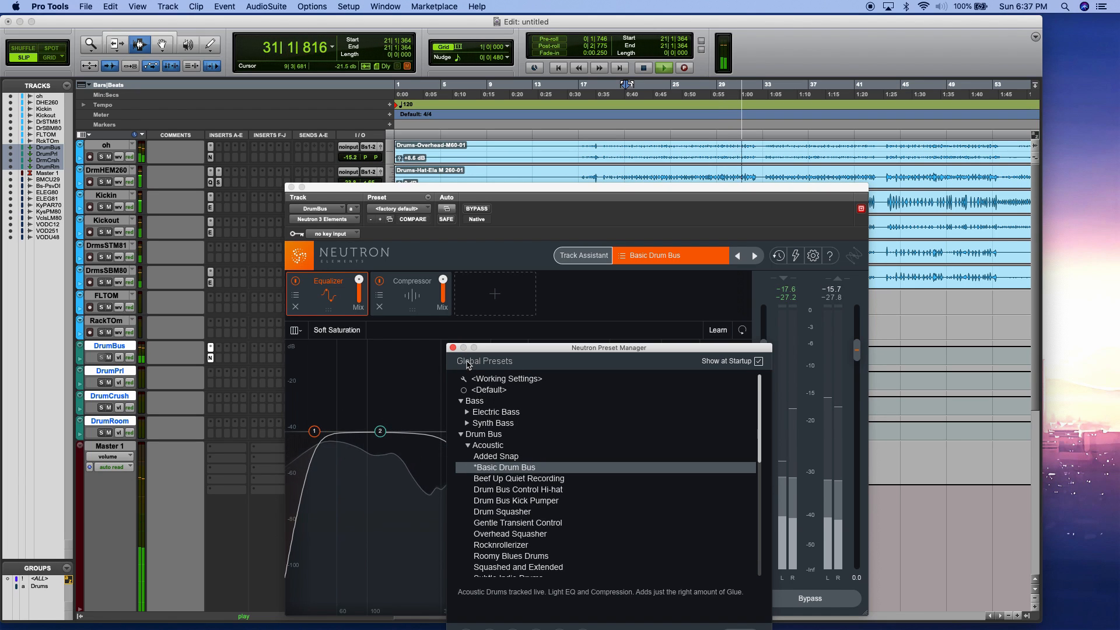
pyautogui.click(453, 347)
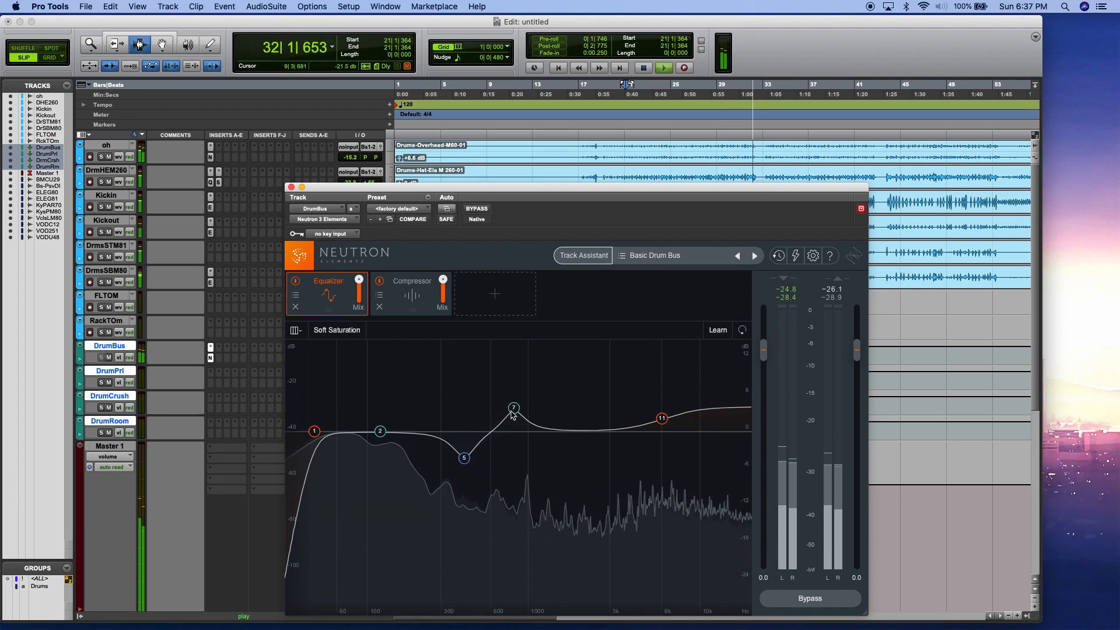
# - Reduce the boosts of DrumBus EQ bands 7 and 11, and set band 5 to -2.6 dB at 416 Hz
pyautogui.moveTo(514, 420)
pyautogui.moveTo(661, 418); pyautogui.dragTo(662, 425)
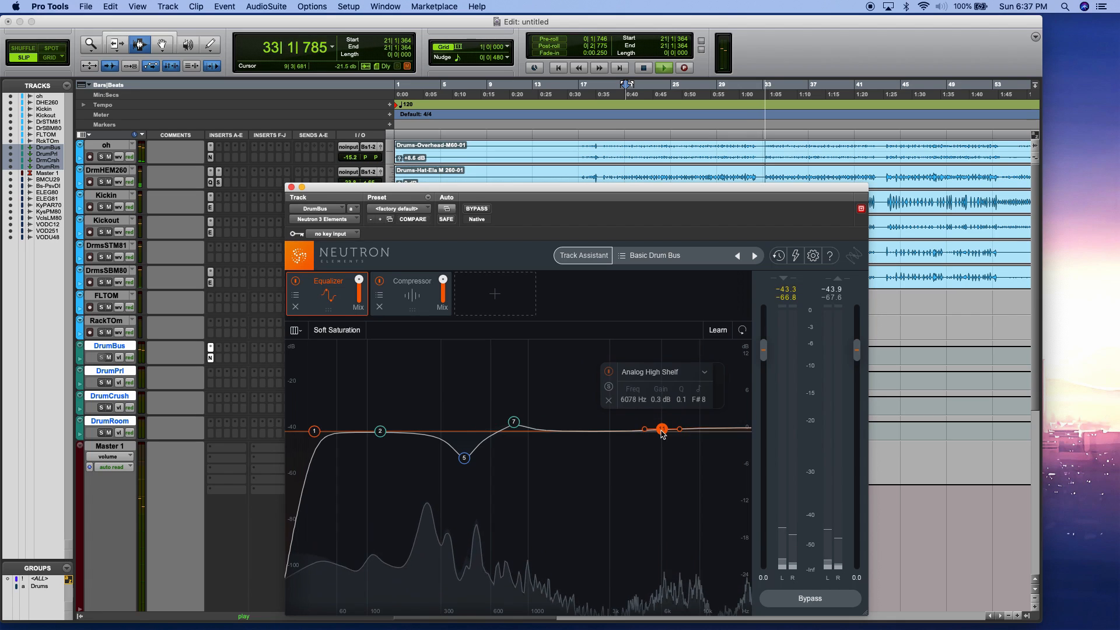
pyautogui.moveTo(463, 457); pyautogui.dragTo(464, 446)
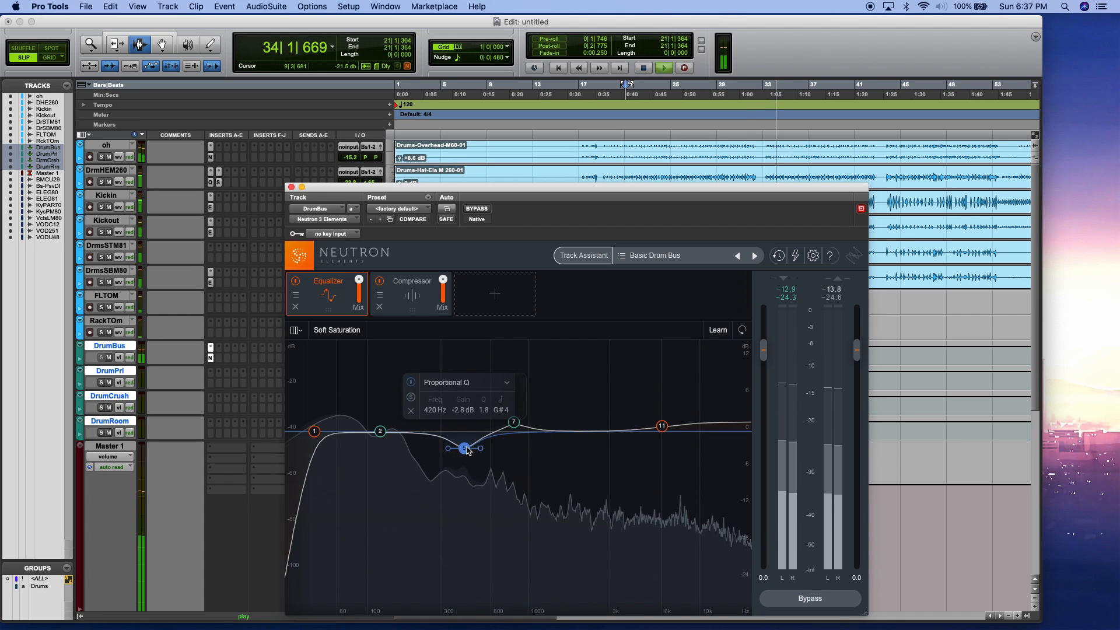
# - Set the DrumBus compressor's attack to 52.8 and its threshold to -20.1 dB while playing on from bar 45, and close Neutron
pyautogui.click(495, 299)
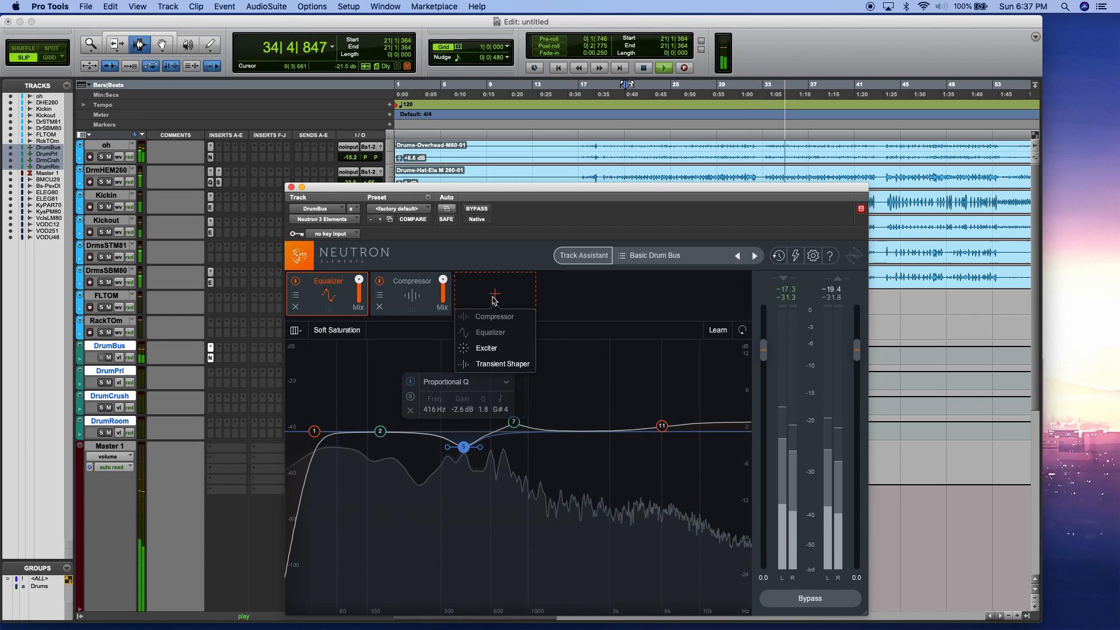
pyautogui.click(412, 298)
pyautogui.click(412, 297)
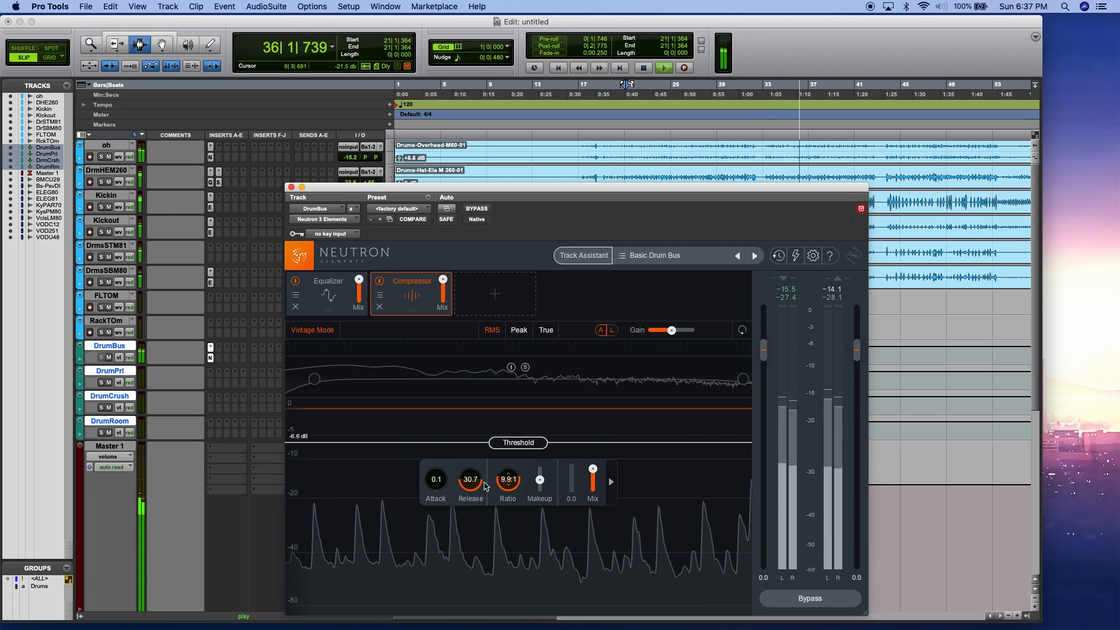
pyautogui.moveTo(441, 481); pyautogui.dragTo(443, 440)
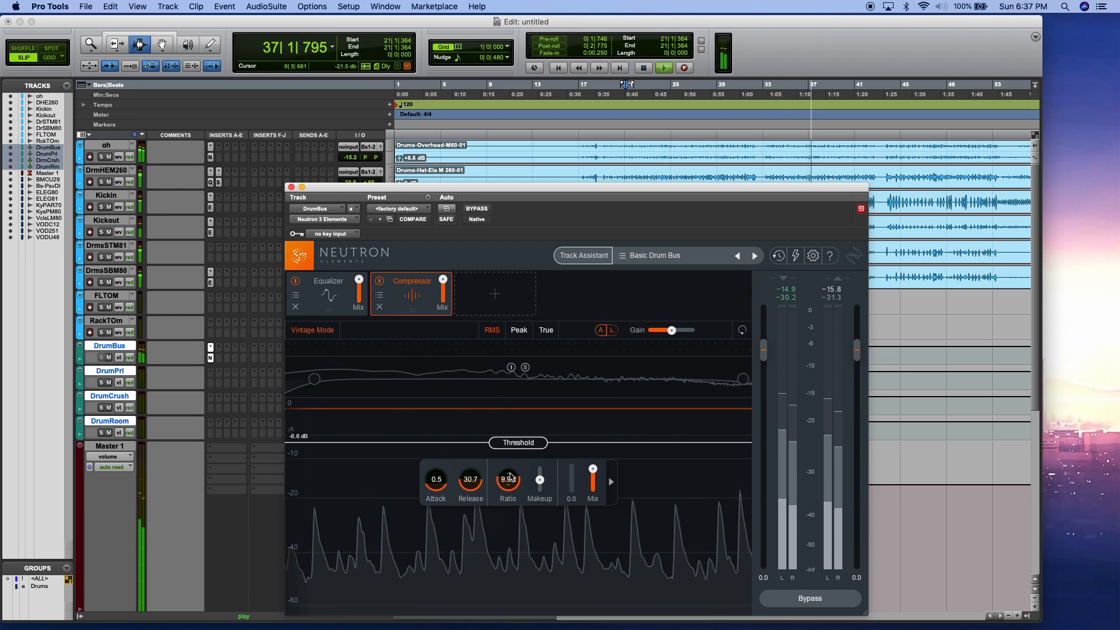
pyautogui.moveTo(442, 479); pyautogui.dragTo(436, 413)
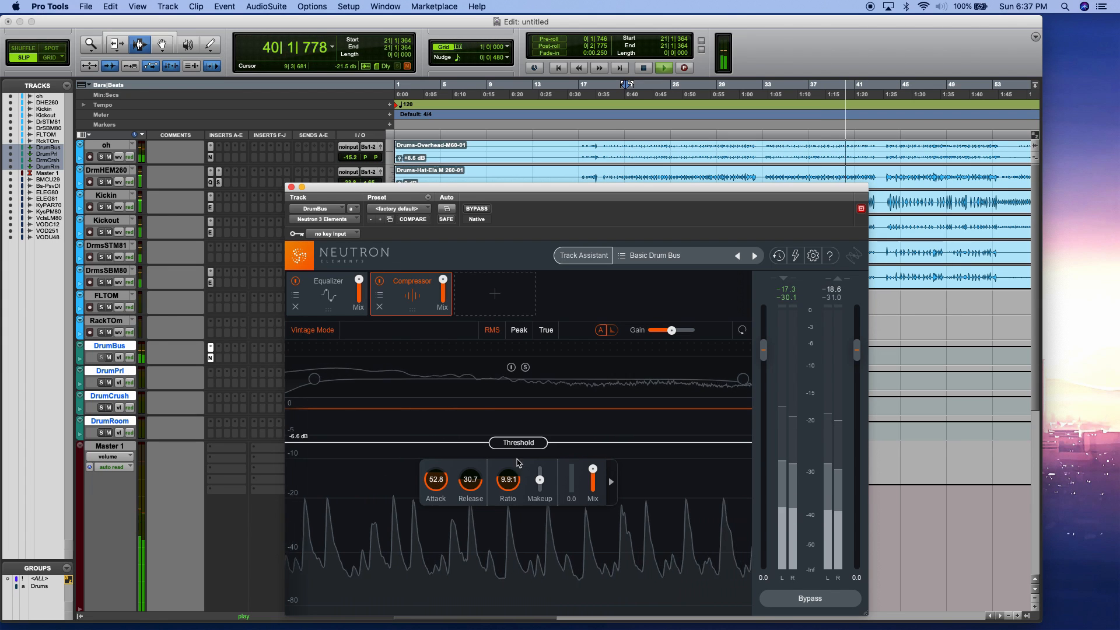
pyautogui.moveTo(517, 445); pyautogui.dragTo(535, 509)
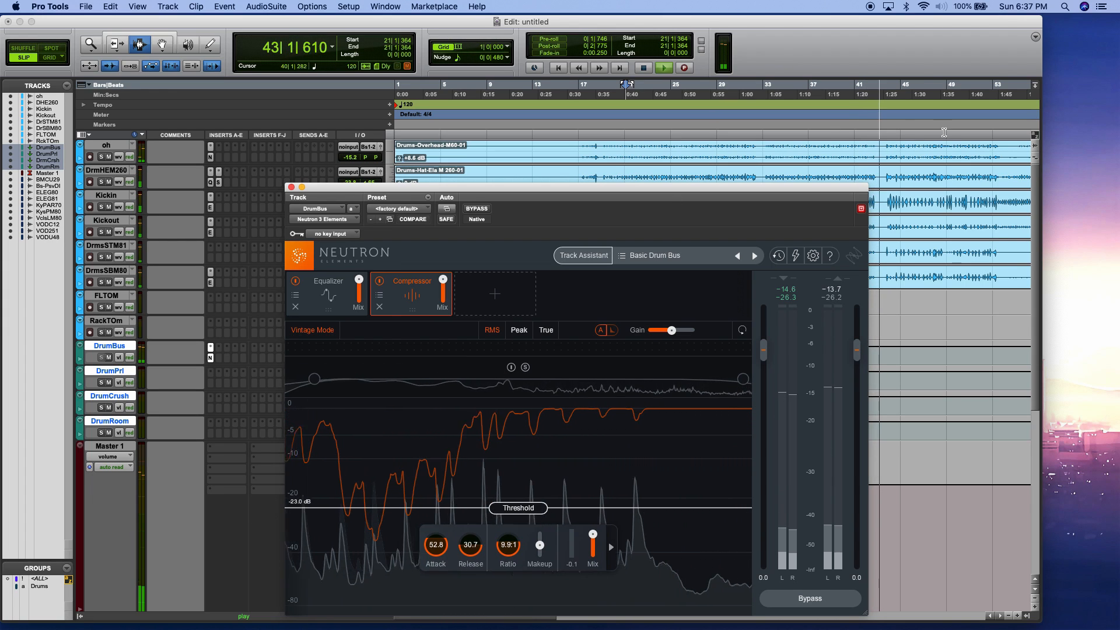
pyautogui.click(927, 214)
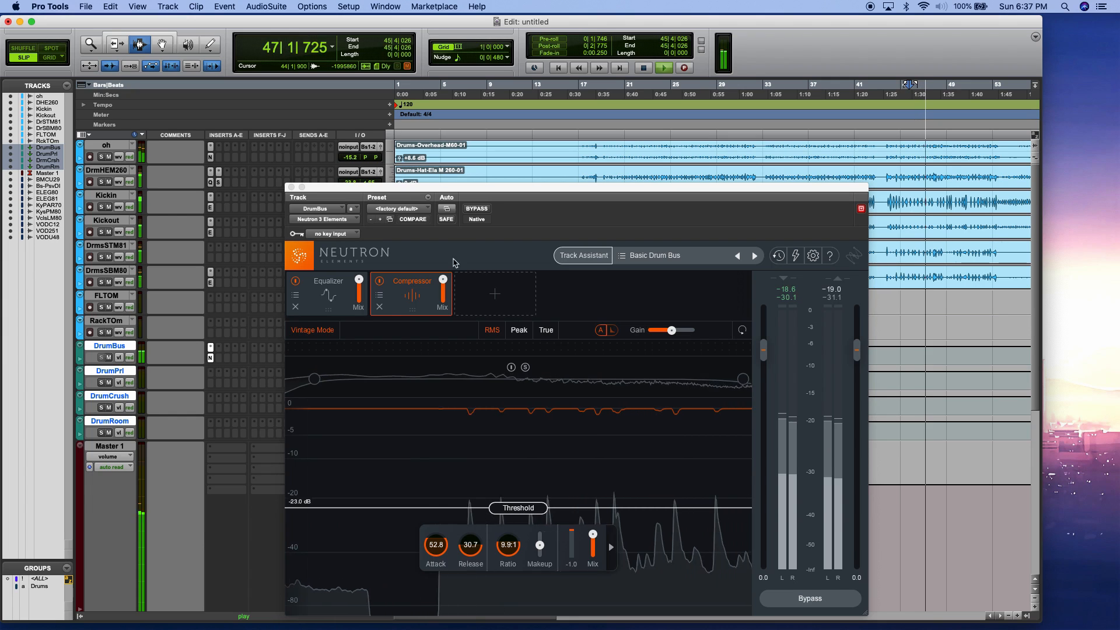
pyautogui.moveTo(536, 508); pyautogui.dragTo(537, 498)
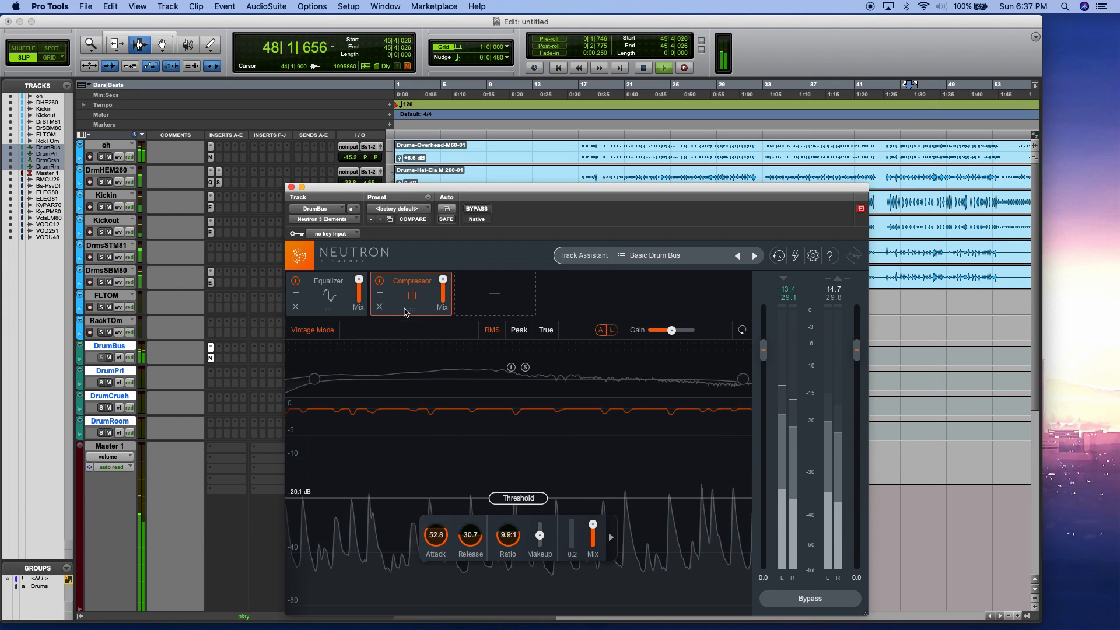
pyautogui.click(291, 187)
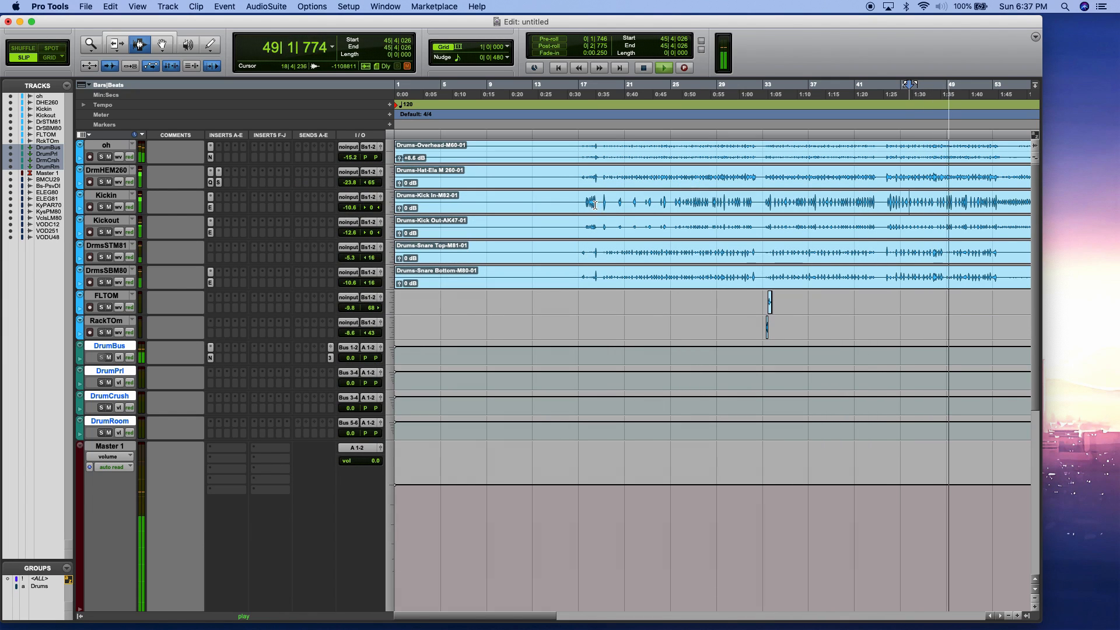
# - Play from bar 23, insert the J37 tape plug-in on DrumBus, select the +3 bias, and adjust its input level from bar 35
pyautogui.press('space')
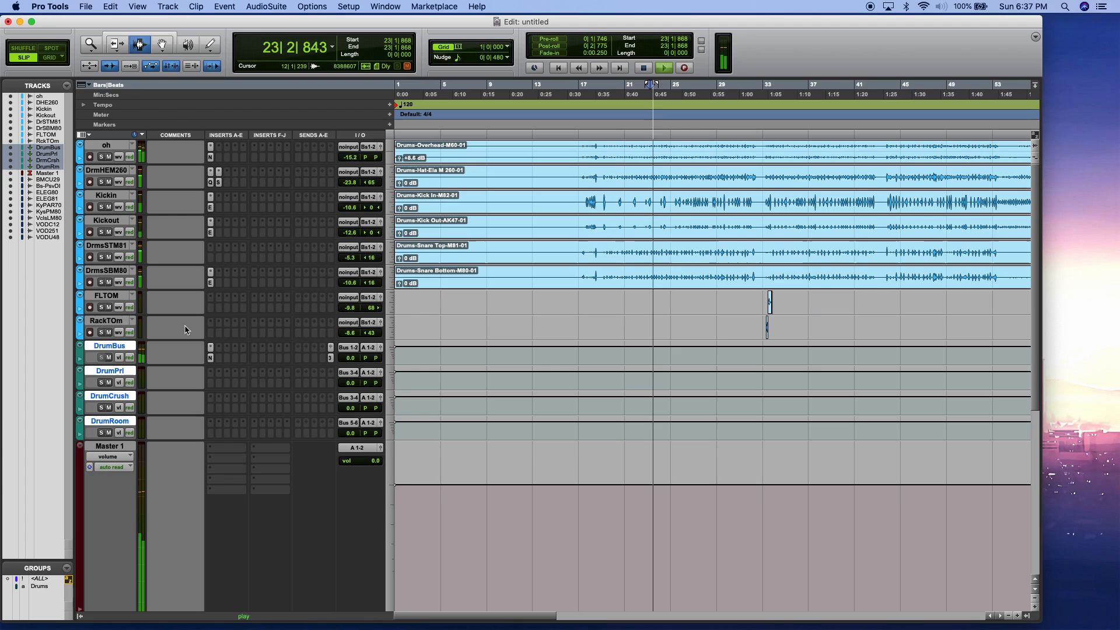
pyautogui.click(241, 363)
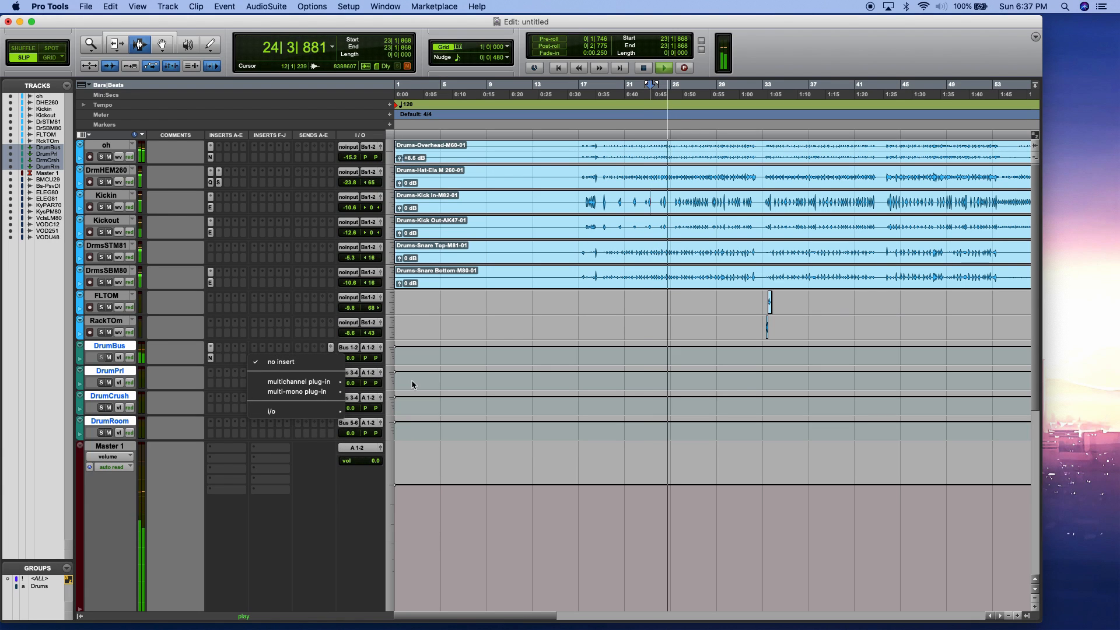
pyautogui.moveTo(336, 383)
pyautogui.moveTo(385, 396)
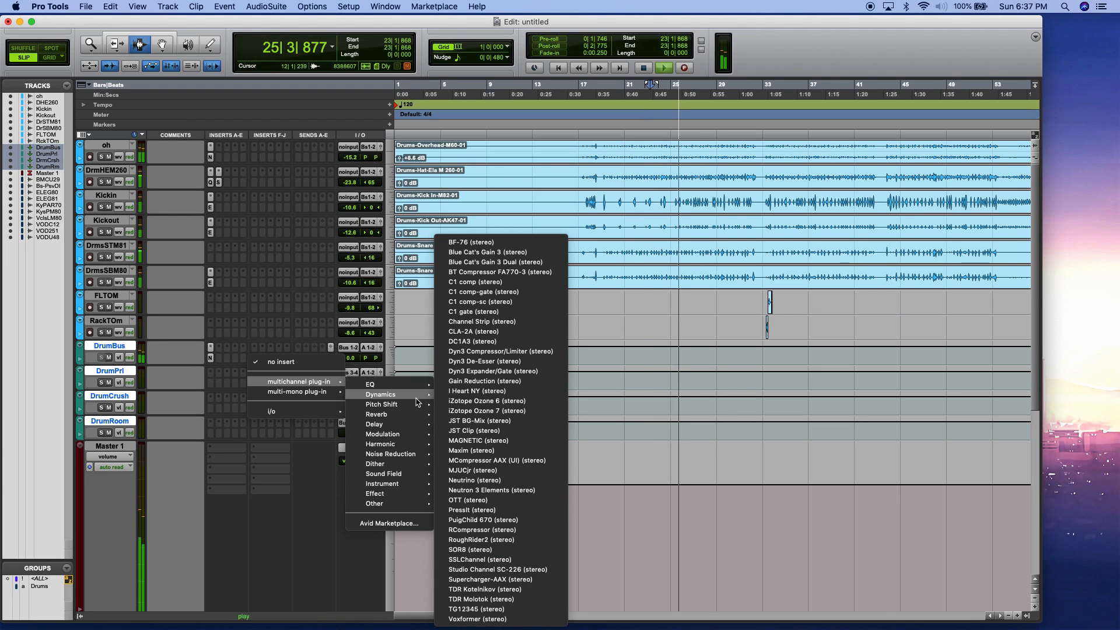
pyautogui.click(451, 390)
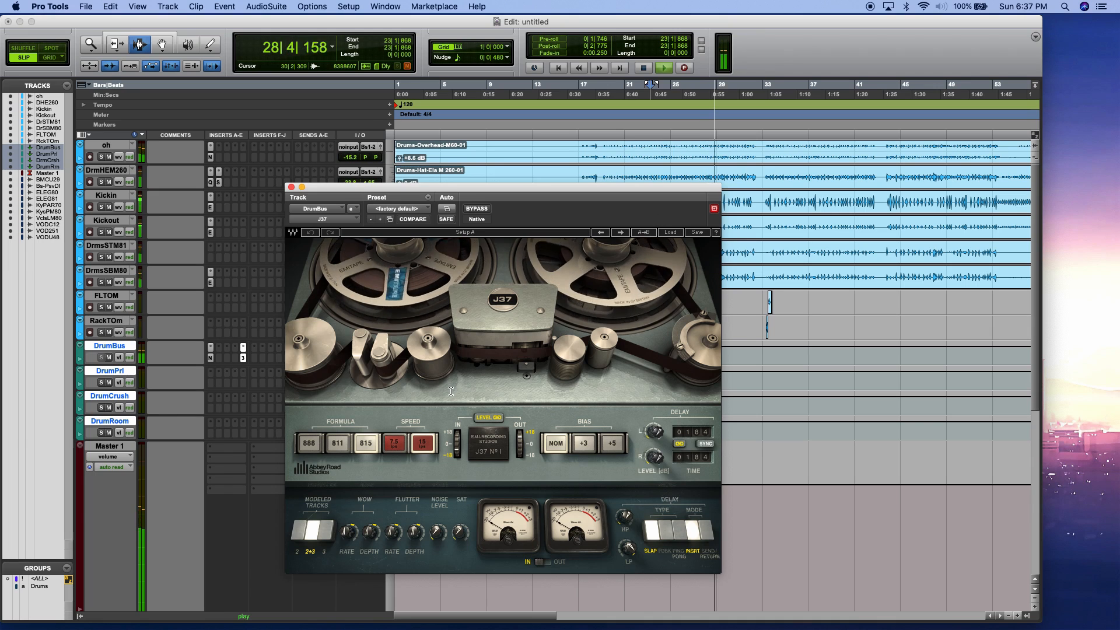
pyautogui.click(582, 444)
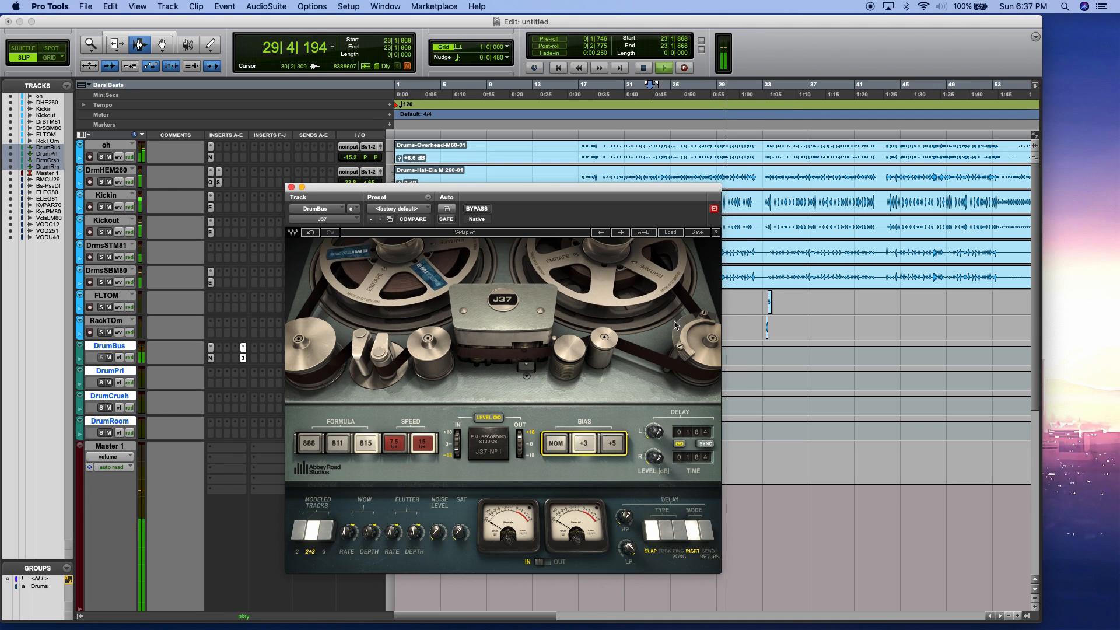
pyautogui.click(787, 203)
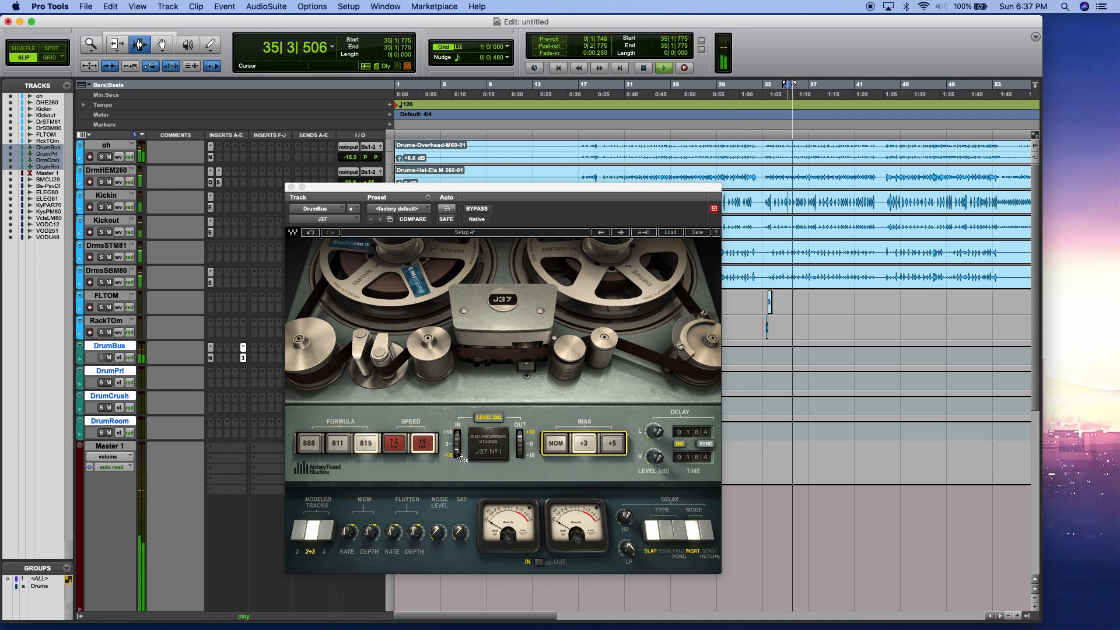
pyautogui.moveTo(458, 452); pyautogui.dragTo(458, 425)
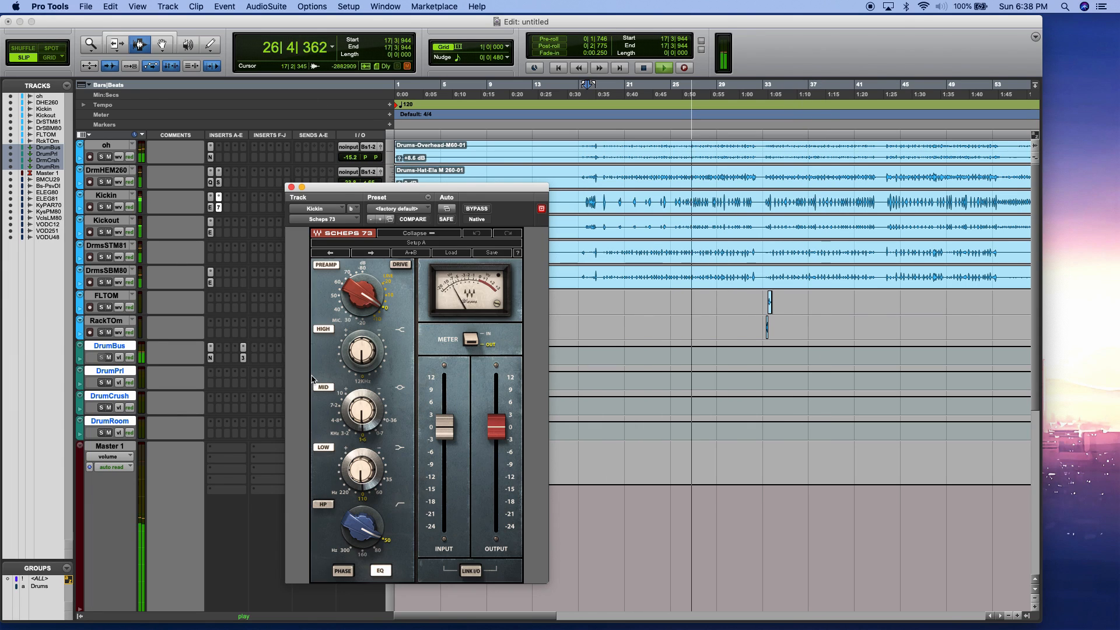
# - In Scheps 73 on Kickin, boost the low band 1.8 dB and adjust the mid gain, replaying from bar 28 with the mid frequency at 4.8 kHz
pyautogui.moveTo(391, 186); pyautogui.dragTo(527, 142)
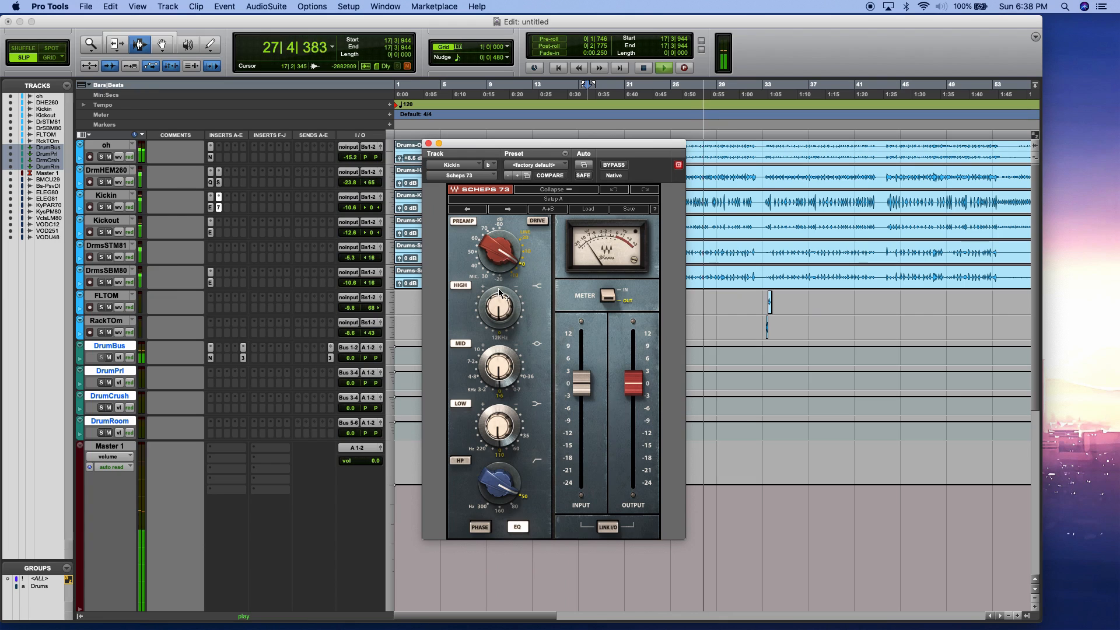
pyautogui.moveTo(492, 419); pyautogui.dragTo(499, 422)
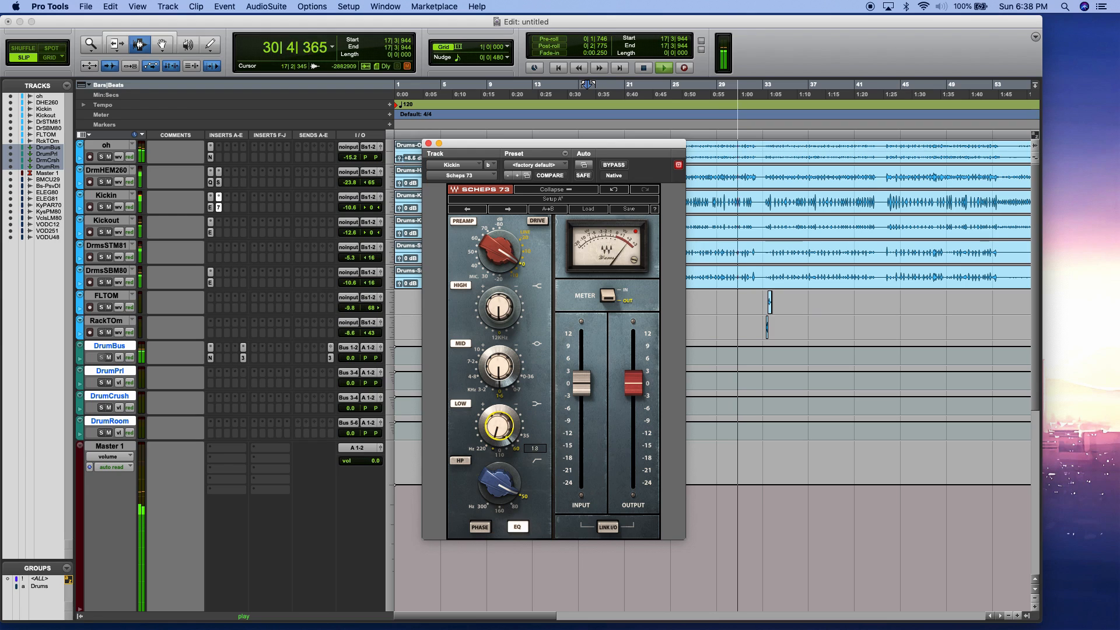
pyautogui.moveTo(499, 367); pyautogui.dragTo(499, 378)
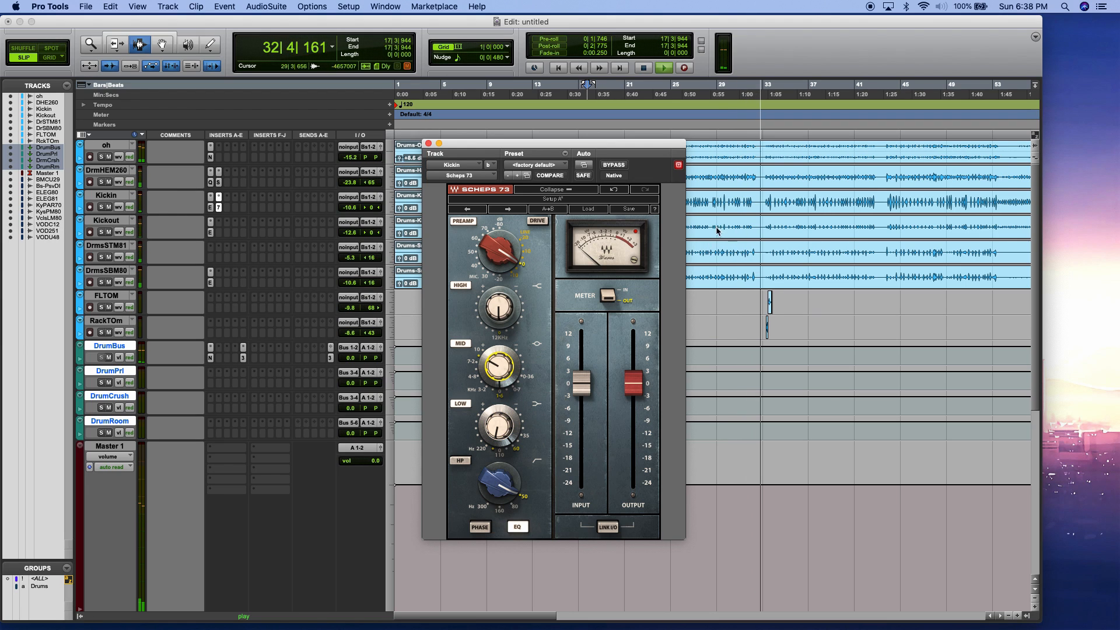
pyautogui.click(716, 233)
pyautogui.press('space')
pyautogui.press('space')
pyautogui.click(484, 384)
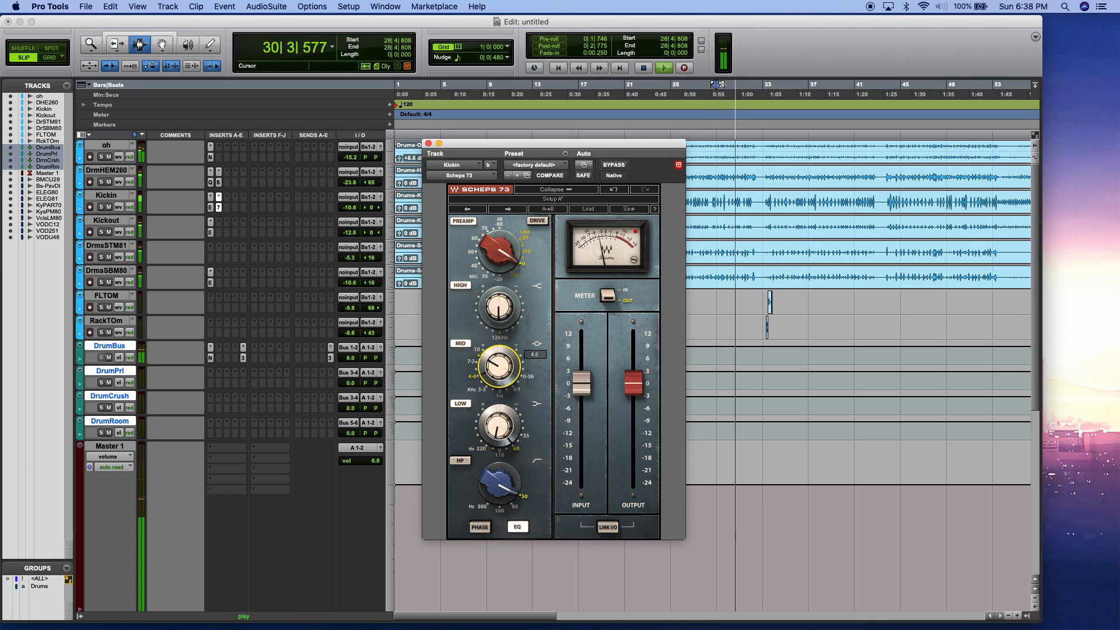
# - In Scheps 73 on Kickin, boost the high band 0.7 dB, set the mid gain to 3.1 dB, and close the plug-in
pyautogui.moveTo(484, 382); pyautogui.dragTo(484, 386)
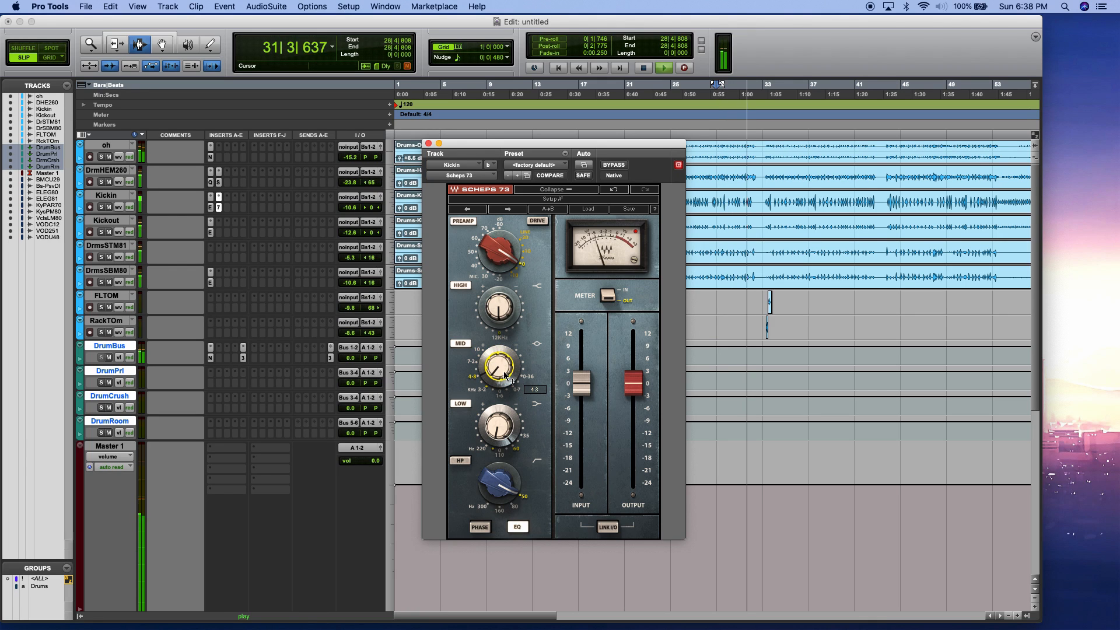
pyautogui.click(499, 307)
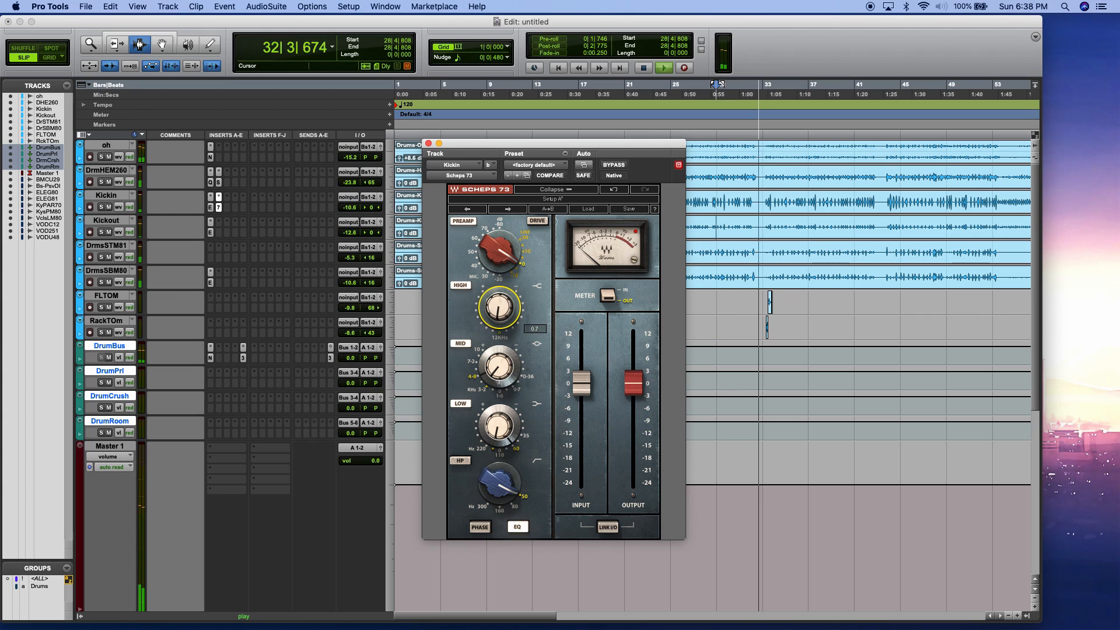
pyautogui.click(499, 366)
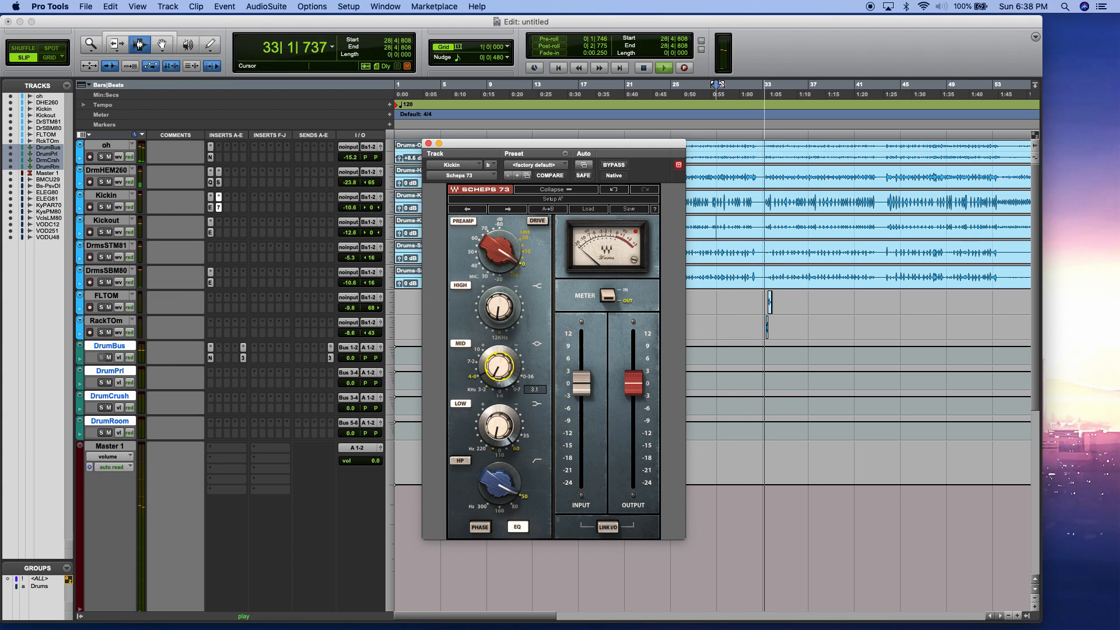
pyautogui.click(428, 144)
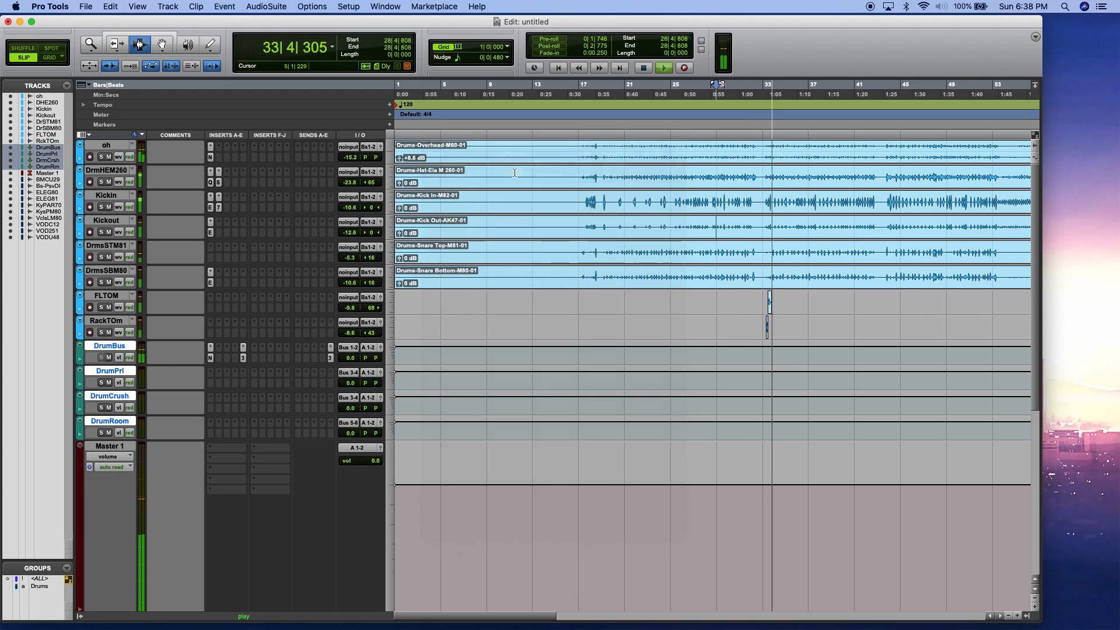
# - Insert the mono C1 comp plug-in in Kickin's third slot and move the playback position to bar 34
pyautogui.click(229, 210)
pyautogui.moveTo(262, 231)
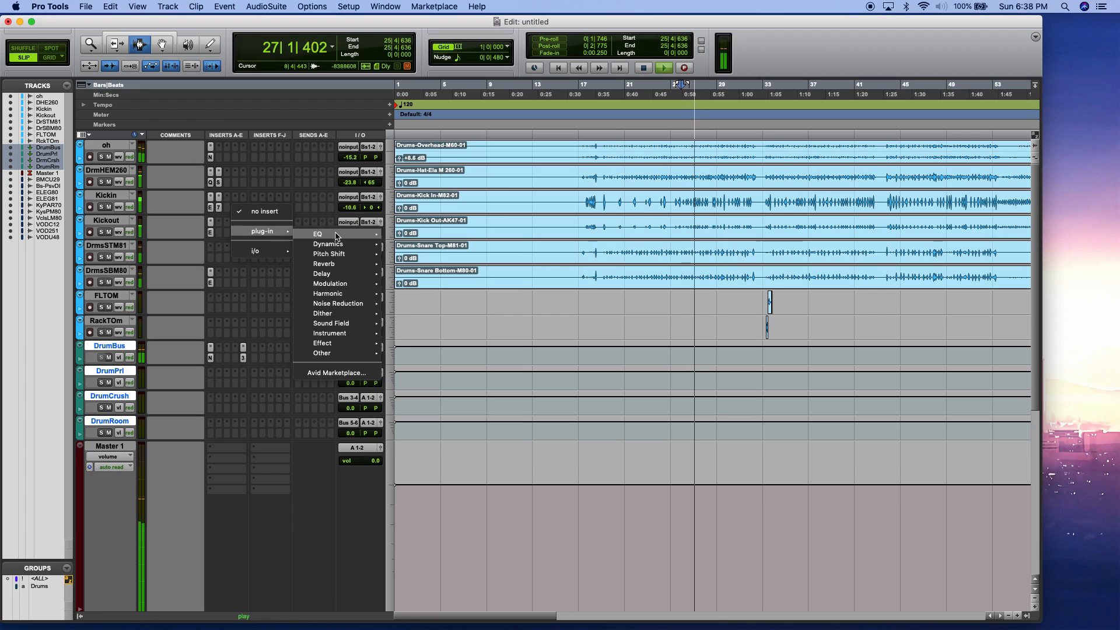
pyautogui.moveTo(338, 235)
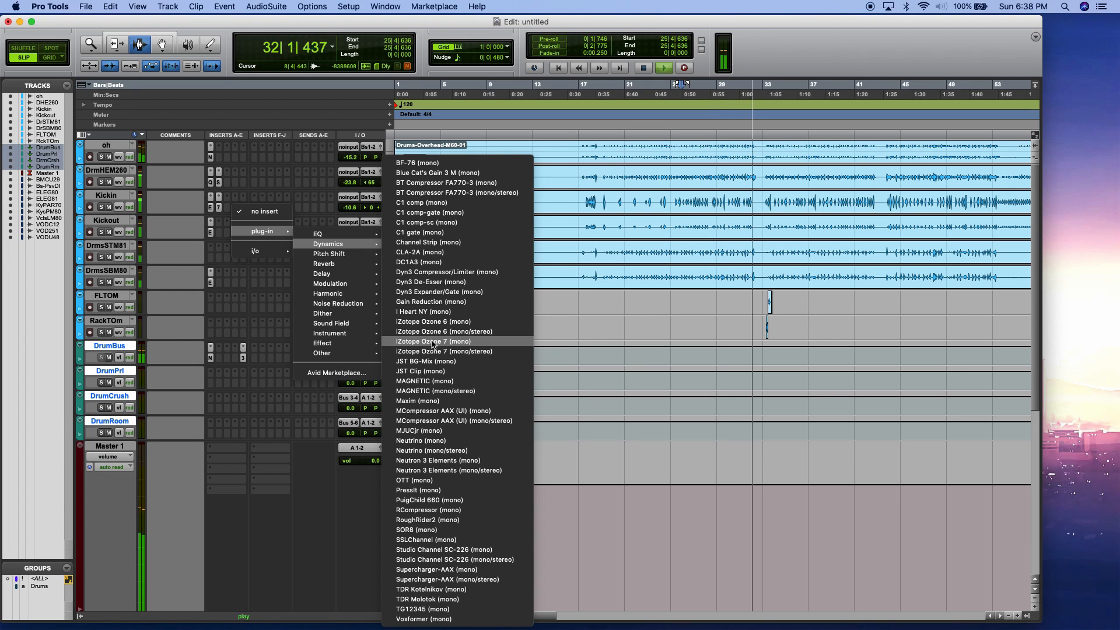
pyautogui.click(439, 203)
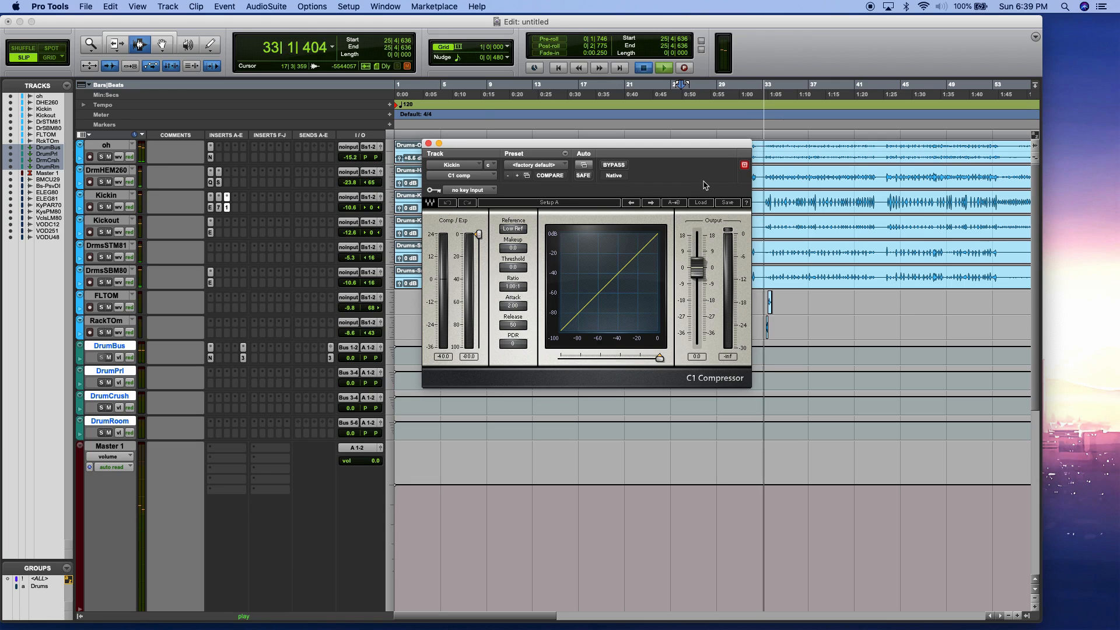
pyautogui.click(777, 207)
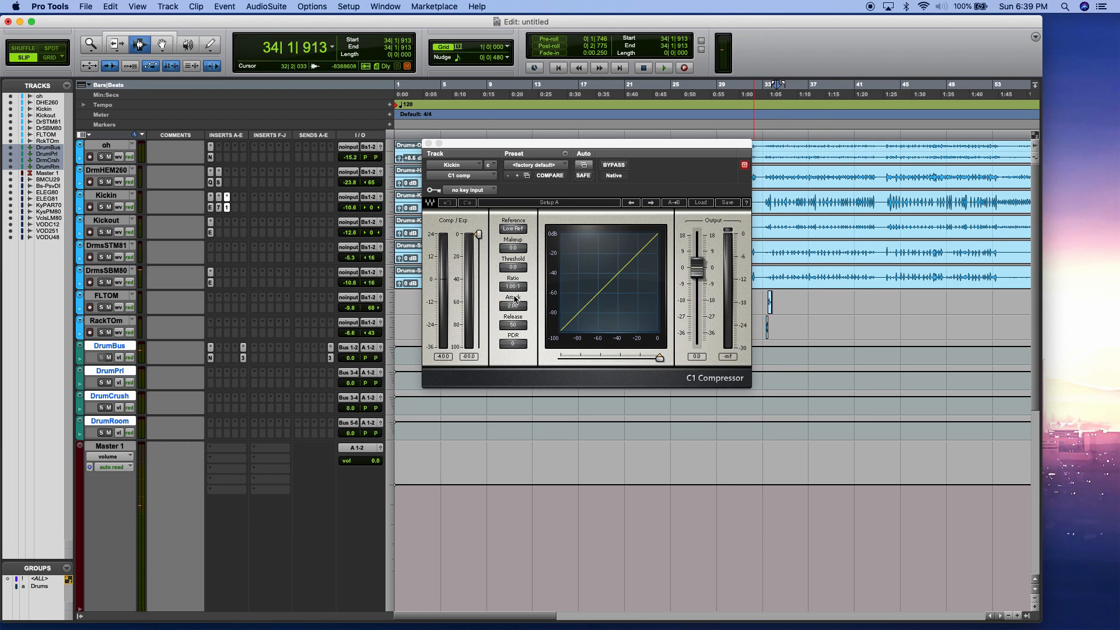
# - During playback from bar 34, set Kickin's C1 ratio to about 4.5:1 and threshold to -27.5 dB, and lengthen the attack
pyautogui.click(513, 286)
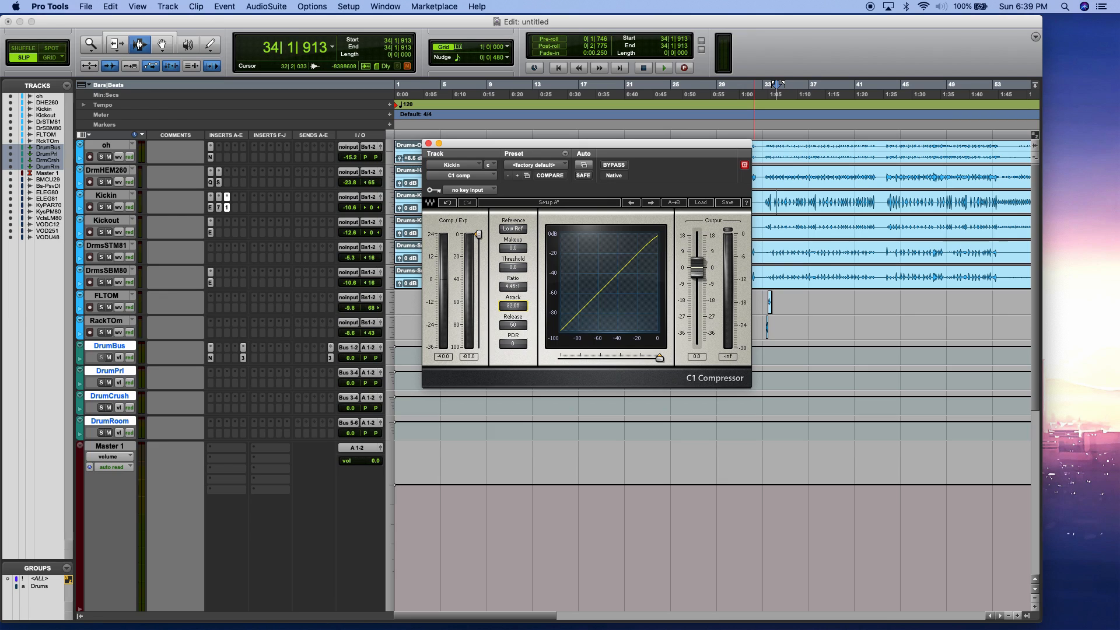
pyautogui.press('space')
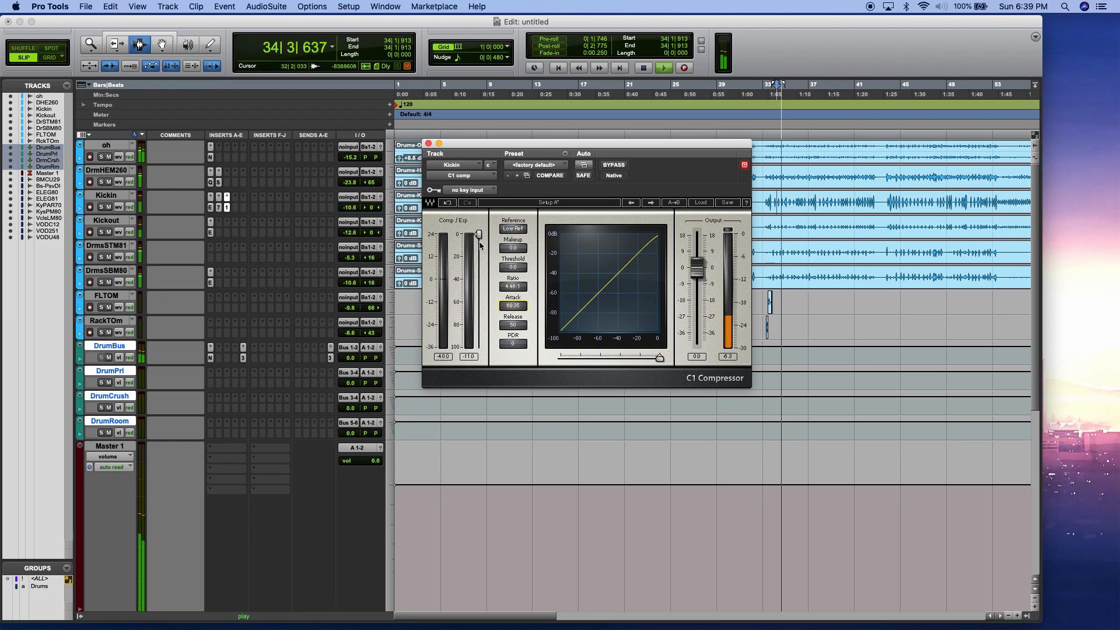
pyautogui.moveTo(478, 234); pyautogui.dragTo(478, 265)
pyautogui.click(444, 357)
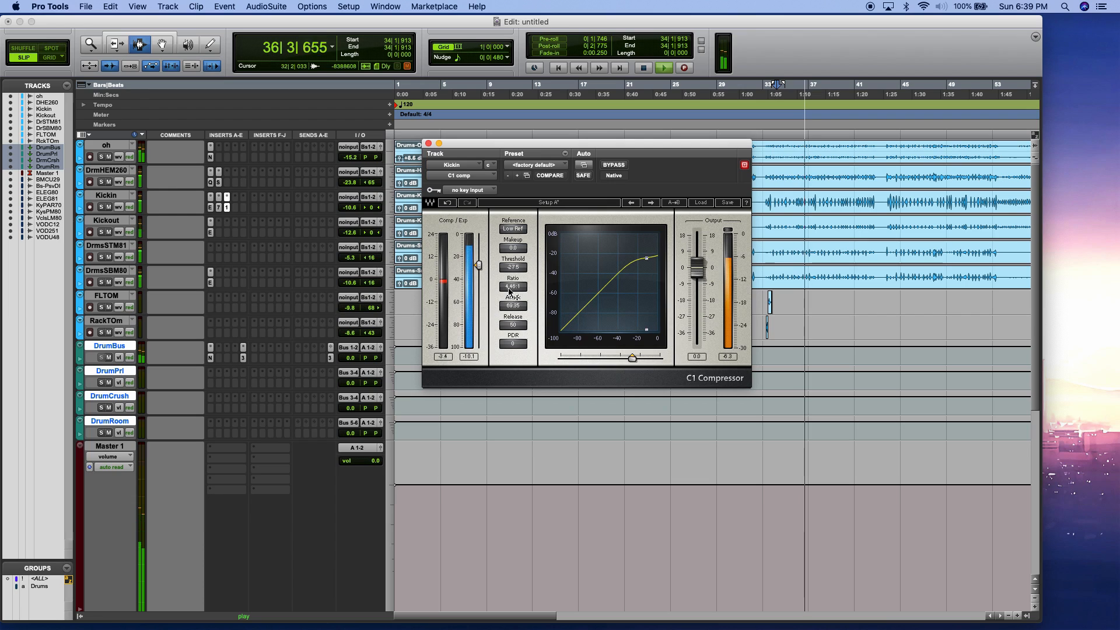
pyautogui.moveTo(514, 306); pyautogui.dragTo(513, 322)
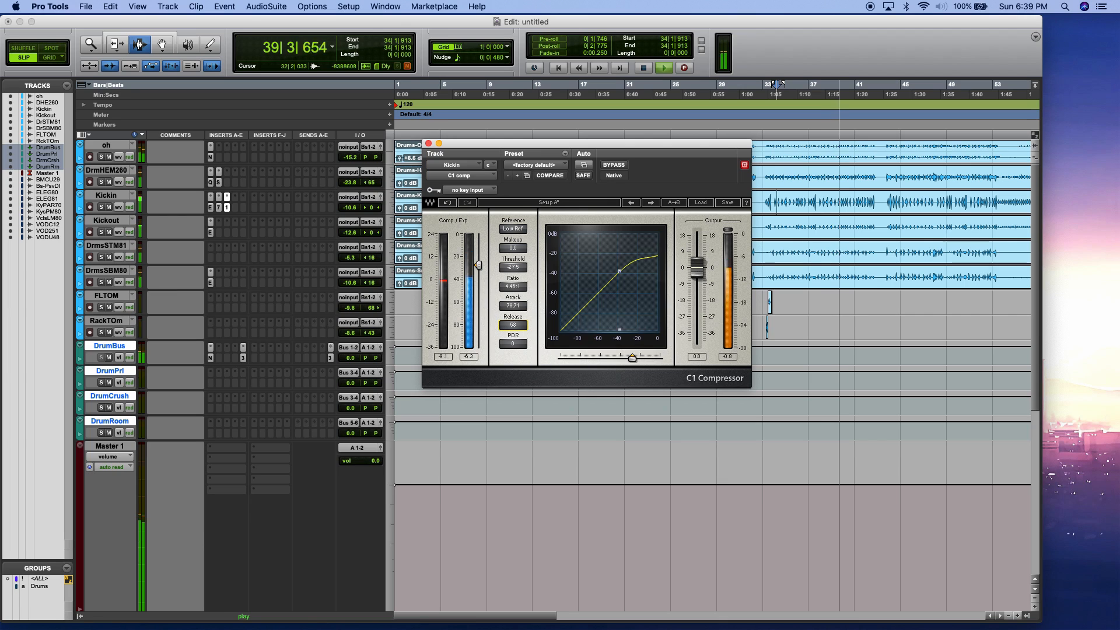
# - Set Kickin's C1 threshold to -34.0 dB and release to 55, raise the makeup gain, replay from bar 36, and close it
pyautogui.moveTo(478, 265); pyautogui.dragTo(516, 248)
pyautogui.click(797, 203)
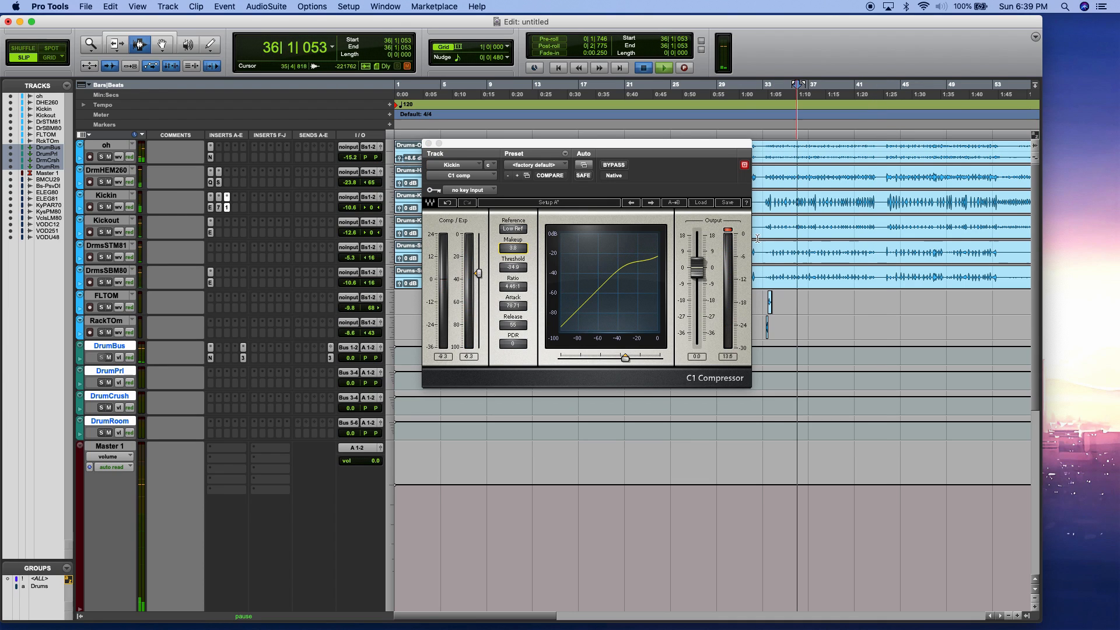
pyautogui.click(726, 231)
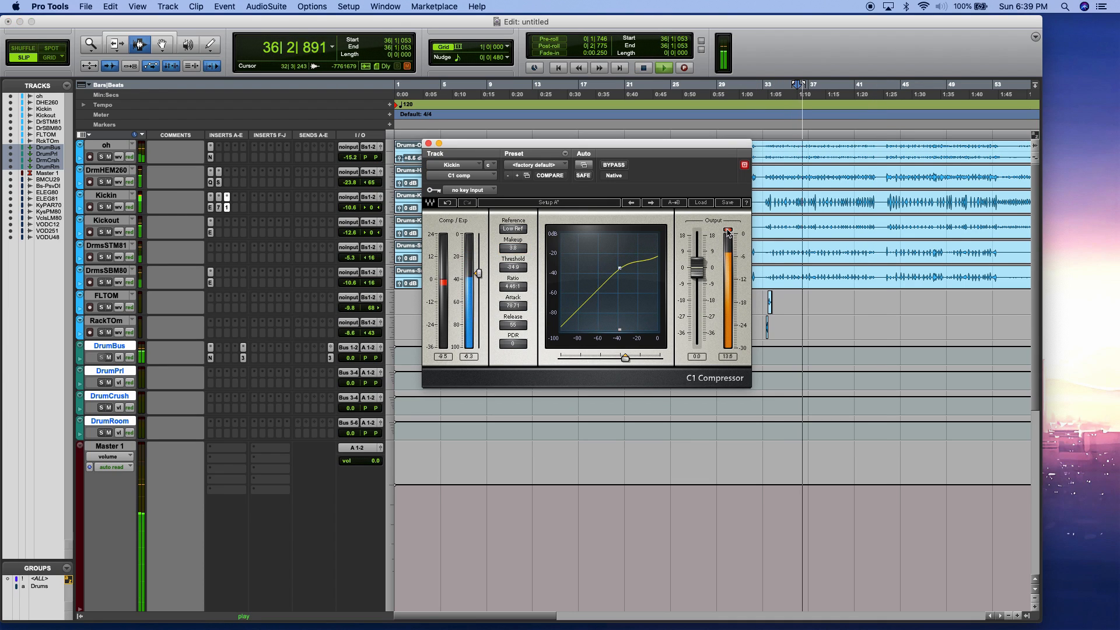
pyautogui.click(427, 143)
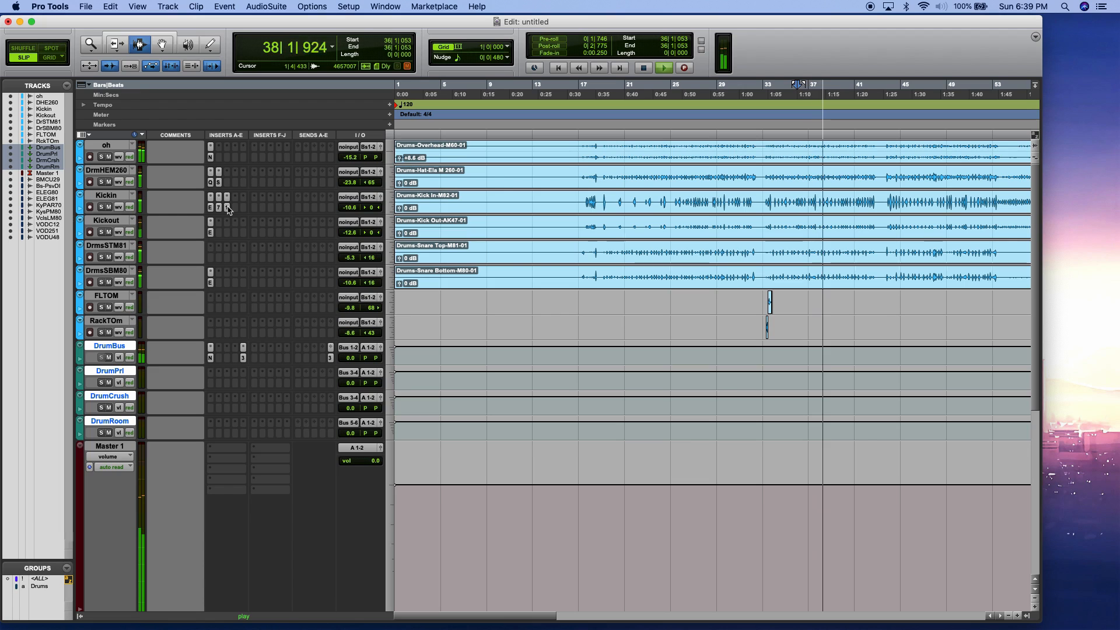
# - Copy the C1 compressor from Kickin to Kickout, set the Kickout clip gain to +2.6 dB, and turn its track volume fully down
pyautogui.moveTo(228, 210); pyautogui.dragTo(228, 236)
pyautogui.press('space')
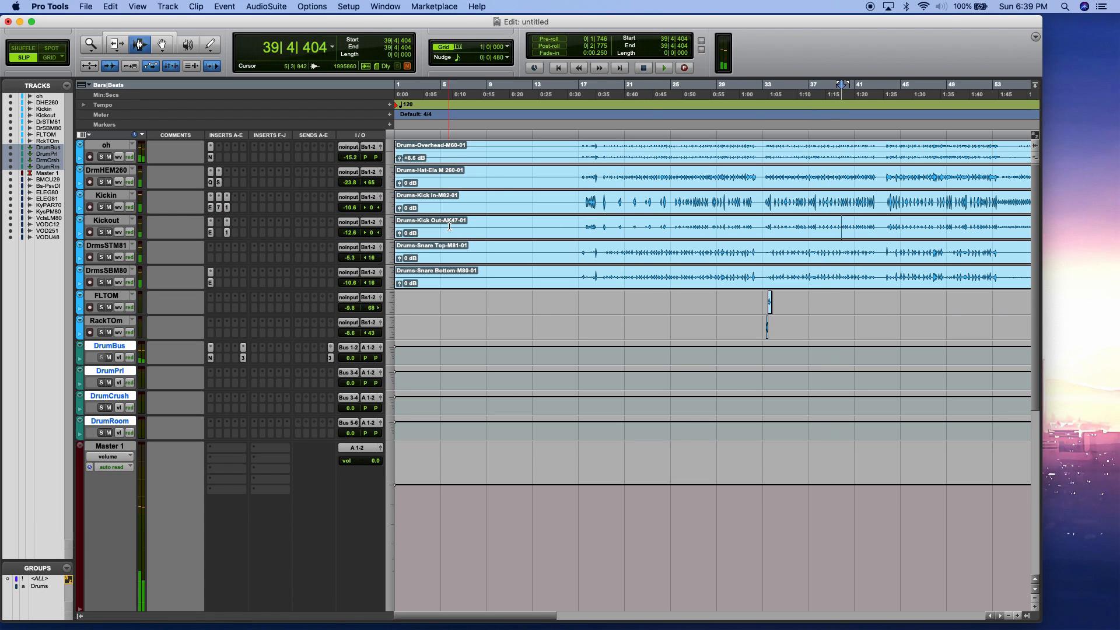
pyautogui.moveTo(403, 236); pyautogui.dragTo(352, 237)
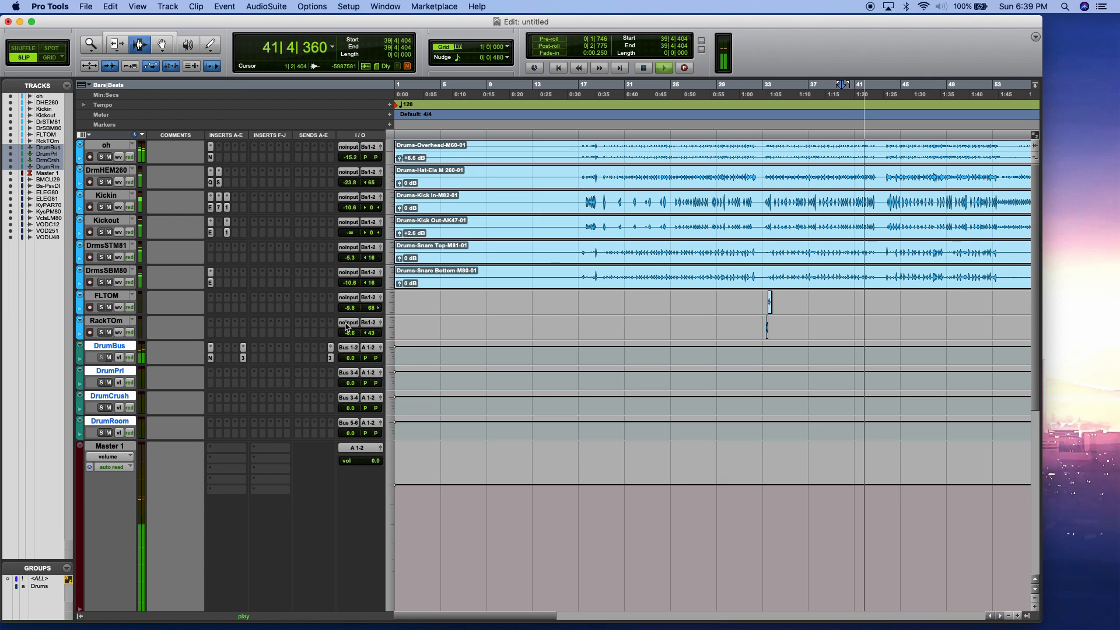
# - Insert EQ3 7-Band on Kickout, sweep the low-mid band with a boost, and set it to -0.3 dB at 129.2 Hz
pyautogui.click(214, 238)
pyautogui.moveTo(257, 256)
pyautogui.moveTo(335, 269)
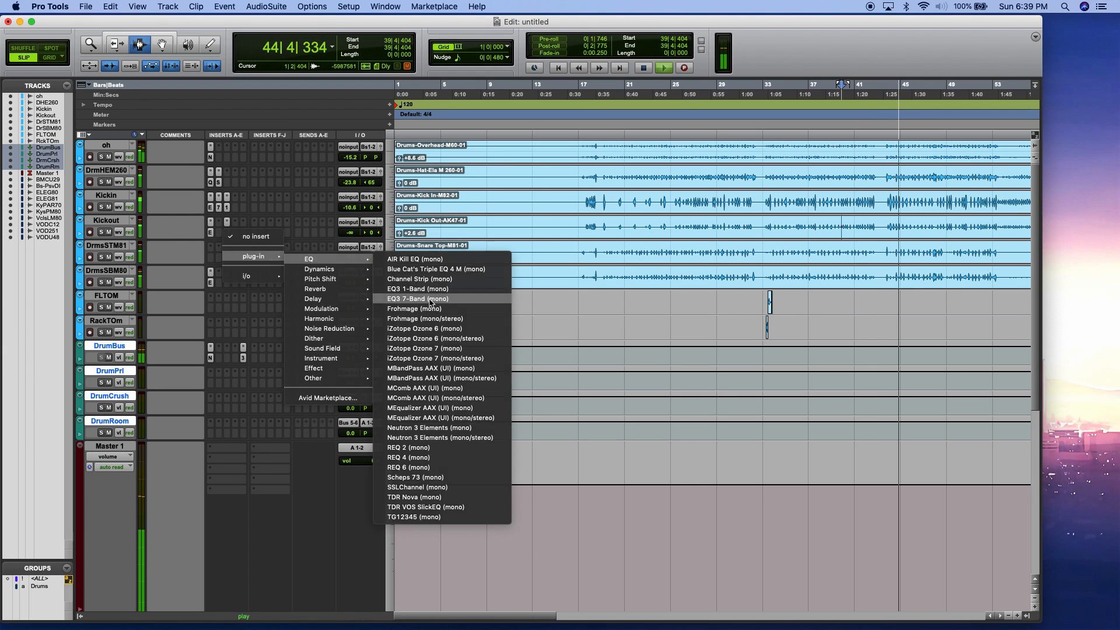
pyautogui.click(431, 299)
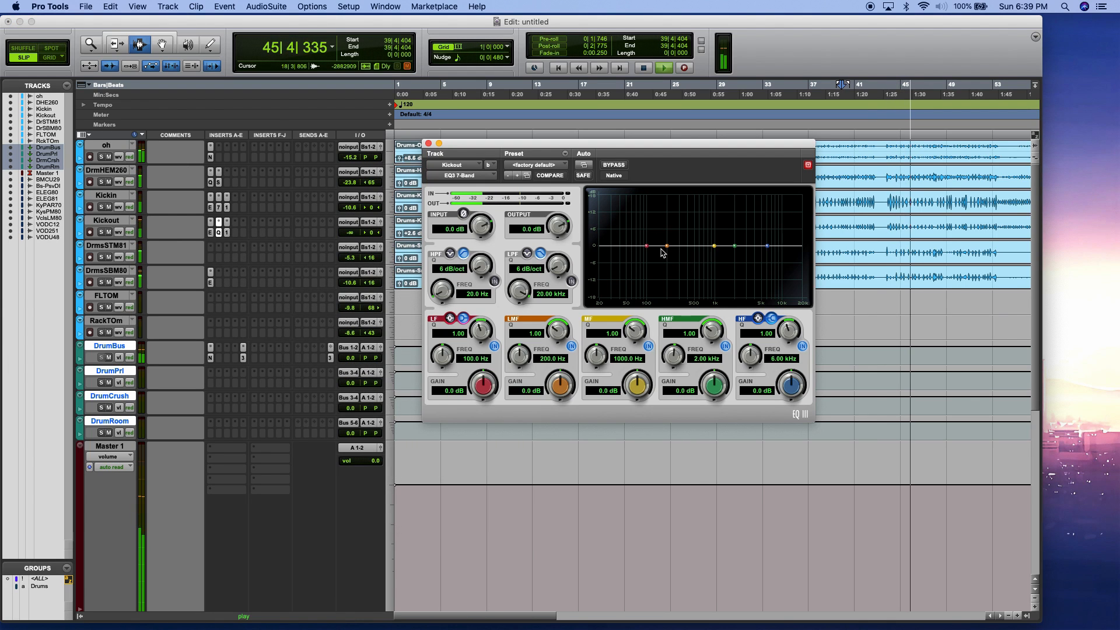
pyautogui.moveTo(666, 246); pyautogui.dragTo(652, 187)
pyautogui.moveTo(637, 189); pyautogui.dragTo(654, 248)
# - Bring Kickout's track volume up to -6.6 dB and play from bar 49
pyautogui.click(355, 231)
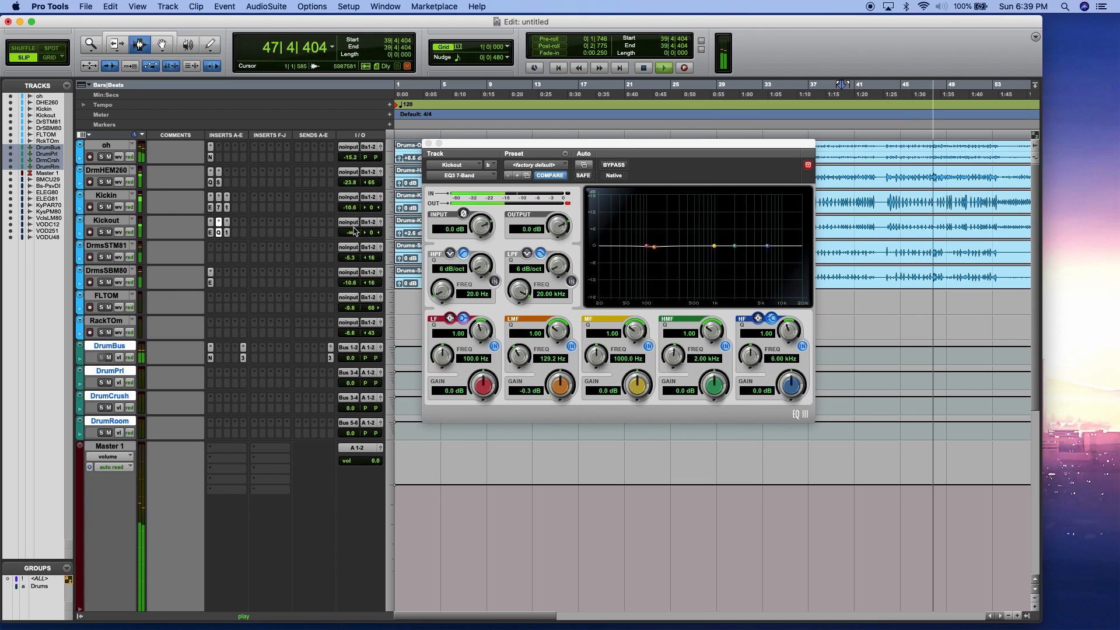
pyautogui.moveTo(350, 229); pyautogui.dragTo(349, 201)
pyautogui.press('space')
pyautogui.click(823, 222)
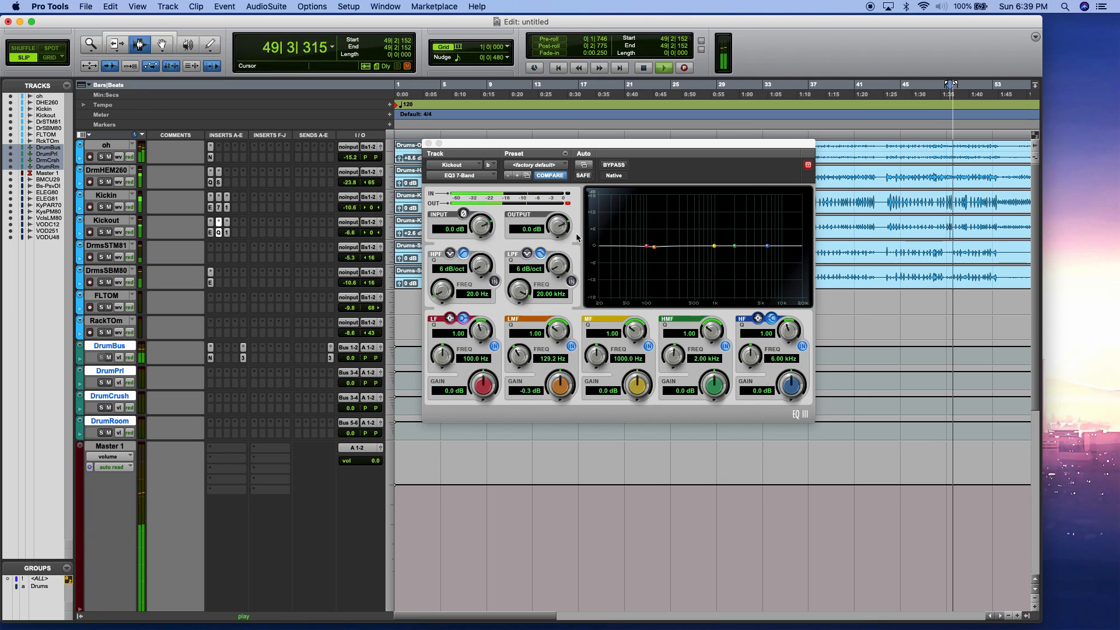
# - Enable the low-pass filter in Kickout's EQ at 24 dB/oct and 3.25 kHz, close the EQ, and replay from bar 19
pyautogui.click(571, 281)
pyautogui.moveTo(556, 267); pyautogui.dragTo(553, 155)
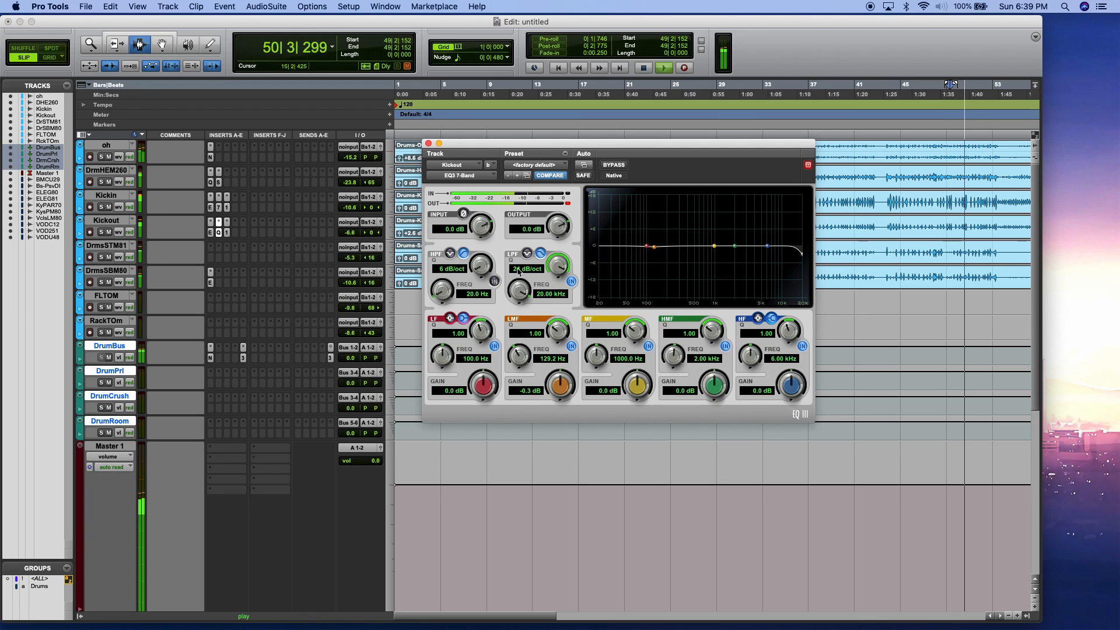
pyautogui.moveTo(519, 290); pyautogui.dragTo(516, 343)
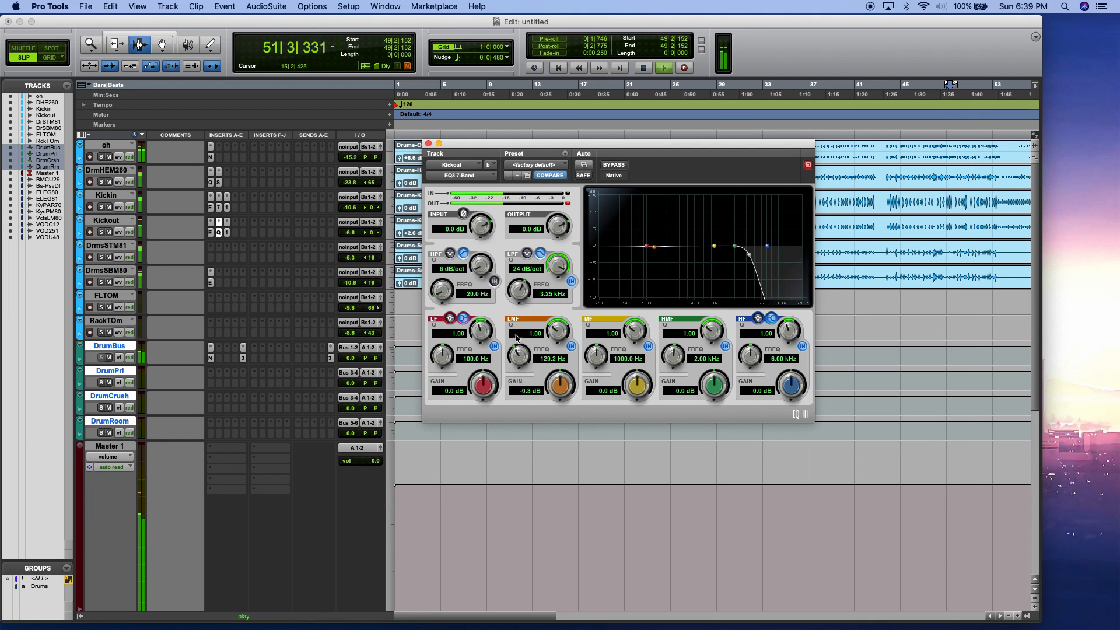
pyautogui.press('space')
pyautogui.click(613, 234)
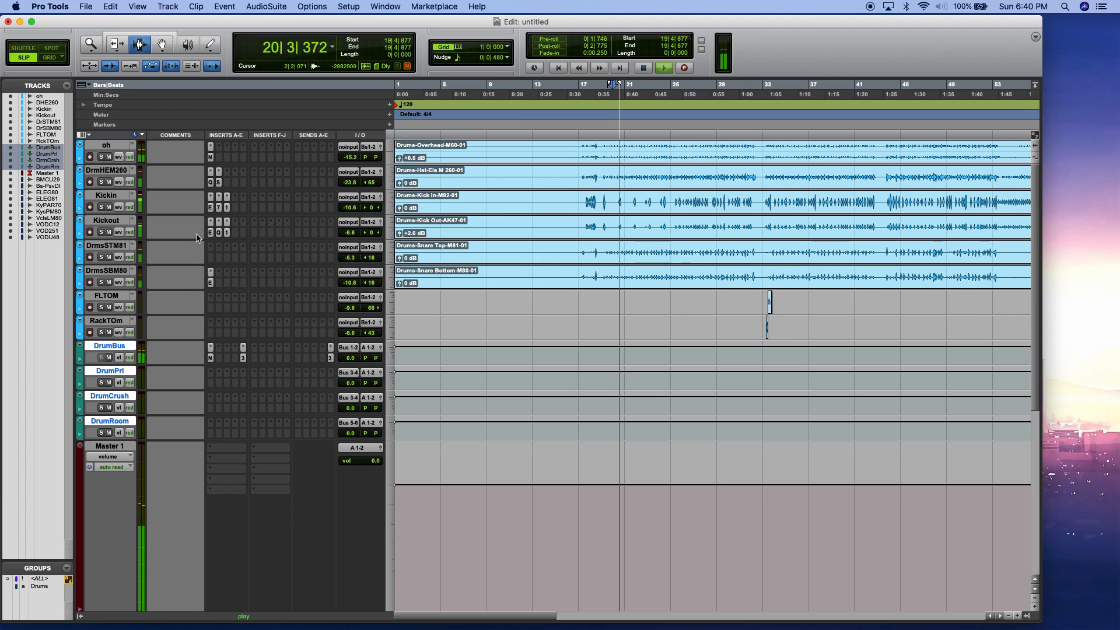
# - Insert the FreeAMP saturation plug-in in Kickout's fourth insert slot
pyautogui.click(236, 234)
pyautogui.moveTo(246, 256)
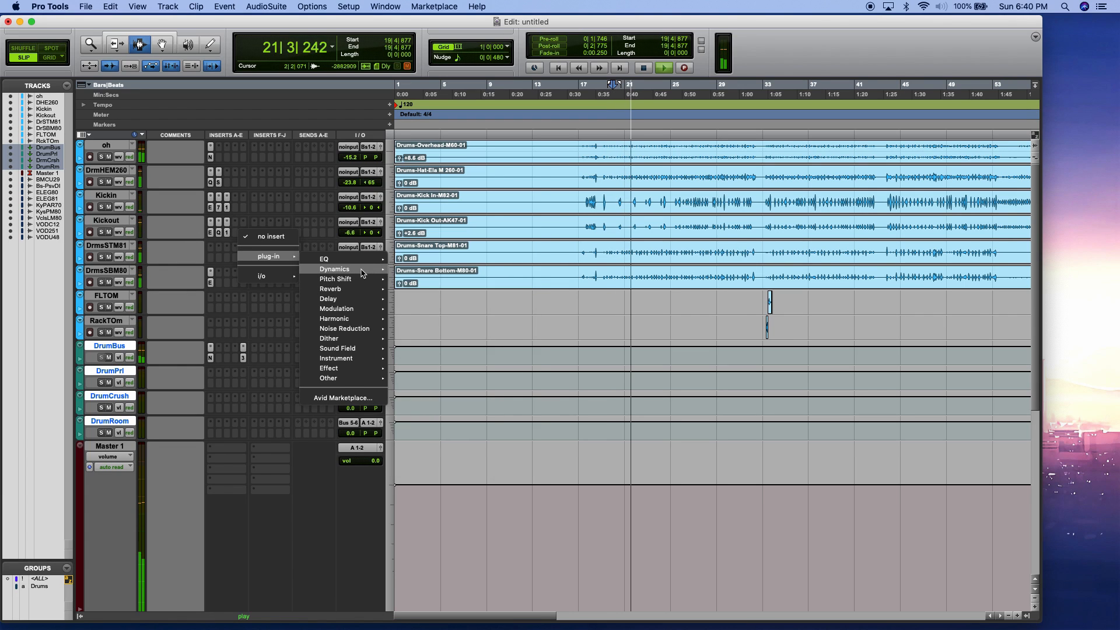
pyautogui.moveTo(363, 273)
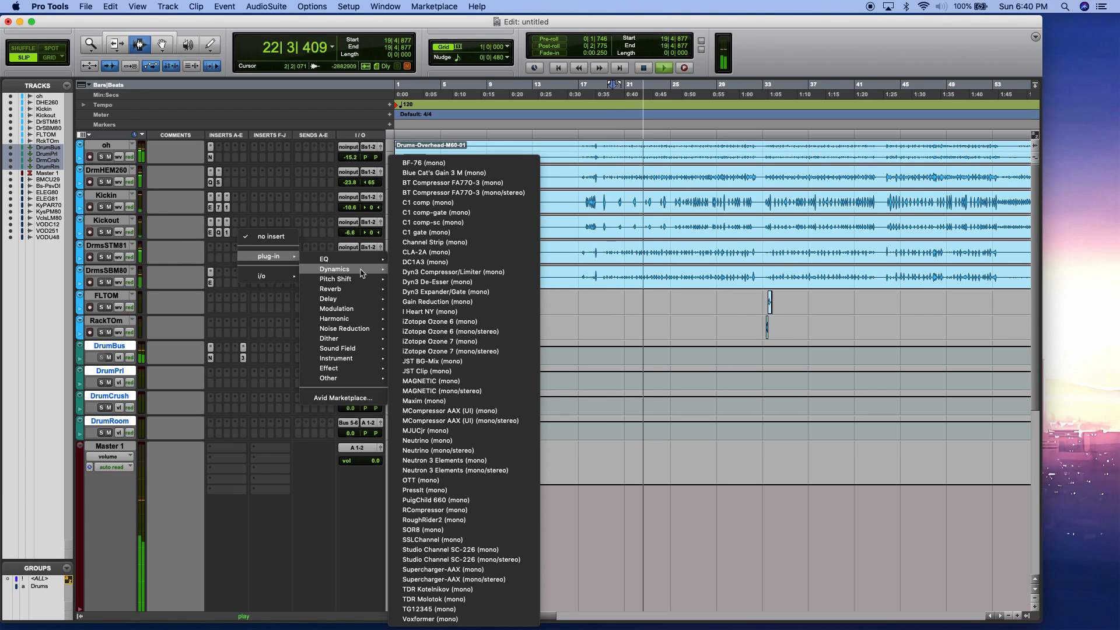
pyautogui.moveTo(364, 318)
pyautogui.click(427, 373)
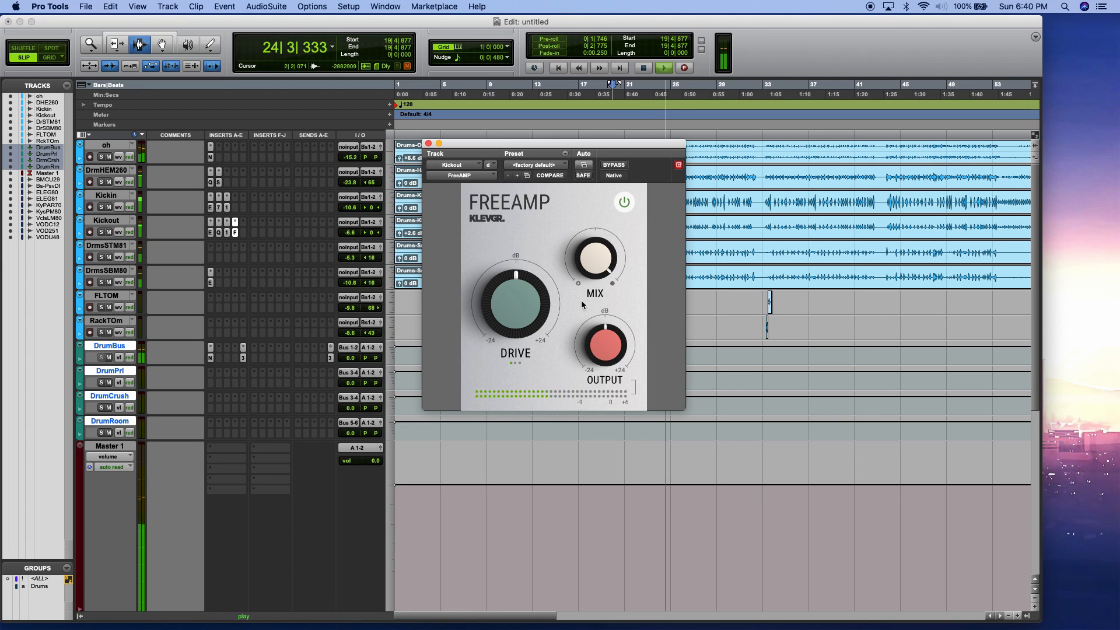
# - Adjust FreeAMP's drive on Kickout, raise its output to about 1.73 dB, and close the plug-in
pyautogui.moveTo(540, 326); pyautogui.dragTo(521, 279)
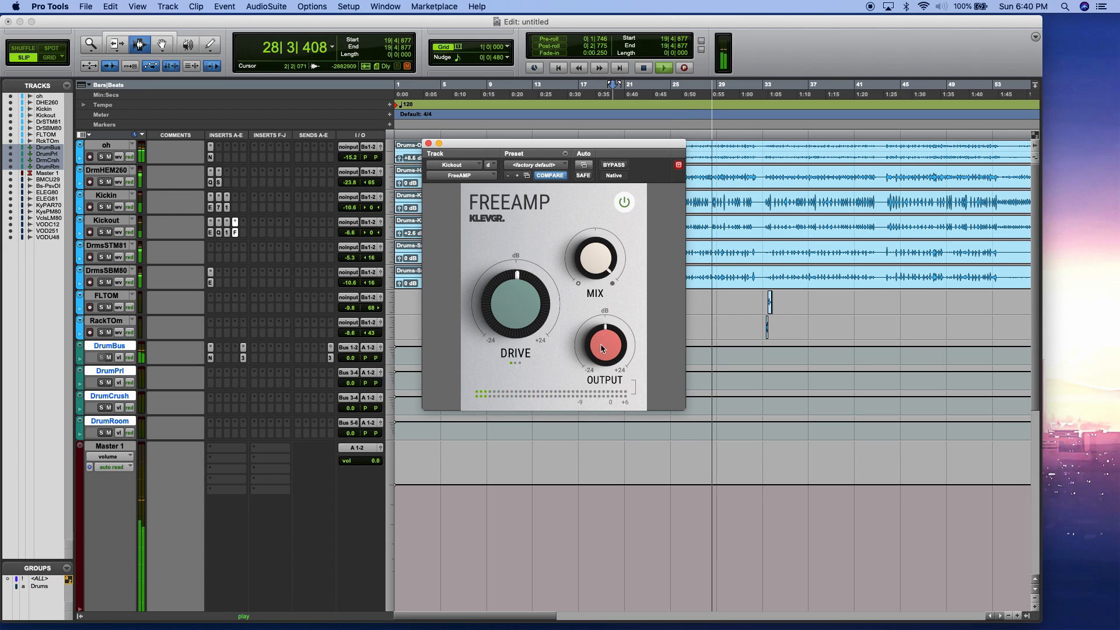
pyautogui.moveTo(603, 354); pyautogui.dragTo(603, 347)
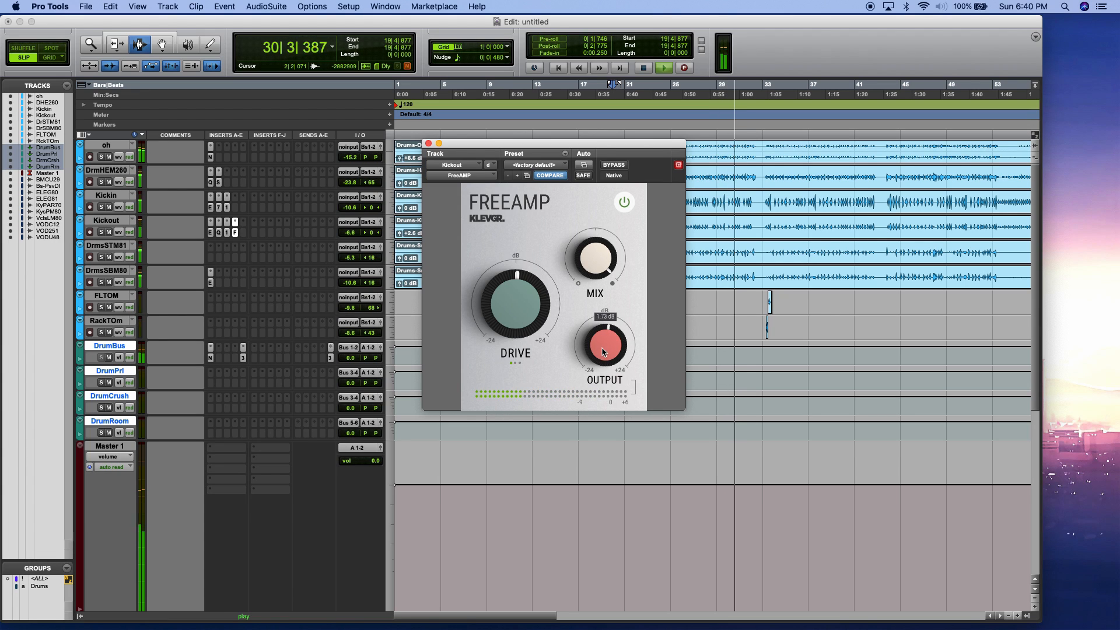
pyautogui.click(428, 143)
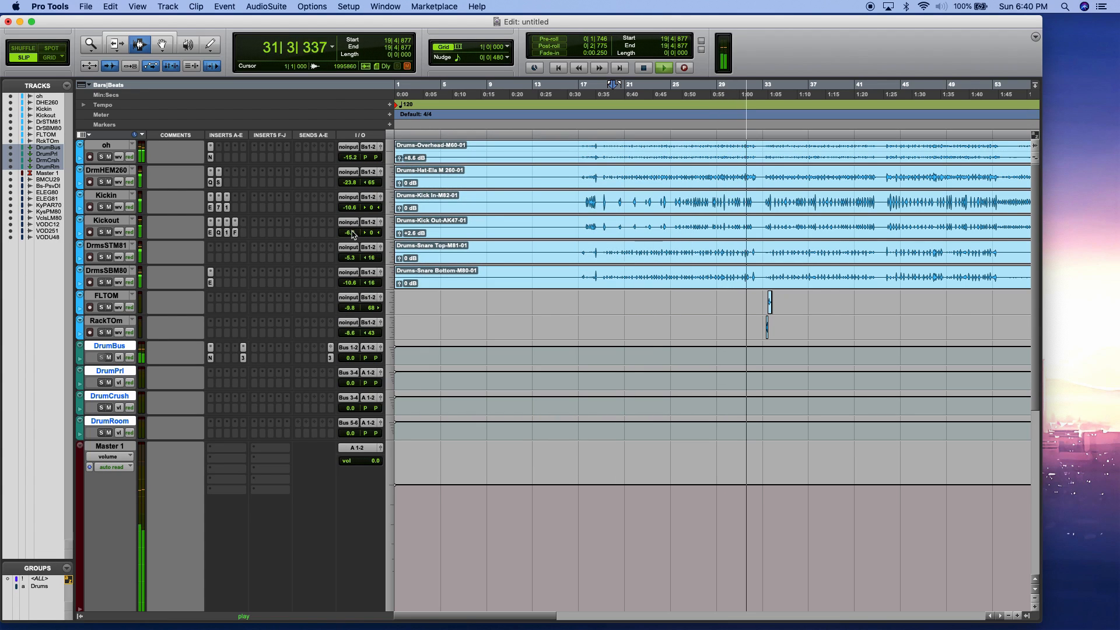
# - Reopen Kickin's C1 compressor, reset its output clip indicator, adjust the makeup gain during playback from bar 34, and close it
pyautogui.click(226, 197)
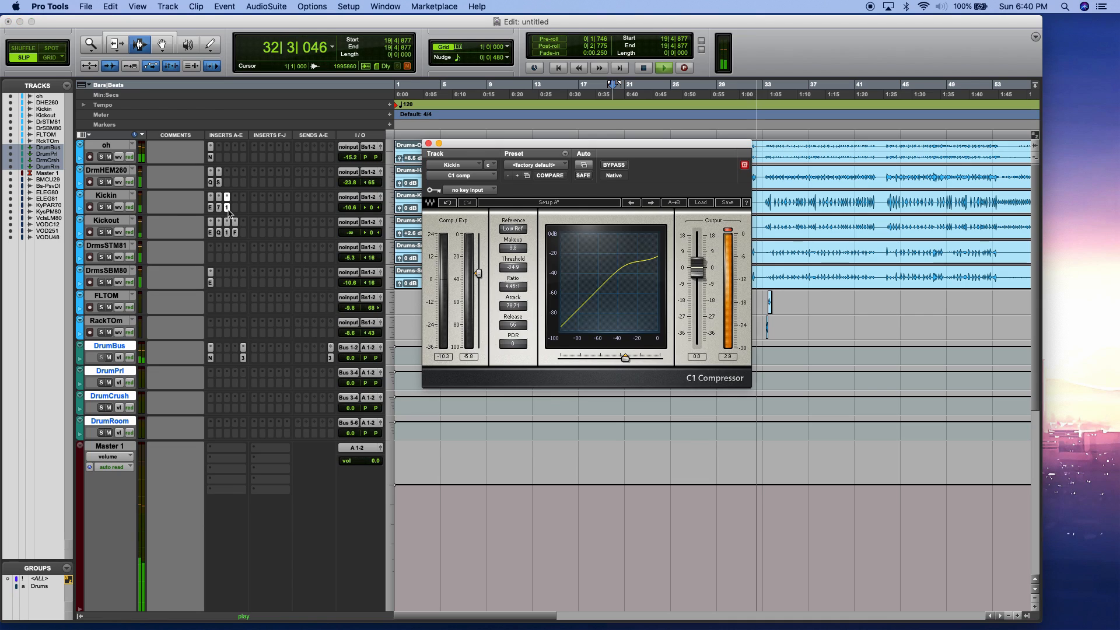
pyautogui.click(728, 230)
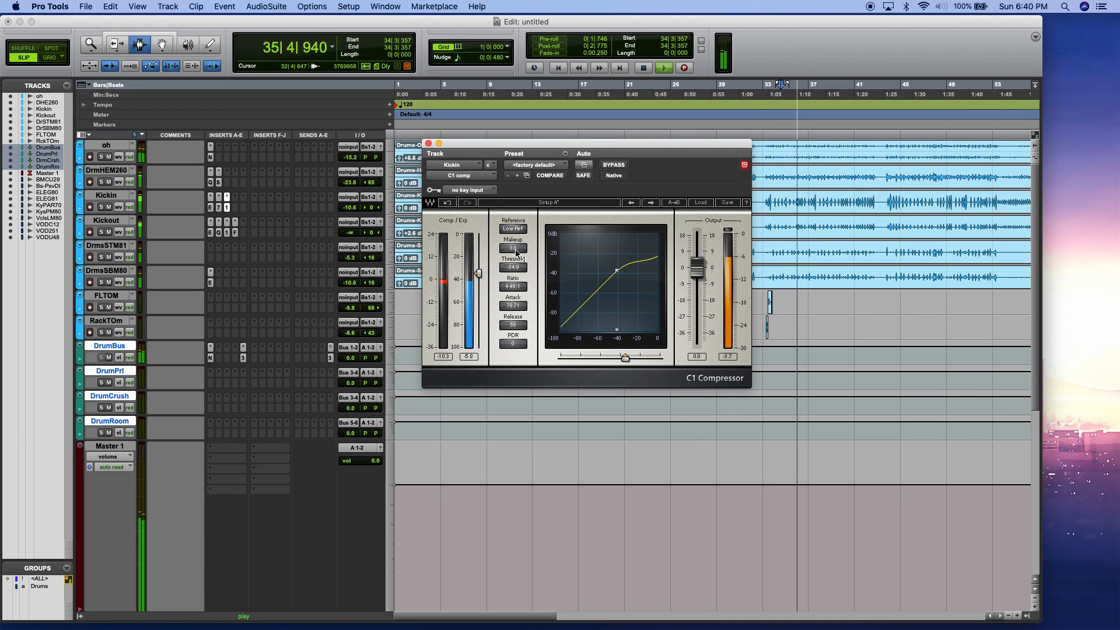
pyautogui.moveTo(514, 264); pyautogui.dragTo(515, 252)
pyautogui.click(428, 143)
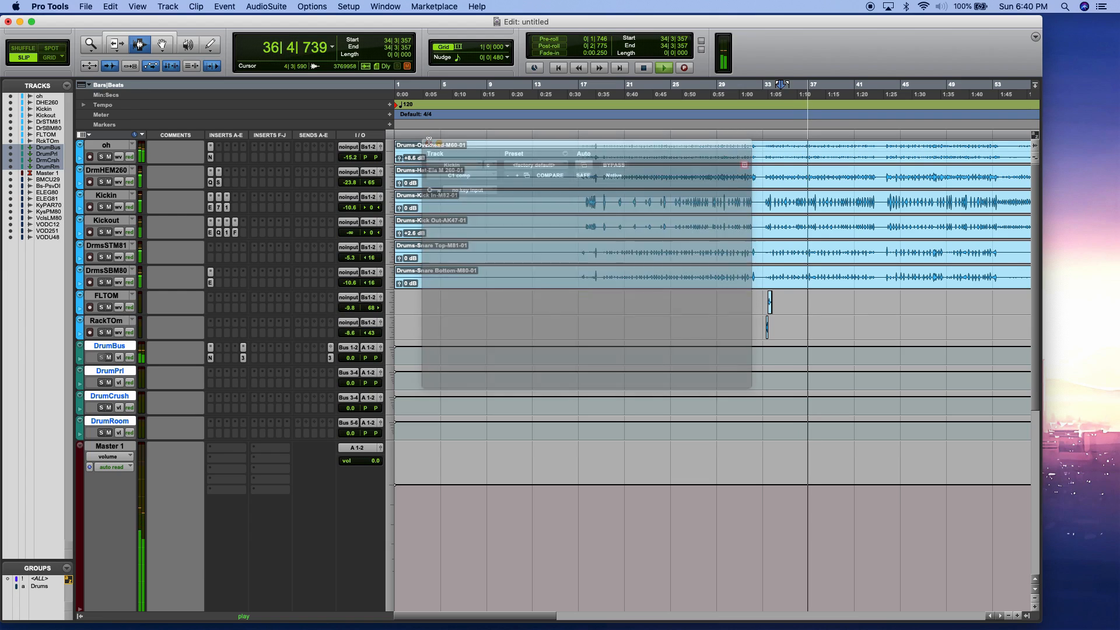
# - Set Kickout's track volume to -18.5 dB and listen to the drums from bars 17 and 27
pyautogui.moveTo(351, 231)
pyautogui.mouseDown()
pyautogui.moveTo(352, 194)
pyautogui.moveTo(353, 214)
pyautogui.mouseUp()
pyautogui.click(584, 230)
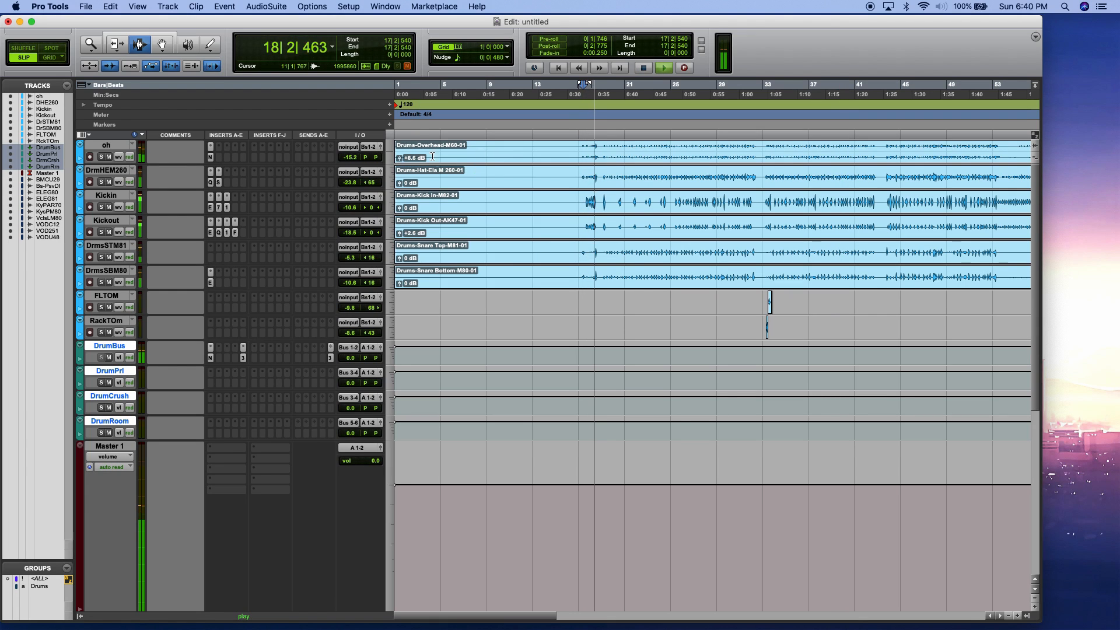
pyautogui.click(698, 226)
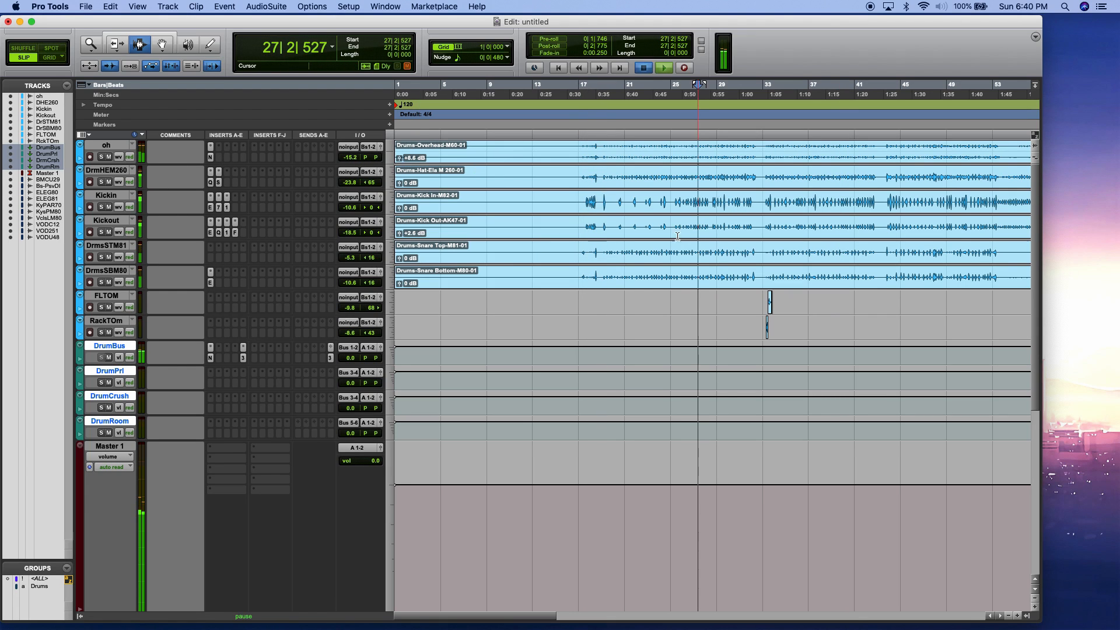
# - Set DrmHEM260's track volume to -21.7 dB and move its EQ high-pass filter to 1.32 kHz, closing the EQ
pyautogui.click(344, 183)
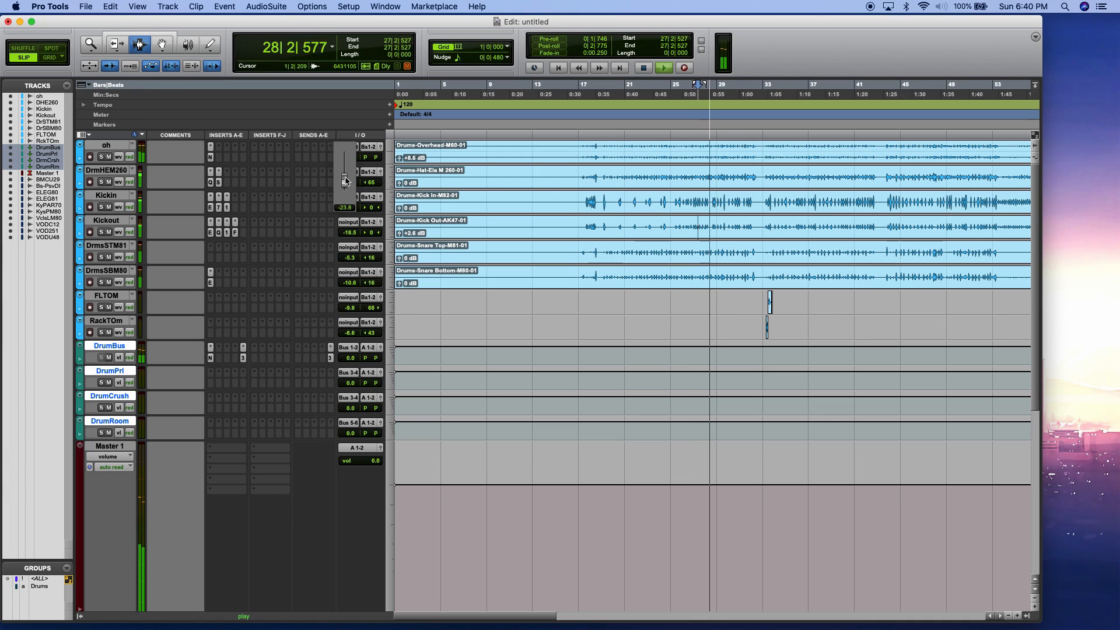
pyautogui.moveTo(346, 183); pyautogui.dragTo(345, 184)
pyautogui.click(211, 182)
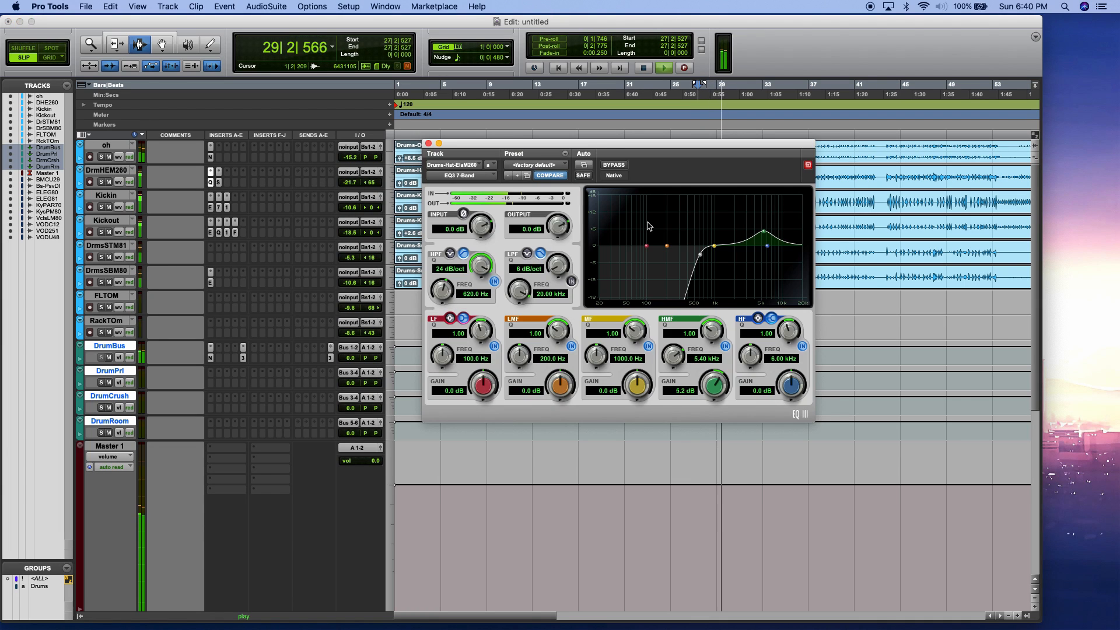
pyautogui.moveTo(700, 256); pyautogui.dragTo(742, 262)
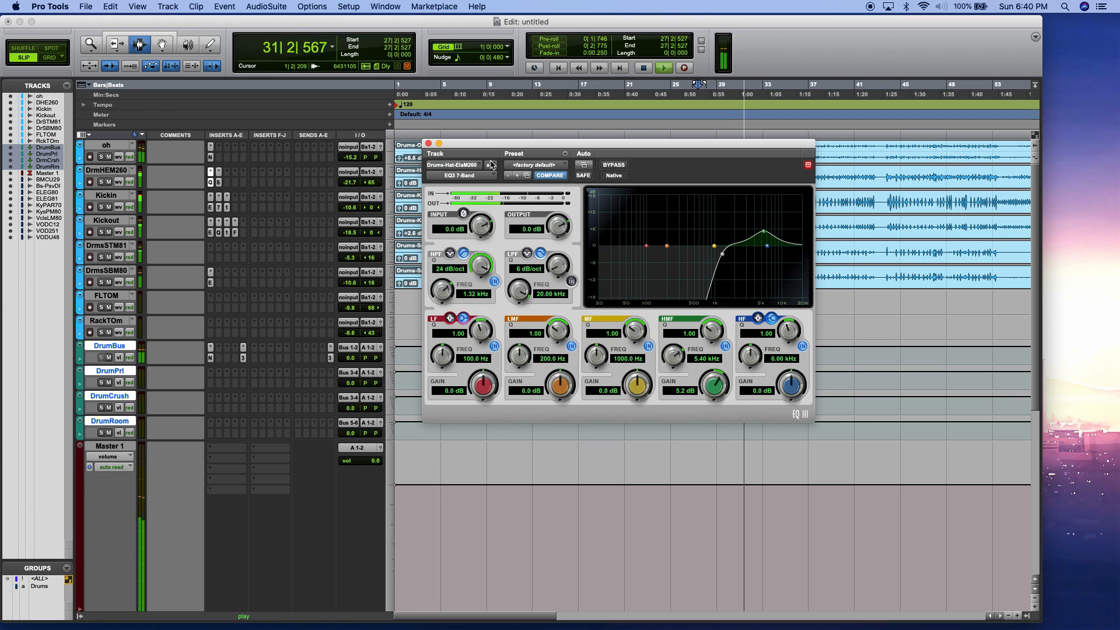
pyautogui.click(428, 144)
pyautogui.press('space')
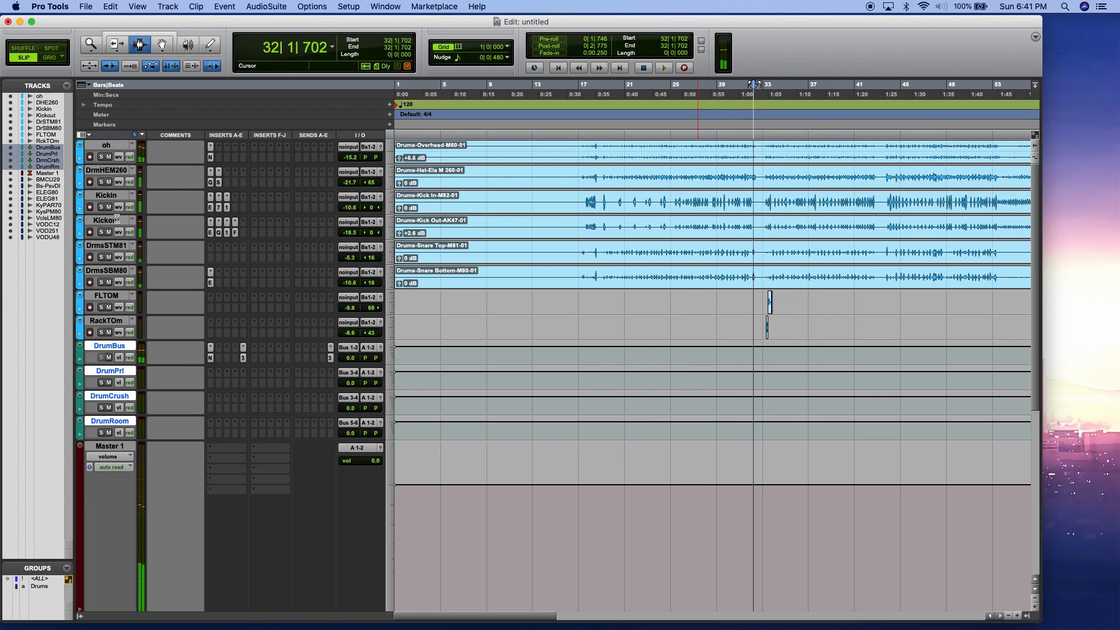
# - Insert the mono SSLChannel plug-in in DrmsSTM81's first insert slot with the drums playing
pyautogui.click(211, 257)
pyautogui.moveTo(245, 281)
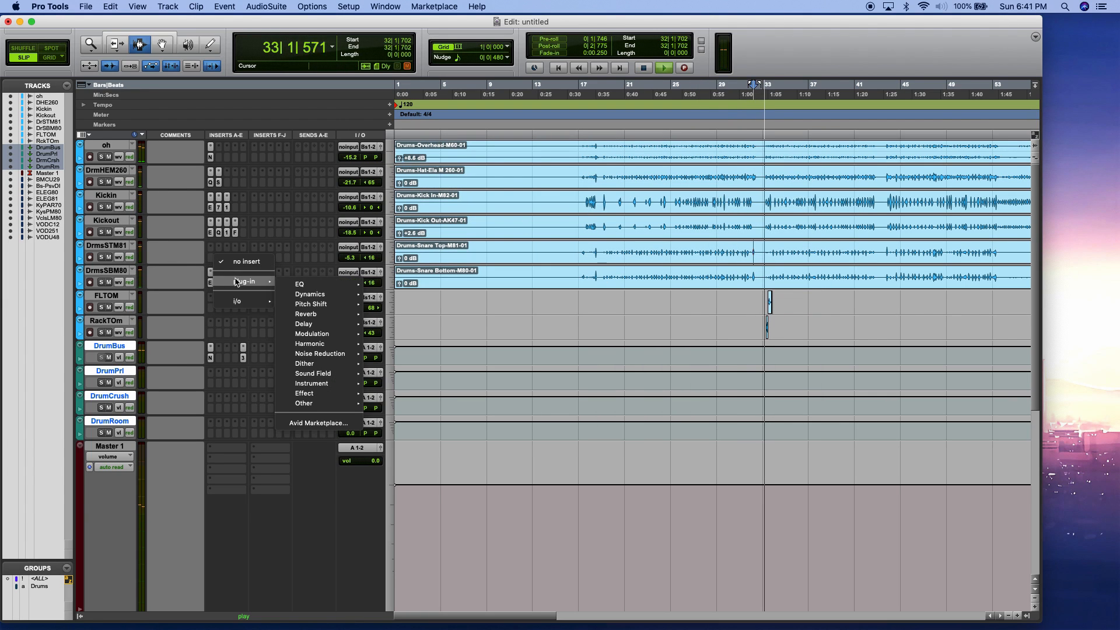
pyautogui.moveTo(323, 303)
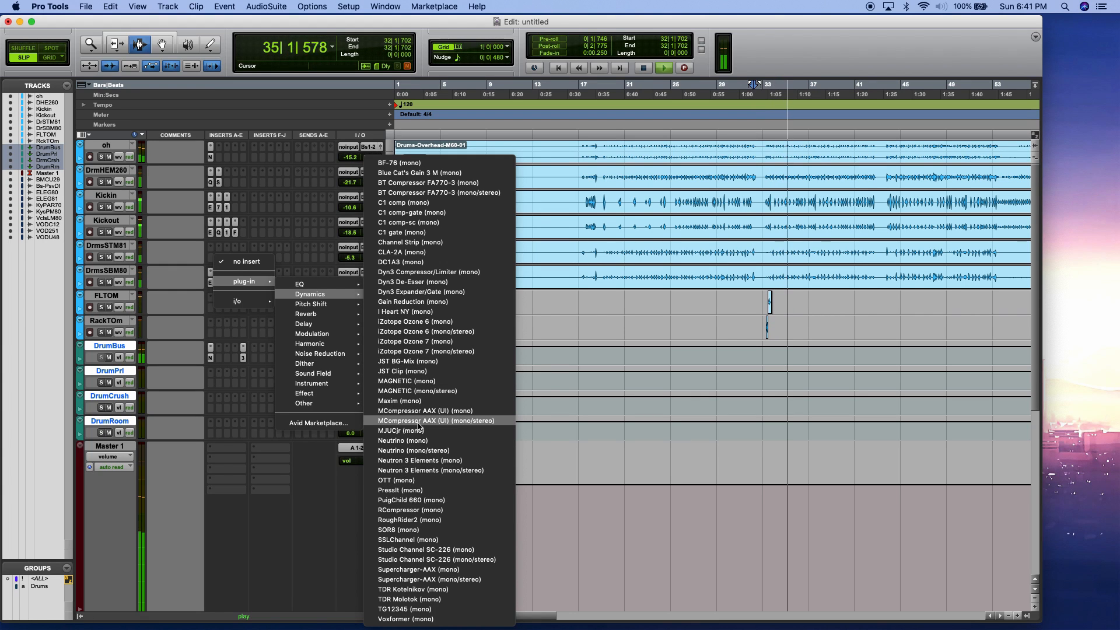
pyautogui.click(418, 544)
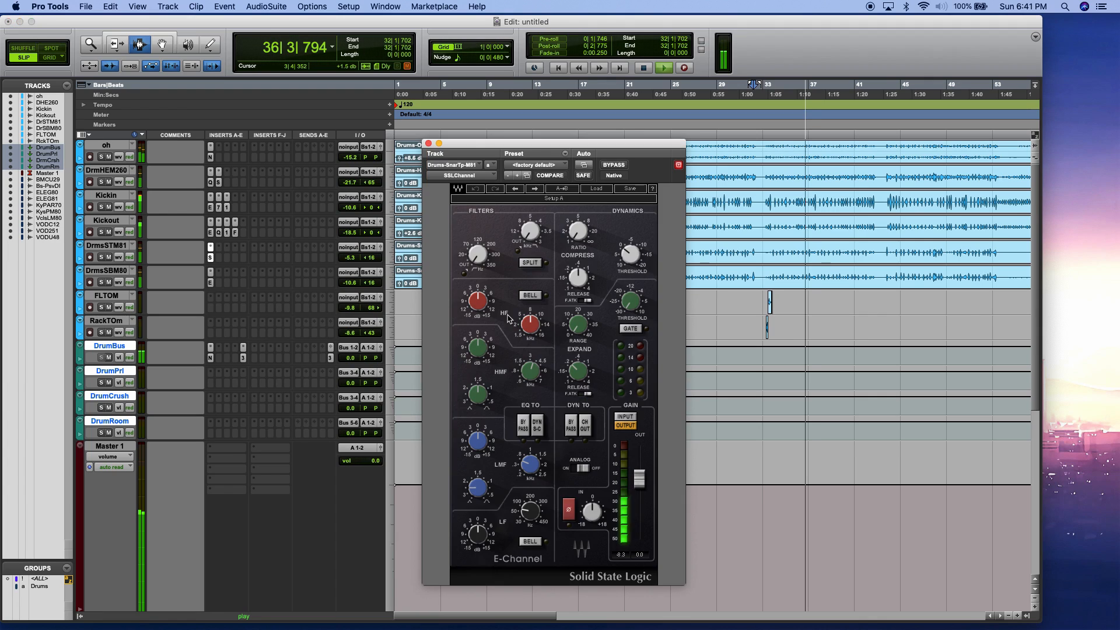
# - Engage SSLChannel's high-pass and low-pass filters on the snare top and adjust their cutoff frequencies
pyautogui.moveTo(478, 254); pyautogui.dragTo(478, 199)
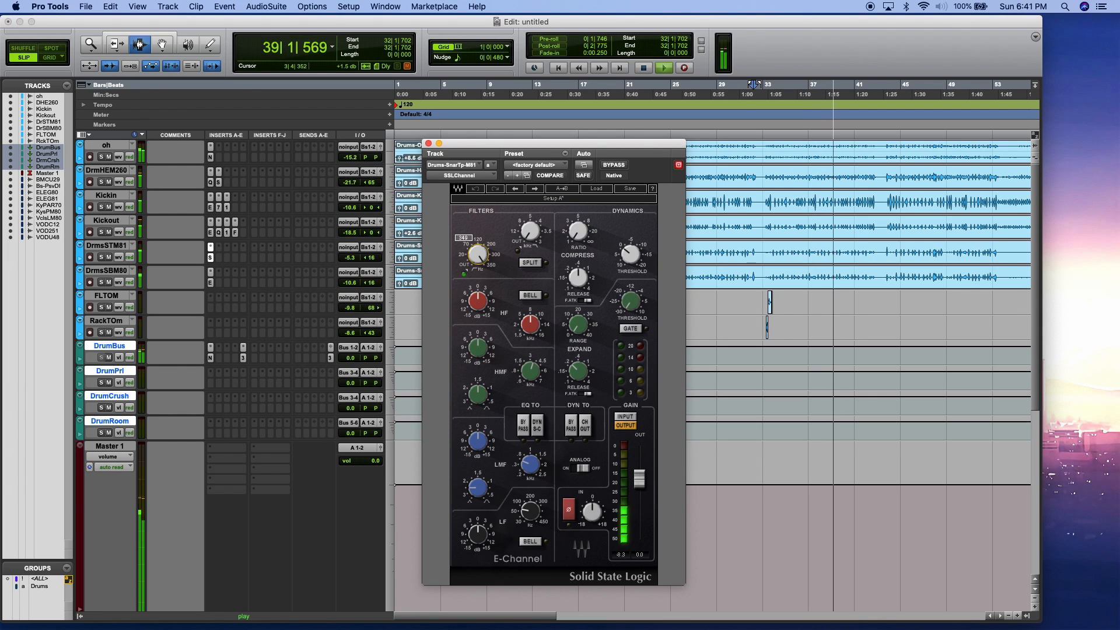
pyautogui.moveTo(478, 254); pyautogui.dragTo(478, 270)
pyautogui.moveTo(530, 231); pyautogui.dragTo(530, 175)
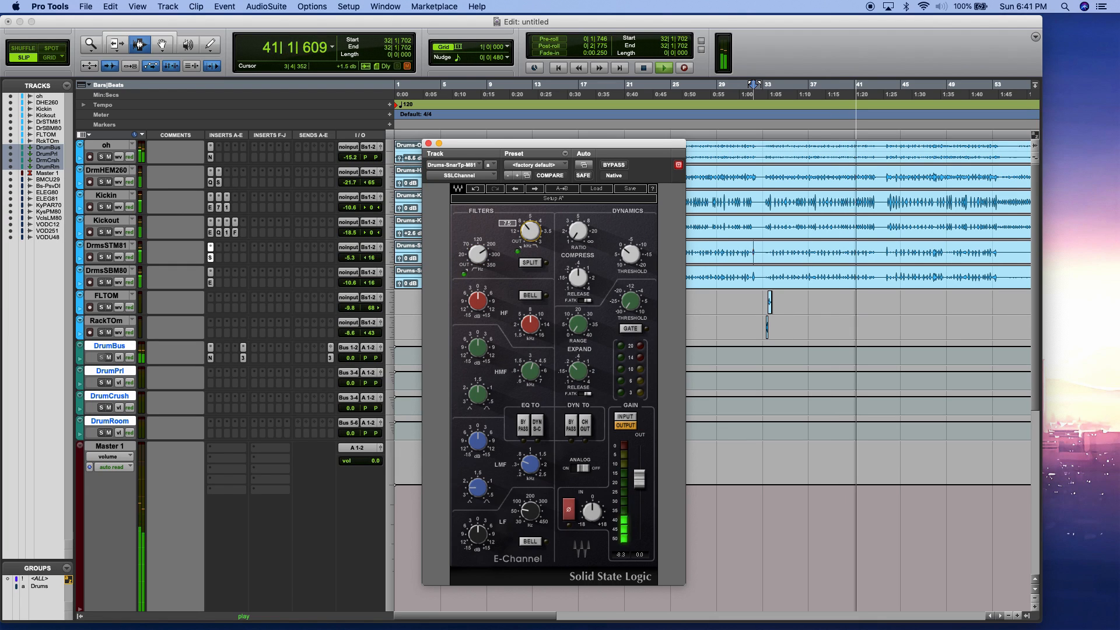
# - Find and set SSLChannel's HMF frequency and gain on the snare top during playback from bar 28
pyautogui.click(714, 194)
pyautogui.click(478, 348)
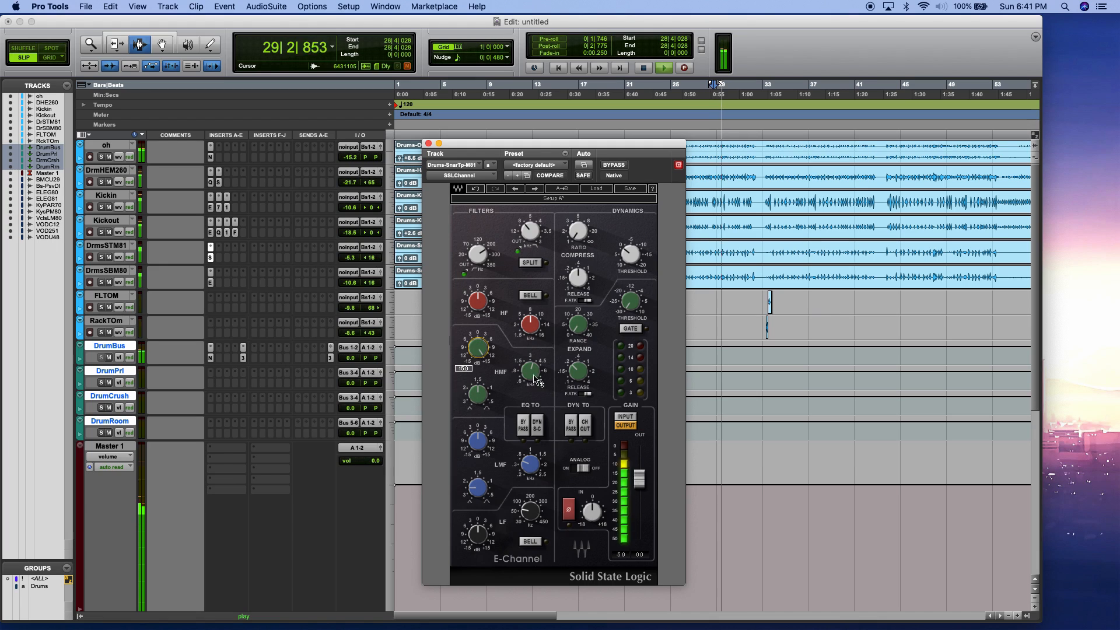
pyautogui.click(534, 377)
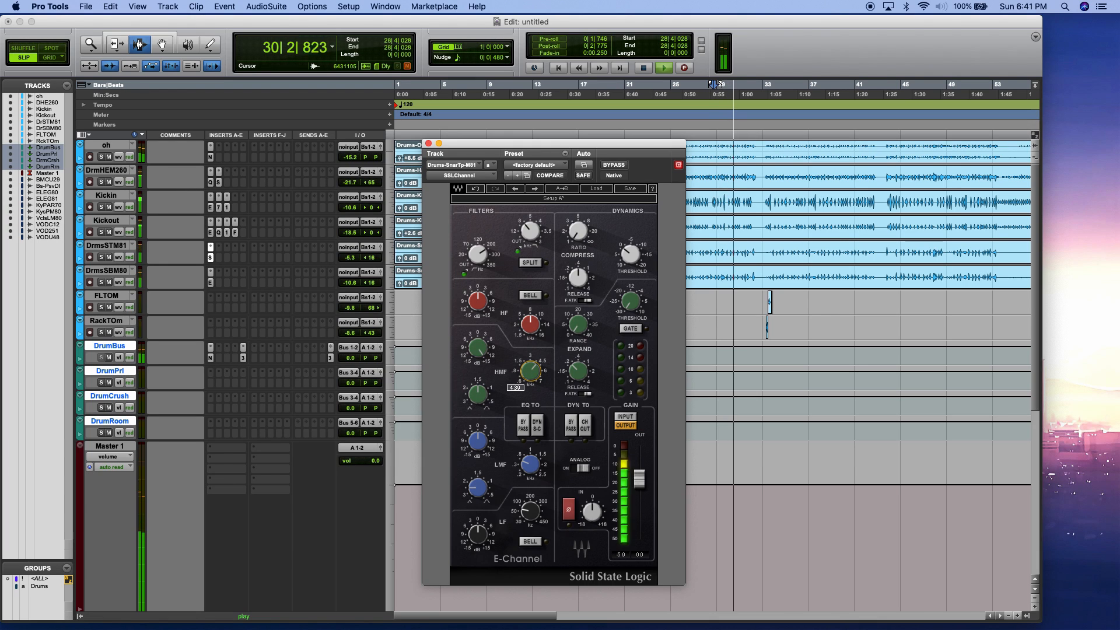
pyautogui.click(477, 348)
pyautogui.moveTo(478, 348); pyautogui.dragTo(478, 357)
# - Sweep SSLChannel's boosted LMF frequency on the snare top during playback from bar 27, then readjust the LMF gain
pyautogui.moveTo(478, 441); pyautogui.dragTo(555, 173)
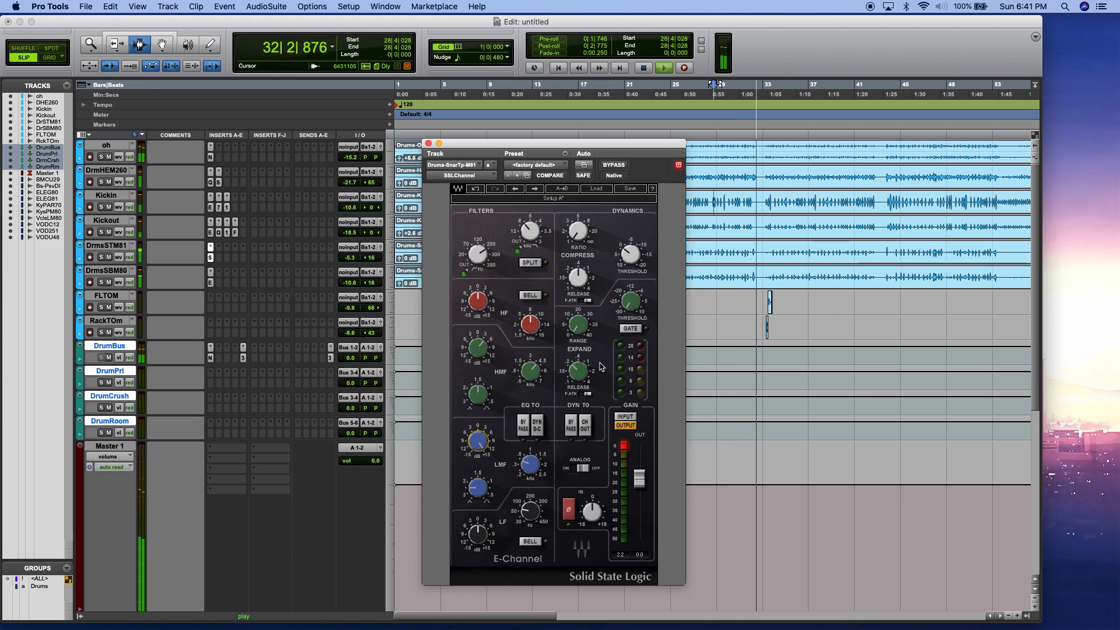
pyautogui.press('space')
pyautogui.click(701, 225)
pyautogui.press('space')
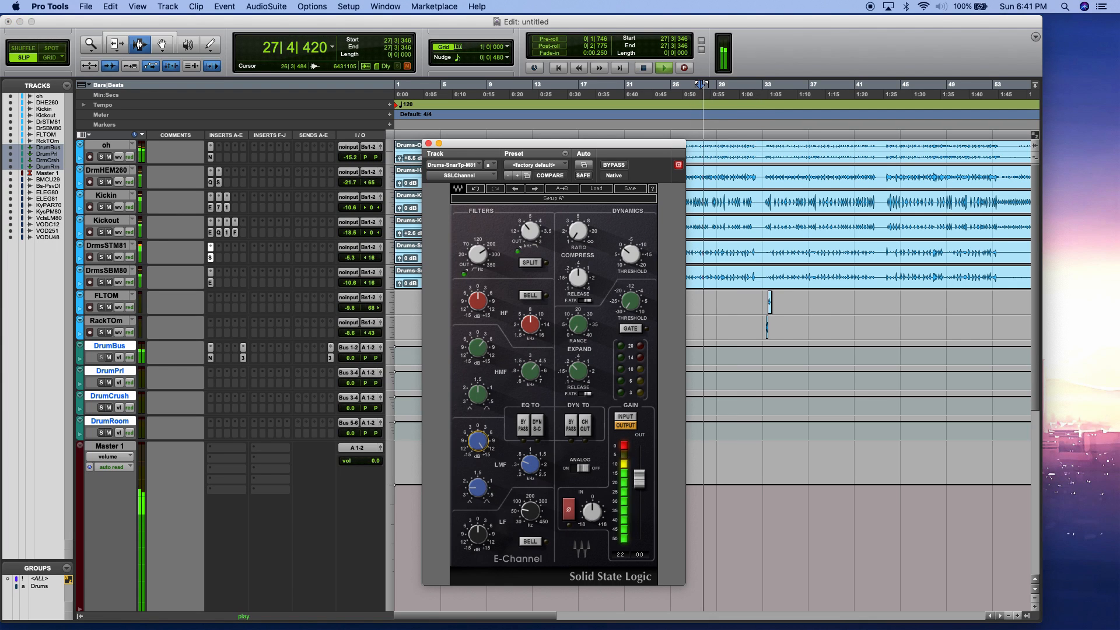
pyautogui.click(477, 487)
pyautogui.click(529, 473)
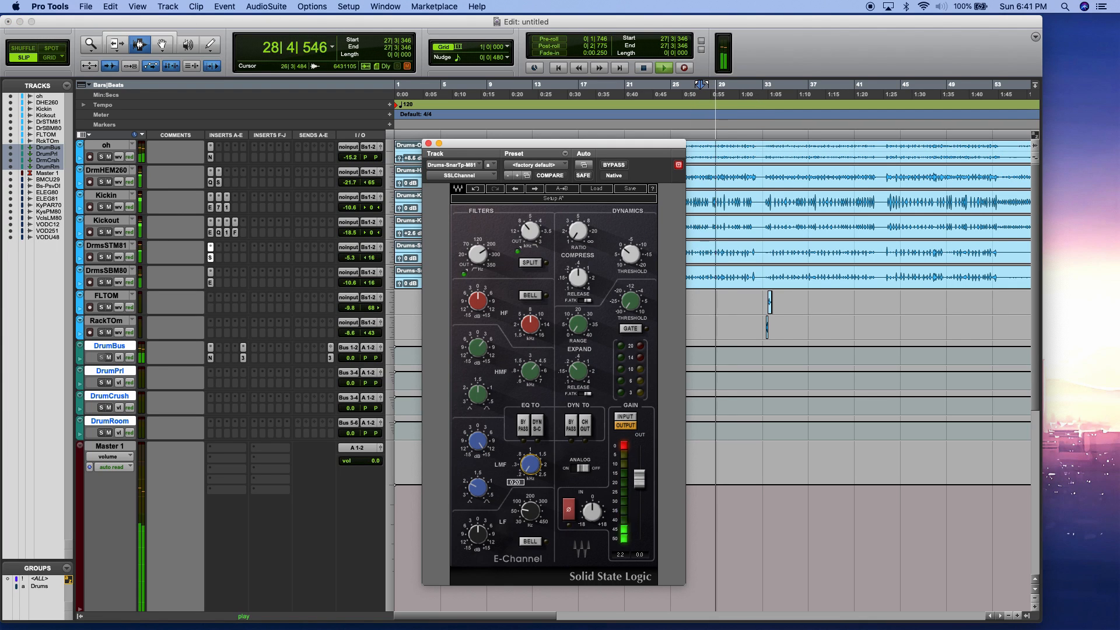
pyautogui.moveTo(531, 470); pyautogui.dragTo(532, 466)
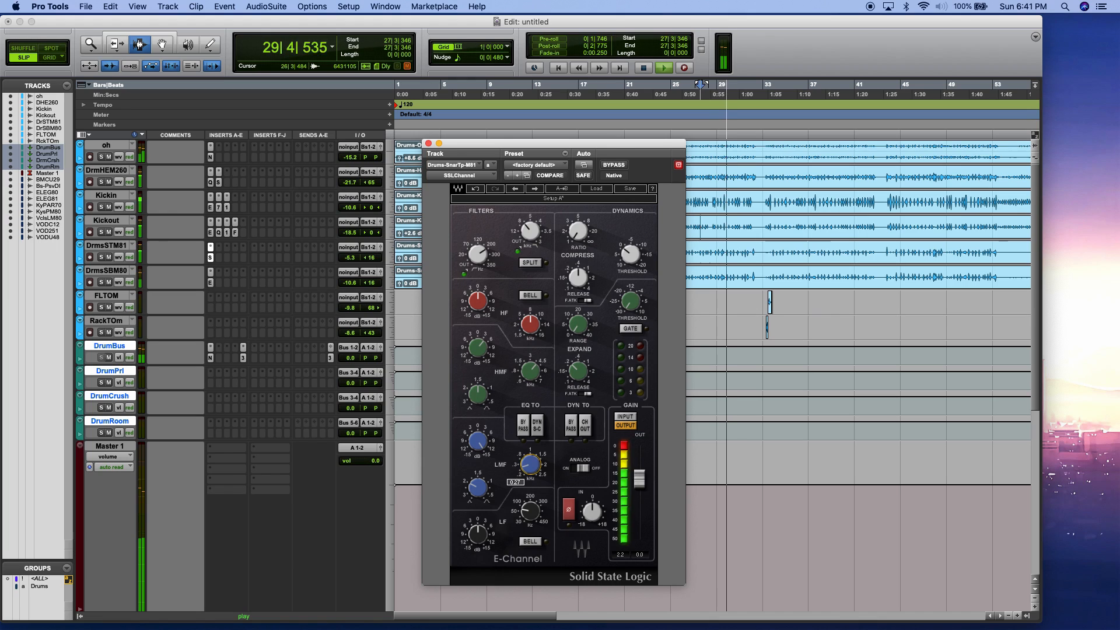
pyautogui.click(472, 446)
pyautogui.moveTo(475, 443); pyautogui.dragTo(475, 458)
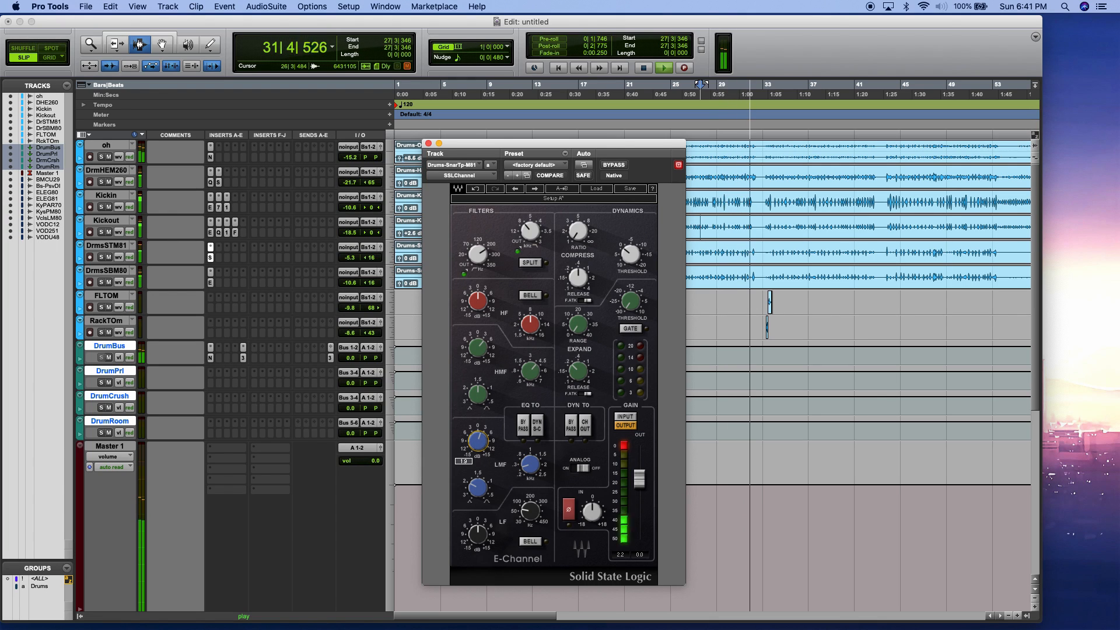
# - Set SSLChannel's compressor ratio and threshold on the snare top, playing from bar 36
pyautogui.click(807, 209)
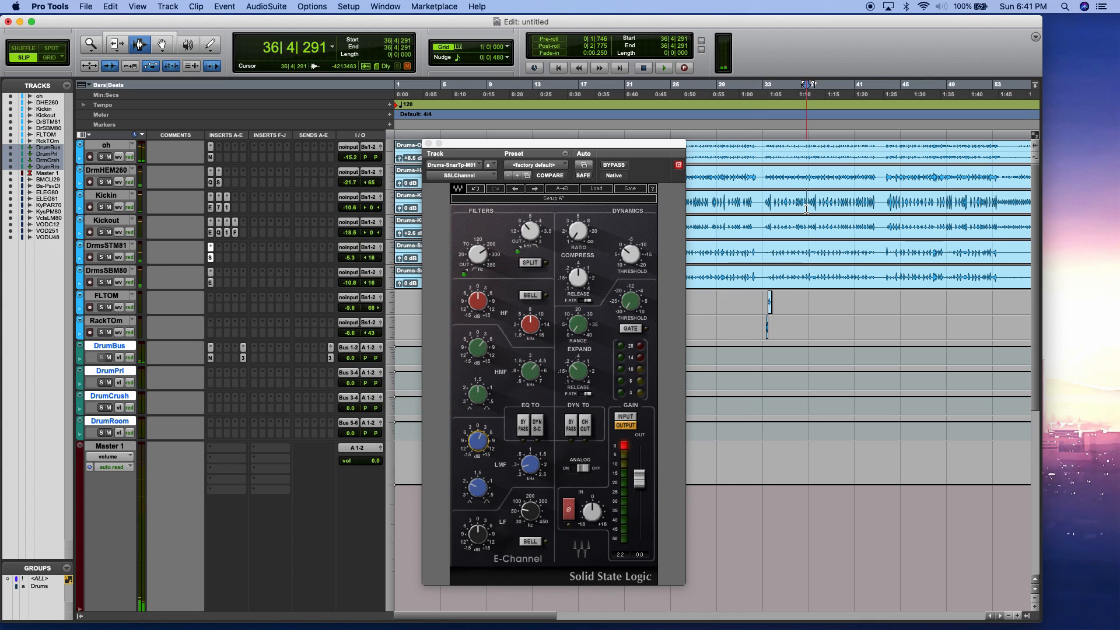
pyautogui.click(578, 231)
pyautogui.click(631, 254)
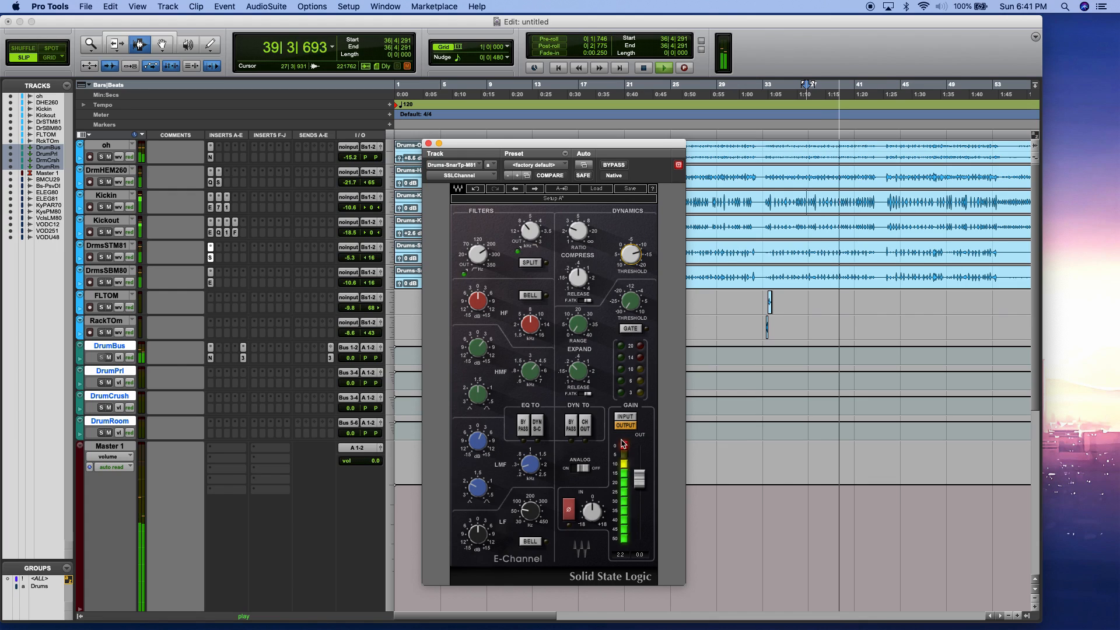
# - Switch SSLChannel's level meter to input and raise the snare top's input gain
pyautogui.click(625, 417)
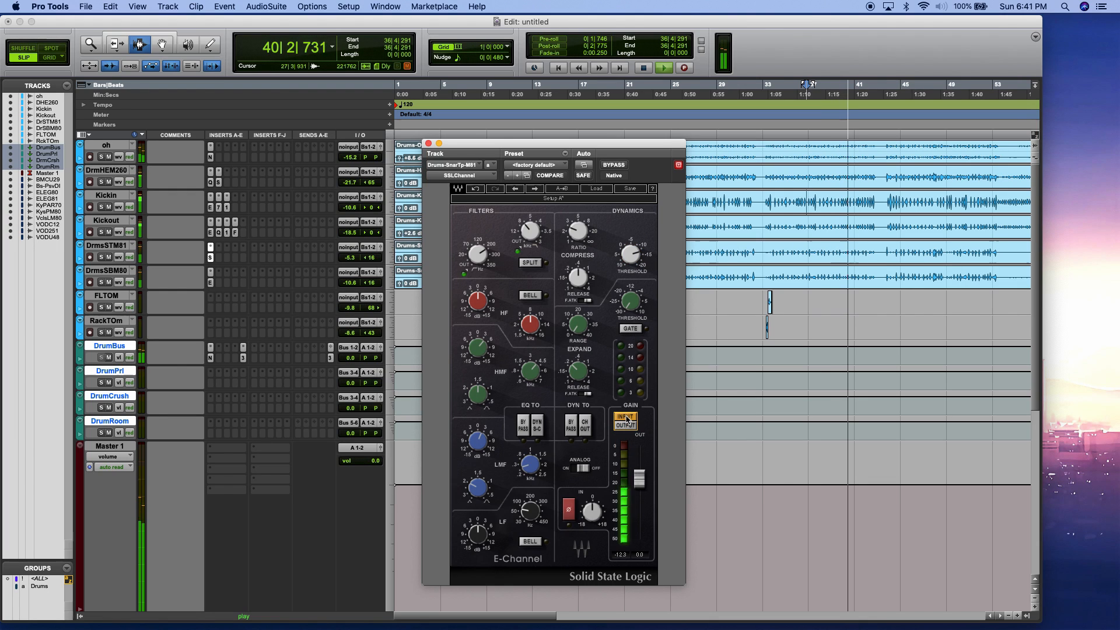
pyautogui.click(592, 511)
pyautogui.moveTo(592, 511); pyautogui.dragTo(592, 513)
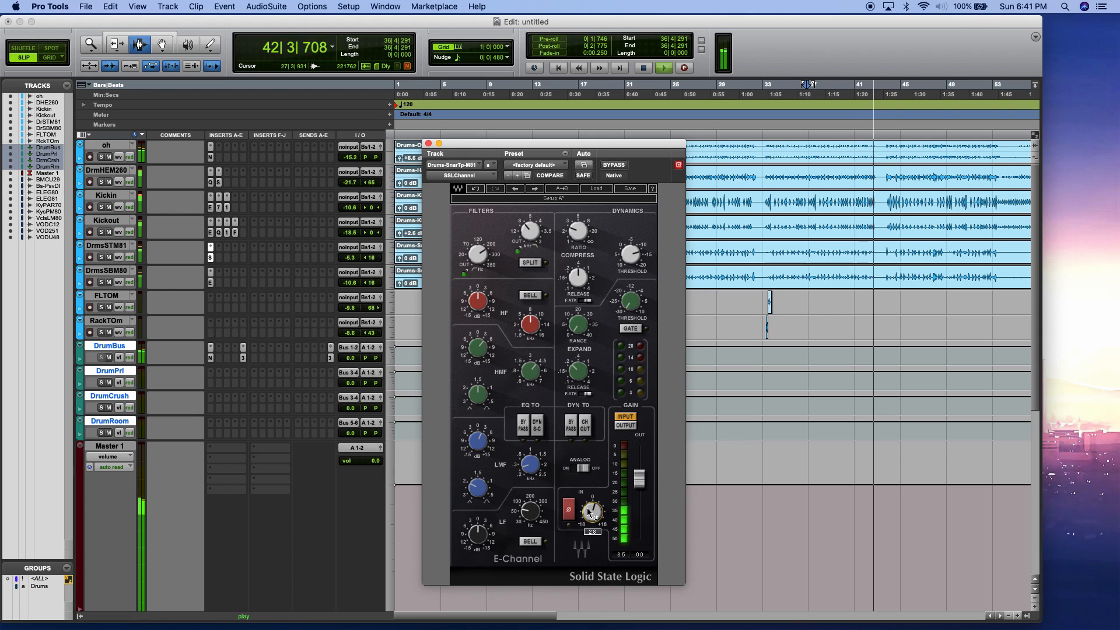
# - Refine SSLChannel's compressor ratio and threshold for the new input level and close the plug-in
pyautogui.click(577, 231)
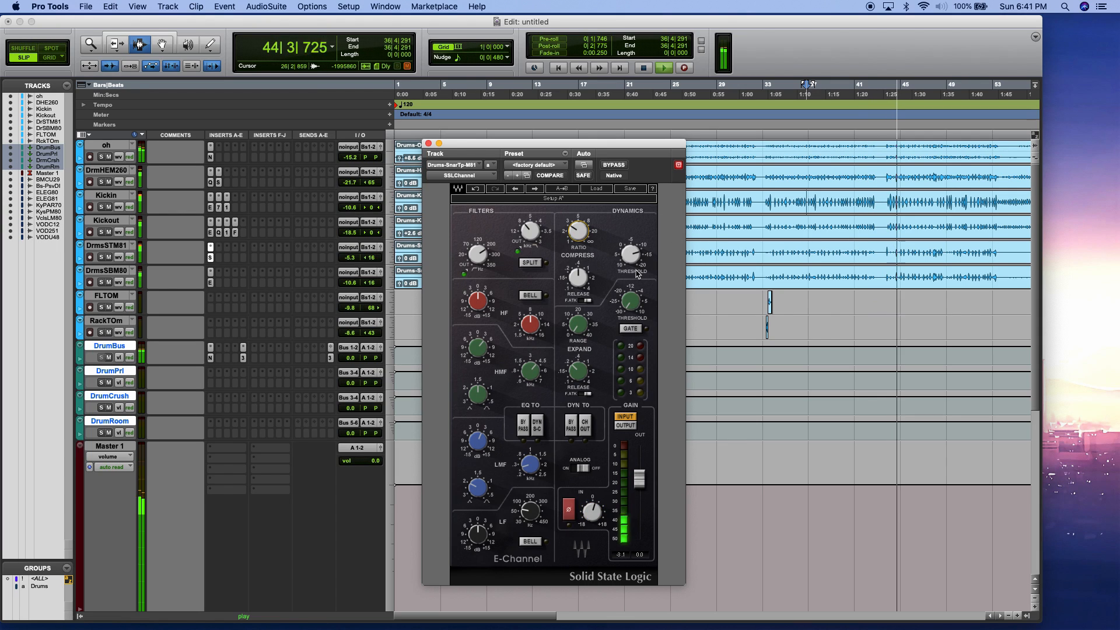
pyautogui.moveTo(632, 254); pyautogui.dragTo(631, 238)
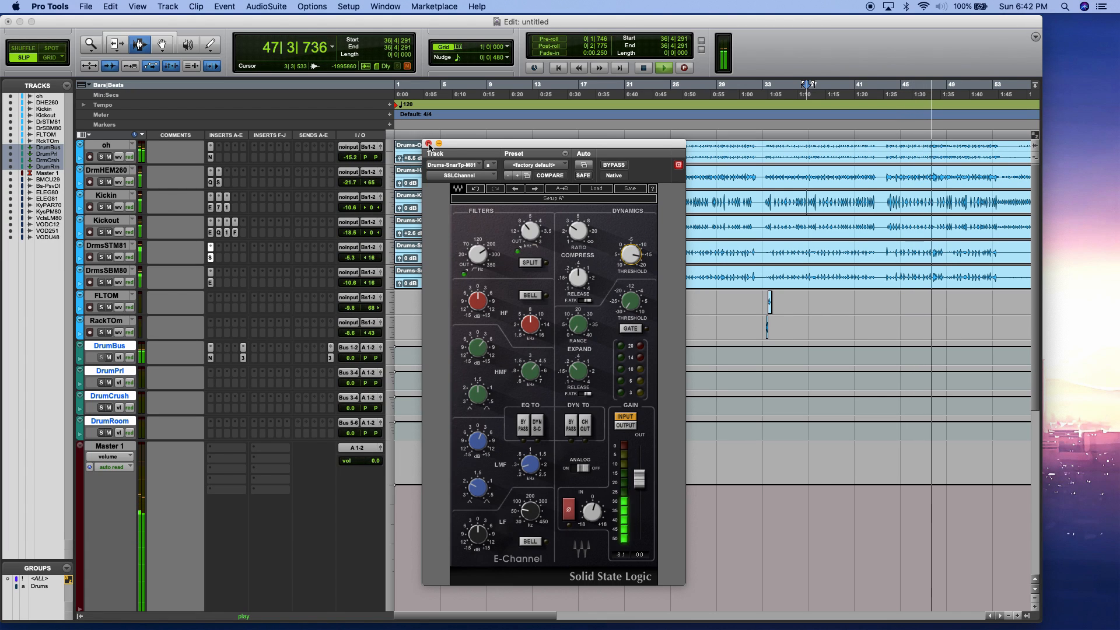
pyautogui.click(211, 247)
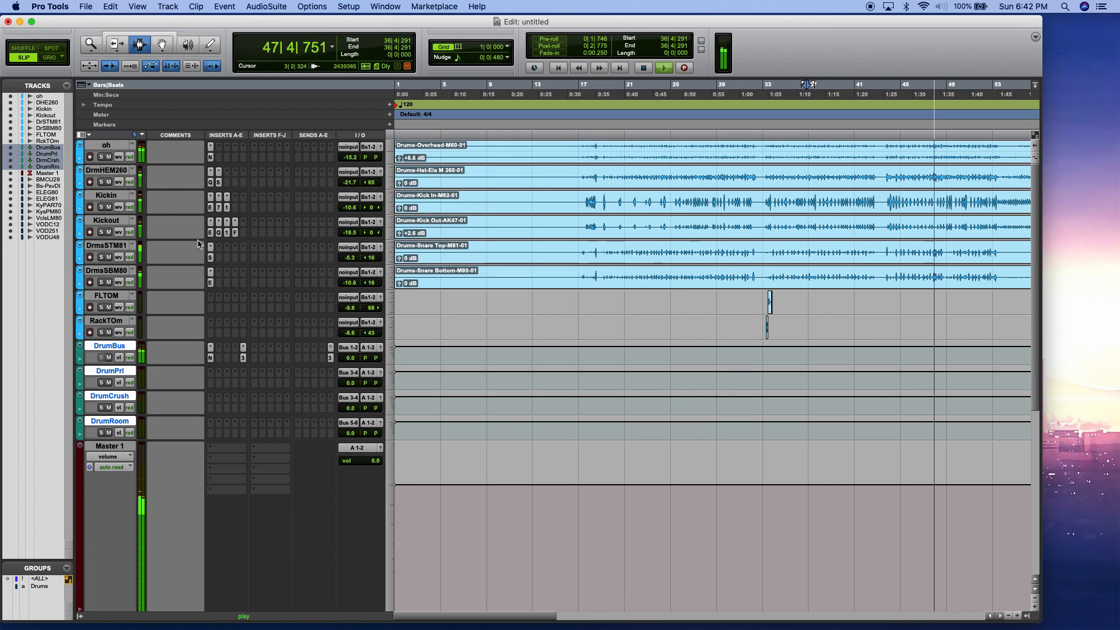
# - Insert the mono Saturation Knob plug-in in DrmsSTM81's second insert slot
pyautogui.click(224, 266)
pyautogui.moveTo(256, 281)
pyautogui.moveTo(325, 296)
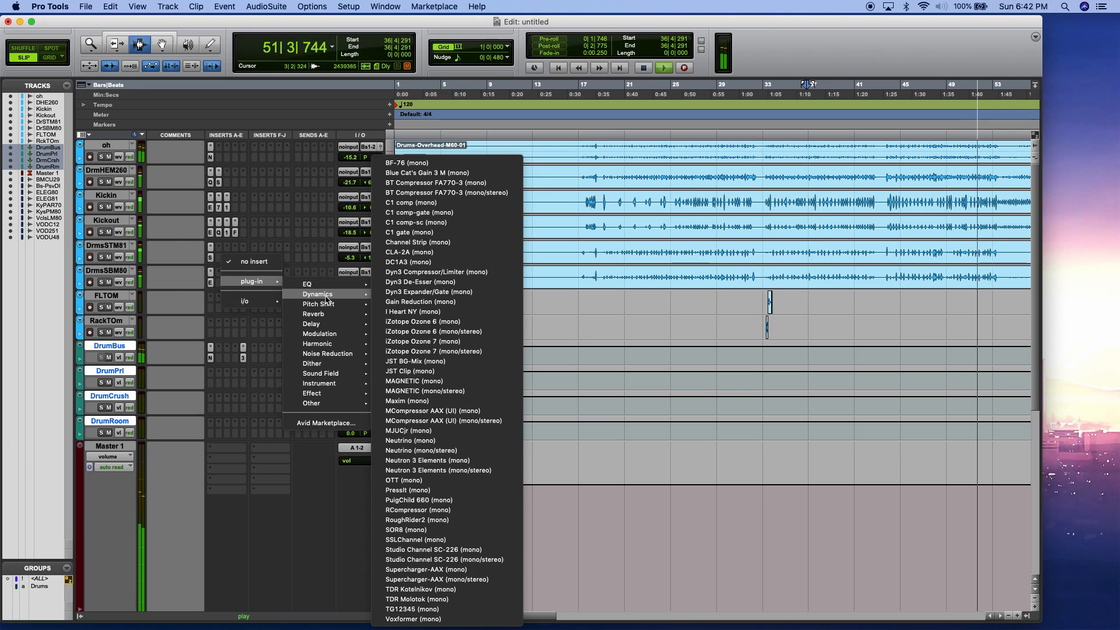
pyautogui.moveTo(327, 338)
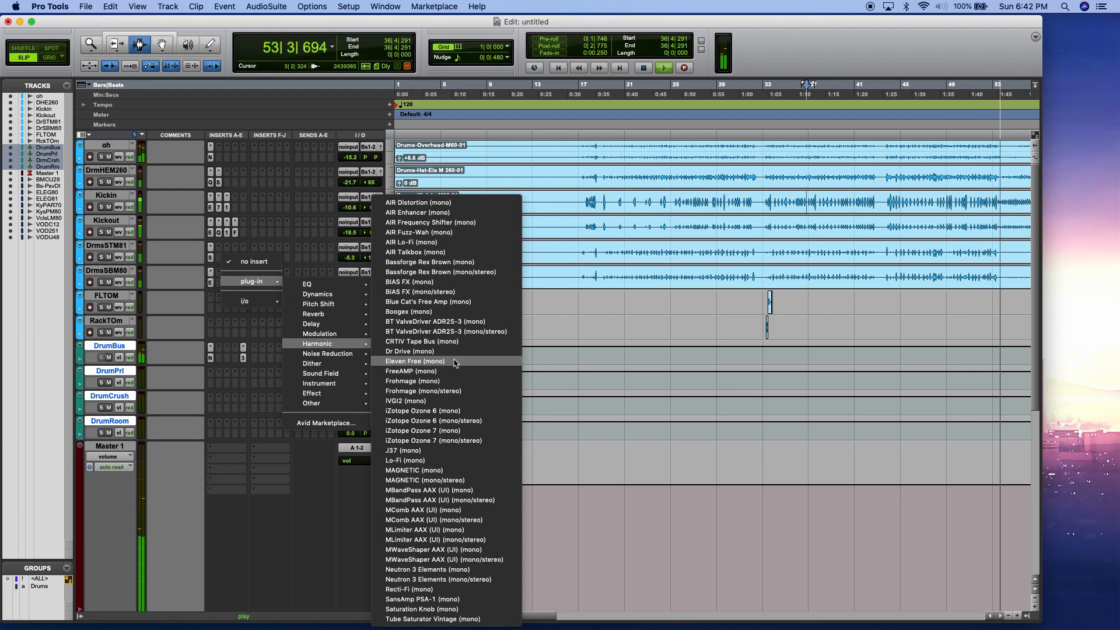
pyautogui.click(415, 608)
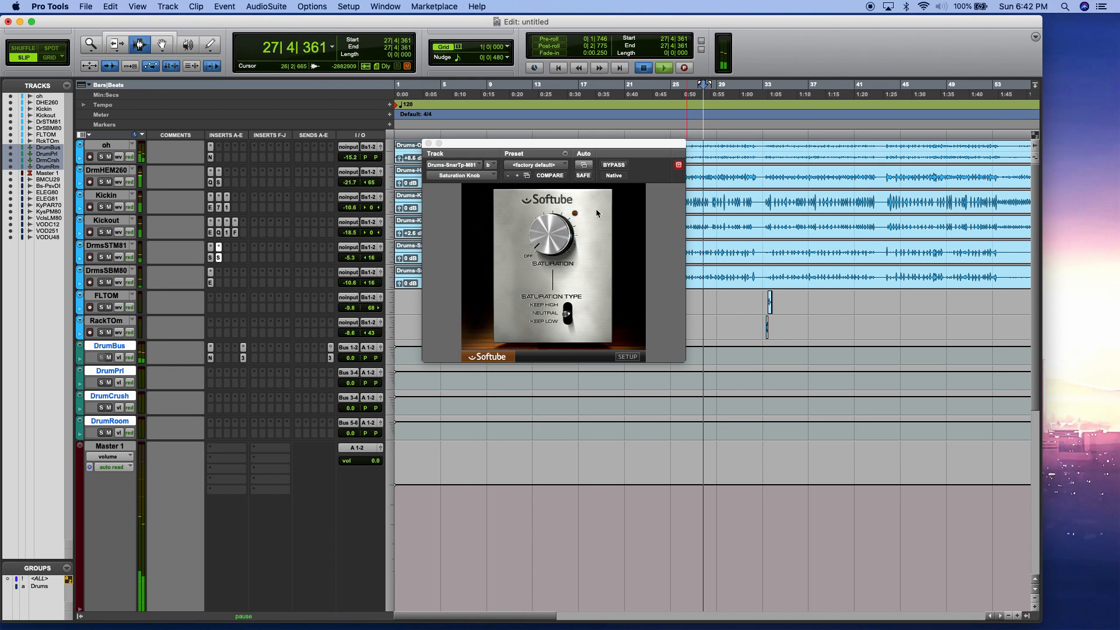
# - Adjust the Saturation Knob's saturation amount on DrmsSTM81 and listen to the drums from bar 29
pyautogui.moveTo(555, 234); pyautogui.dragTo(547, 140)
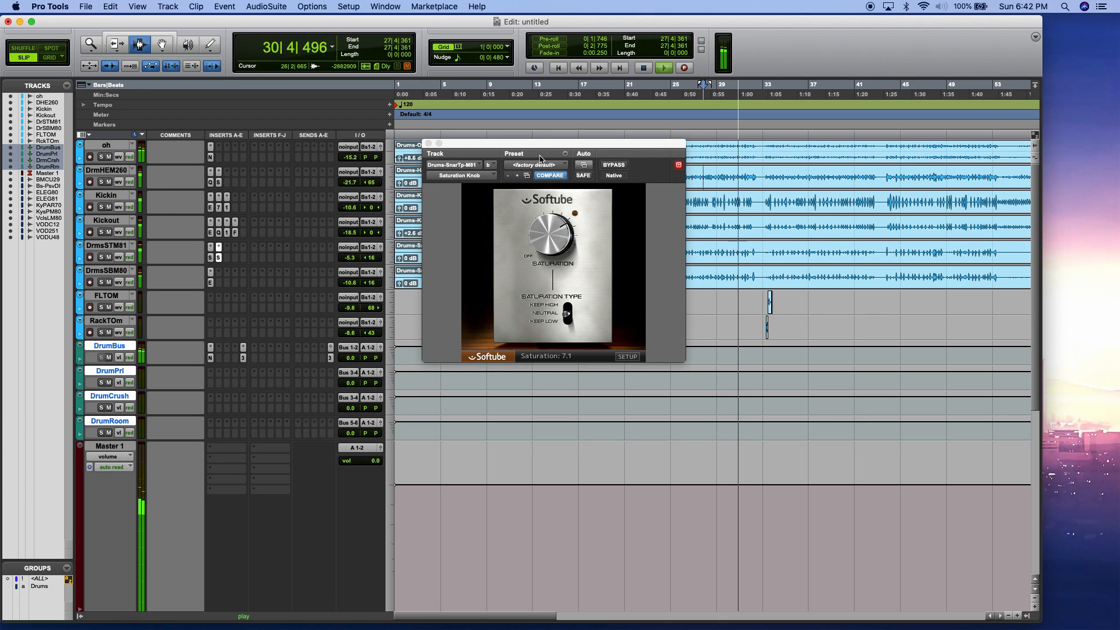
pyautogui.moveTo(538, 297); pyautogui.dragTo(543, 234)
pyautogui.click(720, 198)
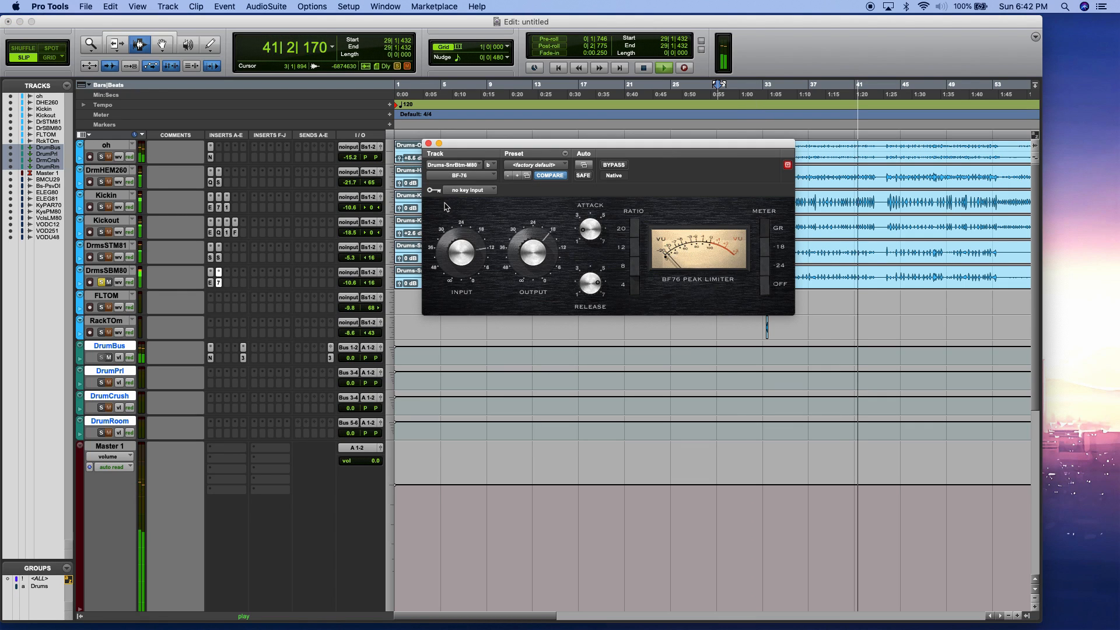
# - Adjust the BF-76 limiter's input on DrmsSBM80, close it, and set the track's volume to -14.5 dB
pyautogui.moveTo(458, 237); pyautogui.dragTo(459, 245)
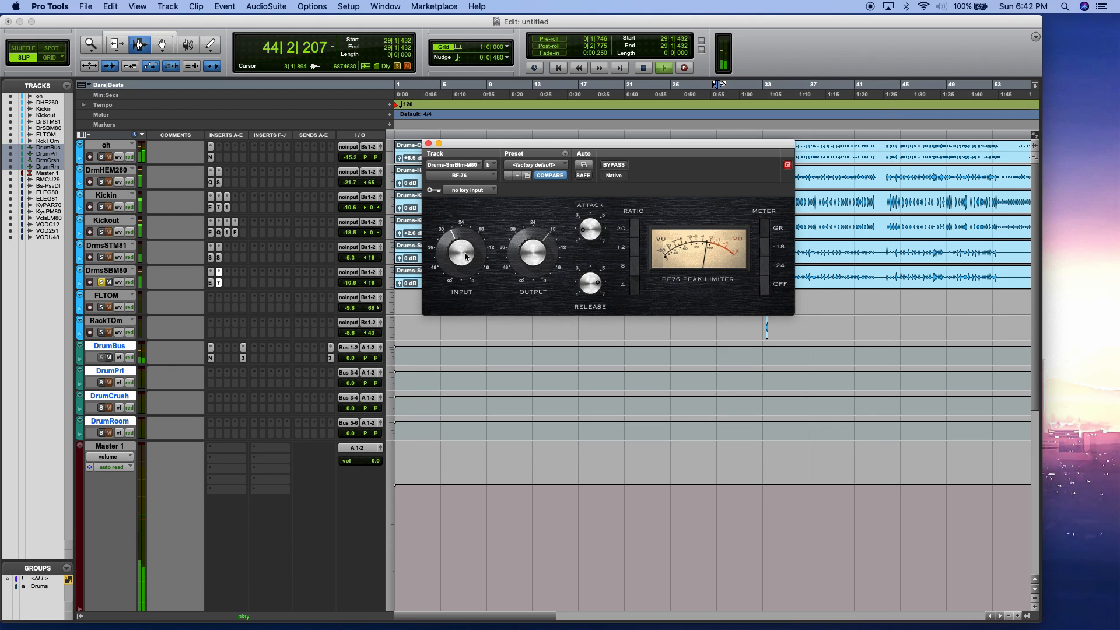
pyautogui.click(428, 143)
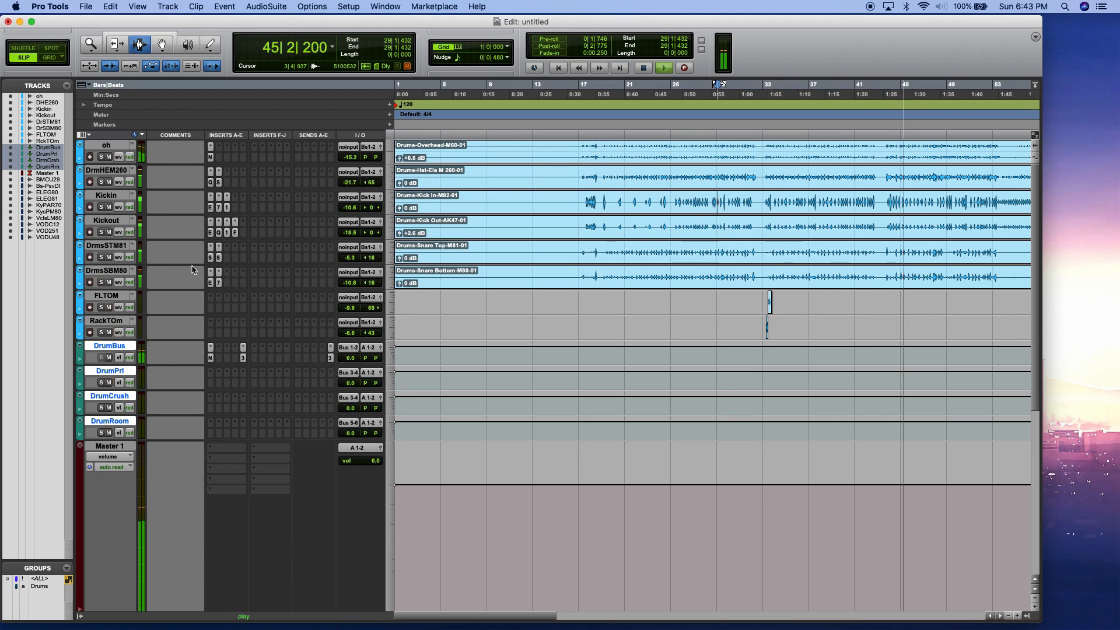
pyautogui.moveTo(350, 307)
pyautogui.mouseDown()
pyautogui.moveTo(350, 322)
pyautogui.moveTo(347, 275)
pyautogui.moveTo(347, 290)
pyautogui.mouseUp()
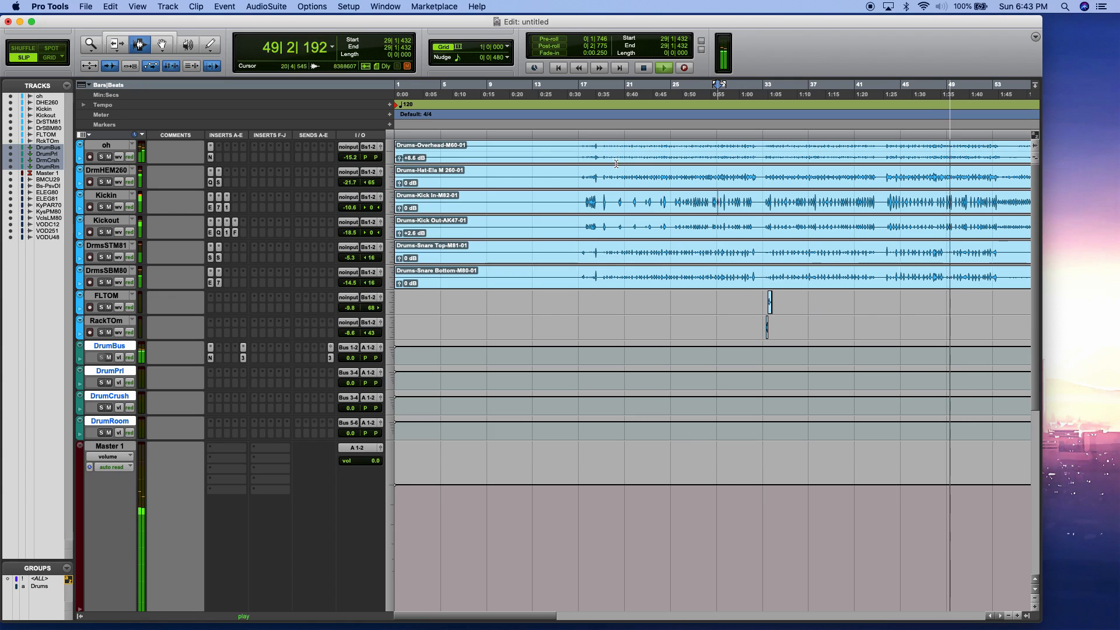
# - Set the oh track's volume to -14.5 dB and FLTOM's to -6.5 dB, playing the tom hit from bar 31
pyautogui.moveTo(350, 157)
pyautogui.mouseDown()
pyautogui.moveTo(351, 189)
pyautogui.moveTo(350, 161)
pyautogui.mouseUp()
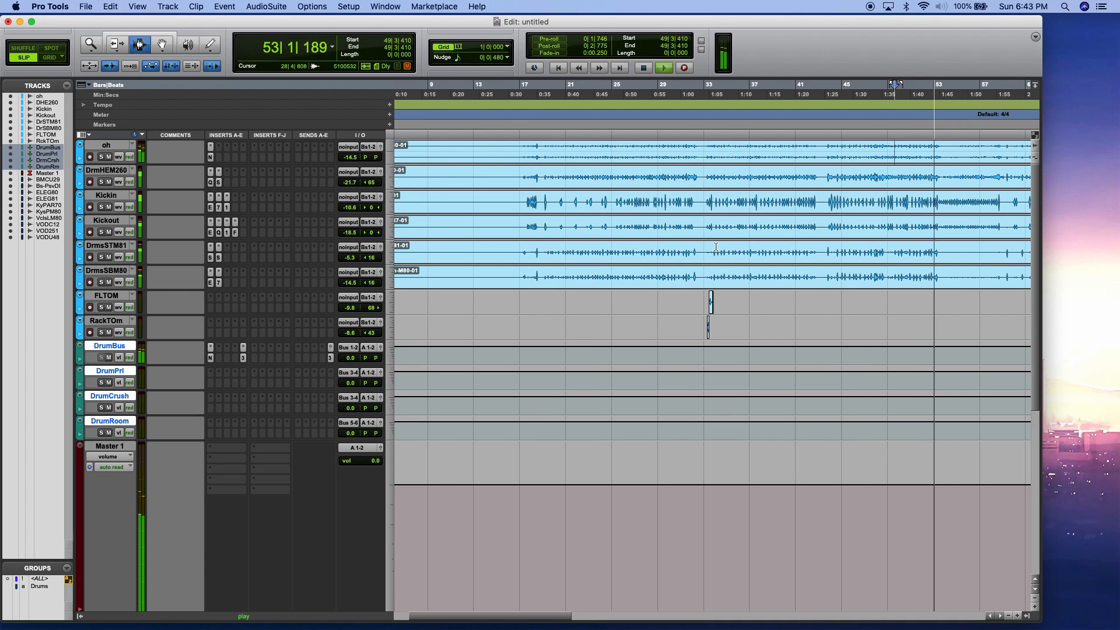
pyautogui.click(684, 264)
pyautogui.moveTo(350, 308); pyautogui.dragTo(352, 310)
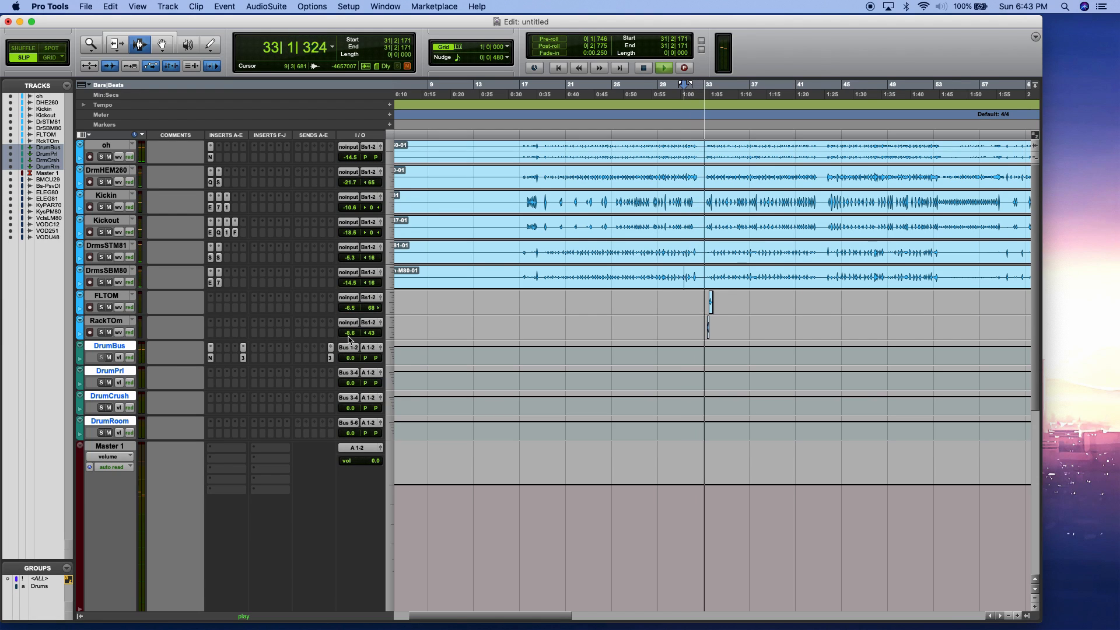
# - Insert the mono SOR8 plug-in in FLTOM's first insert slot and close its window
pyautogui.click(210, 308)
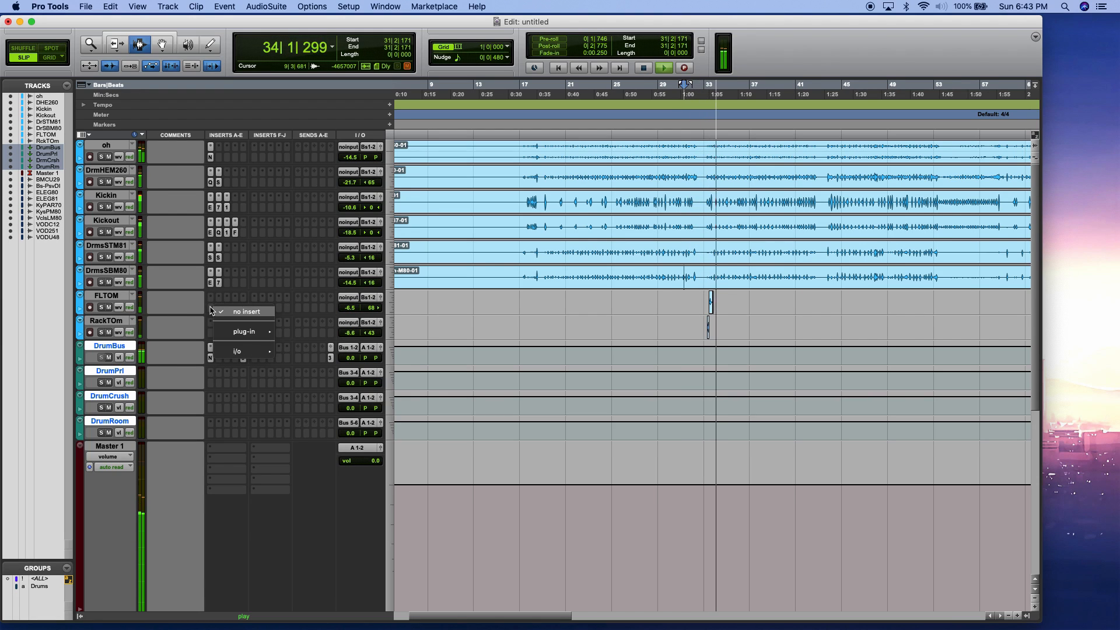
pyautogui.moveTo(244, 332)
pyautogui.moveTo(332, 348)
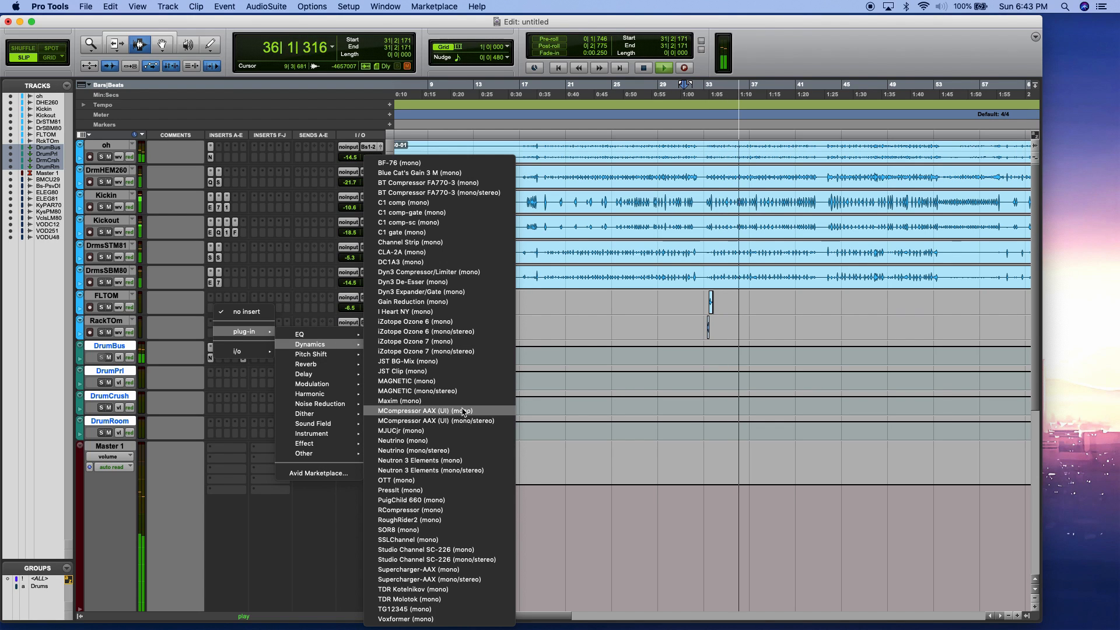
pyautogui.click(409, 529)
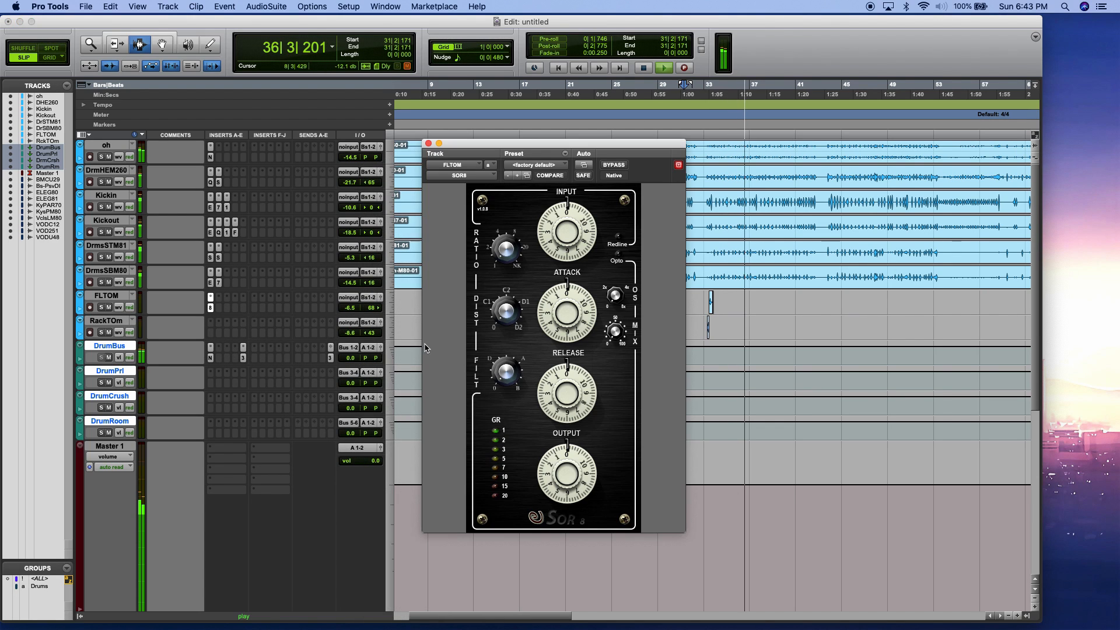
pyautogui.click(428, 142)
# - Replace the plug-in in FLTOM's first insert slot with the mono SSLChannel
pyautogui.click(211, 299)
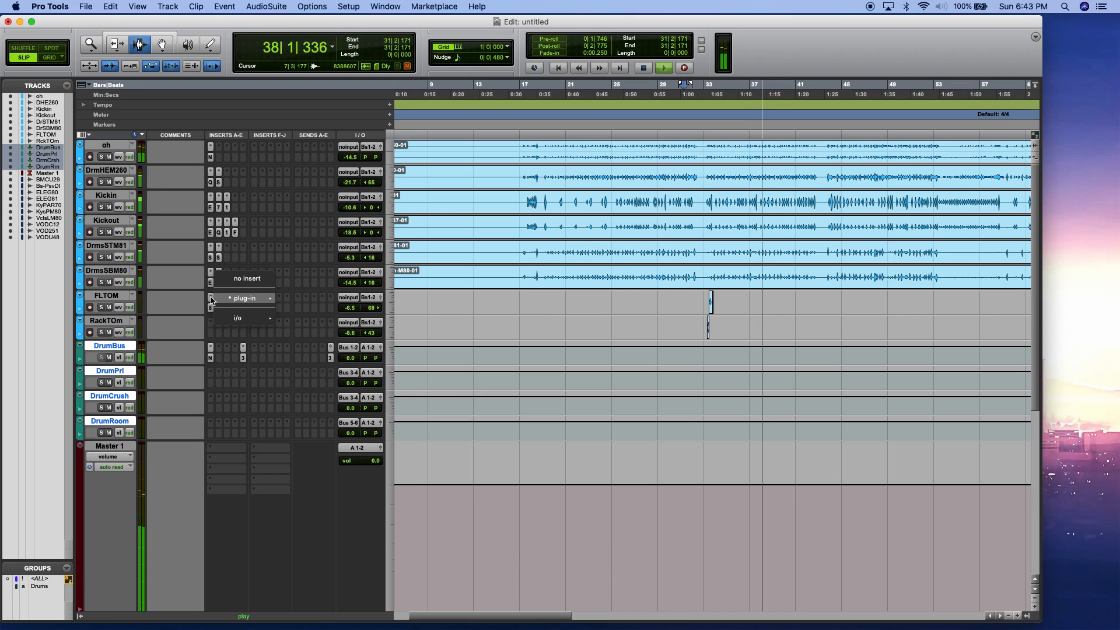
pyautogui.moveTo(245, 298)
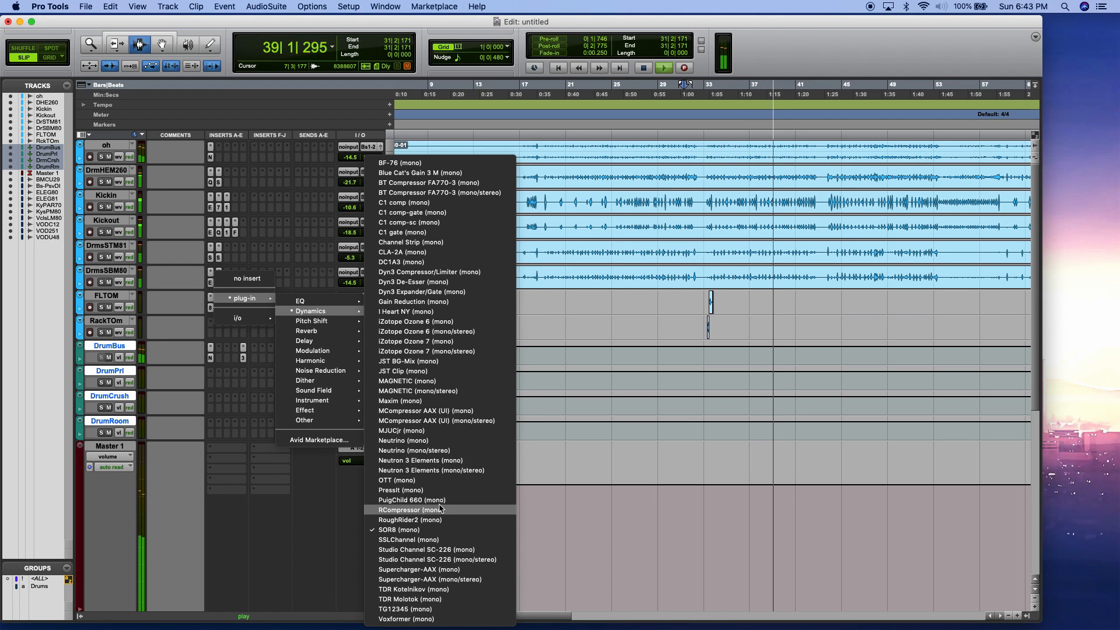
pyautogui.click(414, 539)
# - Engage and adjust the SSLChannel's high-pass and low-pass filters on FLTOM, playing the tom hit from bar 31
pyautogui.press('space')
pyautogui.click(702, 303)
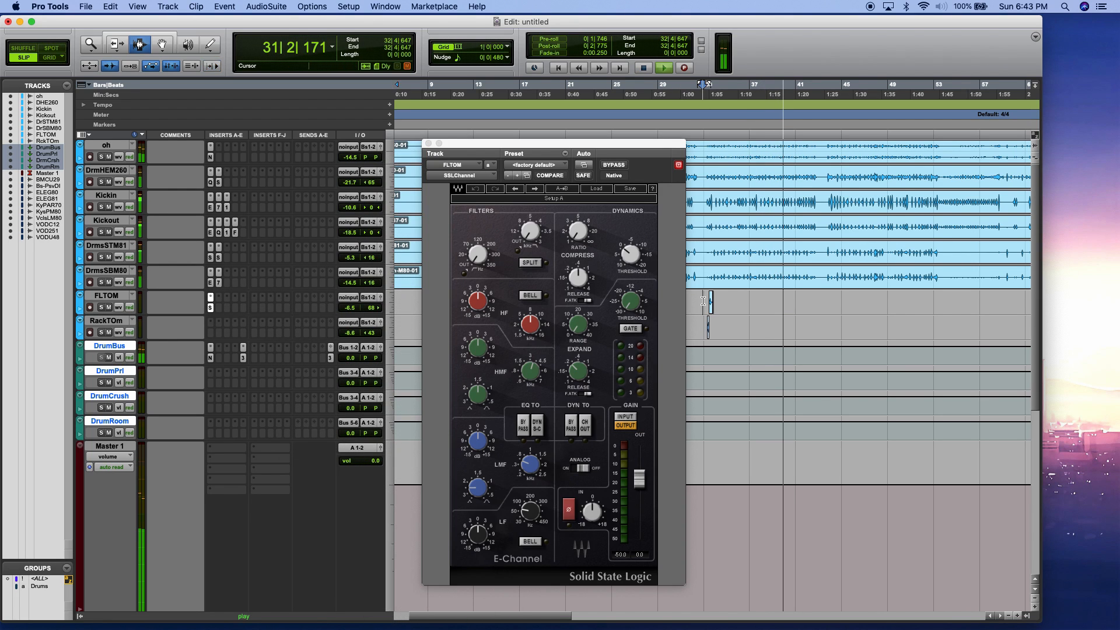
pyautogui.press('space')
pyautogui.moveTo(476, 260); pyautogui.dragTo(526, 229)
pyautogui.press('space')
pyautogui.click(707, 306)
pyautogui.press('space')
pyautogui.press('space')
pyautogui.click(690, 308)
pyautogui.press('space')
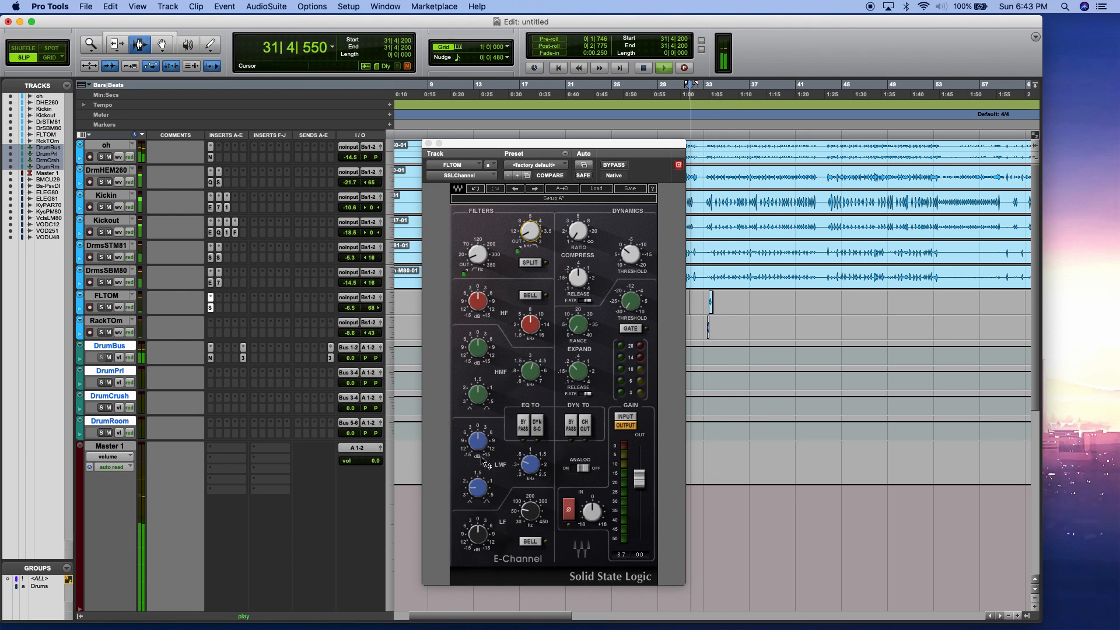
# - Boost the SSLChannel's LF band on FLTOM, adjust its frequency, switch it to bell shape, and replay the tom hit
pyautogui.moveTo(478, 528)
pyautogui.mouseDown()
pyautogui.moveTo(478, 516)
pyautogui.moveTo(531, 510)
pyautogui.moveTo(488, 531)
pyautogui.mouseUp()
pyautogui.click(530, 542)
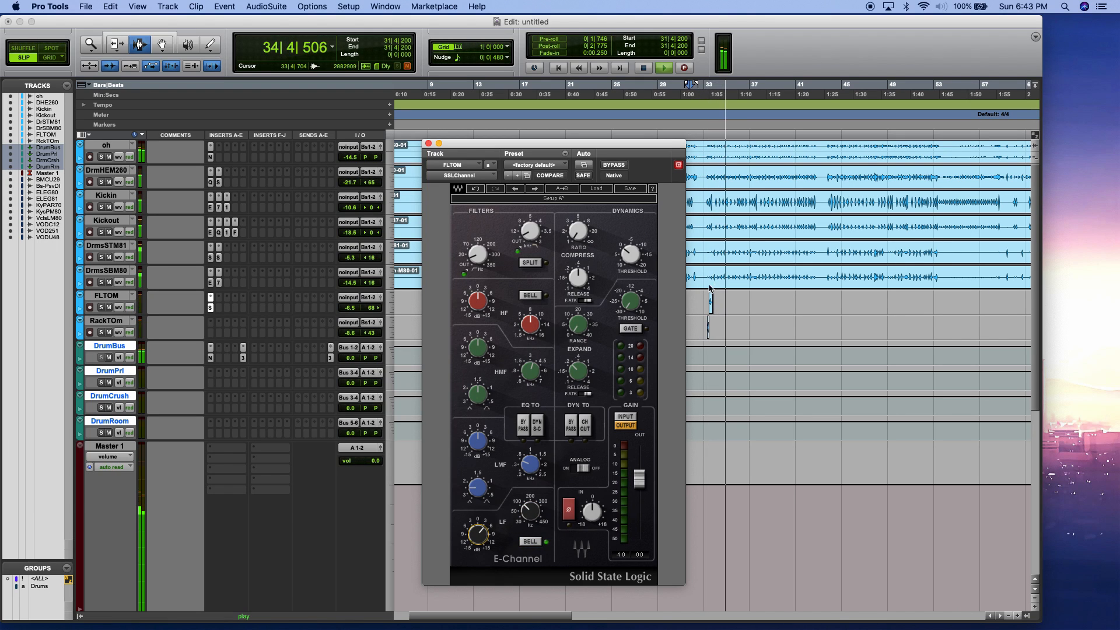
pyautogui.click(700, 302)
# - Adjust the SSLChannel's compressor ratio and threshold on FLTOM while replaying the tom hit near bar 33, and close the plug-in
pyautogui.moveTo(578, 233); pyautogui.dragTo(577, 220)
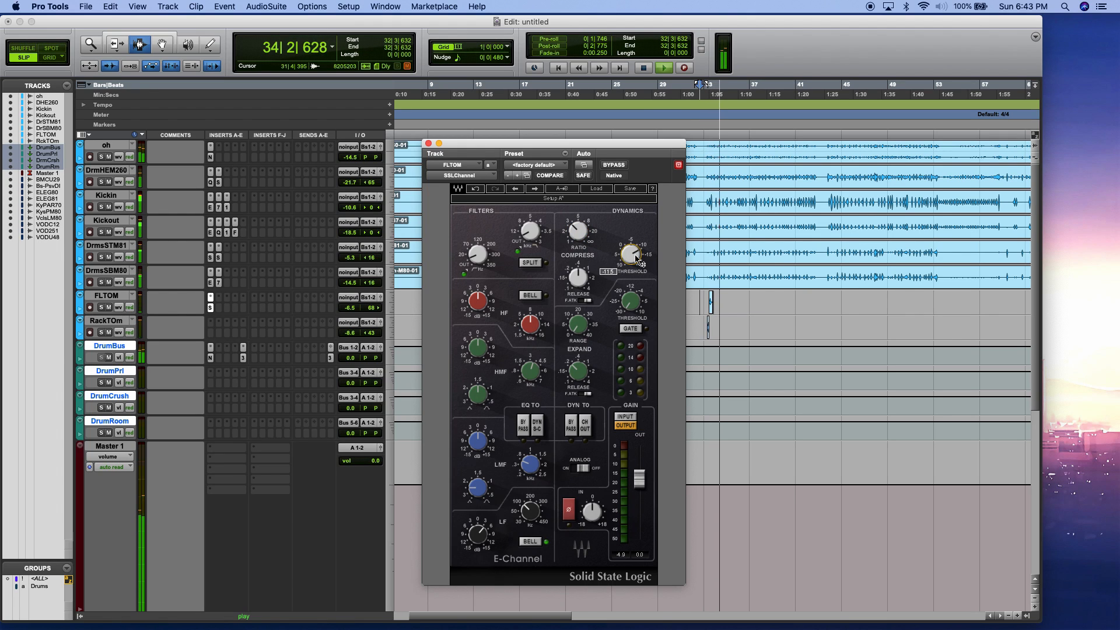
pyautogui.click(722, 308)
pyautogui.click(707, 312)
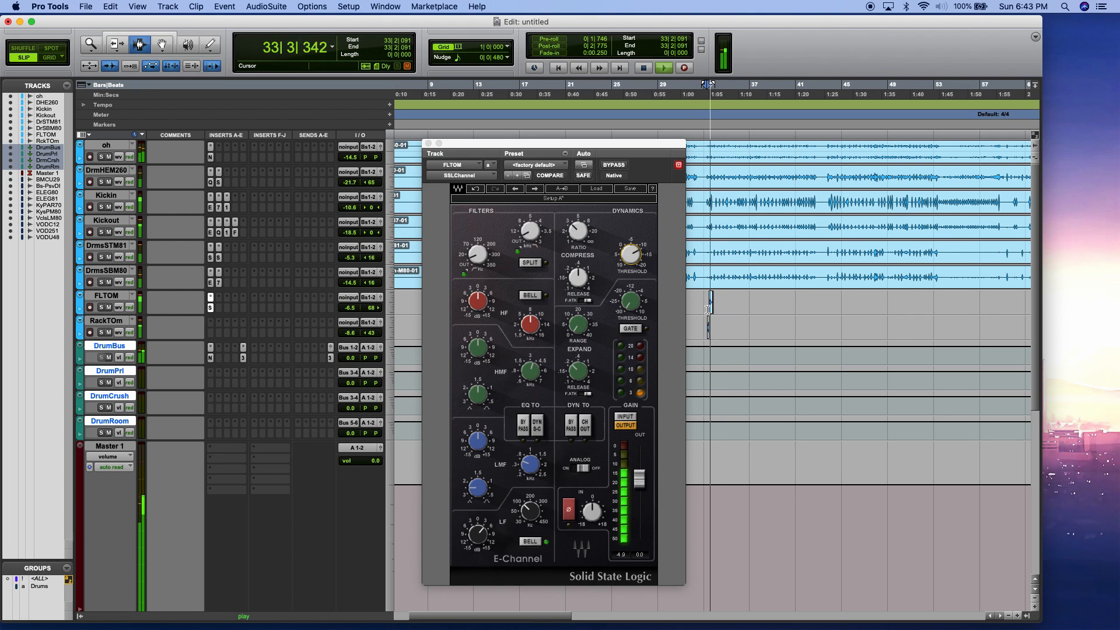
pyautogui.moveTo(631, 255); pyautogui.dragTo(631, 243)
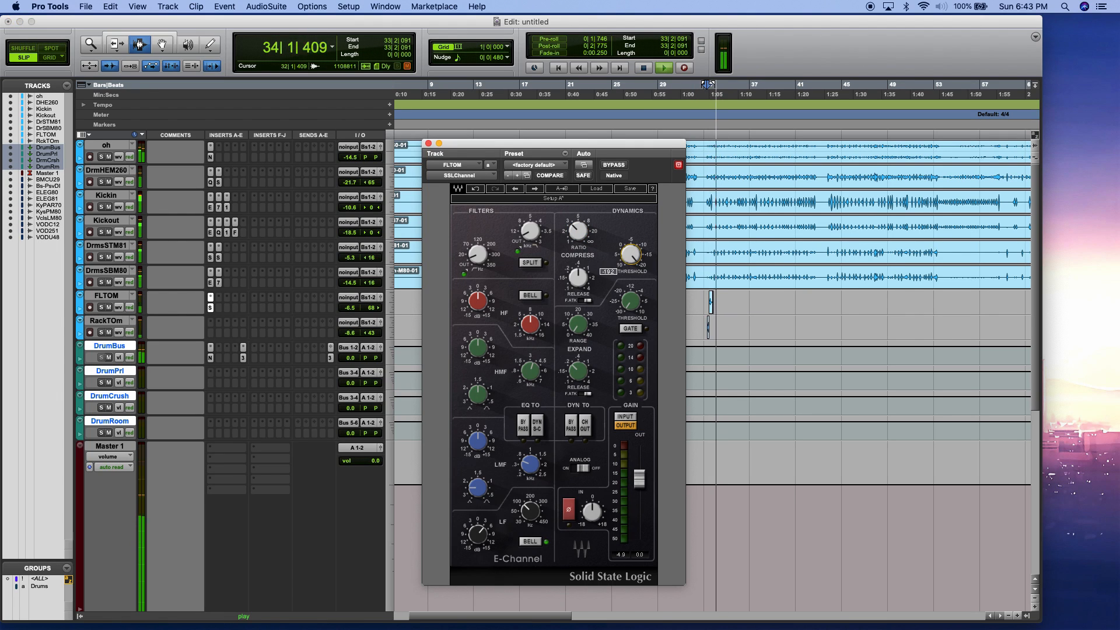
pyautogui.click(709, 305)
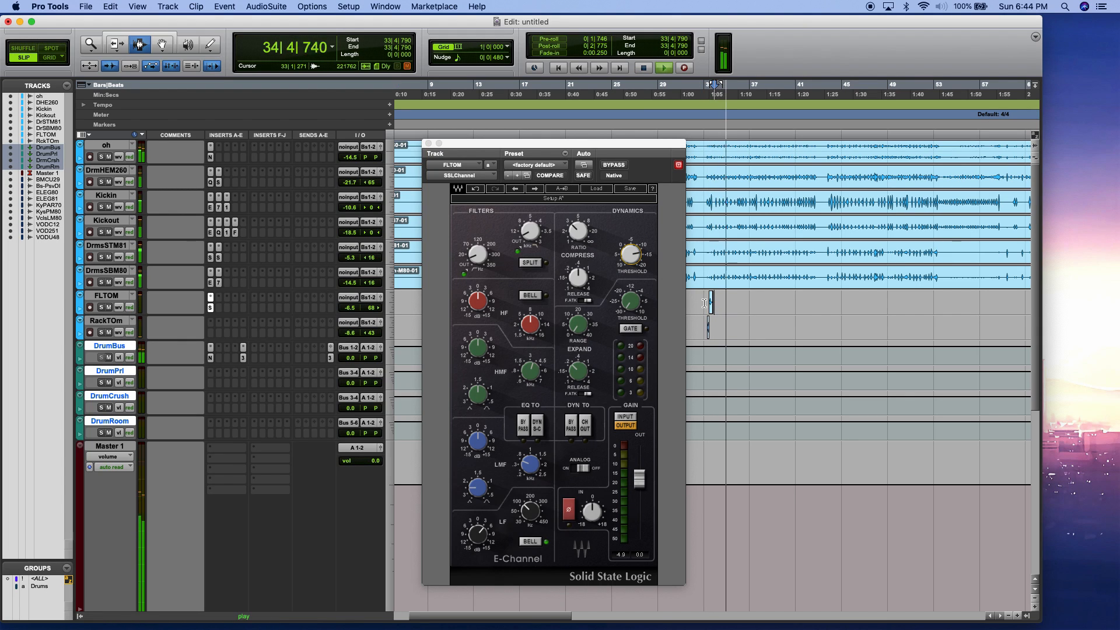
pyautogui.click(704, 302)
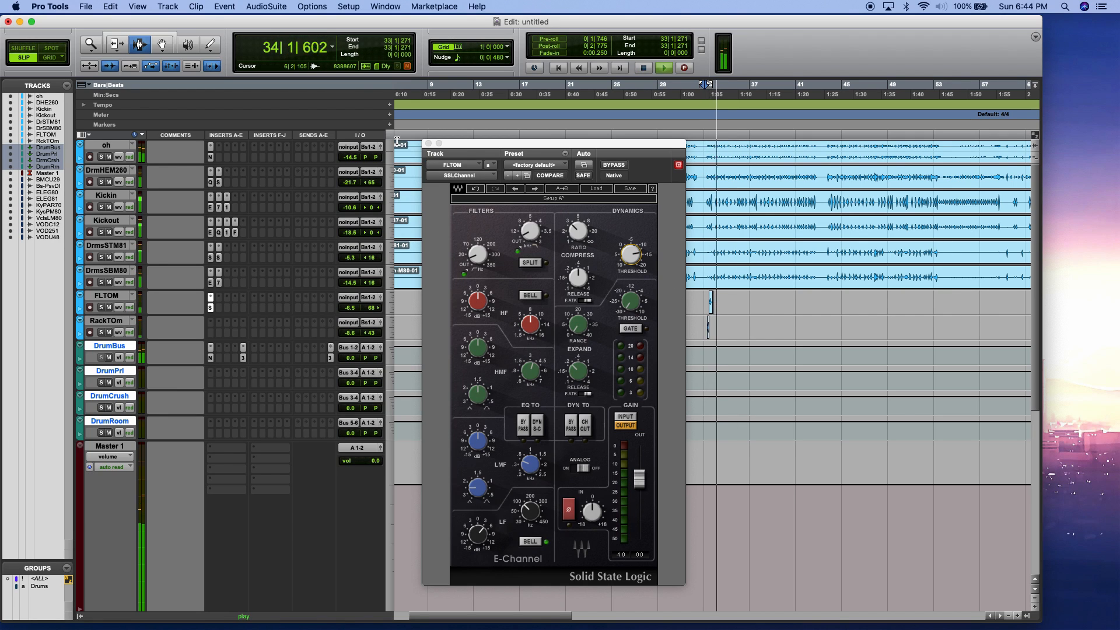
pyautogui.click(429, 144)
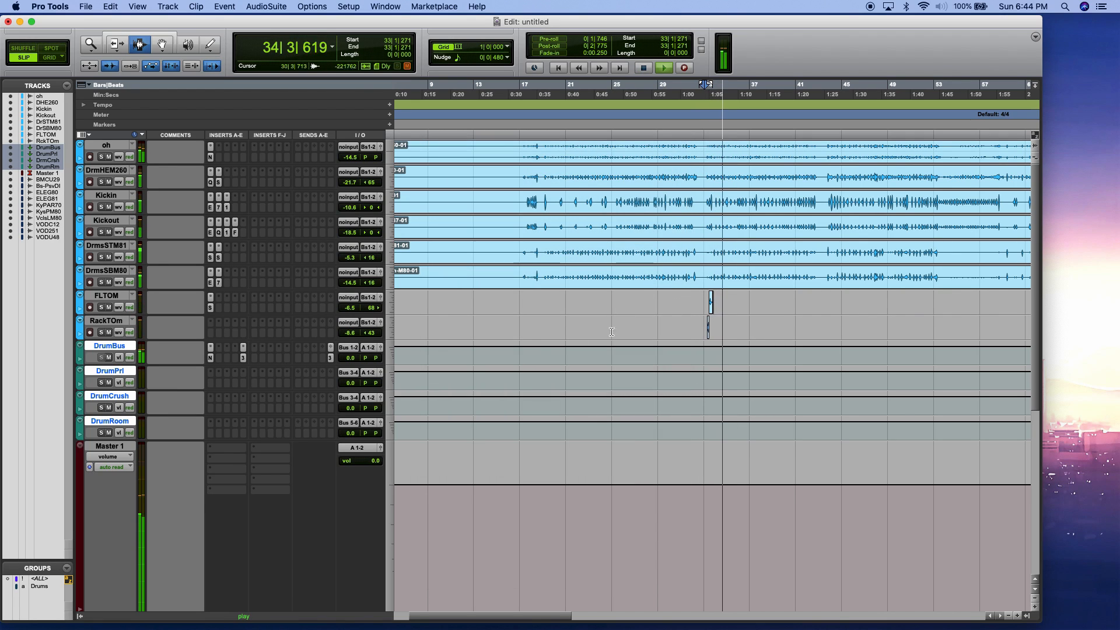
# - Insert the mono Channel Strip plug-in in RackTOm's first insert slot and play the tom hit from bar 33
pyautogui.click(217, 337)
pyautogui.moveTo(245, 357)
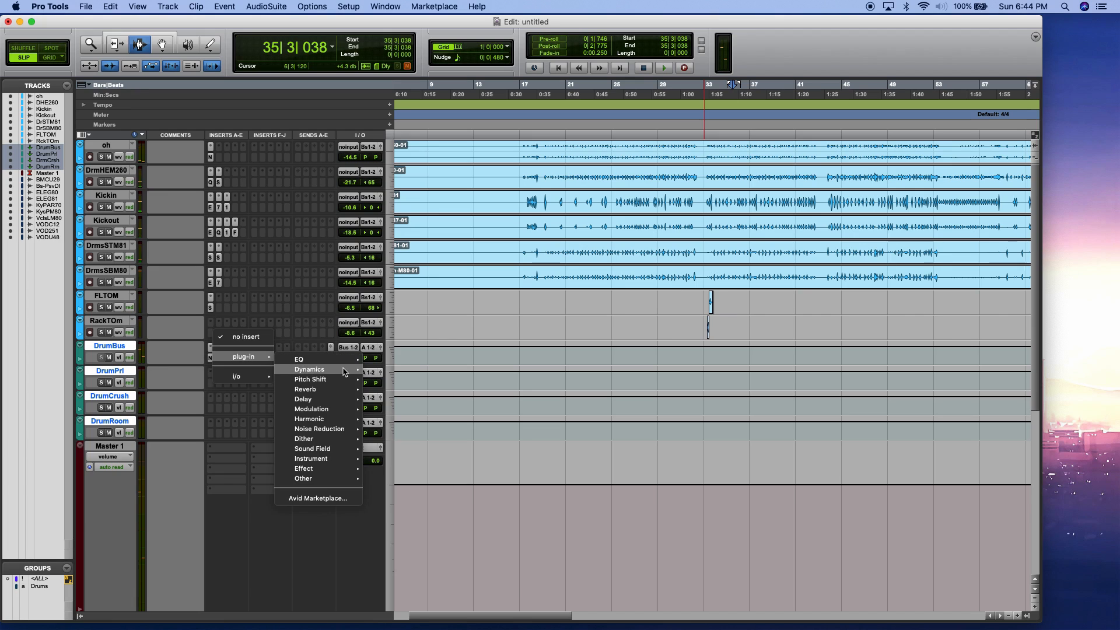
pyautogui.moveTo(315, 369)
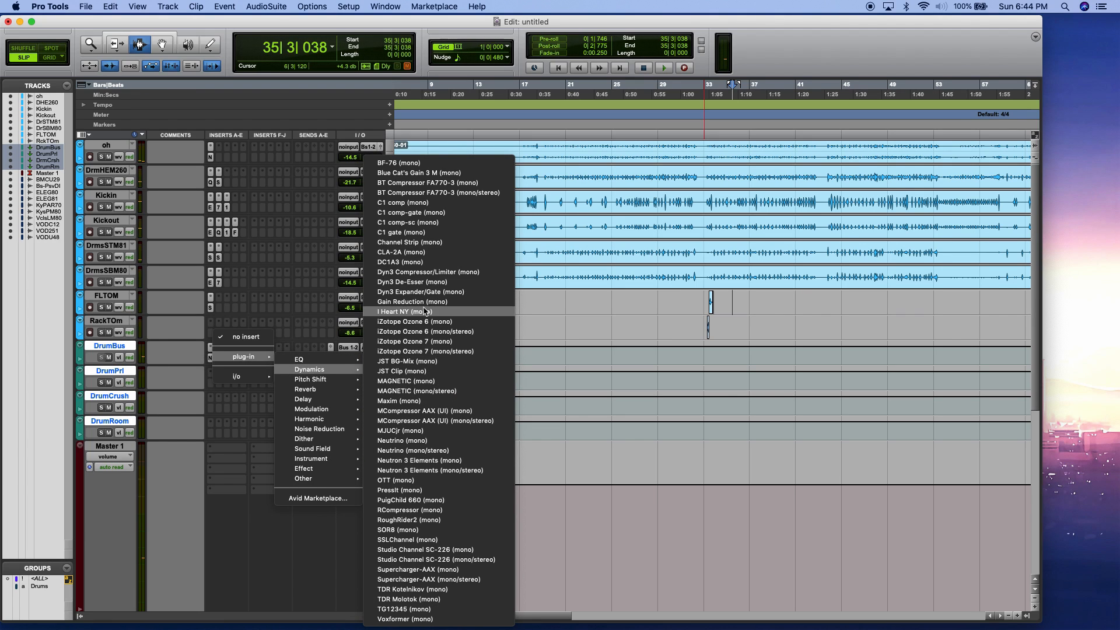
pyautogui.click(434, 252)
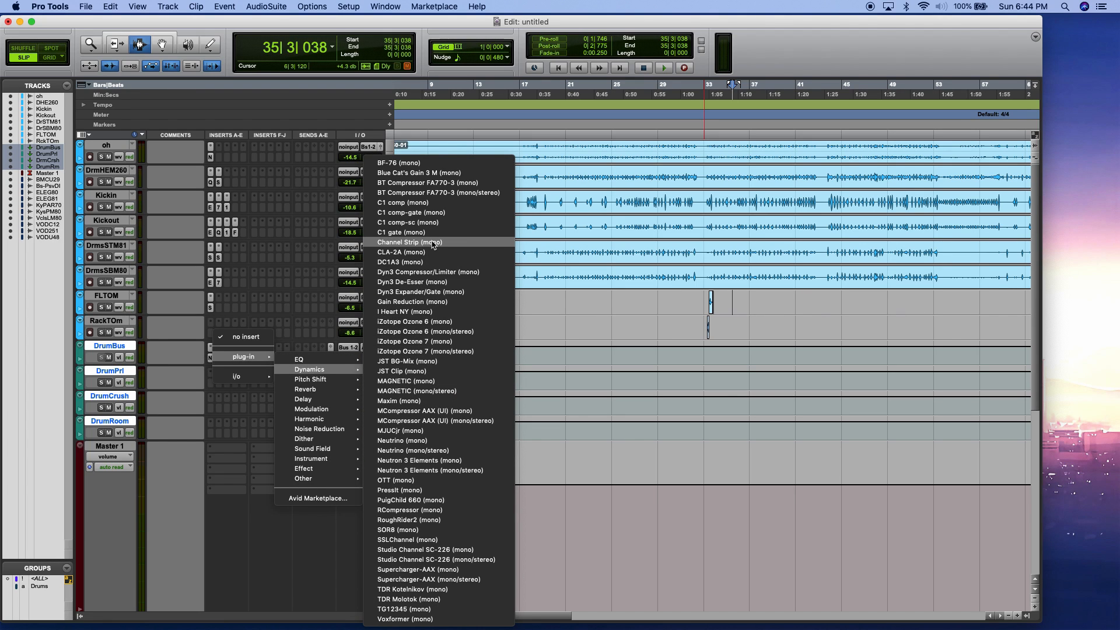
pyautogui.click(705, 325)
pyautogui.press('space')
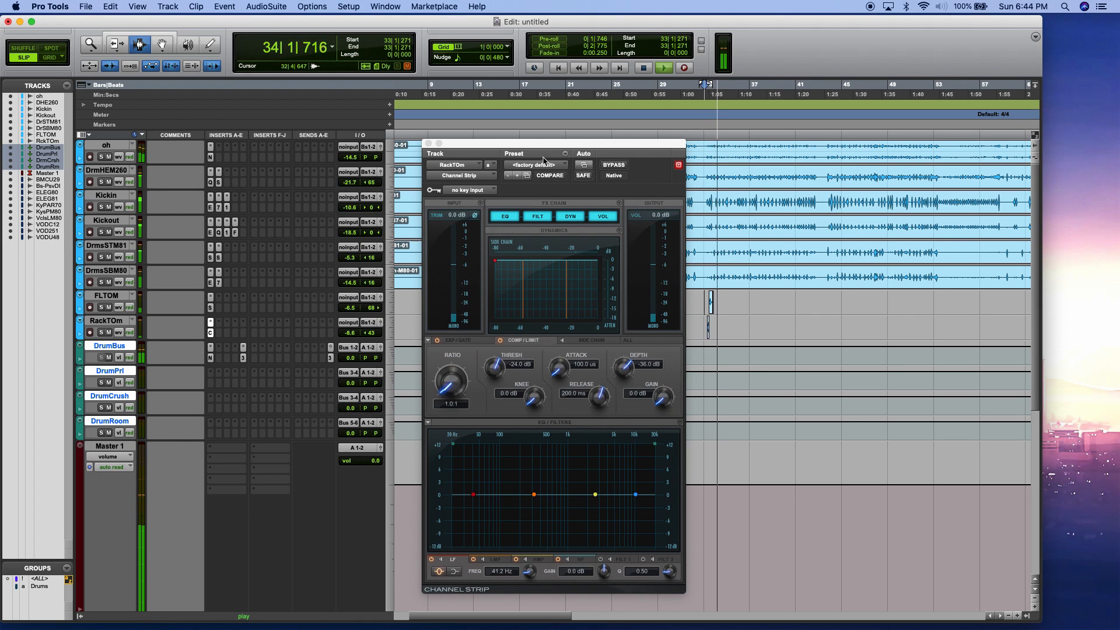
# - Load the Hard Rack Tom preset in RackTOm's Channel Strip and play the hit from bar 32
pyautogui.click(543, 163)
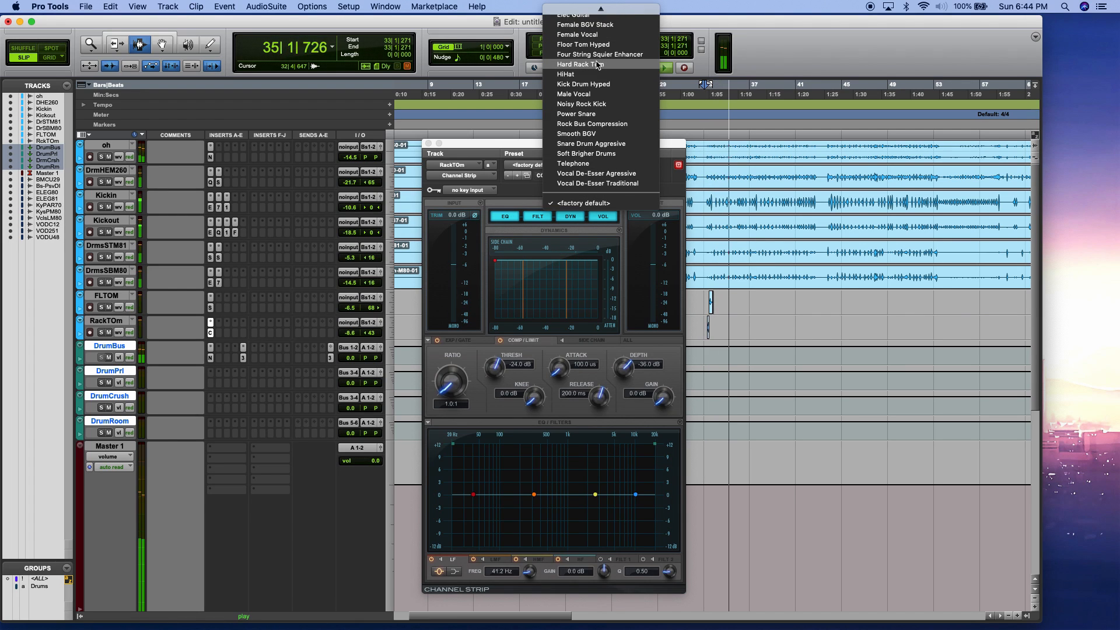
pyautogui.click(597, 64)
pyautogui.click(705, 319)
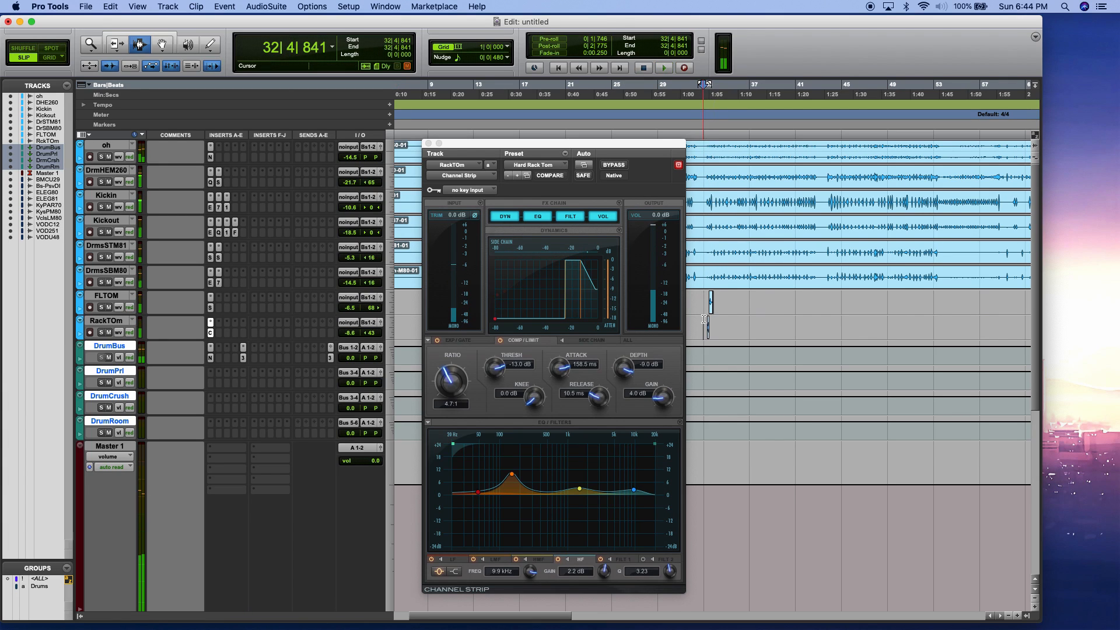
# - Lower RackTOm's Channel Strip low-mid EQ gain to 1.6 dB and output volume to -4.0 dB, replay the hit, and close the plug-in
pyautogui.moveTo(509, 475); pyautogui.dragTo(510, 484)
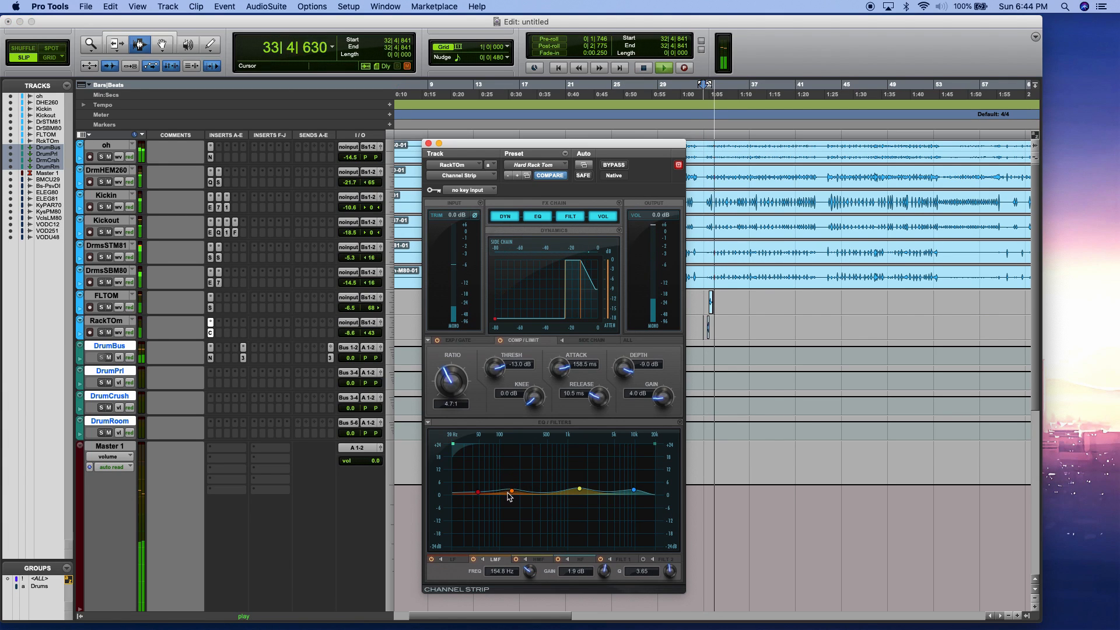
pyautogui.click(707, 334)
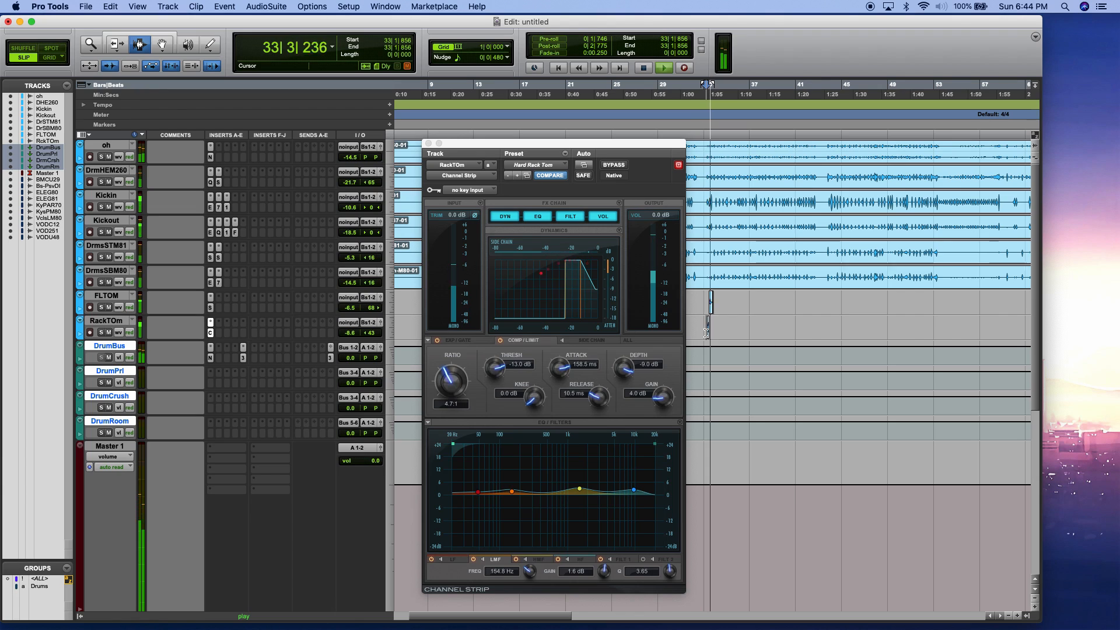
pyautogui.moveTo(674, 234); pyautogui.dragTo(663, 277)
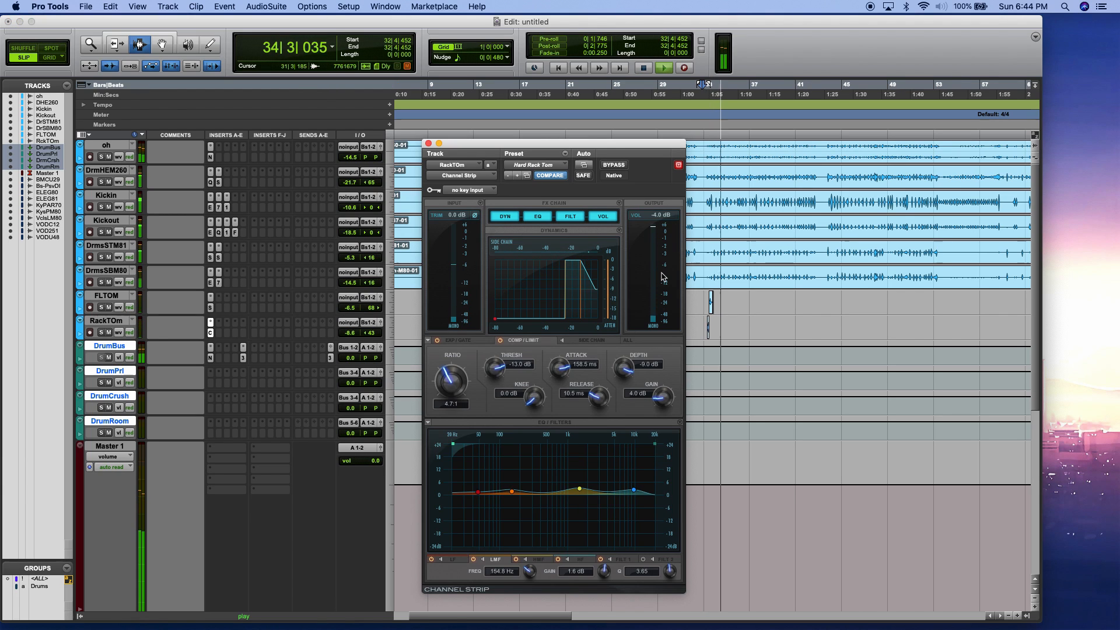
pyautogui.click(706, 326)
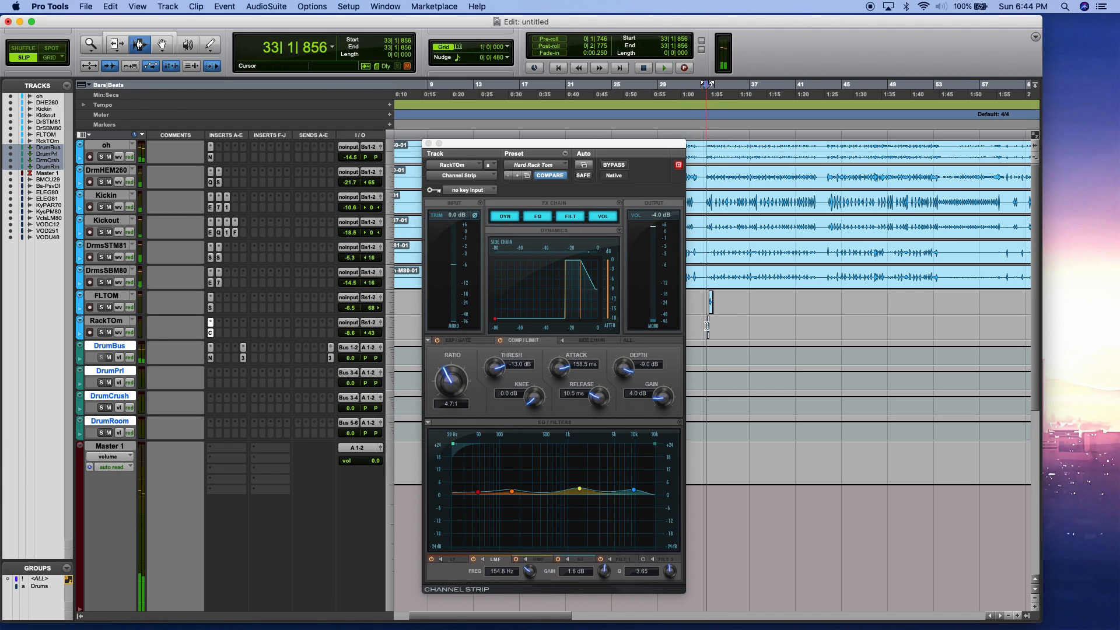
pyautogui.click(429, 143)
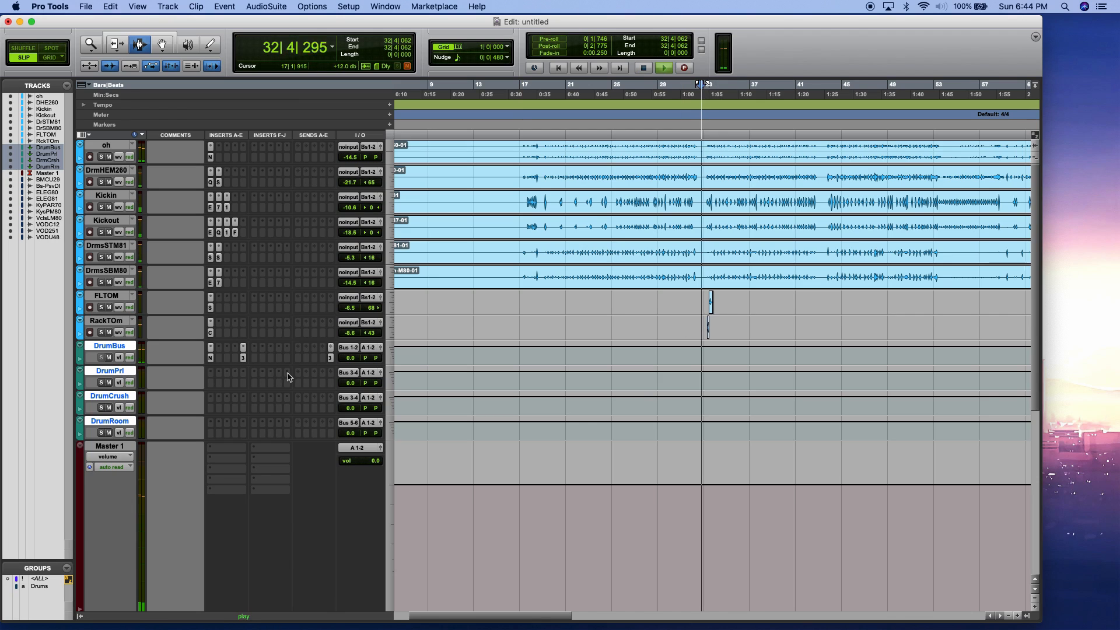
# - Insert the mono RCompressor plug-in in RackTOm's second insert slot
pyautogui.click(220, 336)
pyautogui.moveTo(252, 356)
pyautogui.moveTo(318, 369)
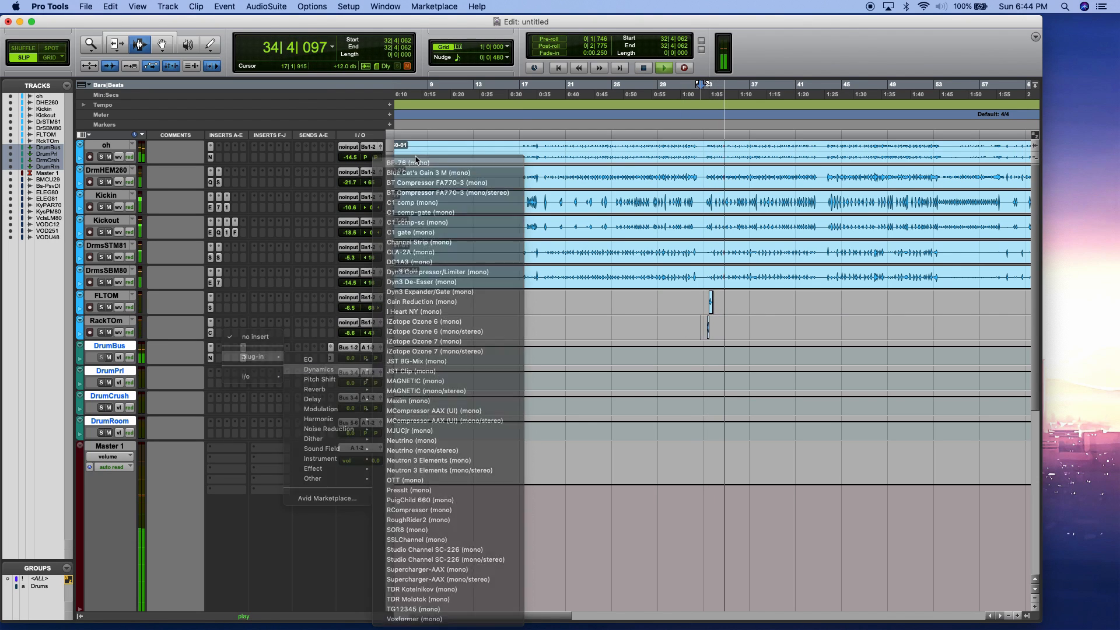
pyautogui.click(419, 510)
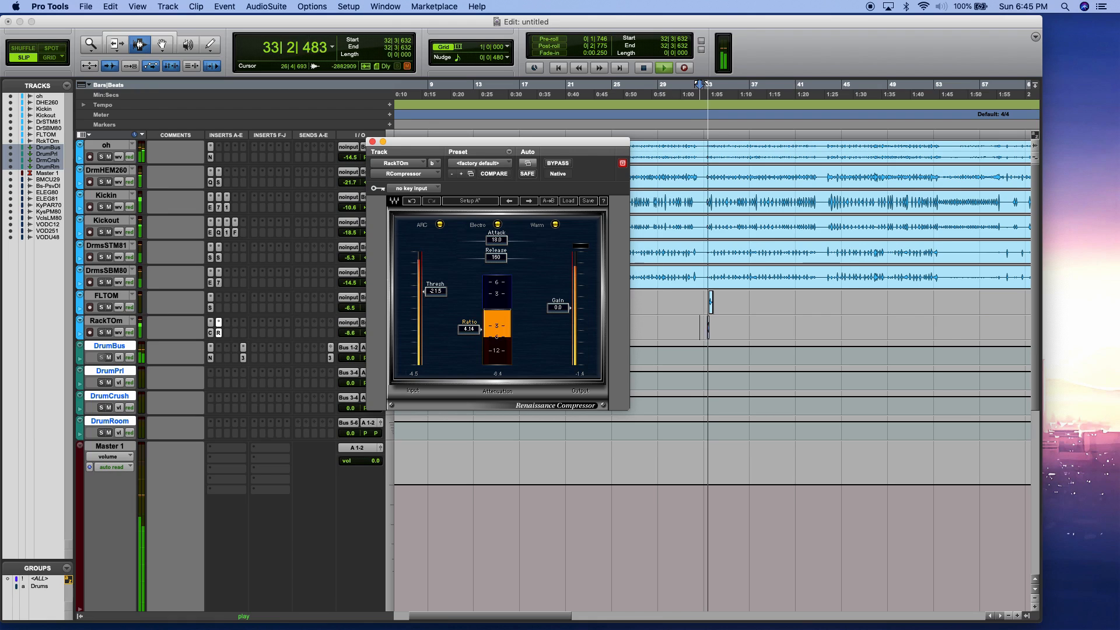
# - Set RackTOm's RCompressor to threshold -21.5, ratio 2.90 and attack 50.1 while playing the tom hit at bar 33
pyautogui.click(709, 321)
pyautogui.press('space')
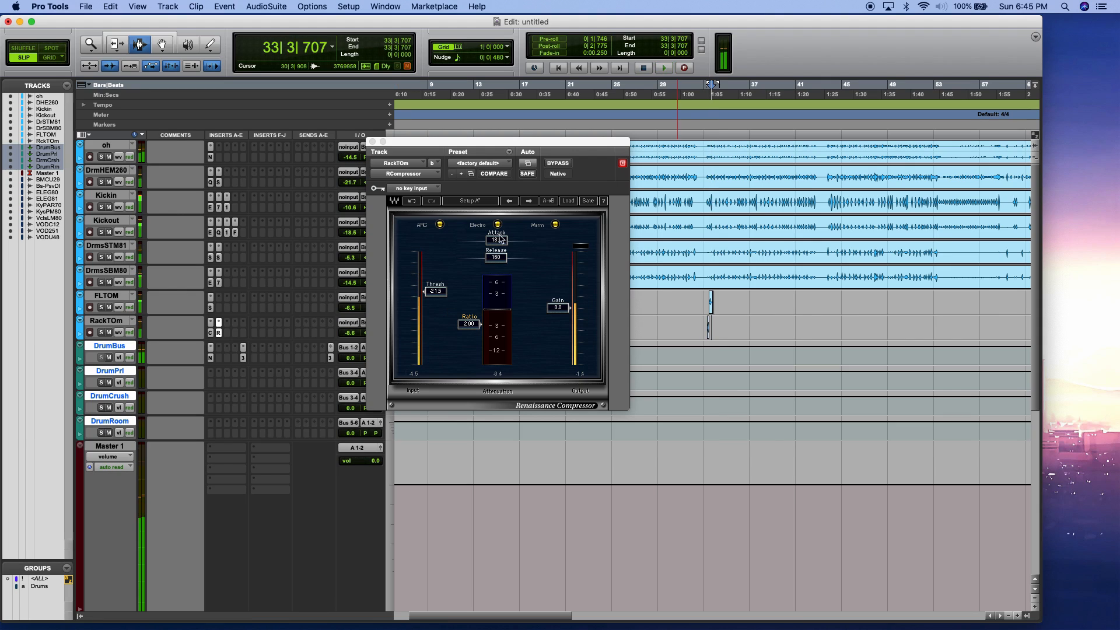
pyautogui.moveTo(501, 239); pyautogui.dragTo(501, 232)
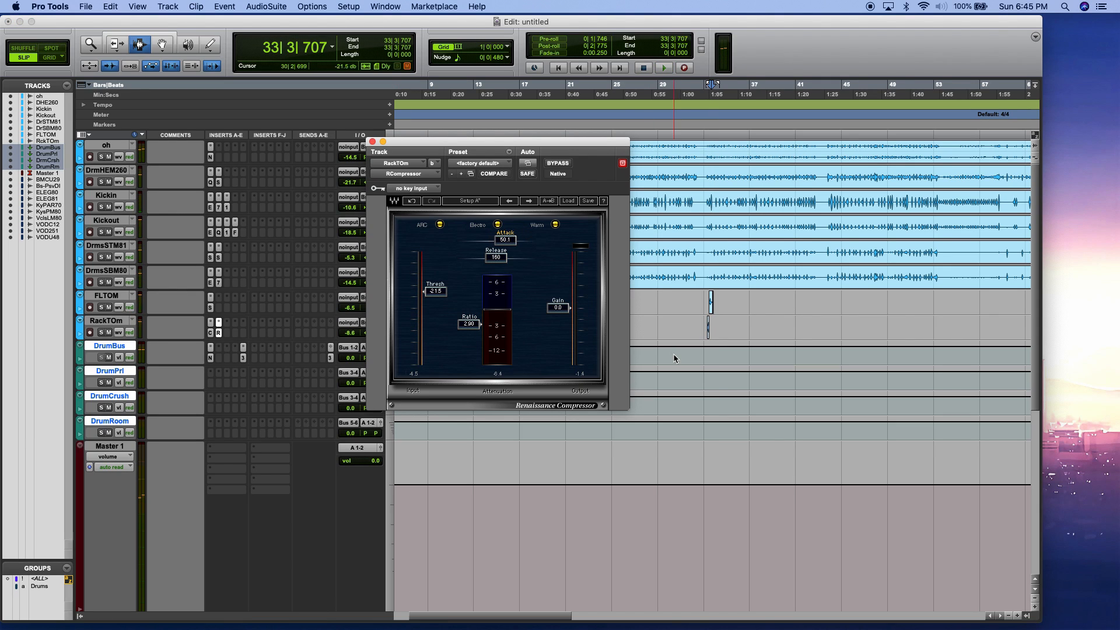
pyautogui.click(706, 325)
pyautogui.press('space')
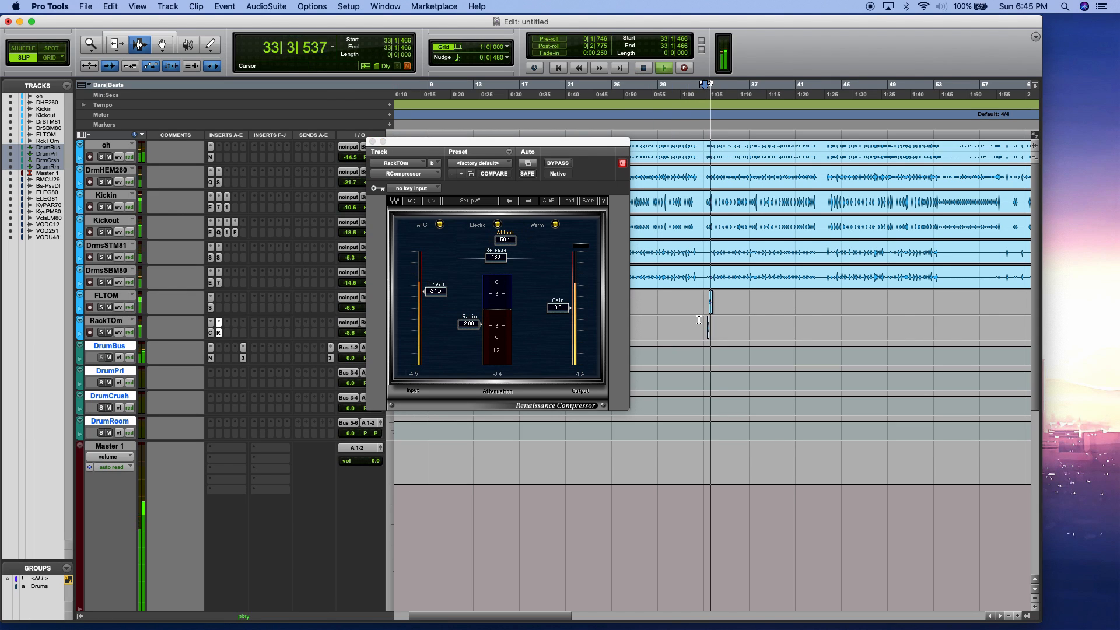
pyautogui.press('space')
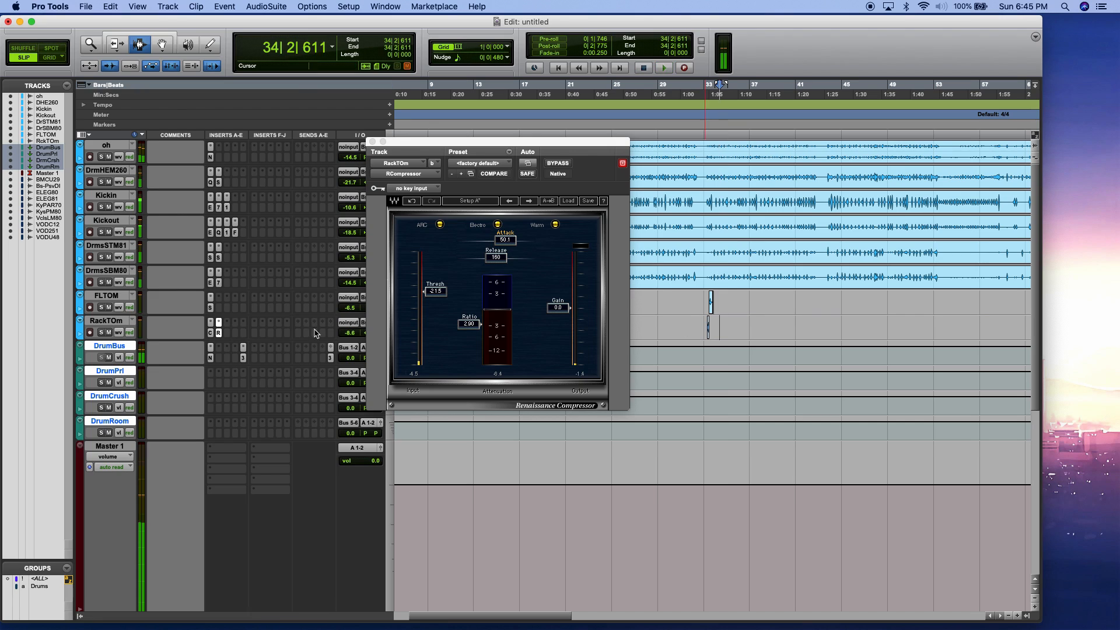
# - Set RackTOm's volume to -4.0 dB, replay the hit from bar 32, and close the RCompressor
pyautogui.press('space')
pyautogui.moveTo(352, 332); pyautogui.dragTo(352, 325)
pyautogui.click(699, 319)
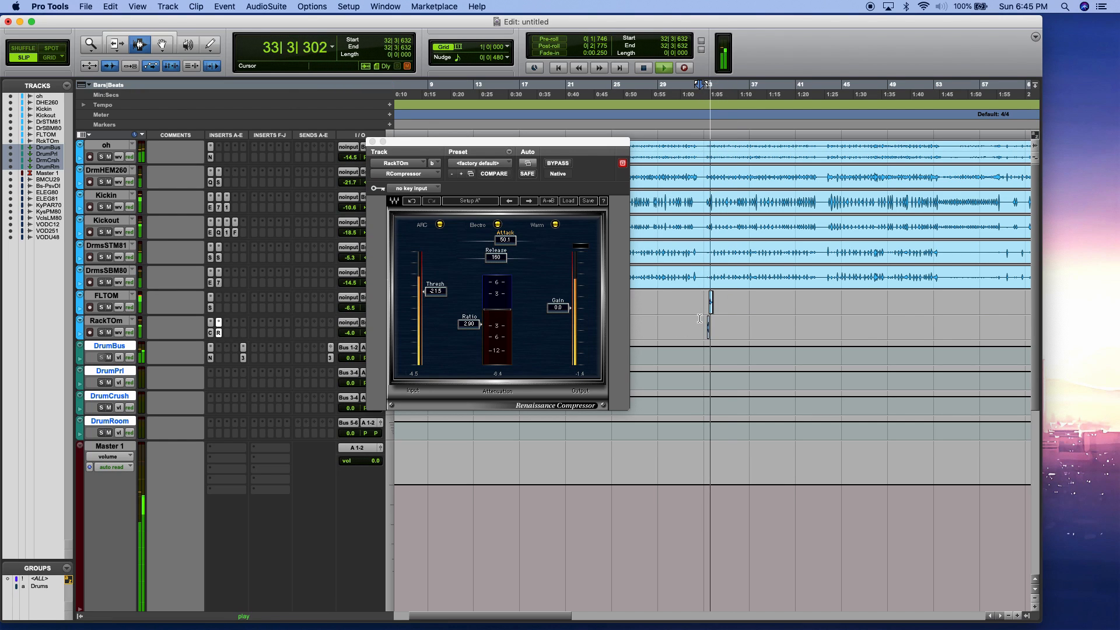
pyautogui.press('space')
pyautogui.press('space')
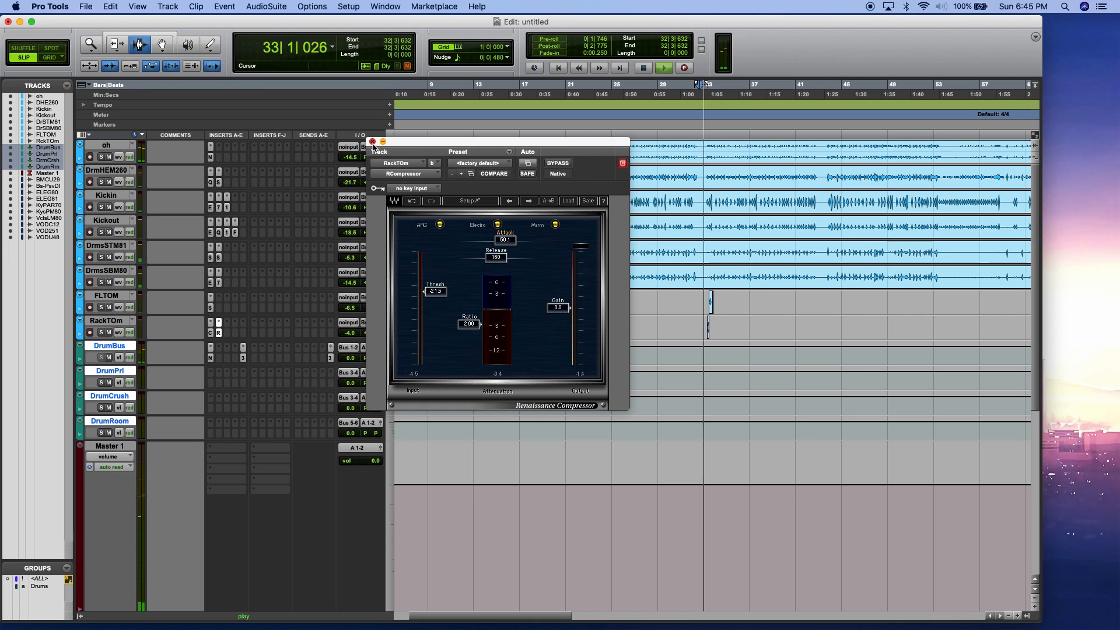
pyautogui.click(372, 142)
# - Raise the Kickin track's volume to -8.3 dB while the drums play
pyautogui.hscroll(10, 701, 340)
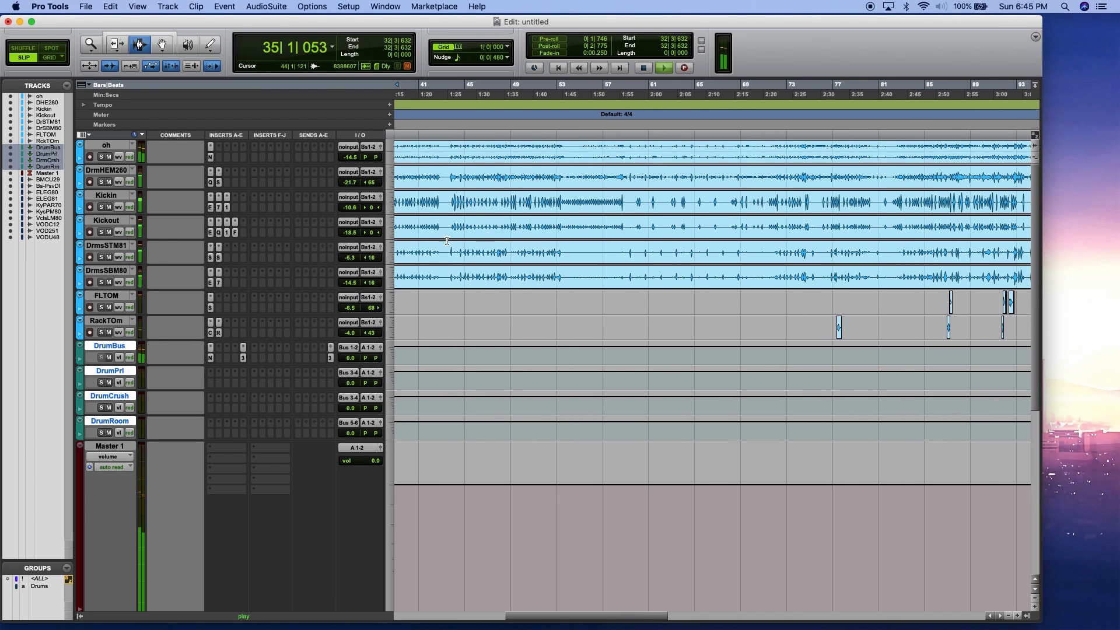
pyautogui.click(347, 211)
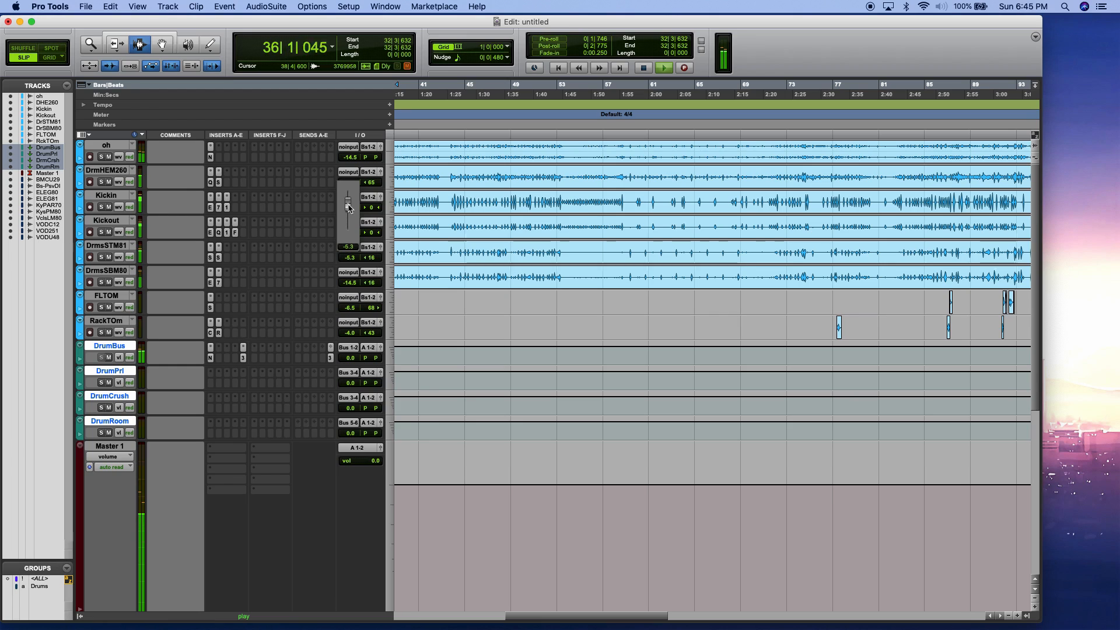
pyautogui.moveTo(348, 207); pyautogui.dragTo(349, 207)
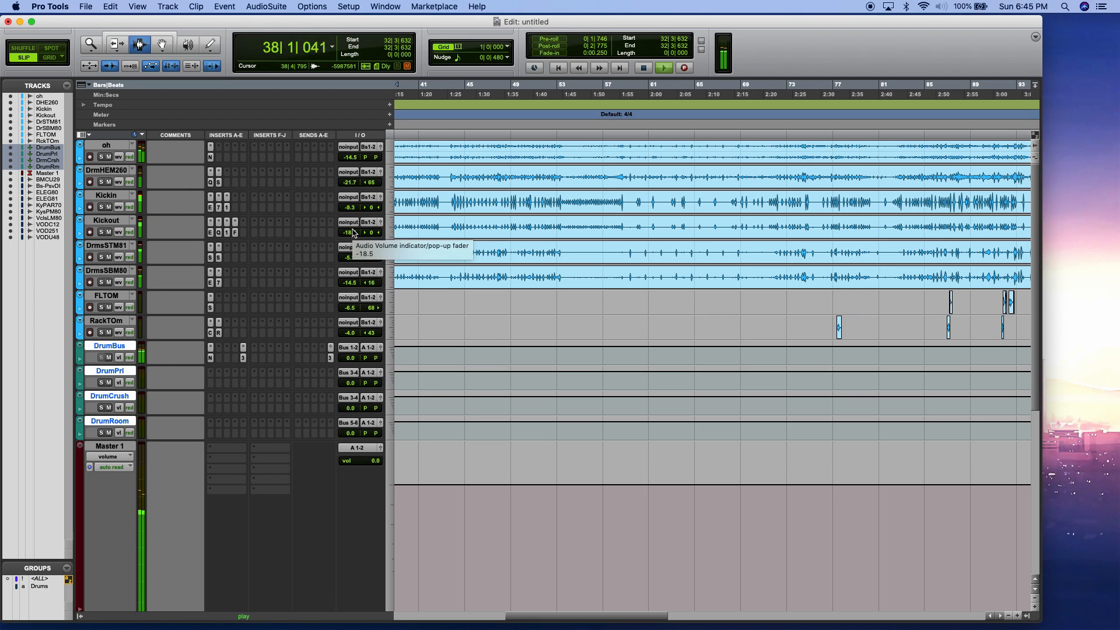
# - Set the DrumPrl track's input to Bus 7-8 (Stereo)
pyautogui.click(348, 373)
pyautogui.moveTo(406, 374)
pyautogui.moveTo(449, 376)
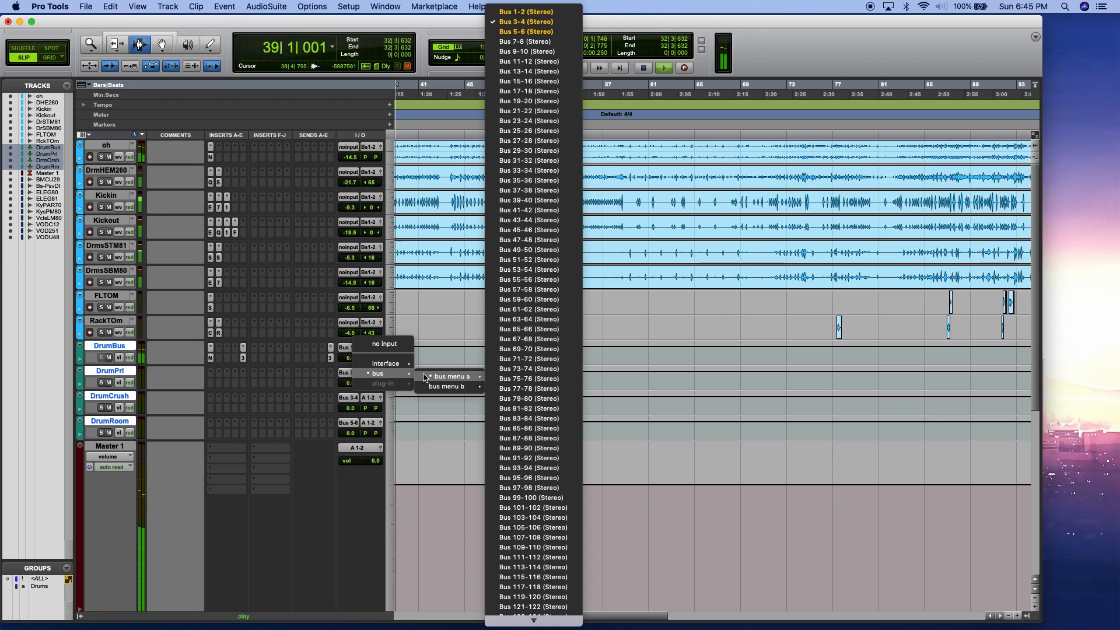
pyautogui.click(521, 48)
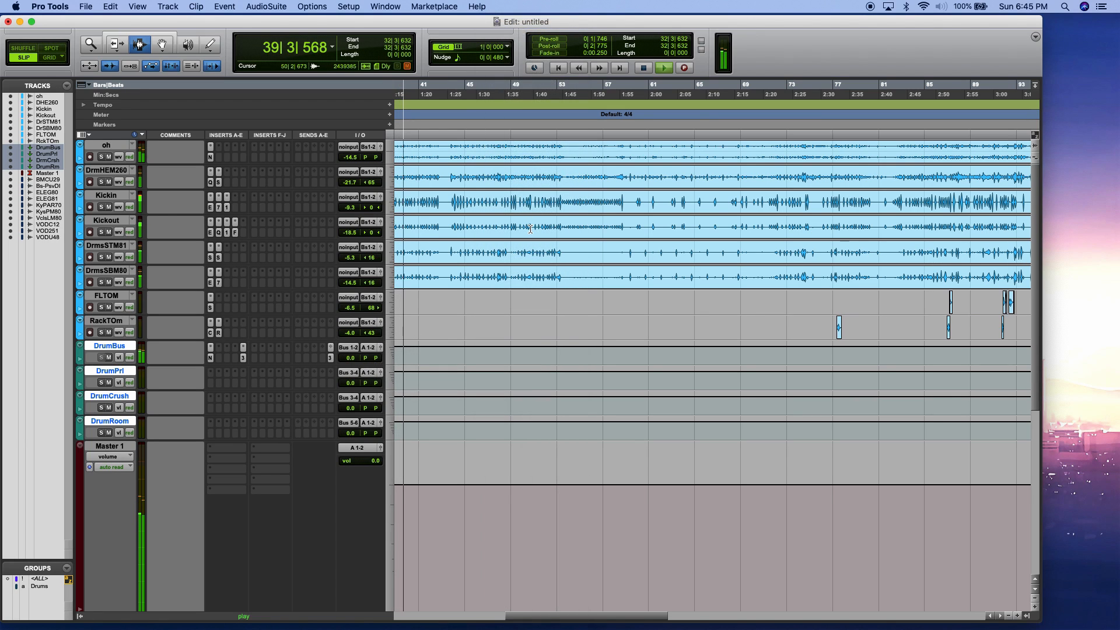
# - Stop playback and copy the Bus 7-8 send to the remaining close drum tracks in send slot C
pyautogui.press('space')
pyautogui.moveTo(315, 227); pyautogui.dragTo(315, 253)
pyautogui.moveTo(315, 252); pyautogui.dragTo(316, 278)
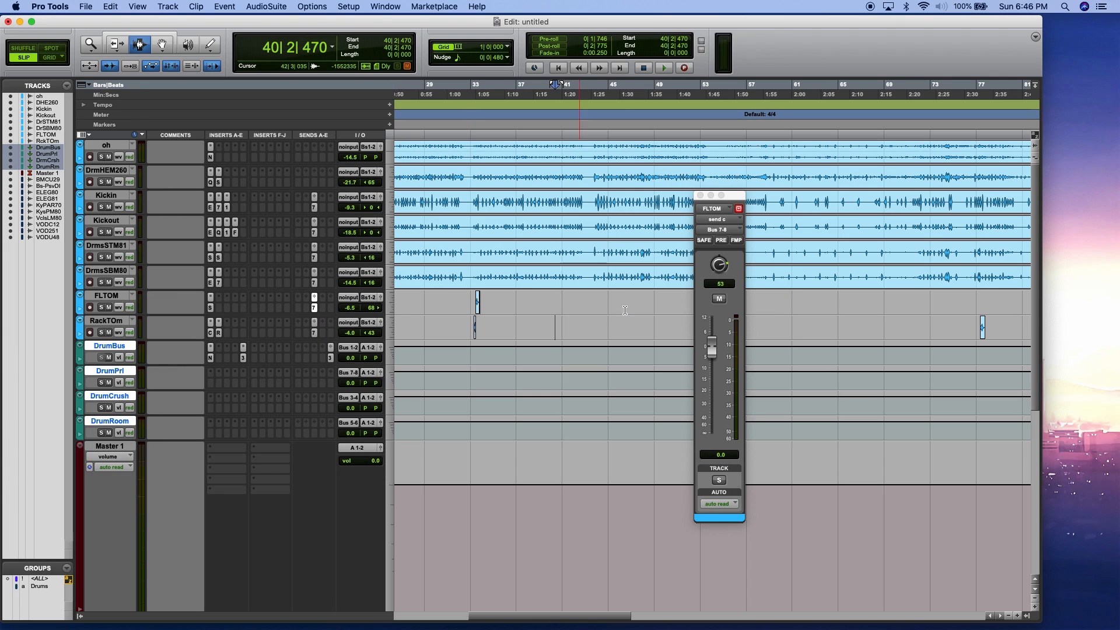
# - Pan FLTOM's and RackTOm's Bus 7-8 sends to -47 while auditioning the tom hits around bar 33, and close the send window
pyautogui.click(476, 308)
pyautogui.press('space')
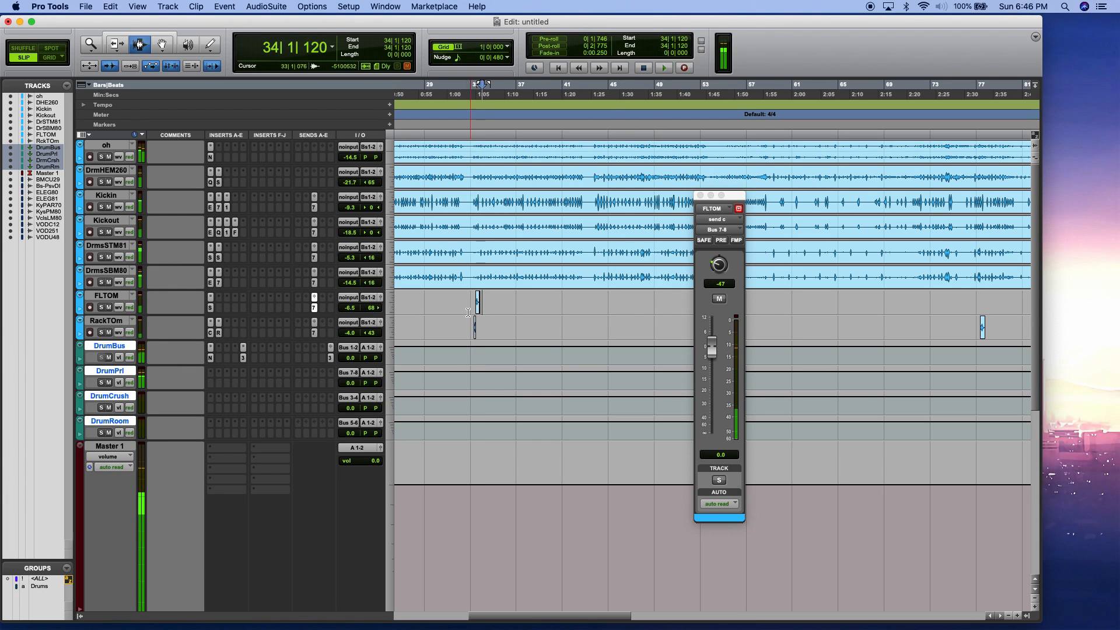
pyautogui.click(467, 312)
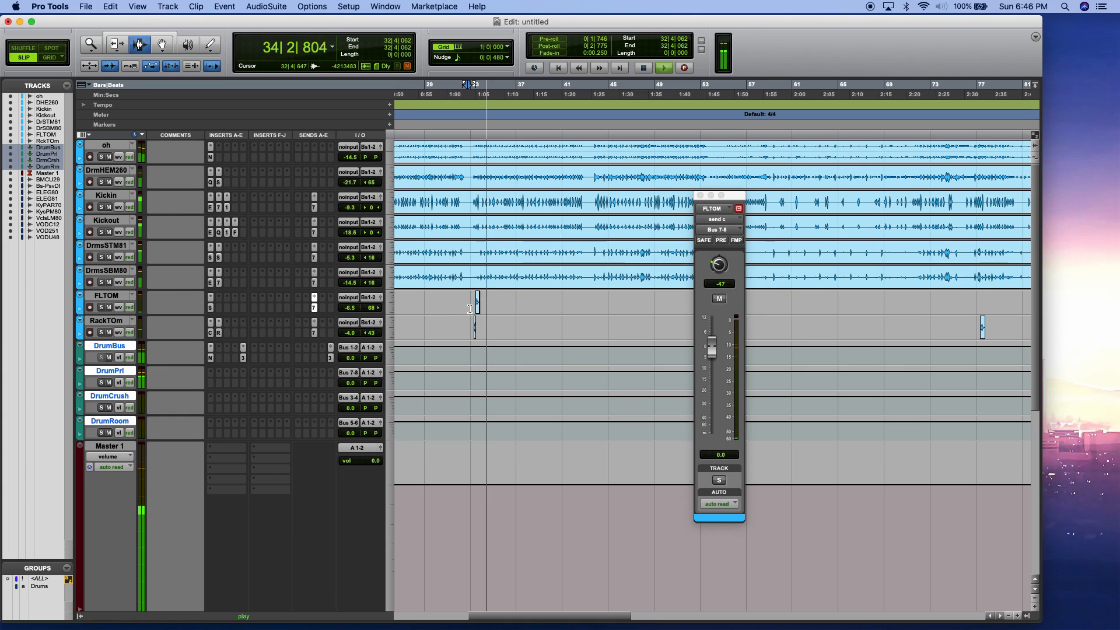
pyautogui.press('space')
pyautogui.click(314, 308)
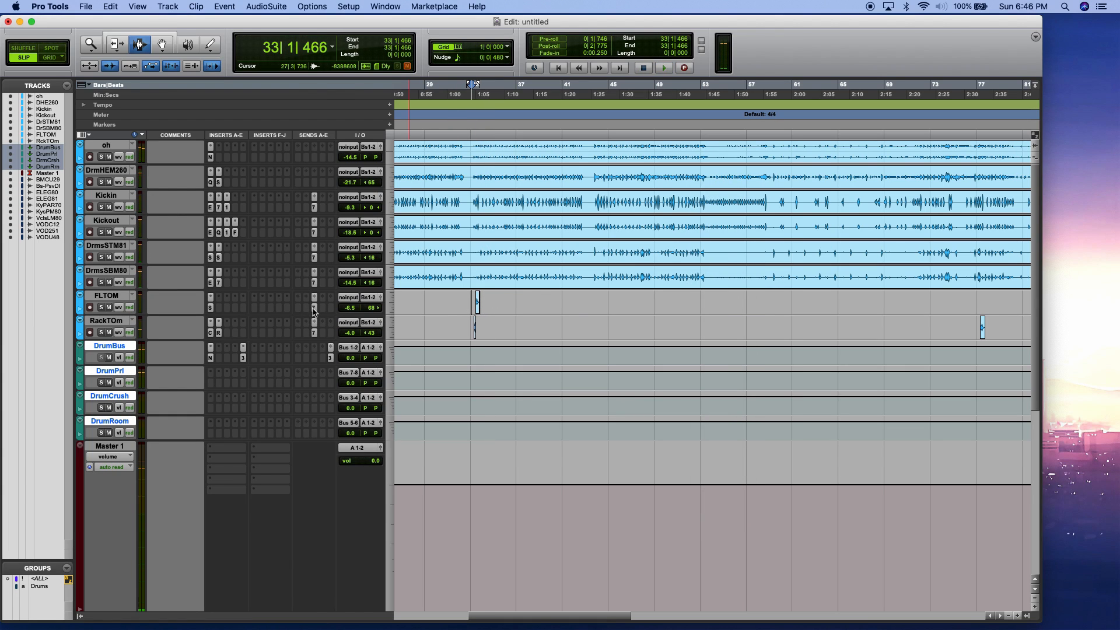
pyautogui.click(314, 308)
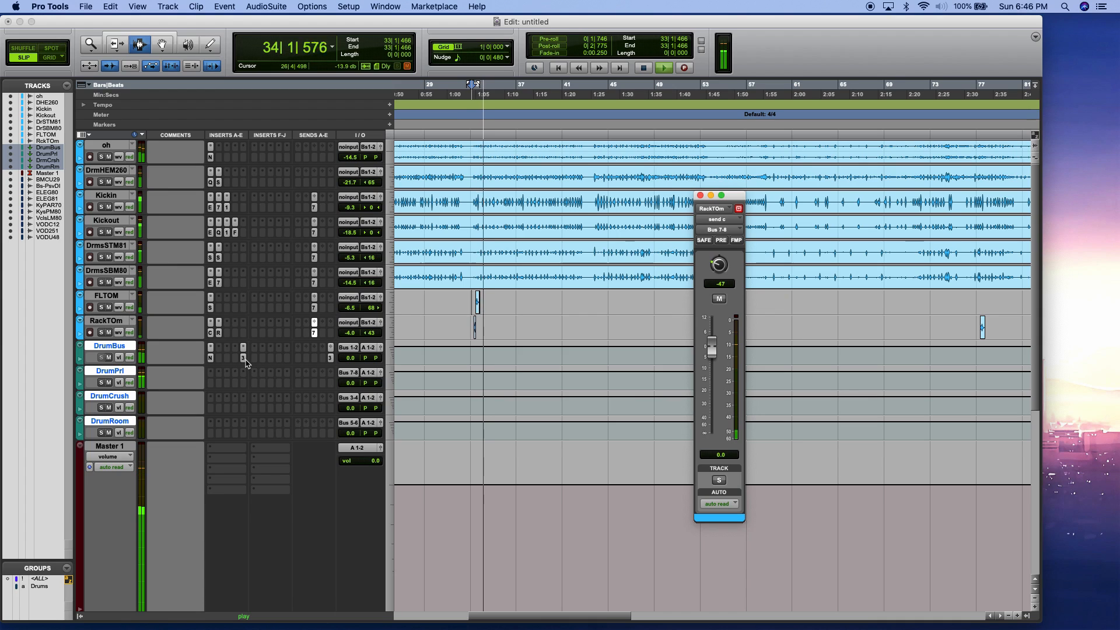
pyautogui.click(701, 195)
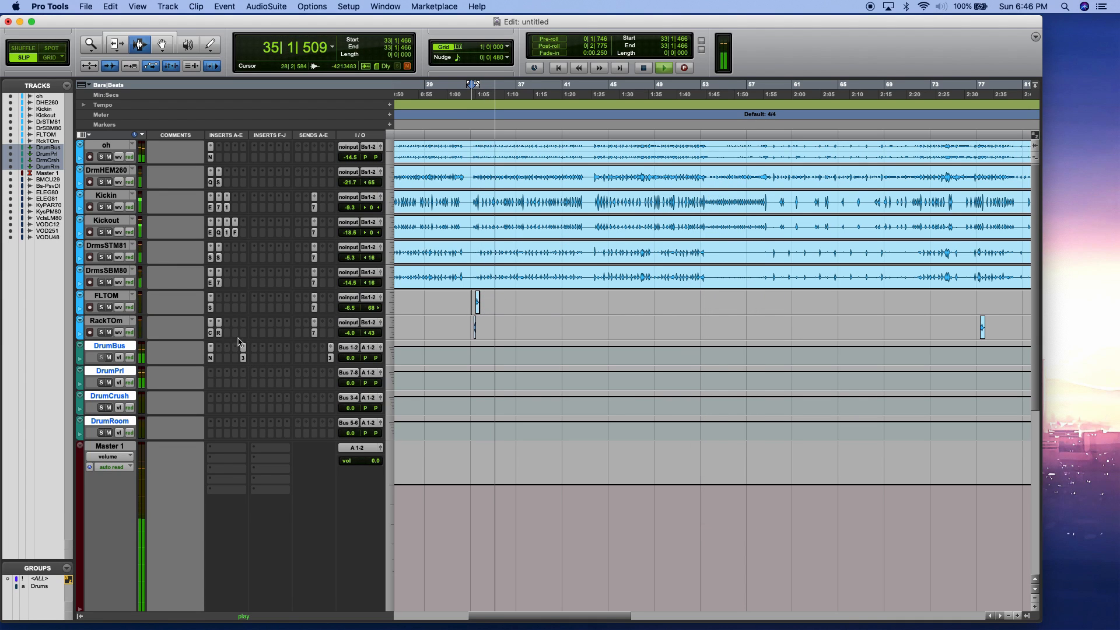
# - Insert the stereo TDR Kotelnikov plug-in in DrumBus's second insert slot with its Default preset
pyautogui.click(237, 347)
pyautogui.moveTo(275, 382)
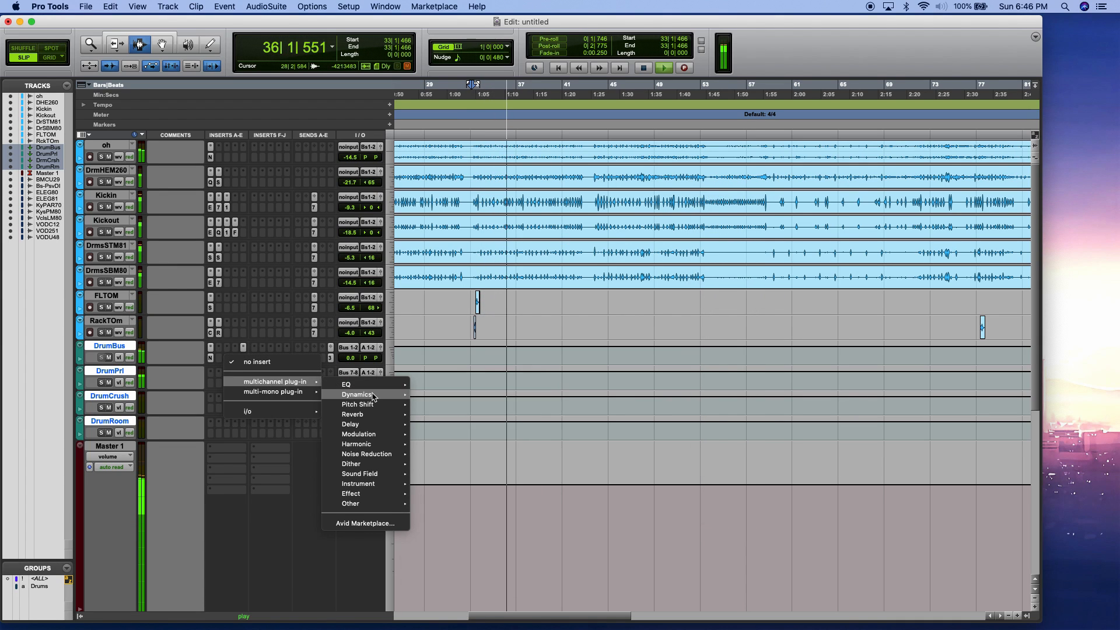
pyautogui.moveTo(373, 396)
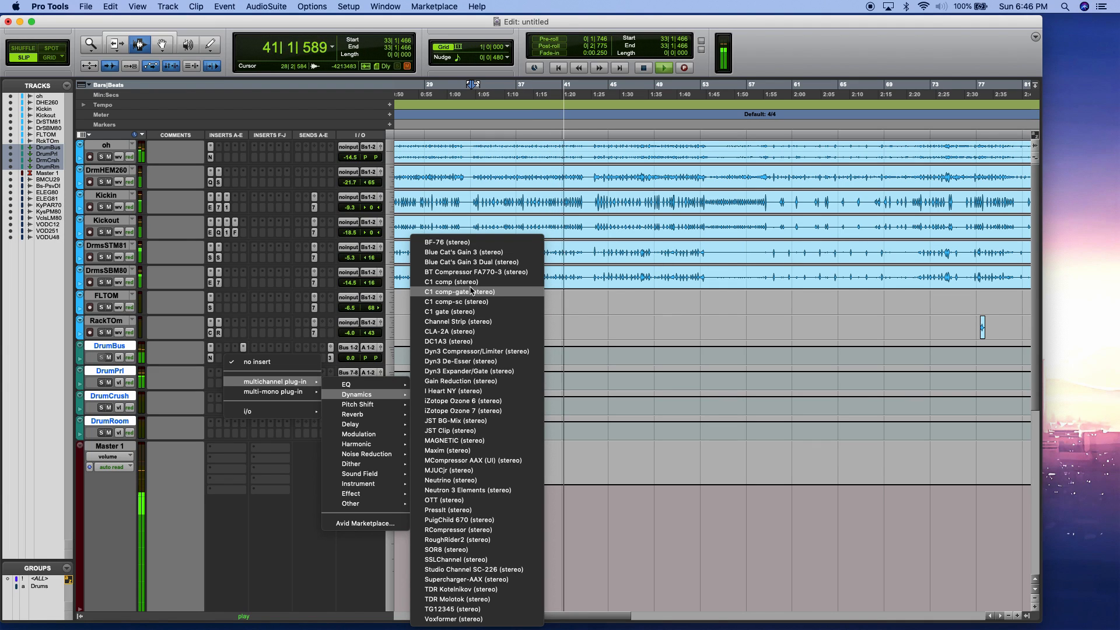
pyautogui.click(473, 590)
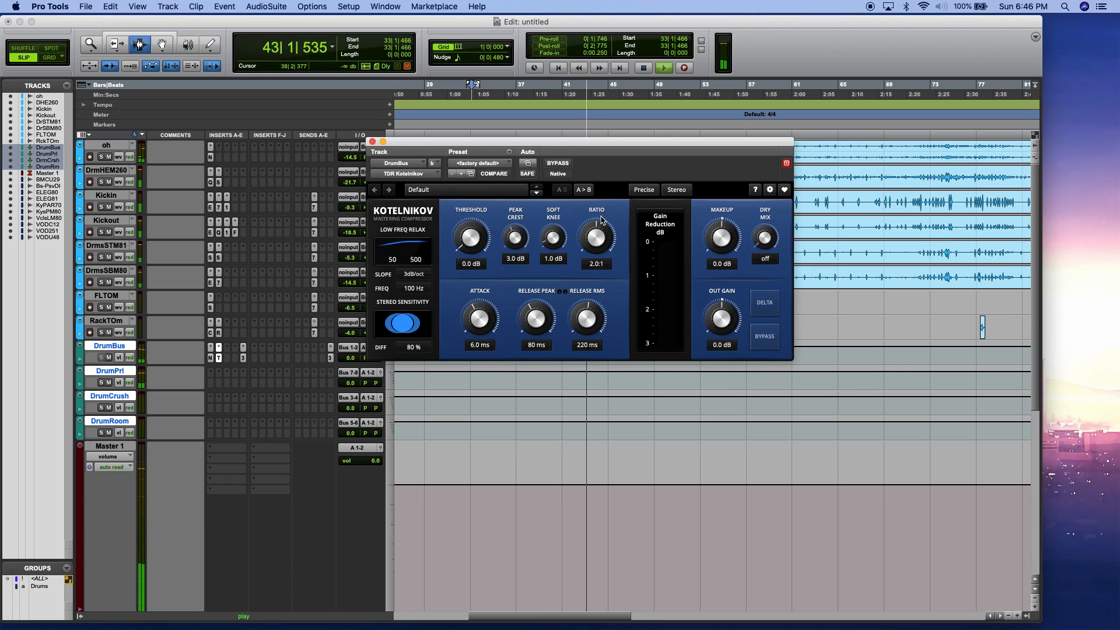
pyautogui.click(494, 191)
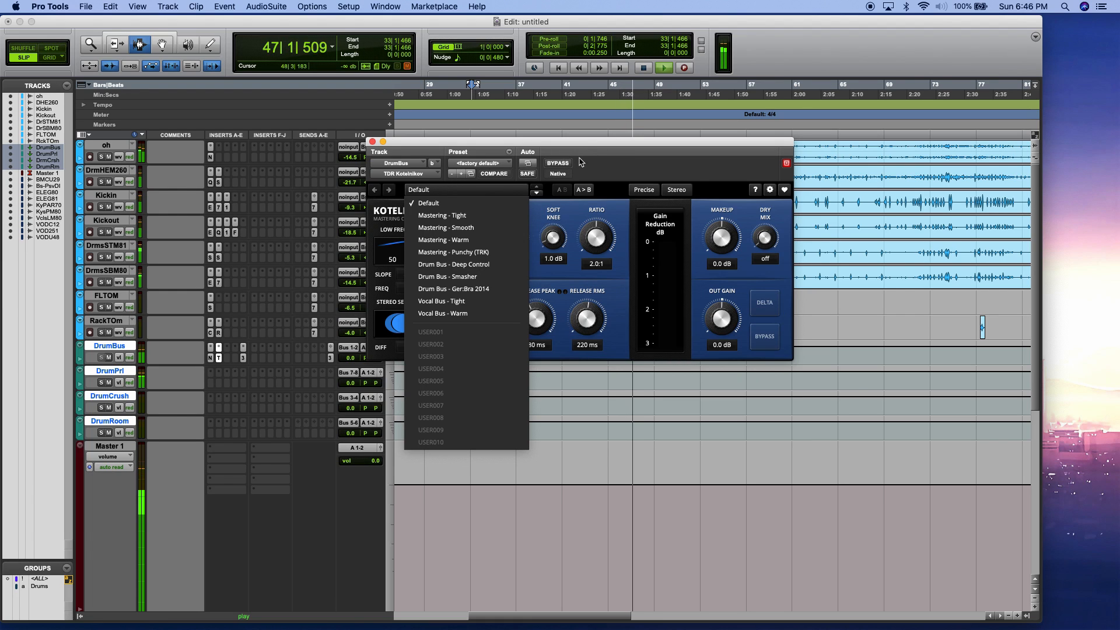
pyautogui.moveTo(580, 160); pyautogui.dragTo(596, 239)
pyautogui.click(443, 203)
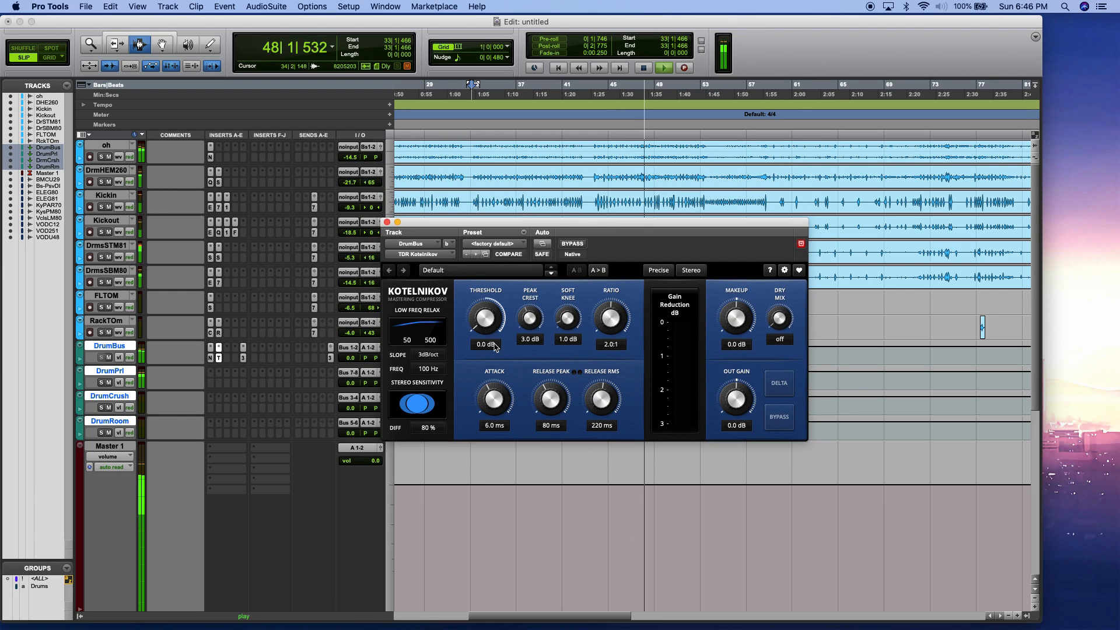
# - Set DrumBus's Kotelnikov to threshold -20.2 dB, ratio 2.1:1 and attack 46 ms during playback, fine-tune the threshold, and close the plug-in
pyautogui.moveTo(493, 313); pyautogui.dragTo(493, 287)
pyautogui.click(515, 202)
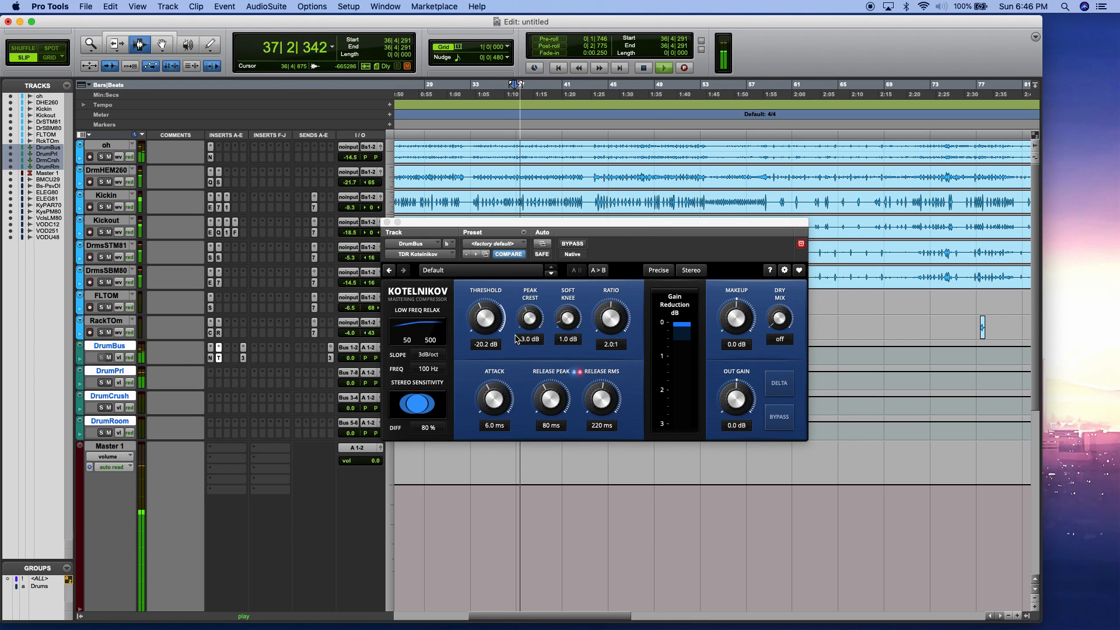
pyautogui.moveTo(607, 330); pyautogui.dragTo(599, 314)
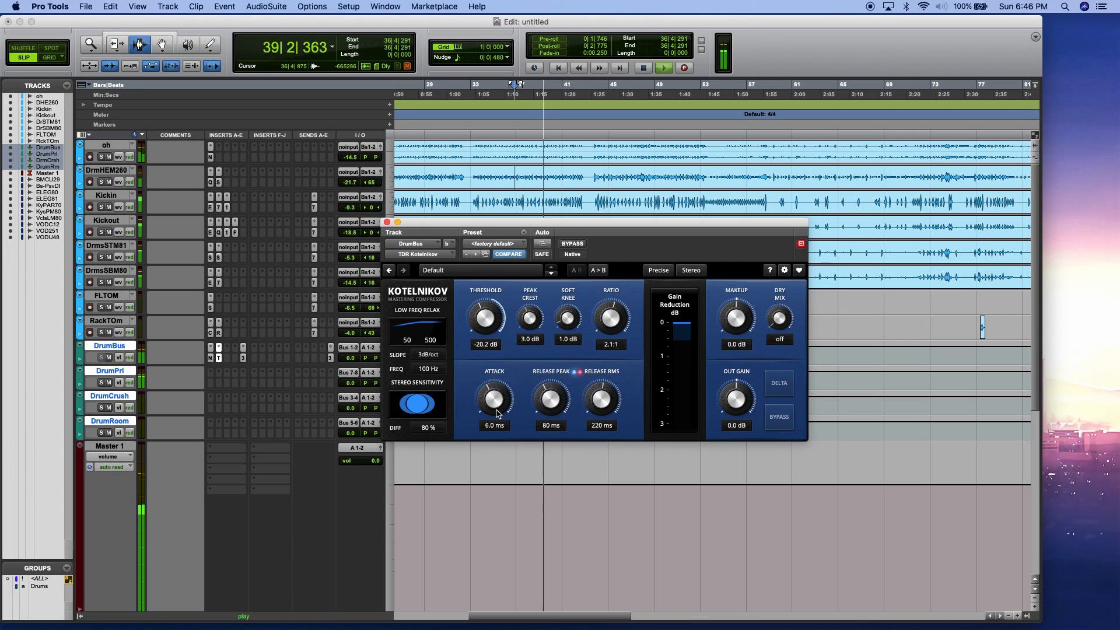
pyautogui.moveTo(494, 399); pyautogui.dragTo(494, 376)
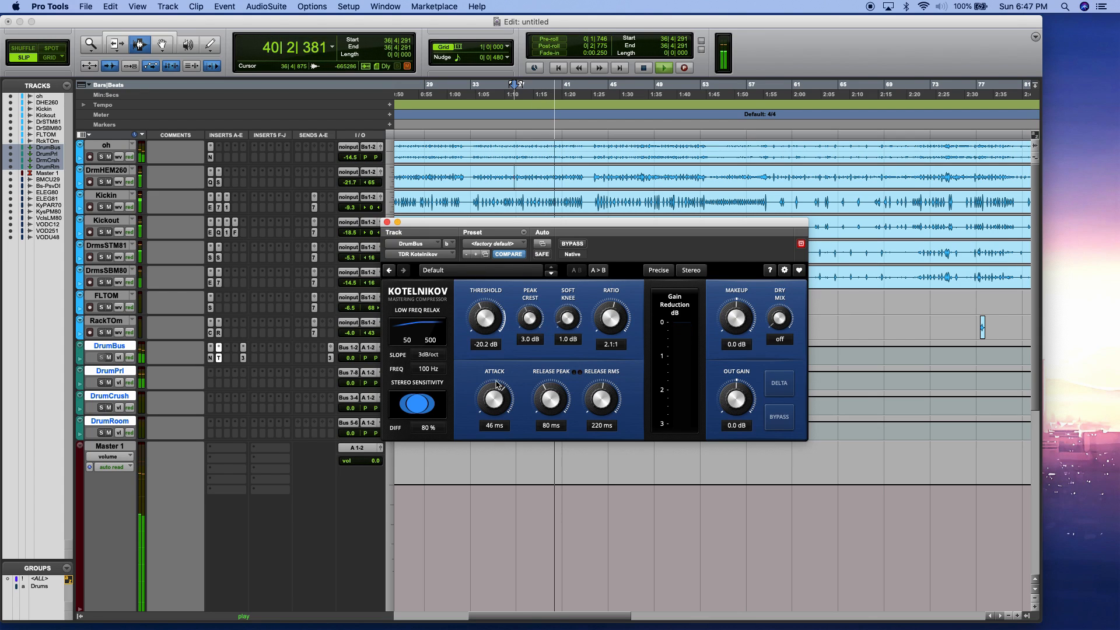
pyautogui.moveTo(486, 318)
pyautogui.mouseDown()
pyautogui.moveTo(485, 296)
pyautogui.moveTo(485, 312)
pyautogui.moveTo(495, 303)
pyautogui.mouseUp()
pyautogui.click(387, 223)
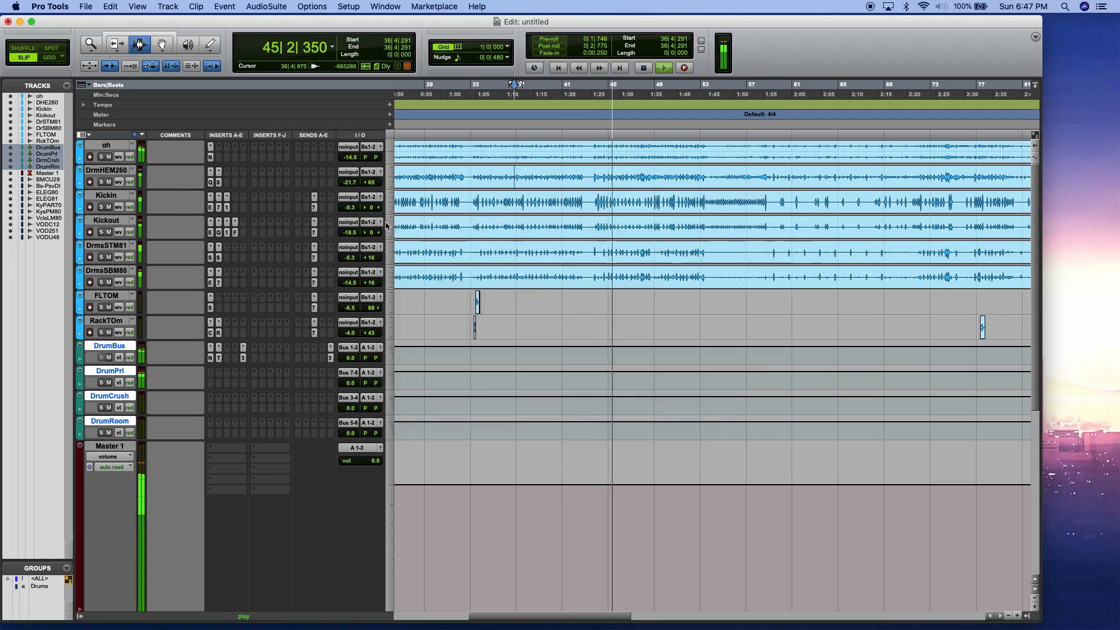
# - Insert the stereo Parallel Aggressor plug-in in DrumPrl's first insert slot
pyautogui.click(211, 384)
pyautogui.moveTo(266, 406)
pyautogui.moveTo(350, 419)
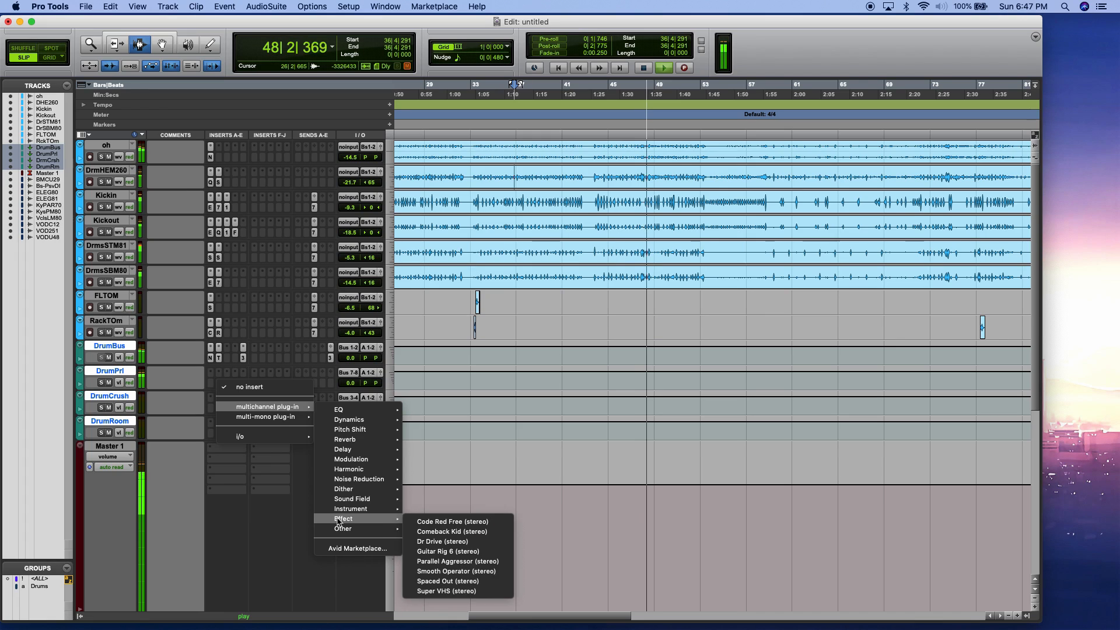
pyautogui.moveTo(385, 519)
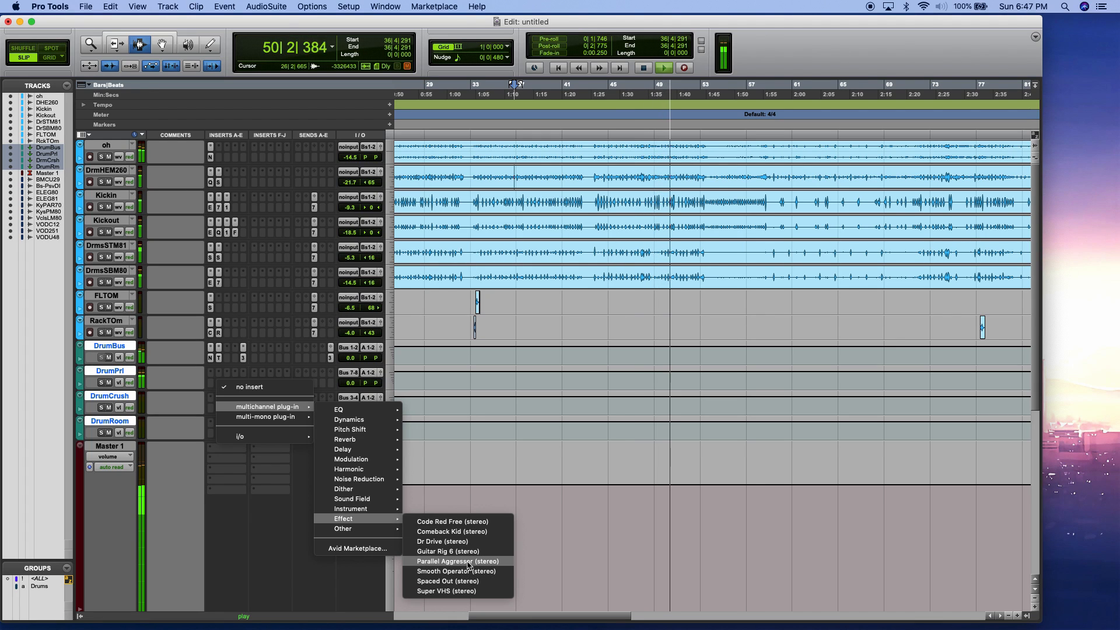
pyautogui.click(467, 550)
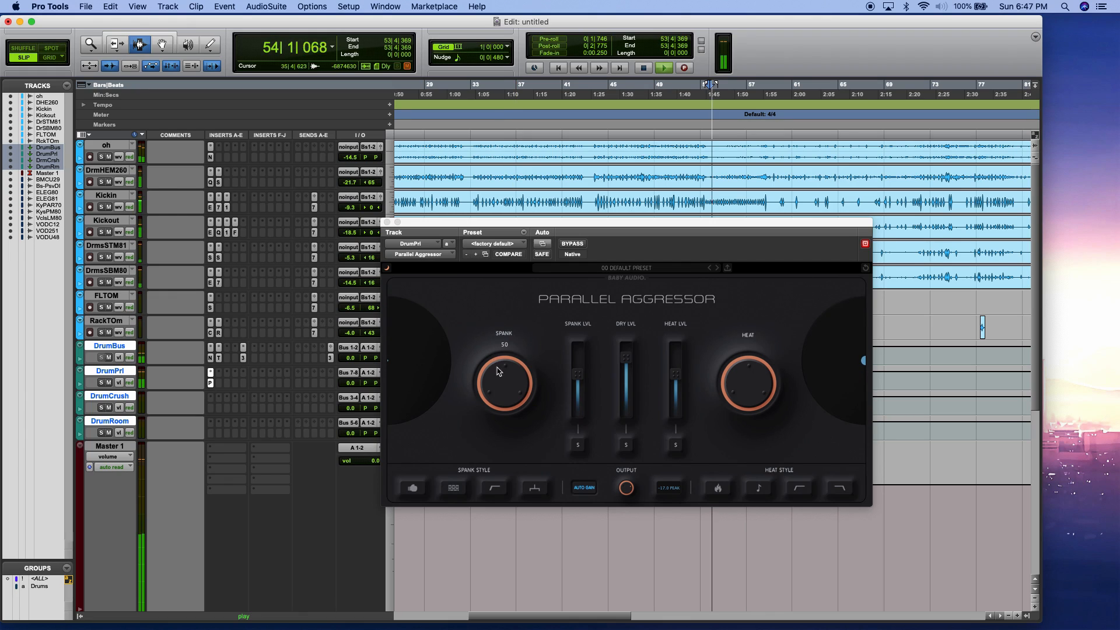
# - Raise Parallel Aggressor's Spank, set Spank level to -4.4 dB, Dry level to -32.0 dB and Heat to 71, and close the plug-in
pyautogui.moveTo(498, 371); pyautogui.dragTo(498, 318)
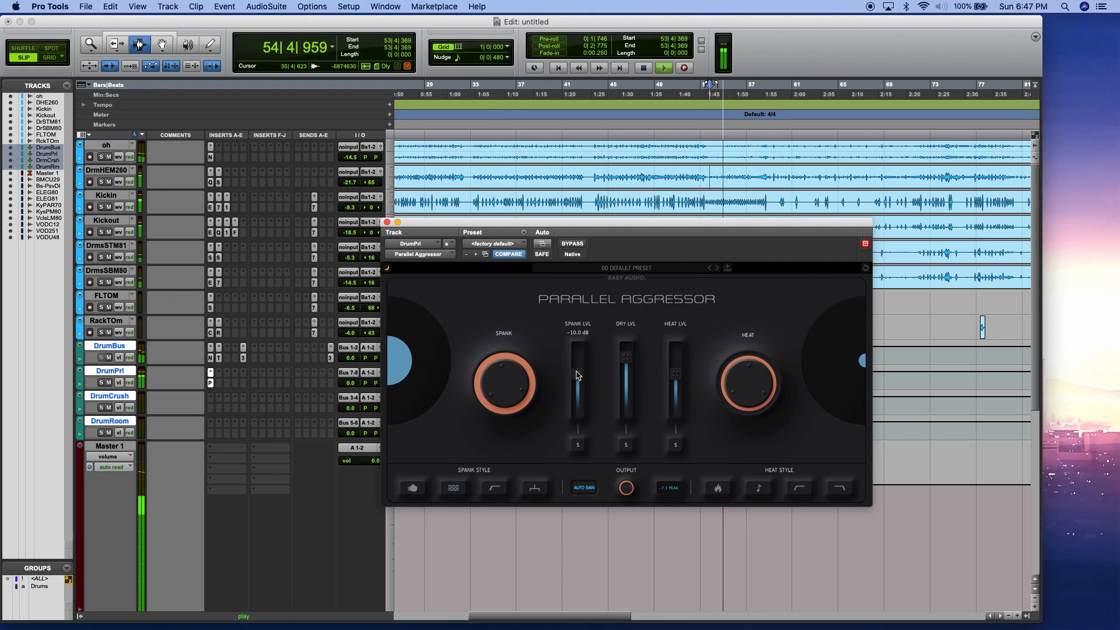
pyautogui.moveTo(577, 375); pyautogui.dragTo(575, 370)
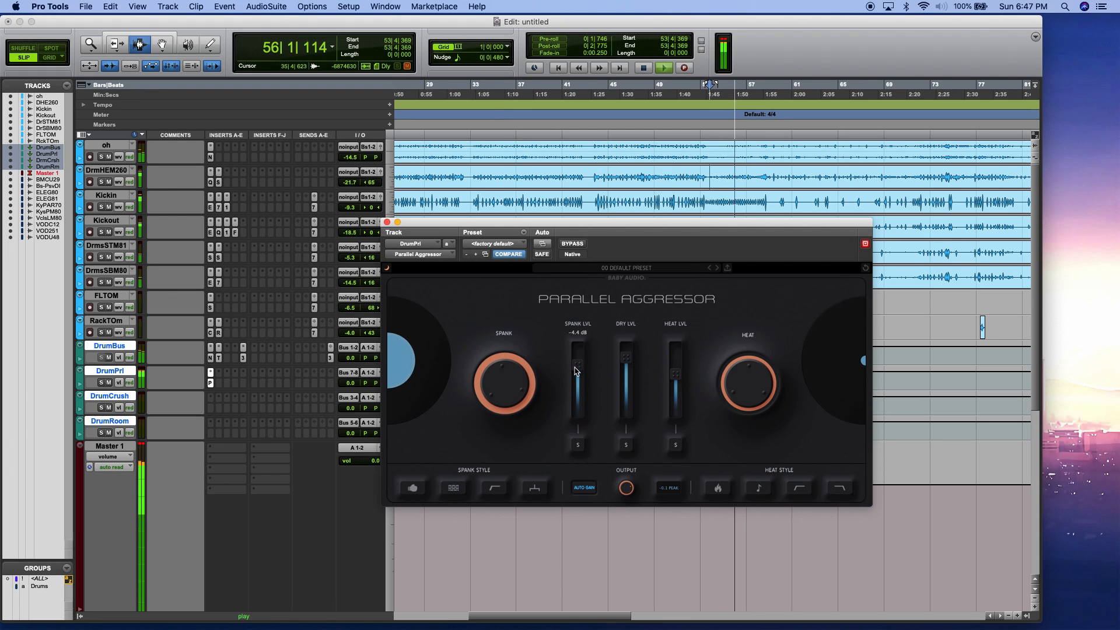
pyautogui.click(504, 183)
pyautogui.moveTo(501, 402)
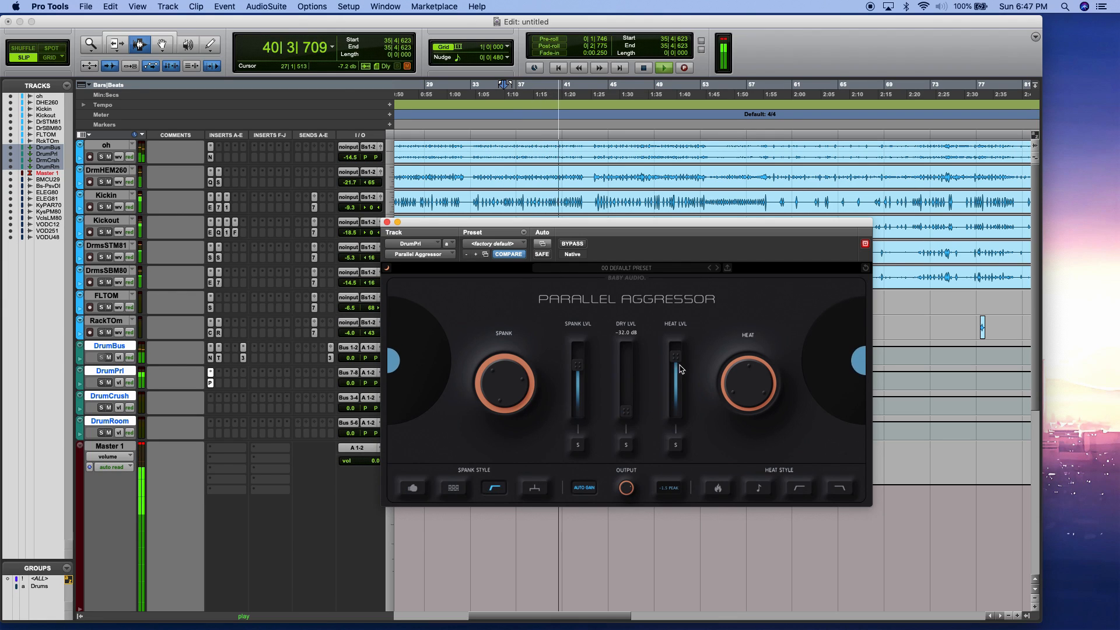
pyautogui.moveTo(731, 387); pyautogui.dragTo(730, 356)
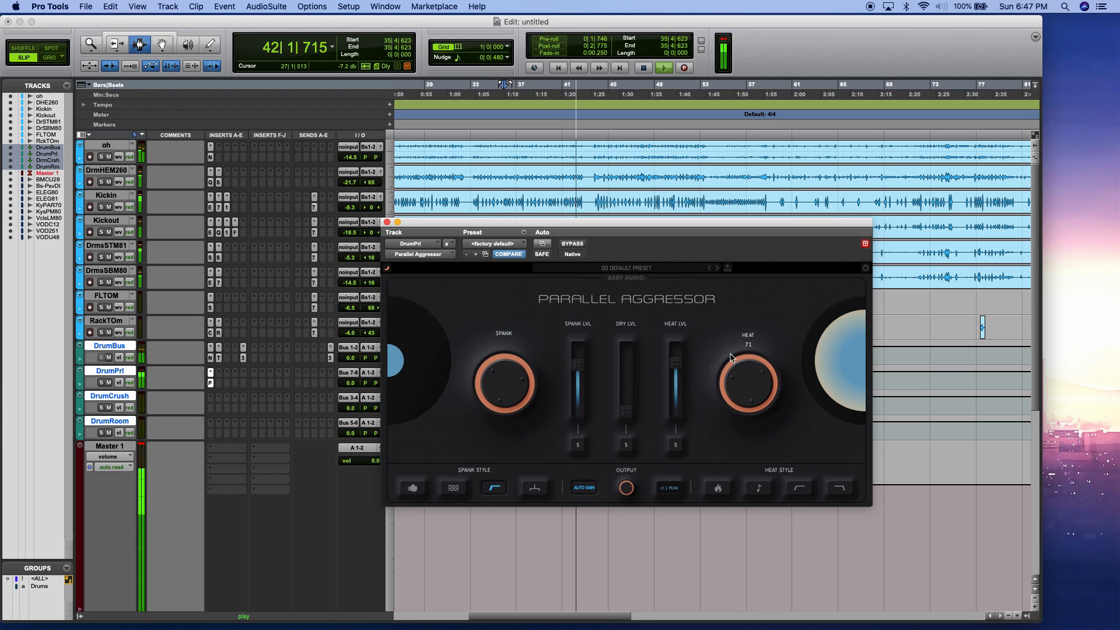
pyautogui.click(387, 223)
# - Replay from bar 34, blend DrumPrl in at -9.9 dB, and toggle its mute to compare
pyautogui.press('space')
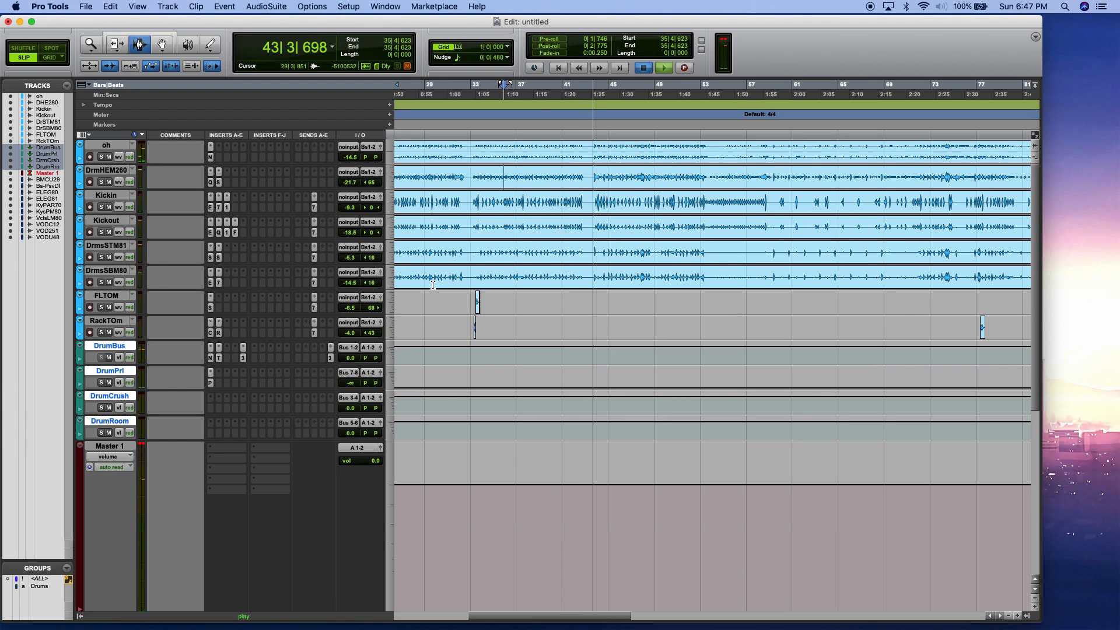
pyautogui.click(488, 252)
pyautogui.press('space')
pyautogui.moveTo(350, 383); pyautogui.dragTo(352, 361)
pyautogui.click(108, 383)
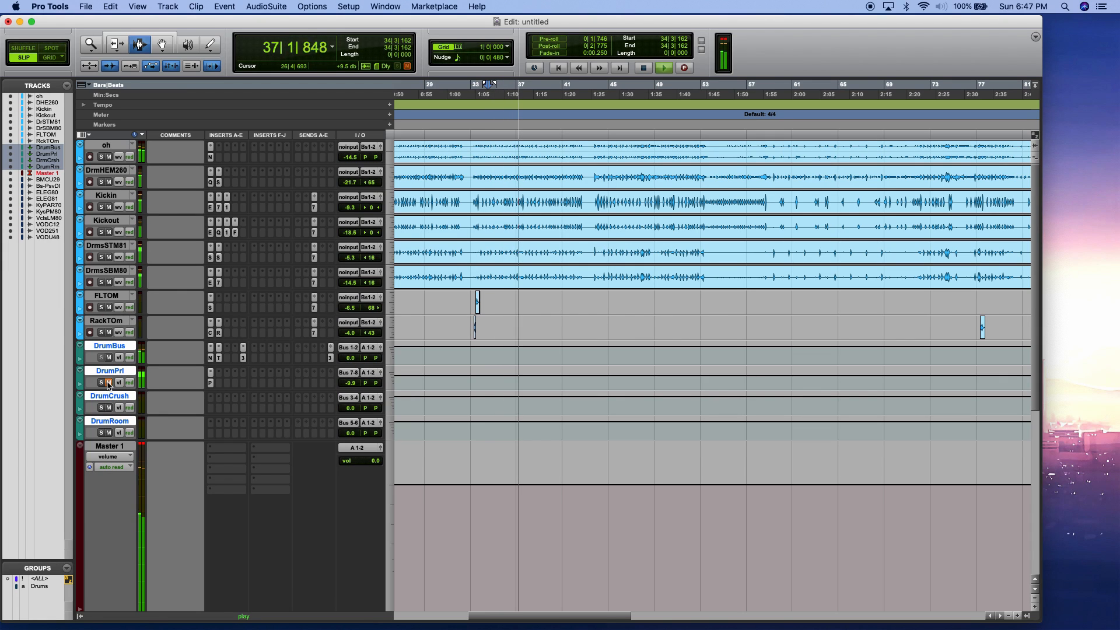
pyautogui.click(109, 382)
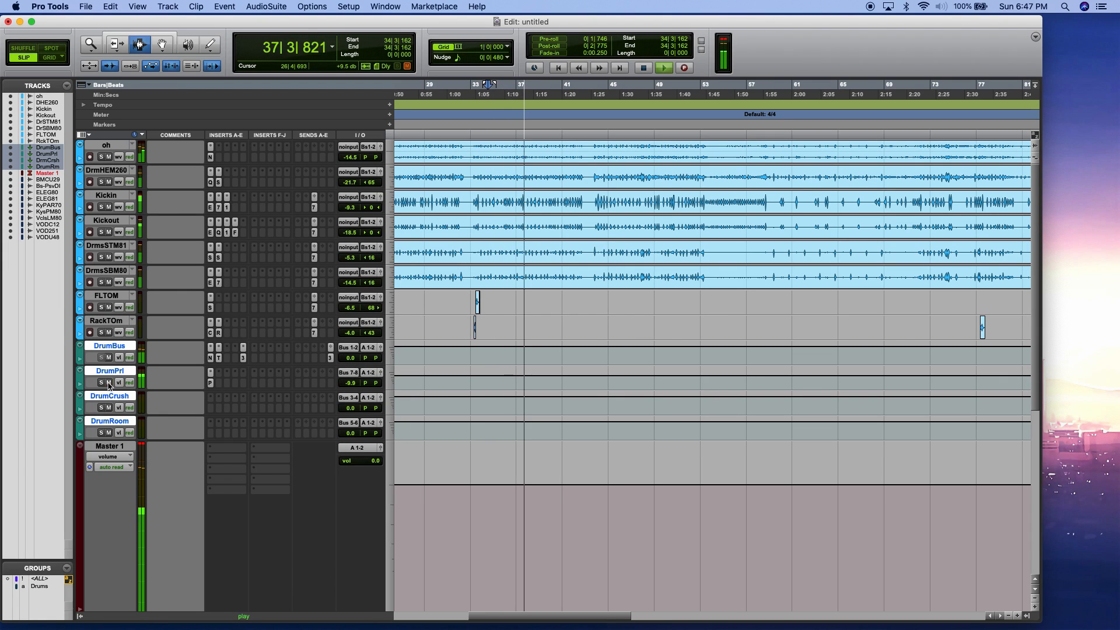
# - Insert the stereo JST Clip plug-in in DrumPrl's second insert slot and close its window
pyautogui.click(222, 385)
pyautogui.moveTo(274, 407)
pyautogui.moveTo(368, 421)
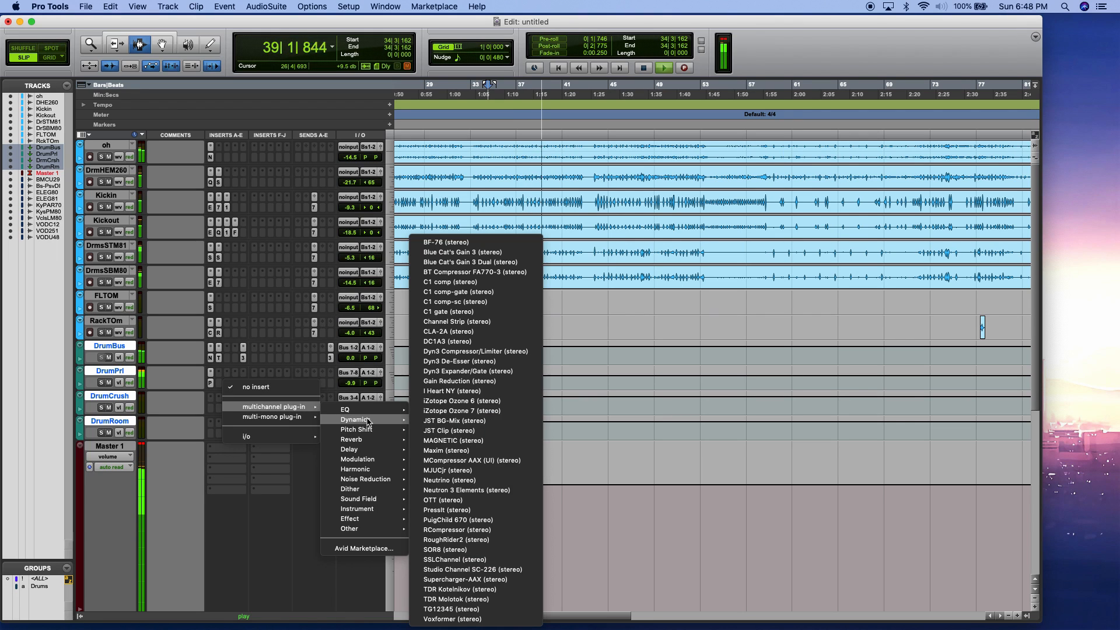
pyautogui.click(477, 424)
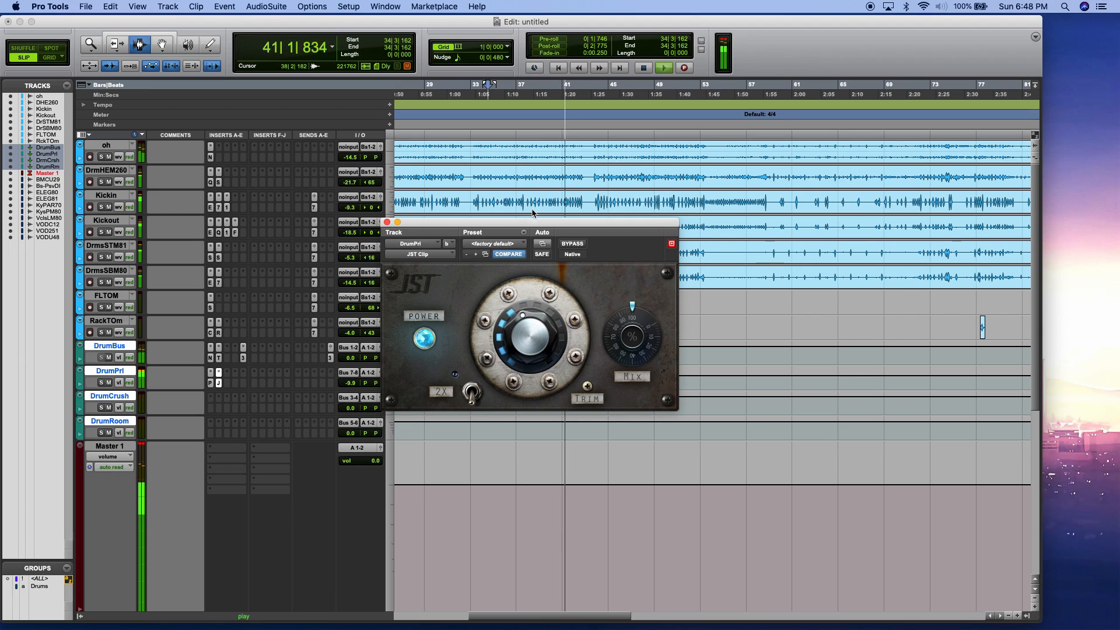
pyautogui.click(386, 222)
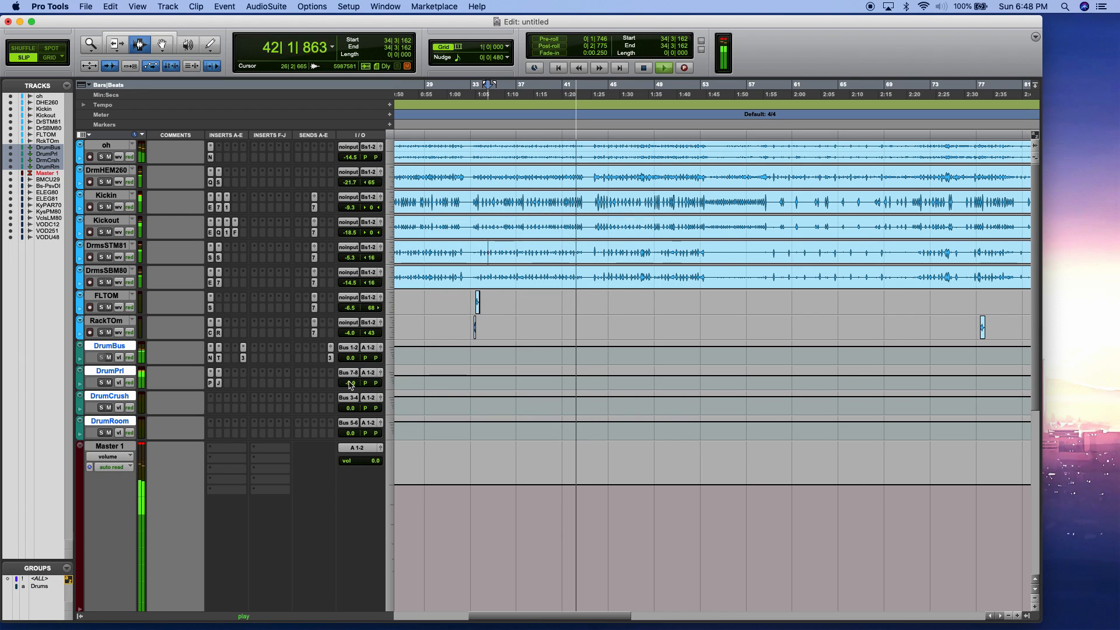
# - Lower DrumPrl's volume to -15.8 dB while replaying the drums from bar 38
pyautogui.moveTo(348, 357)
pyautogui.mouseDown()
pyautogui.moveTo(350, 408)
pyautogui.moveTo(348, 356)
pyautogui.mouseUp()
pyautogui.press('space')
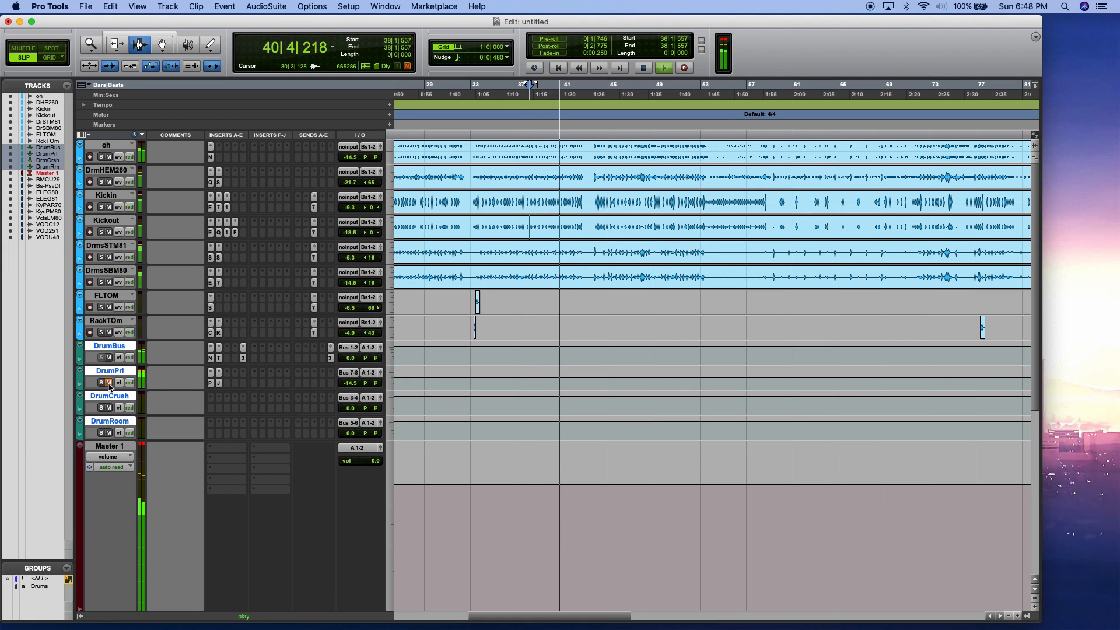
pyautogui.moveTo(349, 383); pyautogui.dragTo(350, 389)
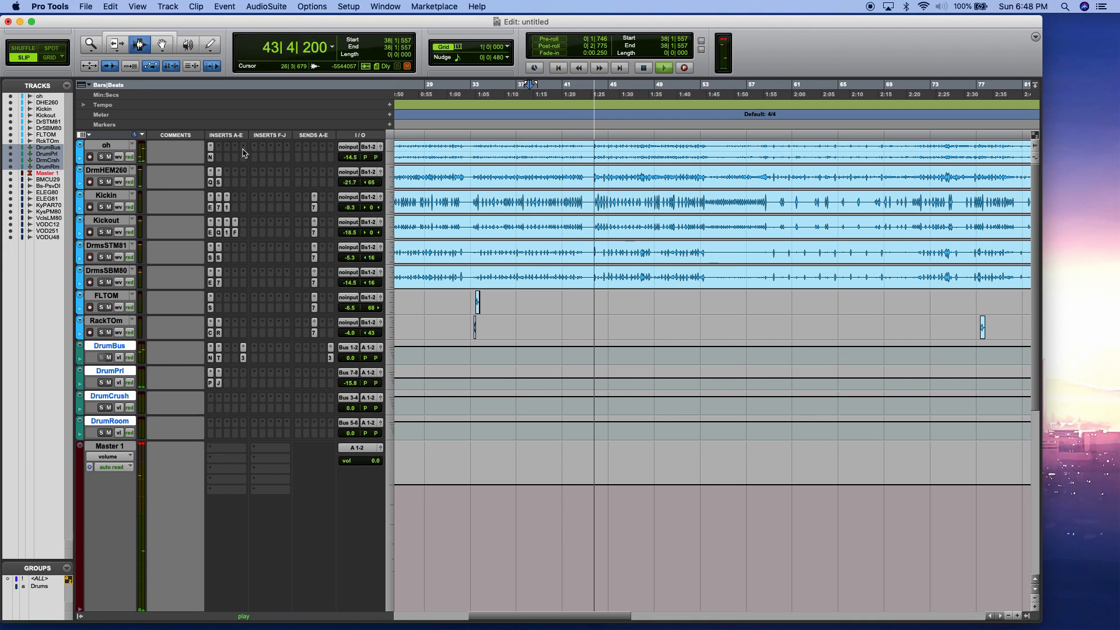
# - Insert the BF-76 compressor as a multichannel plug-in in the oh track's second insert slot
pyautogui.click(221, 158)
pyautogui.moveTo(273, 181)
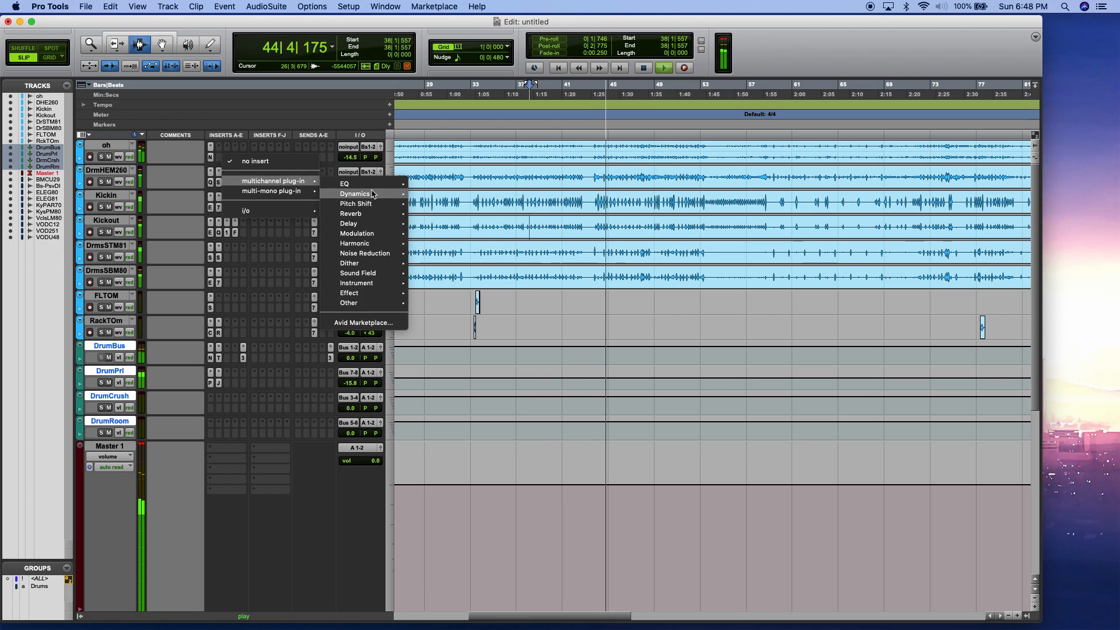
pyautogui.moveTo(355, 193)
pyautogui.click(444, 196)
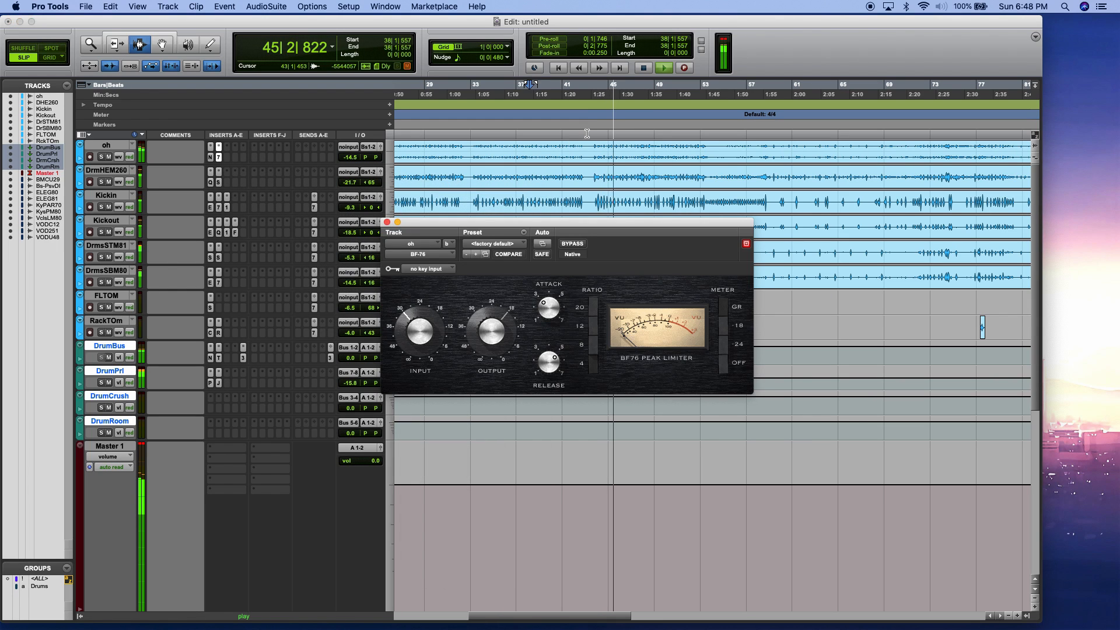
# - Replay from bar 39, adjust the BF-76 attack and raise its input on the oh track, and close the plug-in
pyautogui.click(546, 159)
pyautogui.moveTo(550, 308); pyautogui.dragTo(559, 316)
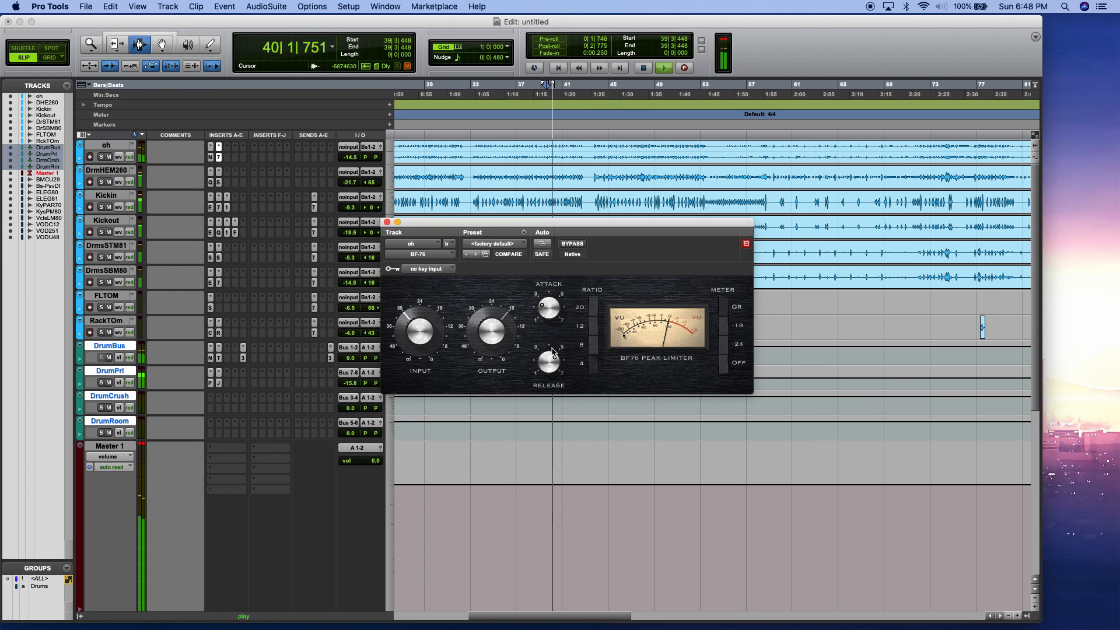
pyautogui.moveTo(407, 326); pyautogui.dragTo(408, 318)
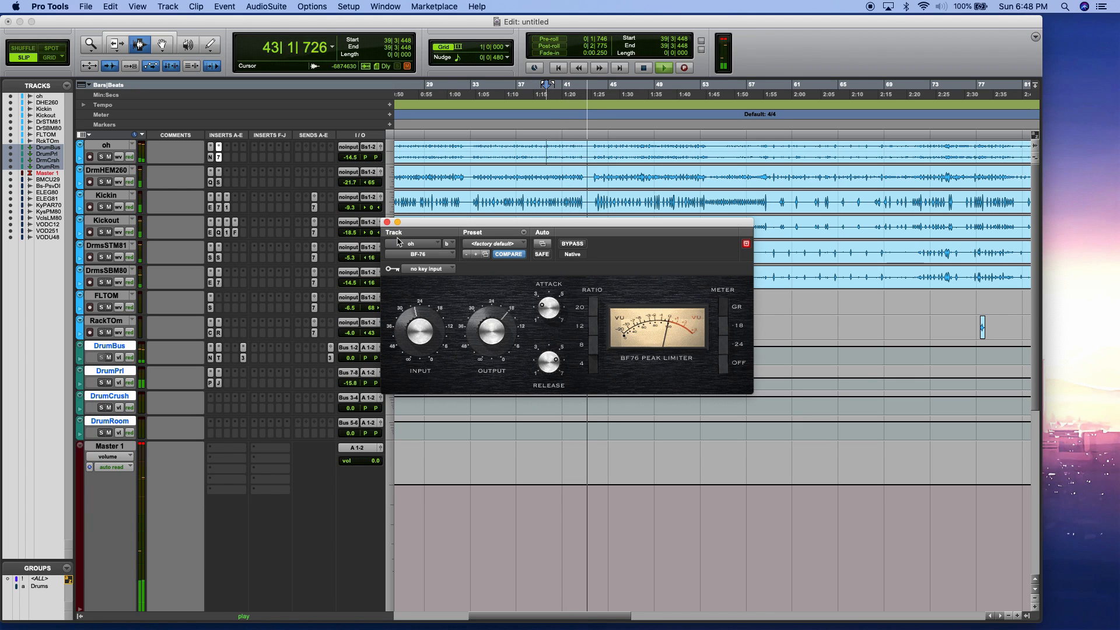
pyautogui.click(386, 222)
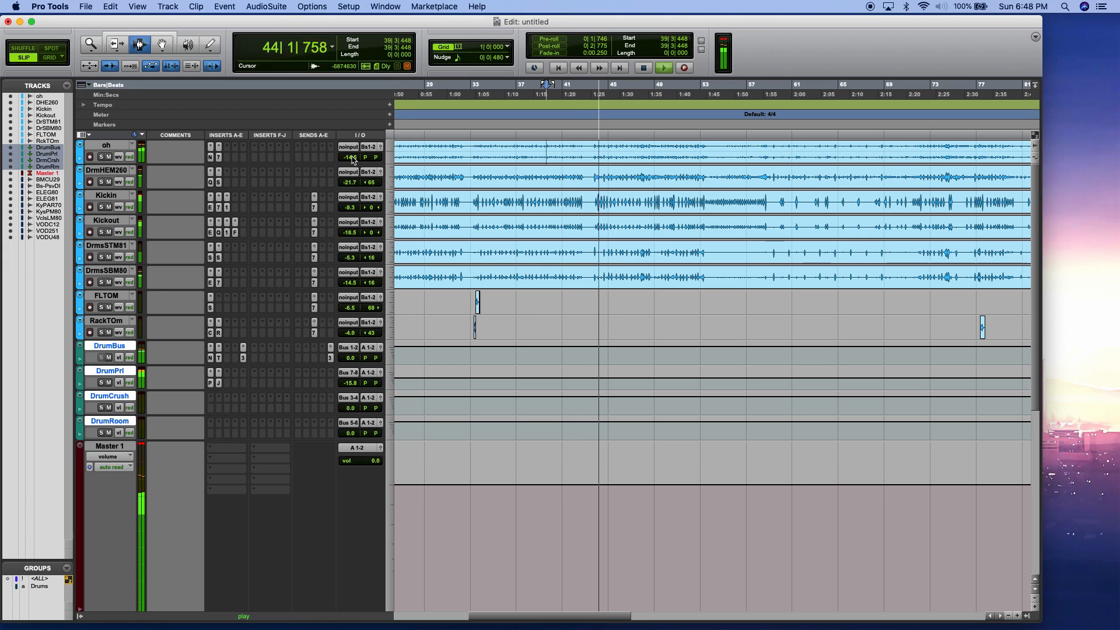
# - Lower the oh track's volume to -19.1 dB while replaying the drums from bar 43
pyautogui.moveTo(353, 160); pyautogui.dragTo(352, 163)
pyautogui.click(594, 154)
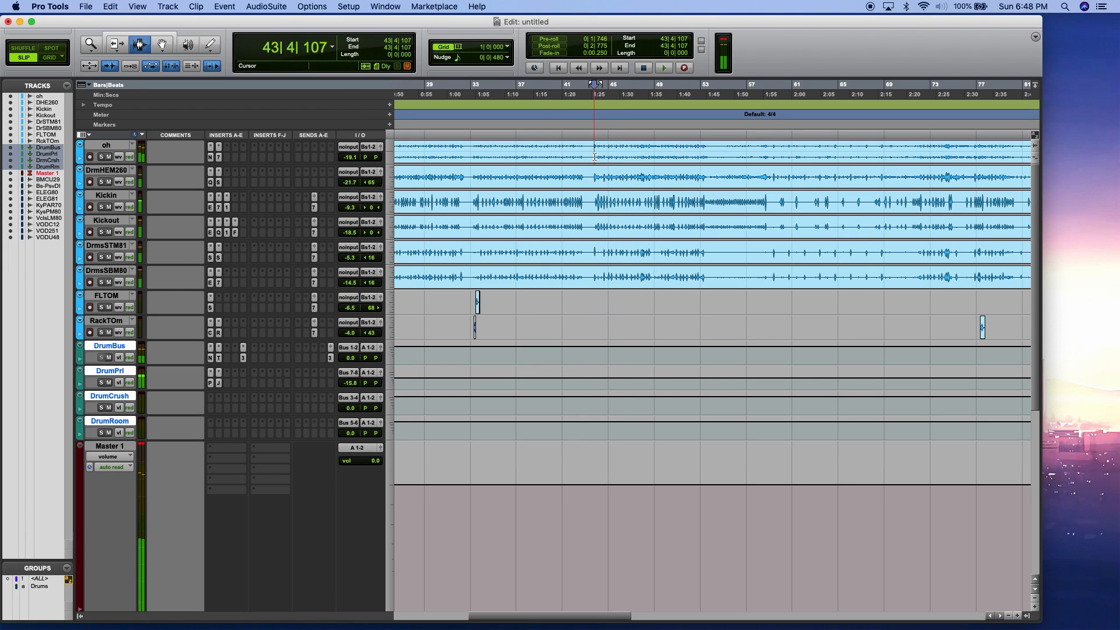
pyautogui.click(353, 161)
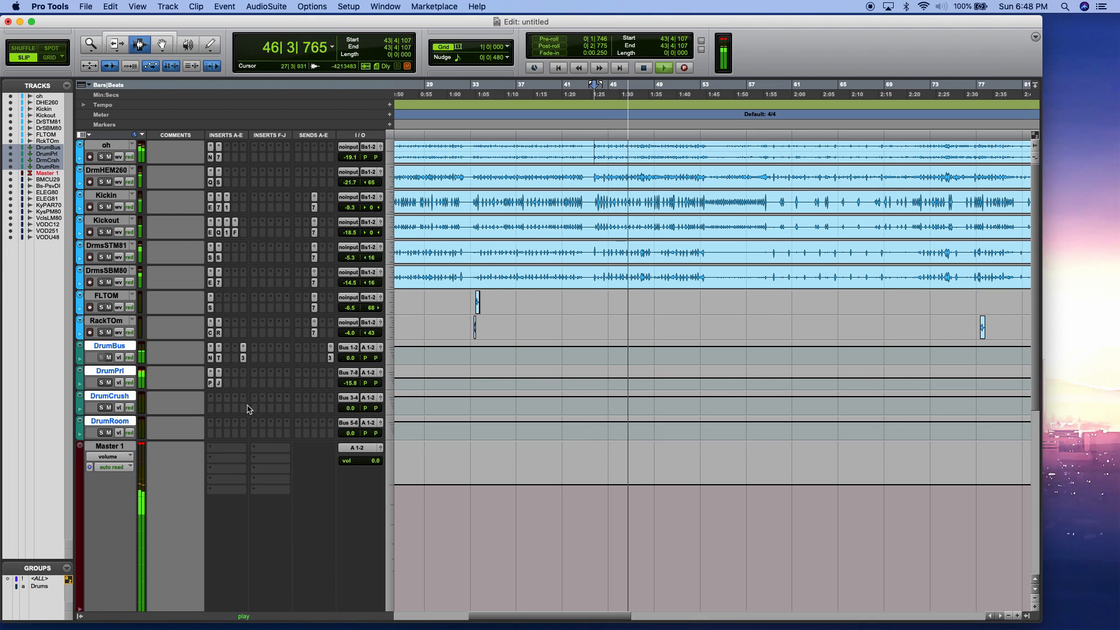
# - Open DrumBus's send to Bus 3-4 and insert the stereo SOR8 plug-in in DrumCrush's first insert slot
pyautogui.click(330, 358)
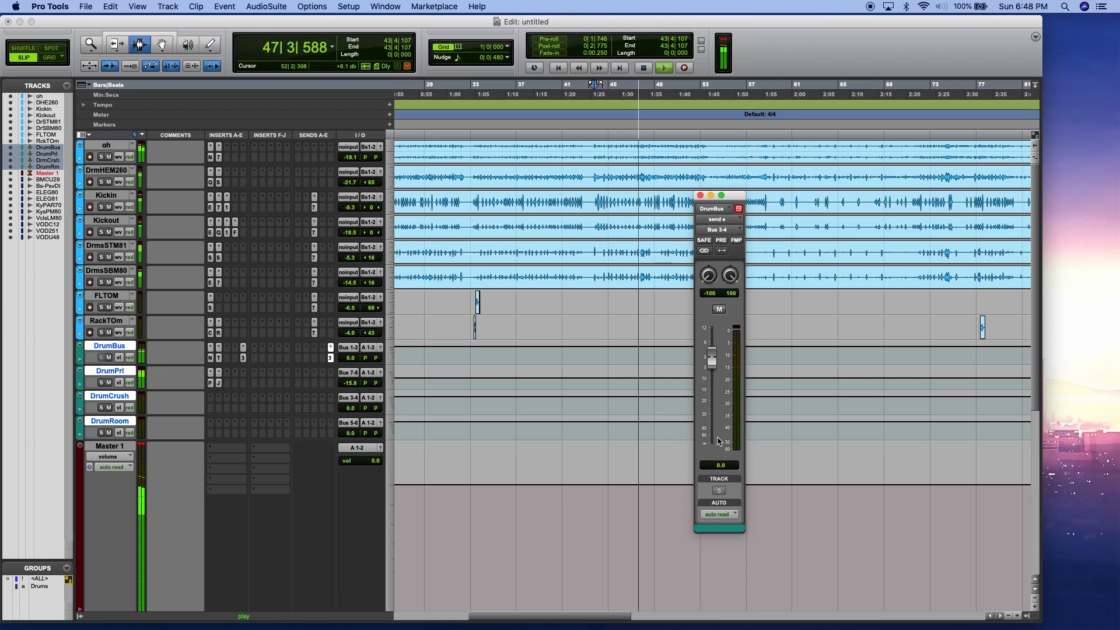
pyautogui.click(214, 400)
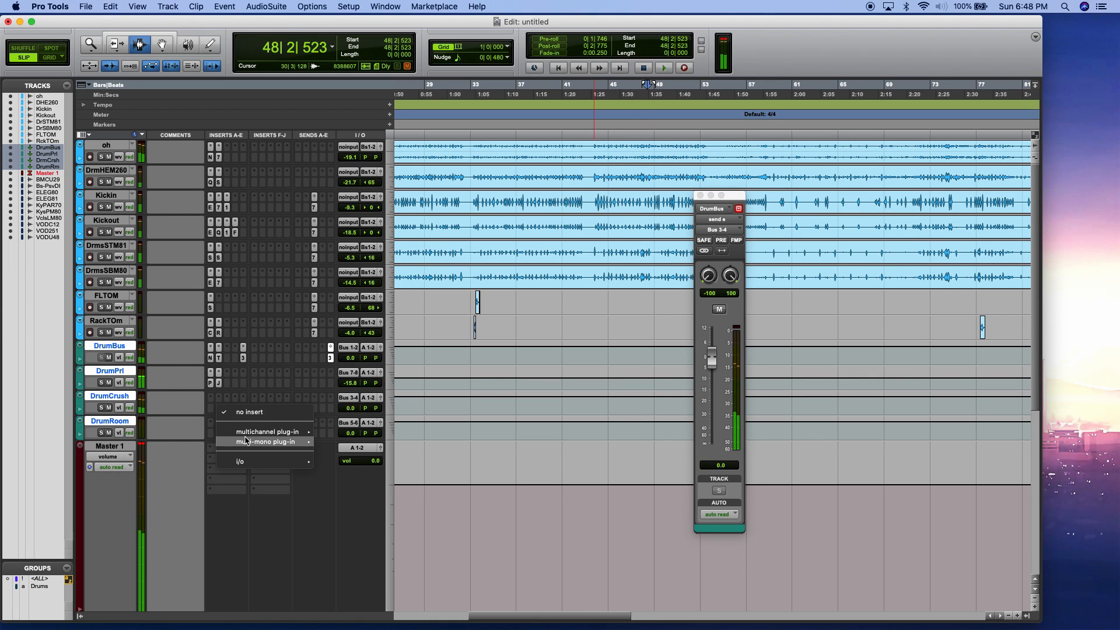
pyautogui.moveTo(260, 436)
pyautogui.moveTo(339, 446)
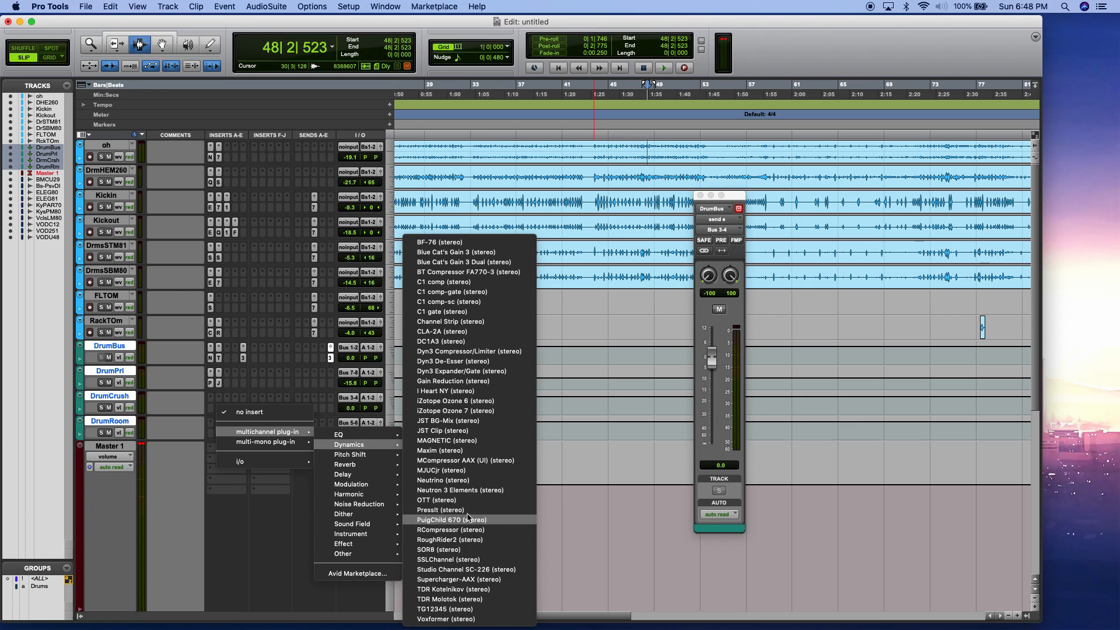
pyautogui.click(460, 549)
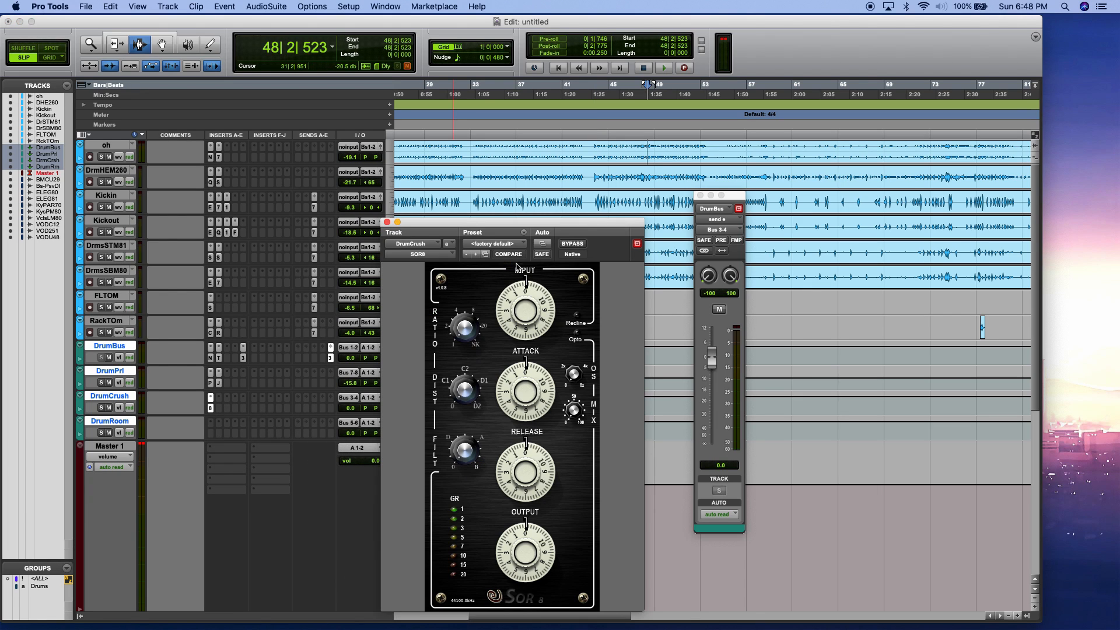
# - Adjust SOR8's input, attack, release and output on DrumCrush during playback from bar 36, and close the plug-in
pyautogui.press('space')
pyautogui.moveTo(467, 338); pyautogui.dragTo(462, 294)
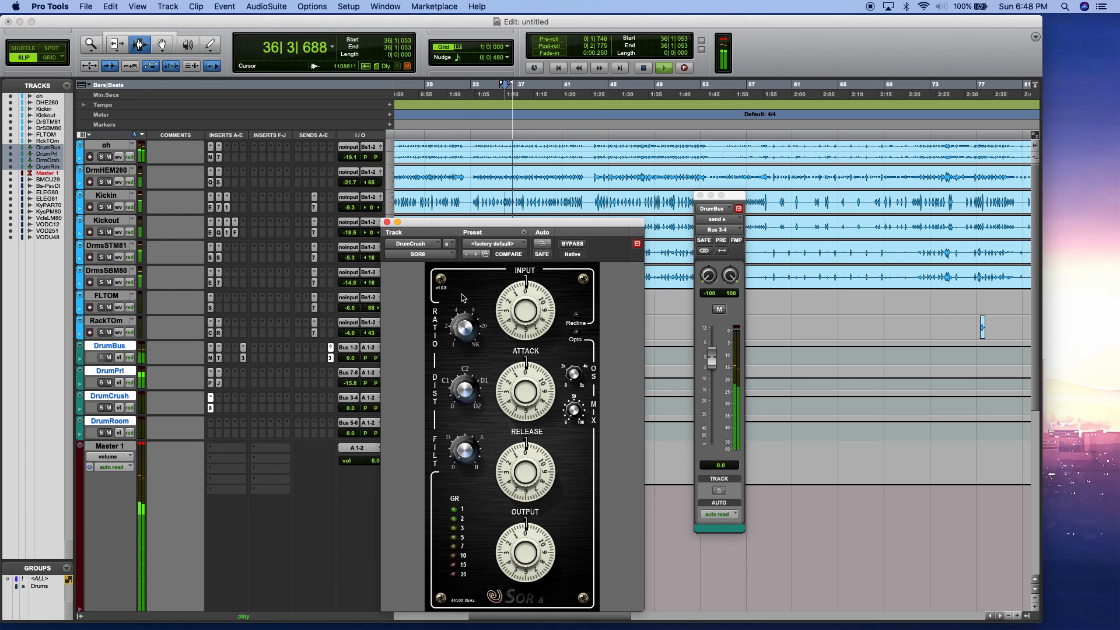
pyautogui.moveTo(527, 395); pyautogui.dragTo(526, 332)
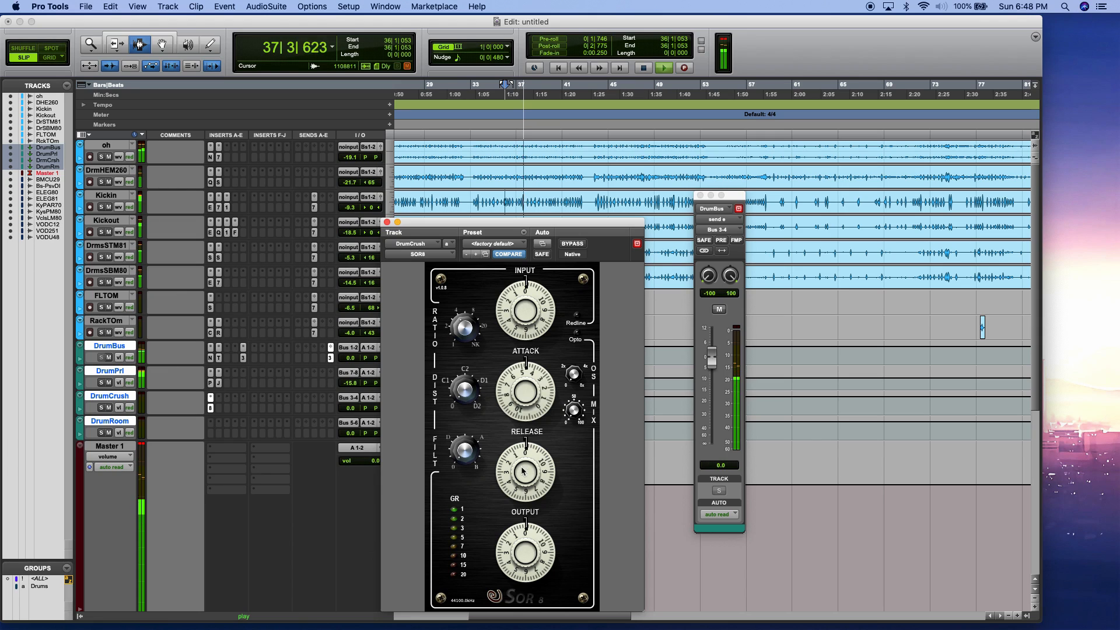
pyautogui.moveTo(522, 471); pyautogui.dragTo(527, 408)
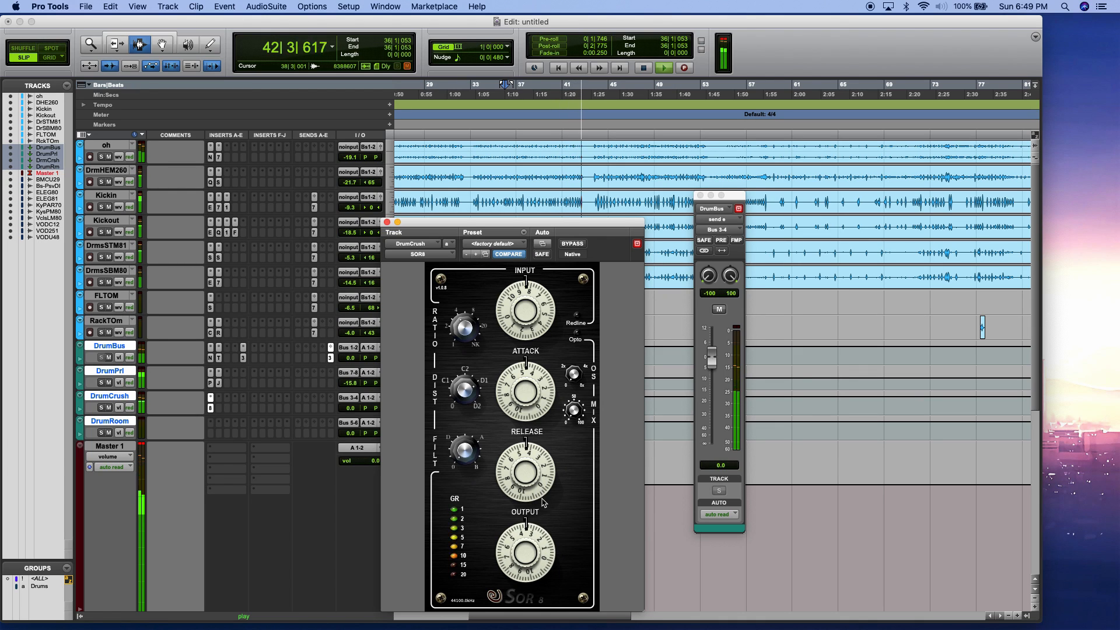
pyautogui.click(387, 222)
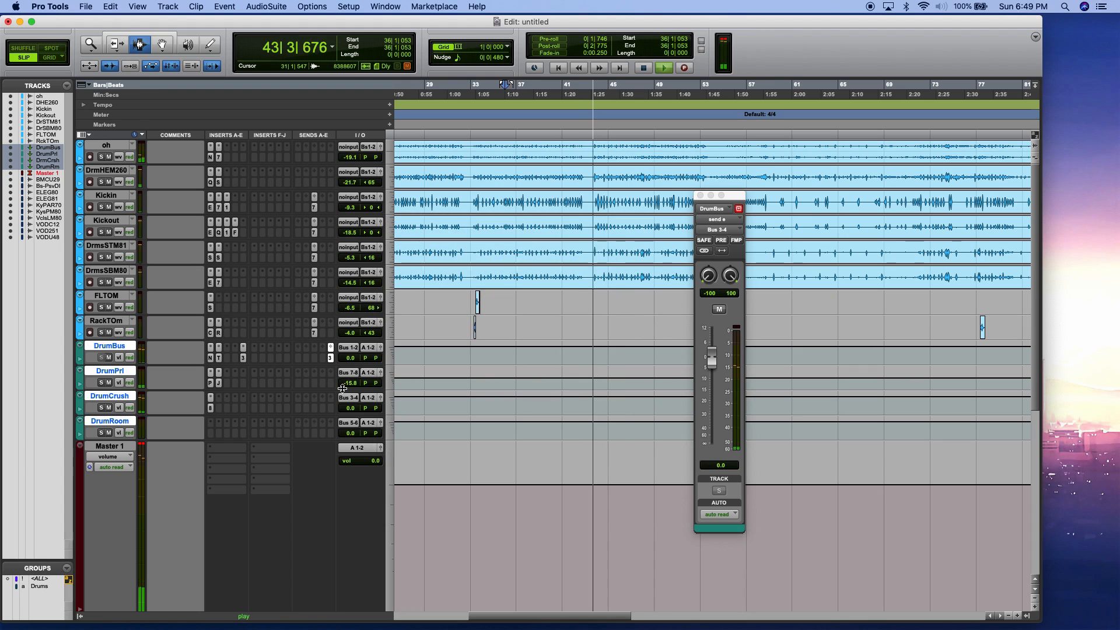
# - Lower DrumCrush's volume to -11.9 dB and raise Kickout's volume to -13.2 dB during playback
pyautogui.moveTo(350, 409)
pyautogui.mouseDown()
pyautogui.moveTo(351, 457)
pyautogui.moveTo(352, 411)
pyautogui.moveTo(352, 425)
pyautogui.mouseUp()
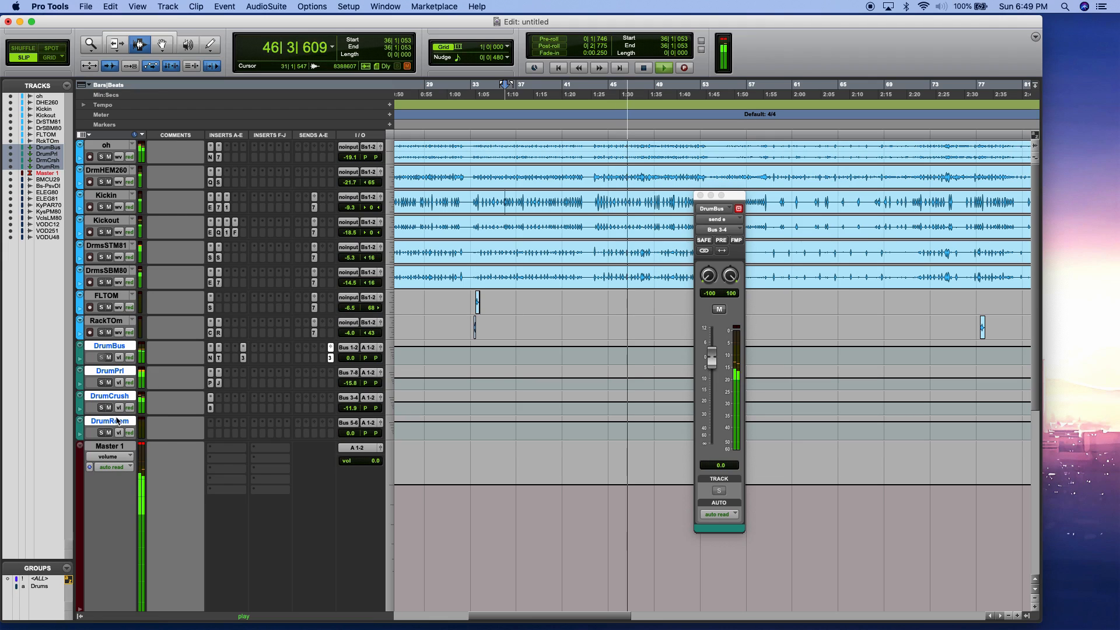
pyautogui.click(348, 232)
pyautogui.moveTo(348, 234); pyautogui.dragTo(349, 231)
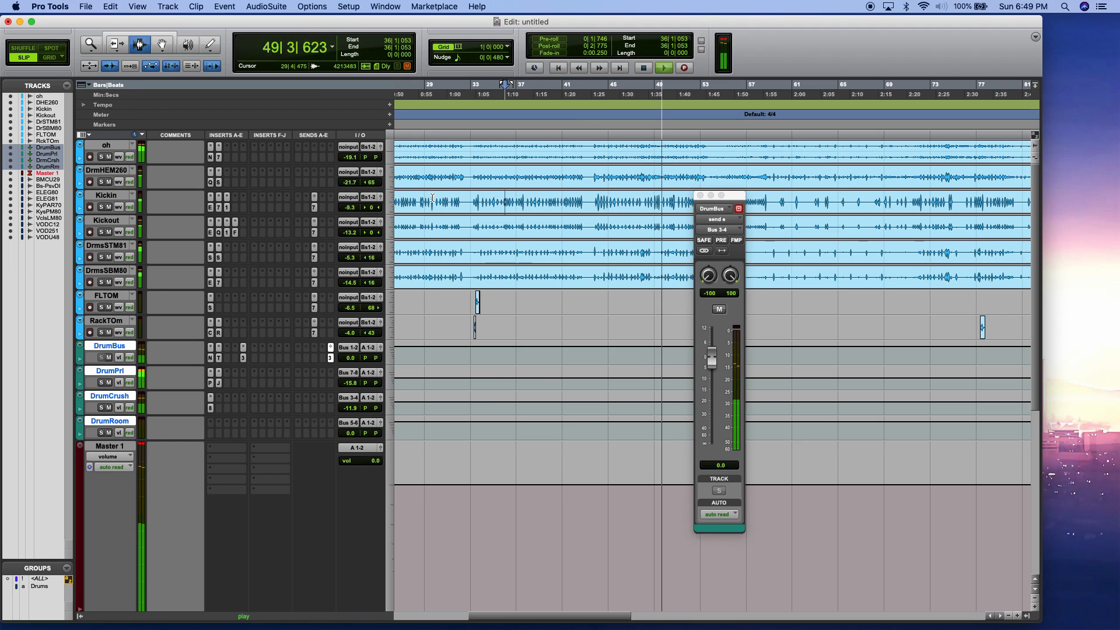
# - Replay from bar 29, set Kickout's EQ3 7-Band LMF frequency to 108.1 Hz, and check Scheps 73 on Kickin before closing it
pyautogui.click(429, 227)
pyautogui.click(220, 232)
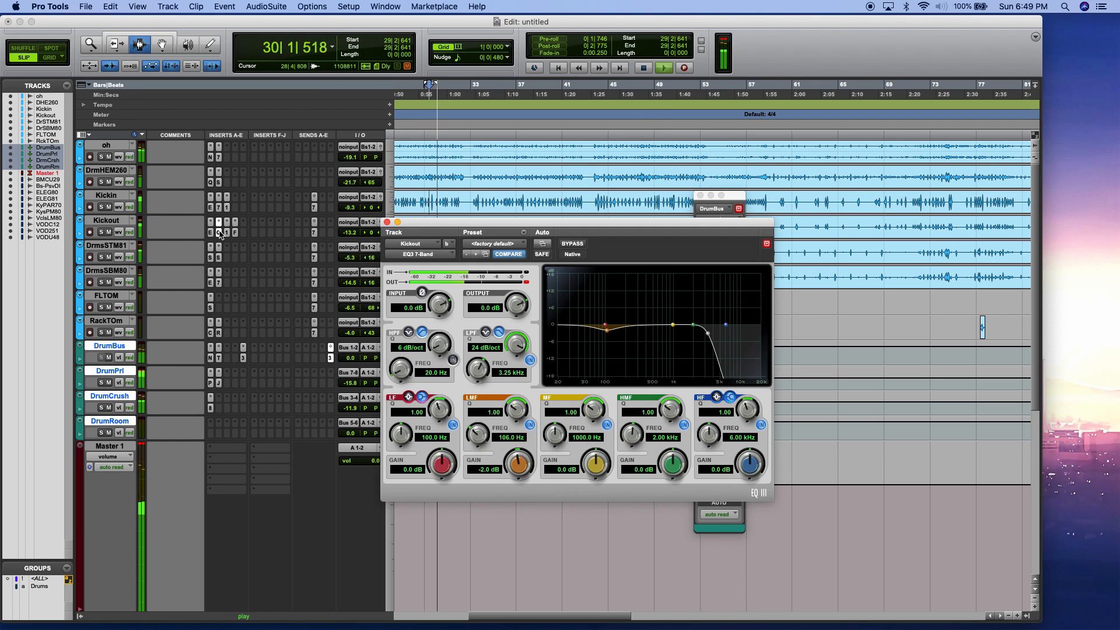
pyautogui.moveTo(607, 272); pyautogui.dragTo(608, 338)
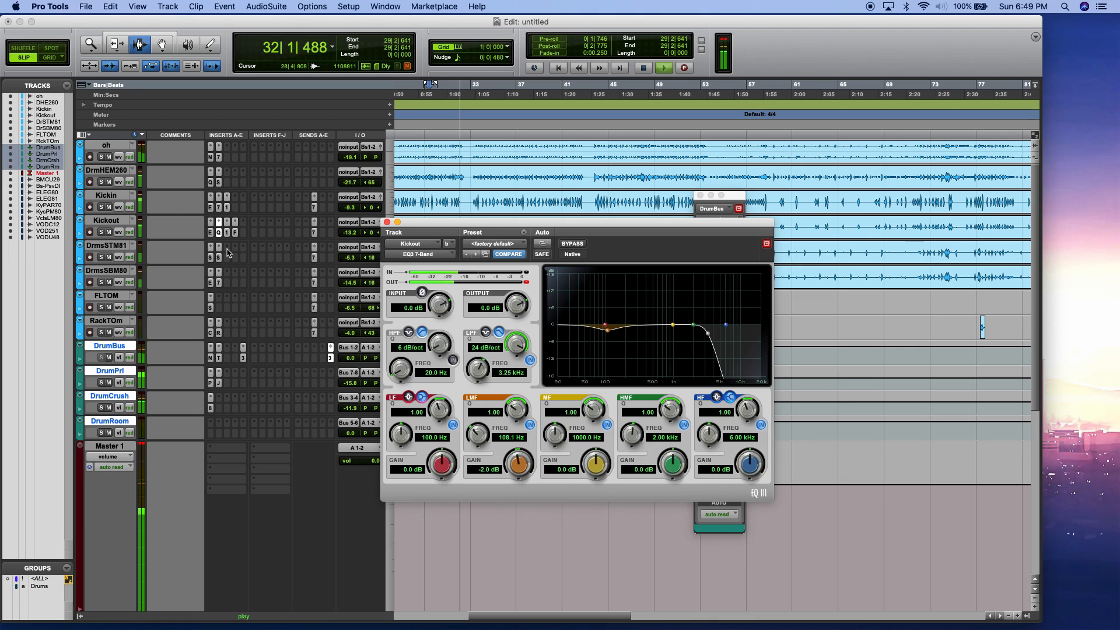
pyautogui.click(219, 207)
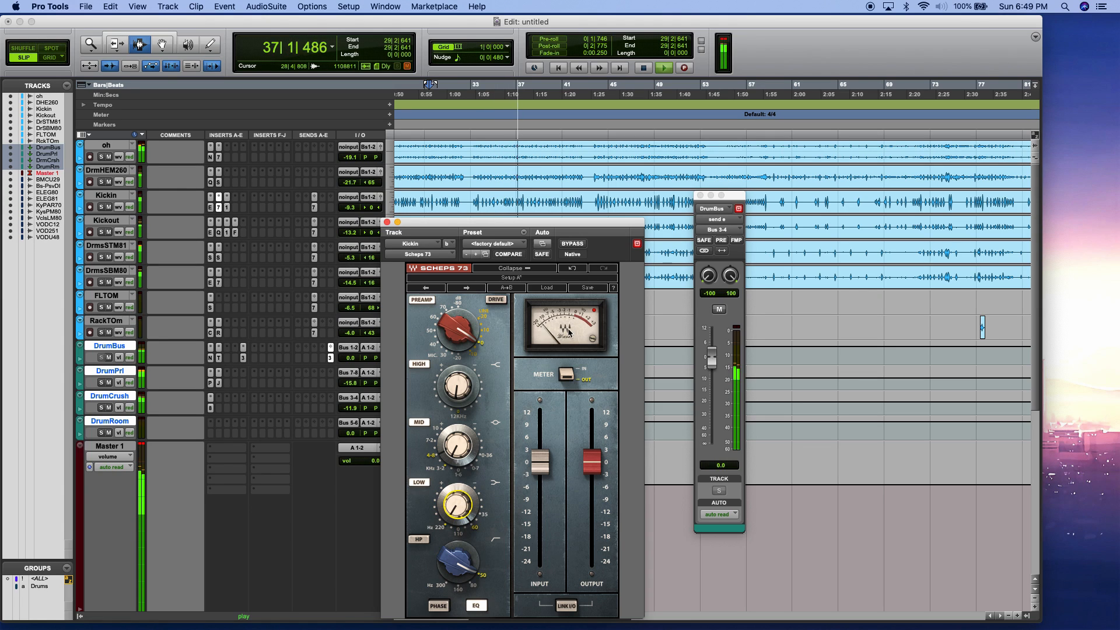
pyautogui.click(386, 222)
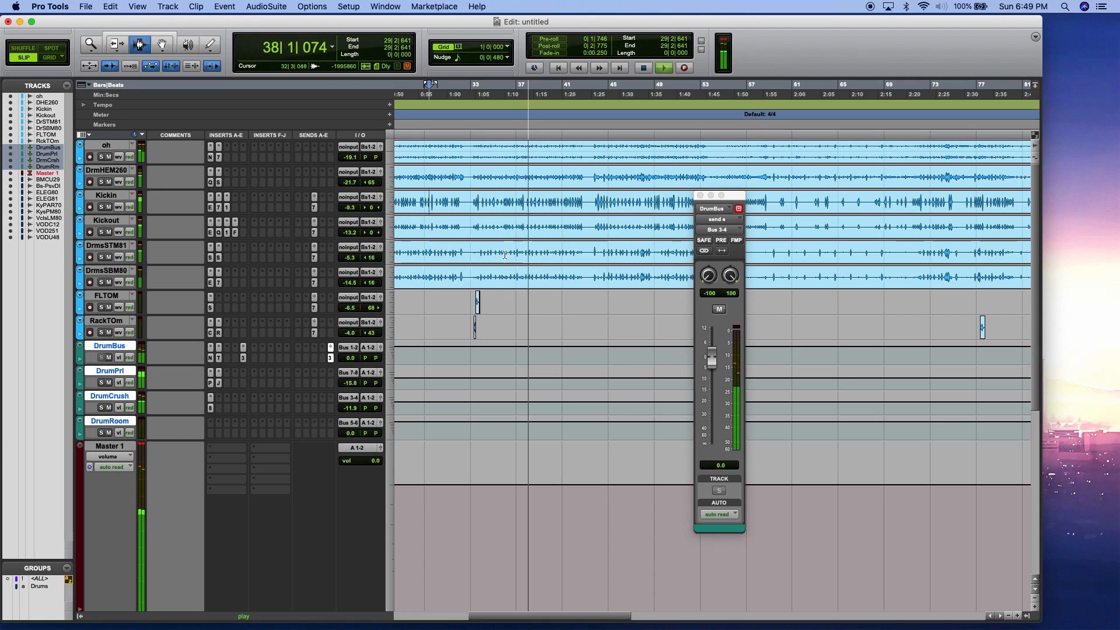
# - Replay from bar 32 and insert the stereo ValhallaVintageVerb reverb in DrumRoom's first insert slot
pyautogui.click(452, 275)
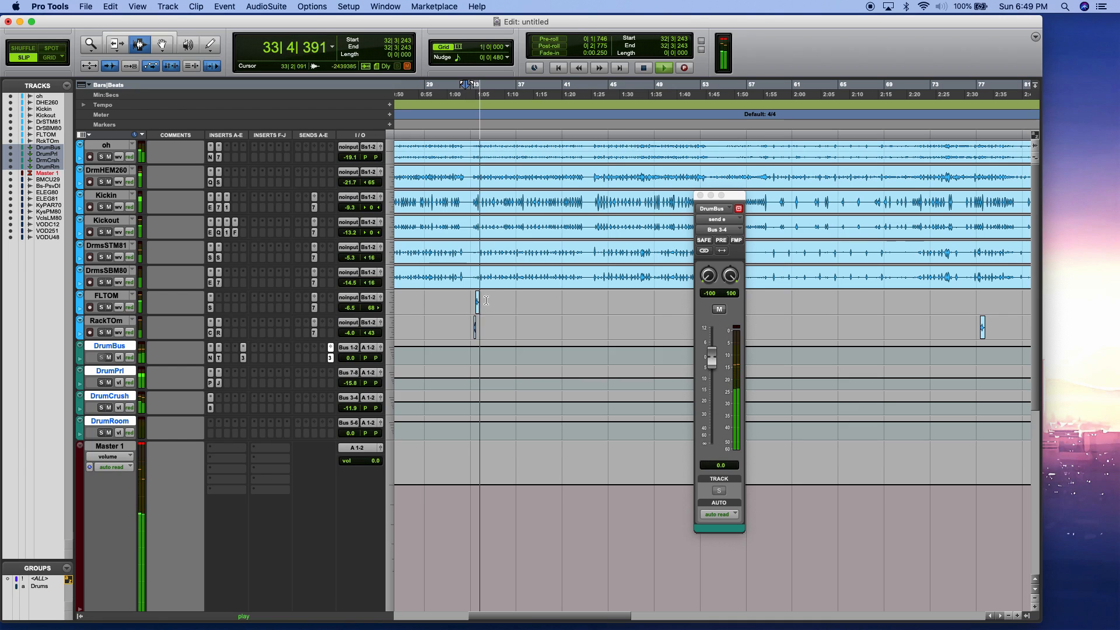
pyautogui.click(213, 435)
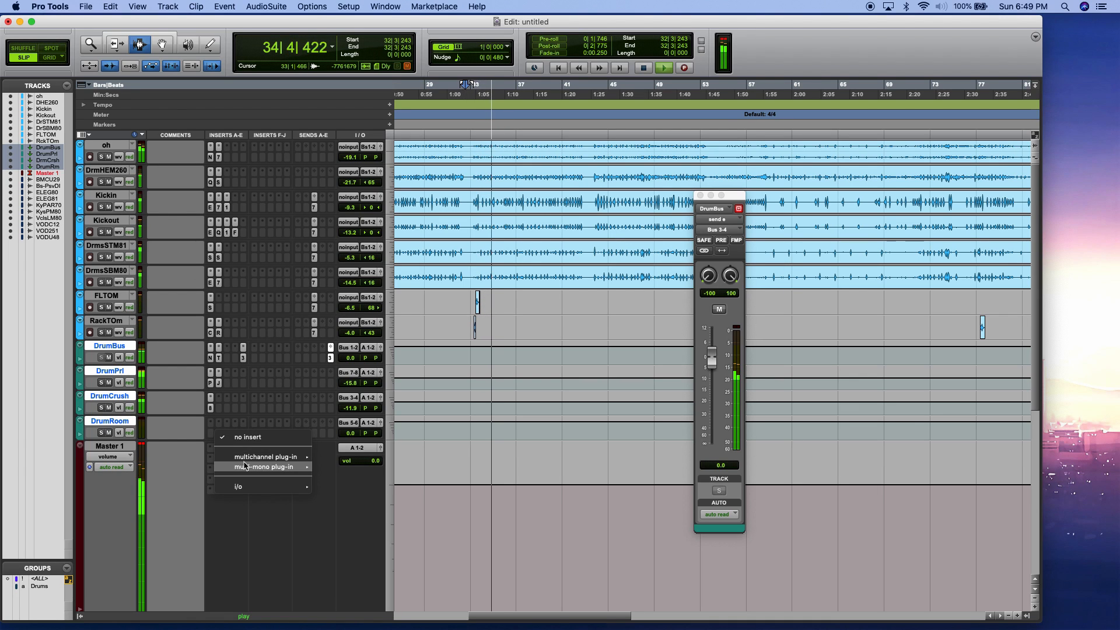
pyautogui.moveTo(265, 456)
pyautogui.moveTo(370, 480)
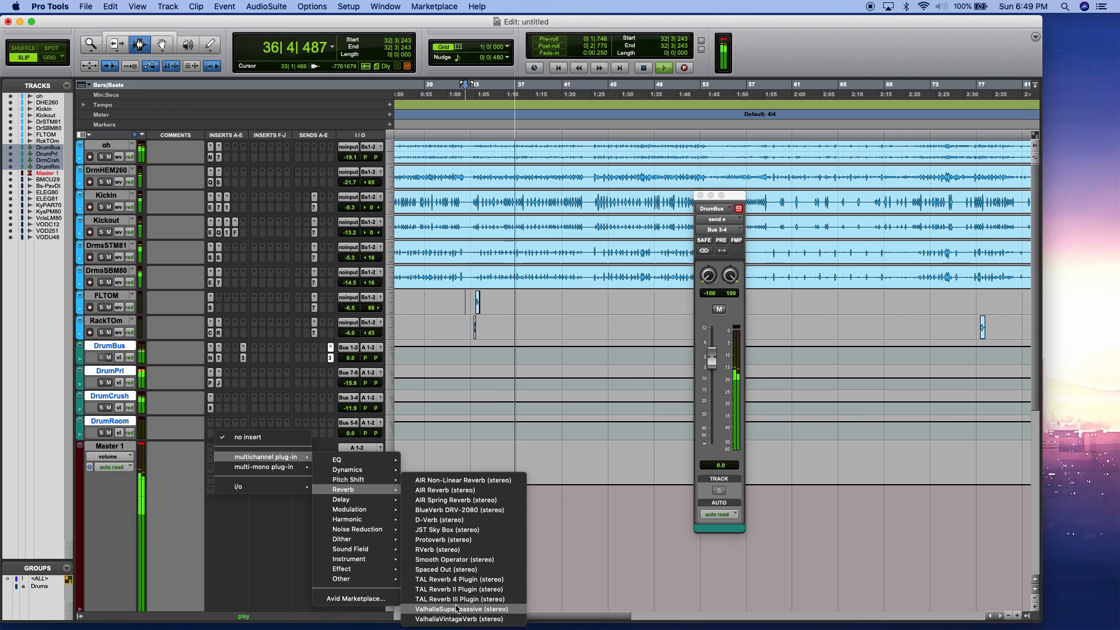
pyautogui.click(455, 619)
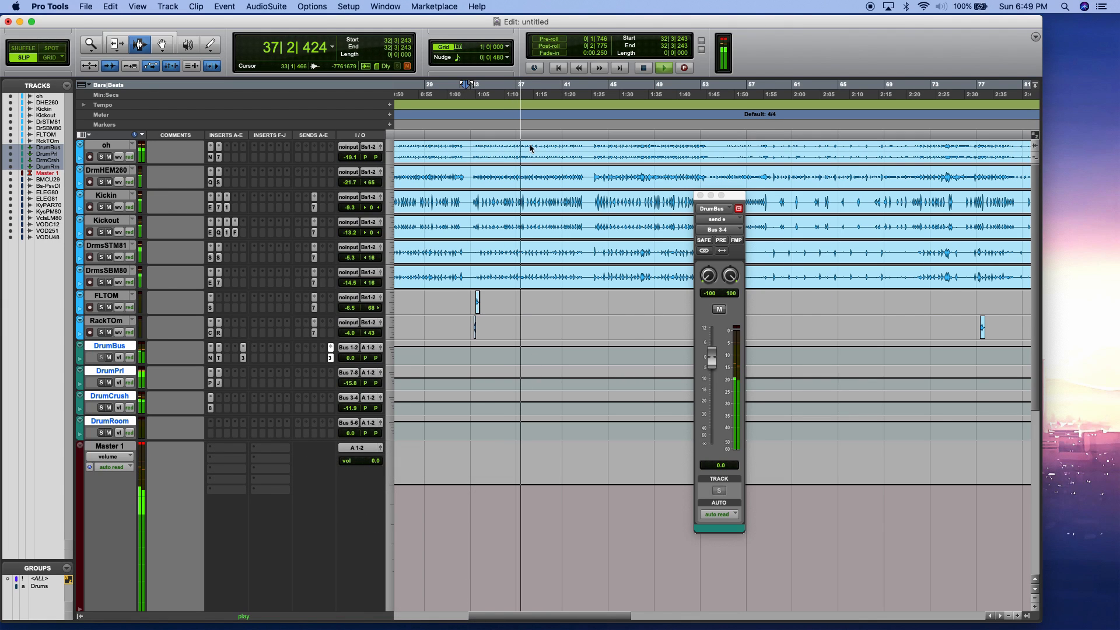
# - Set ValhallaVintageVerb to Room mode with 1.90 s decay, 2.85 ms predelay and 480 Hz LowCut during playback, and close it
pyautogui.click(490, 189)
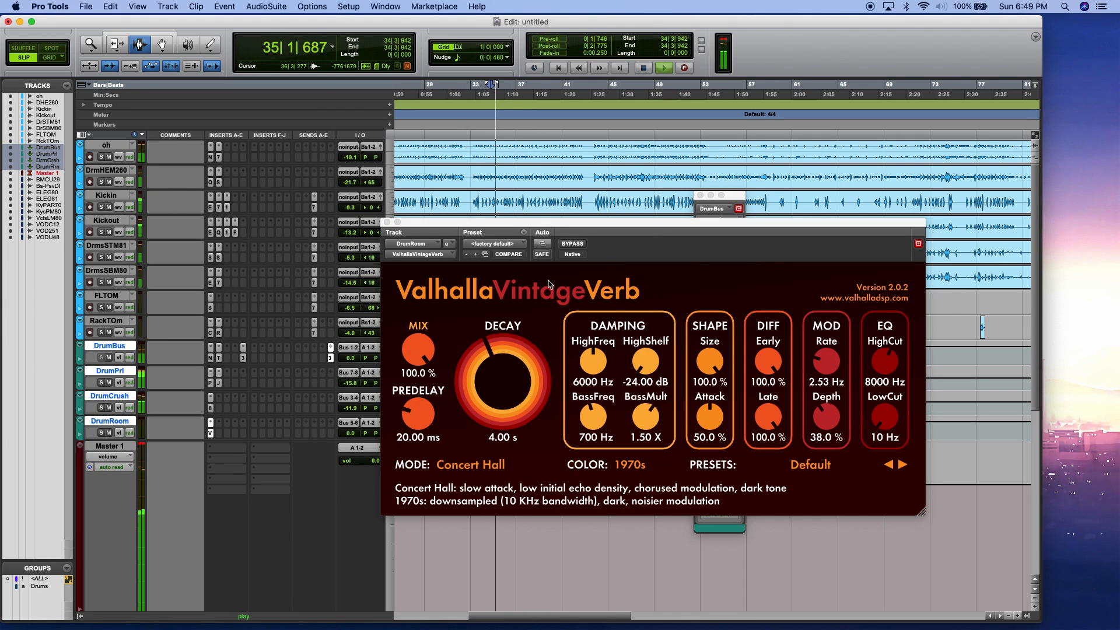
pyautogui.click(482, 471)
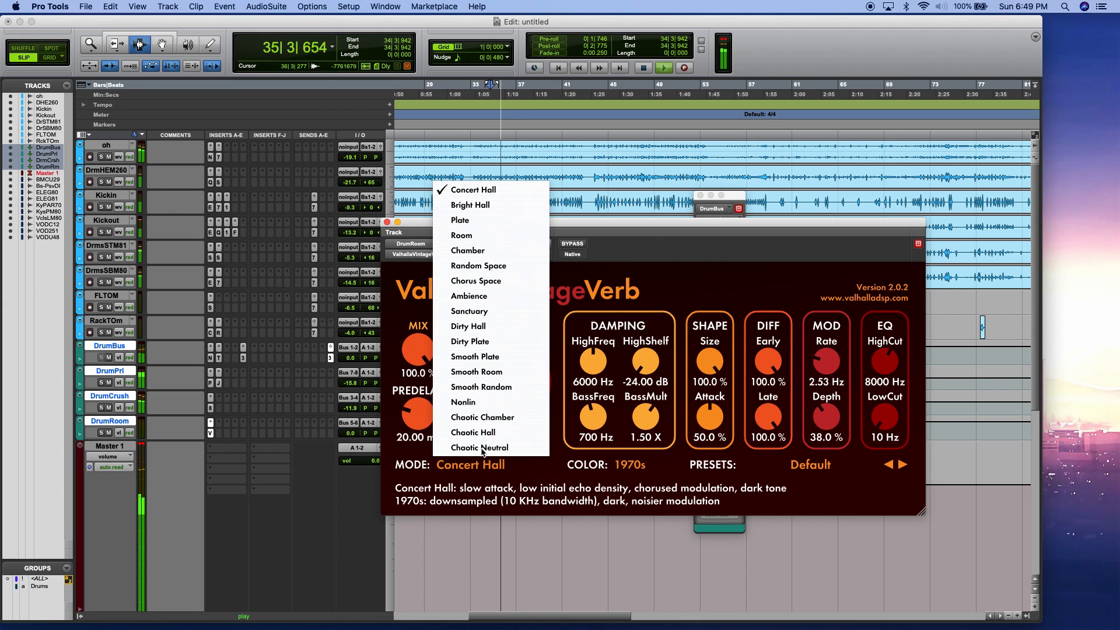
pyautogui.click(482, 236)
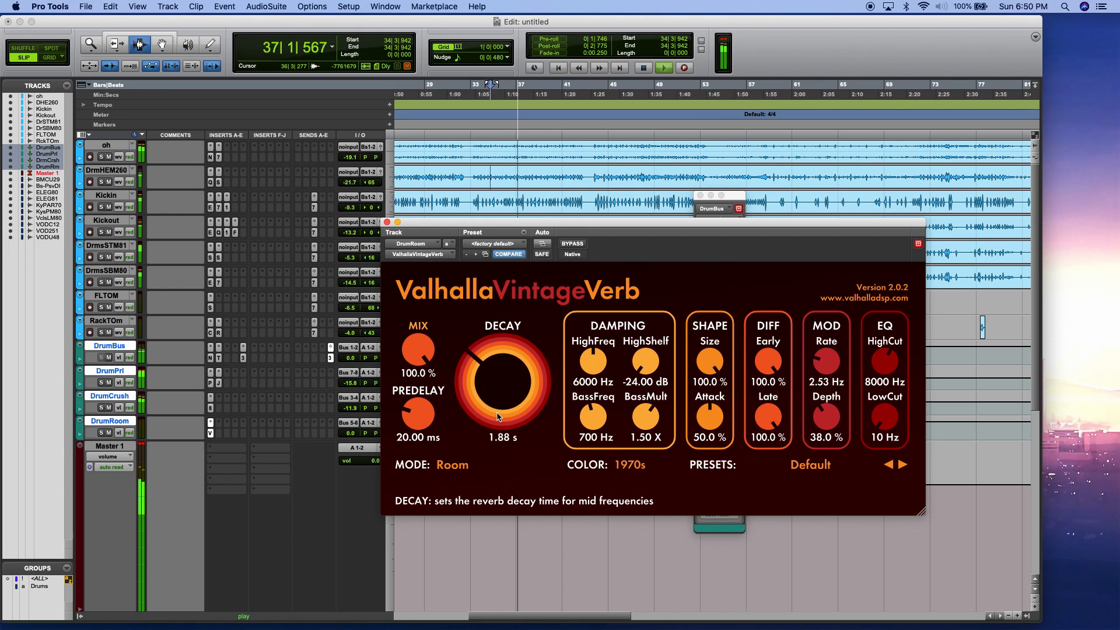
pyautogui.moveTo(497, 416); pyautogui.dragTo(497, 415)
pyautogui.moveTo(423, 421); pyautogui.dragTo(428, 445)
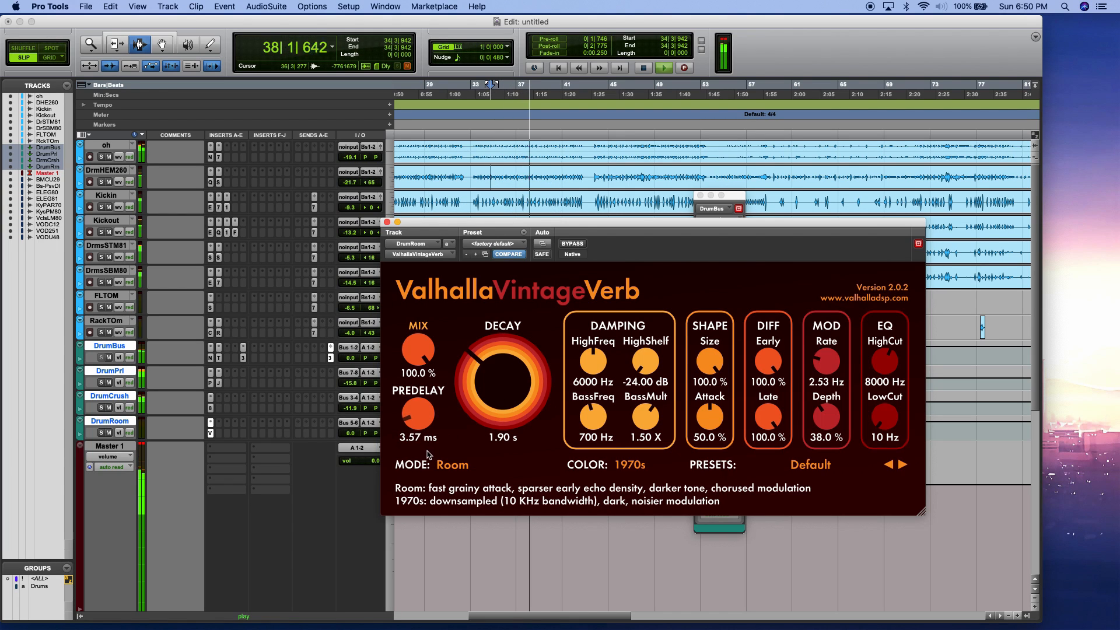
pyautogui.moveTo(898, 412); pyautogui.dragTo(887, 386)
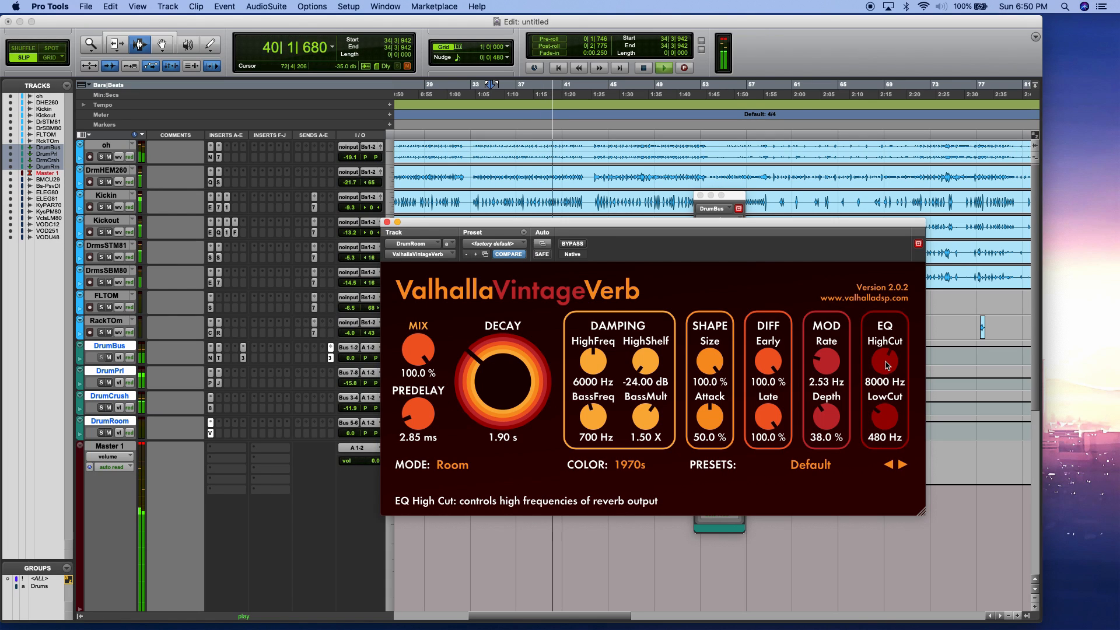
pyautogui.click(386, 222)
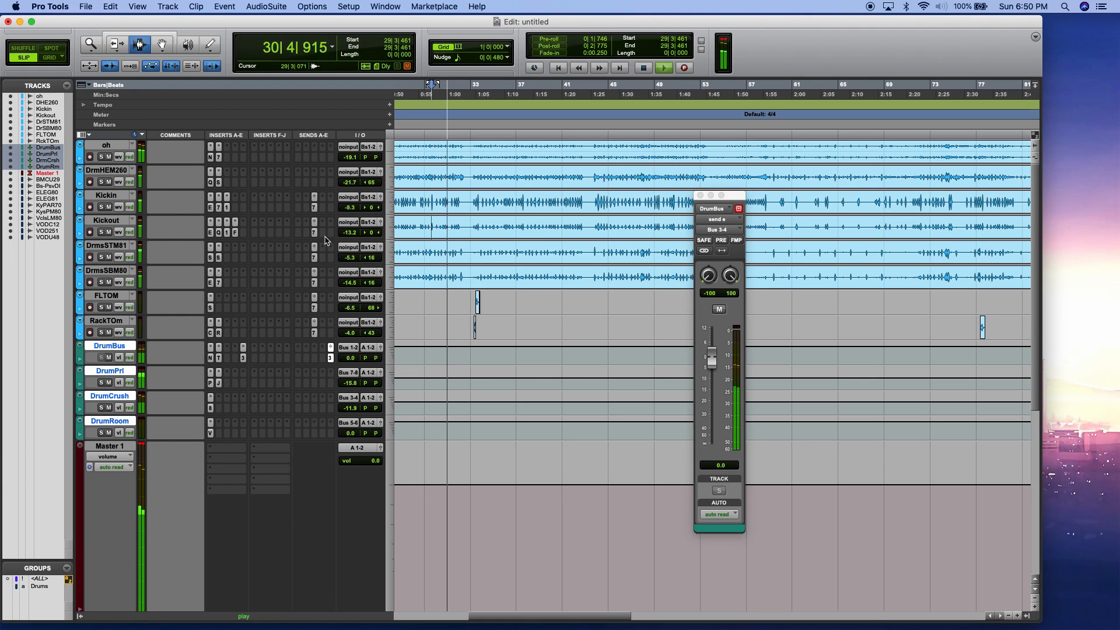
# - Add a send from DrmsSBM80 to Bus 5-6 (Stereo) and replay the drums from bar 31
pyautogui.click(325, 285)
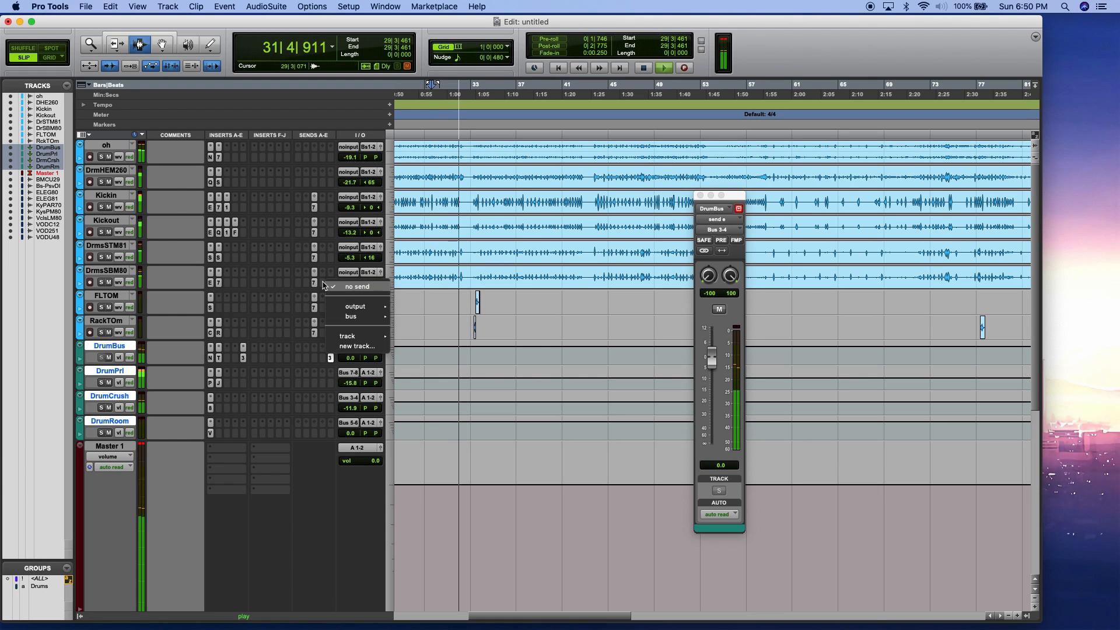
pyautogui.moveTo(351, 316)
pyautogui.moveTo(428, 319)
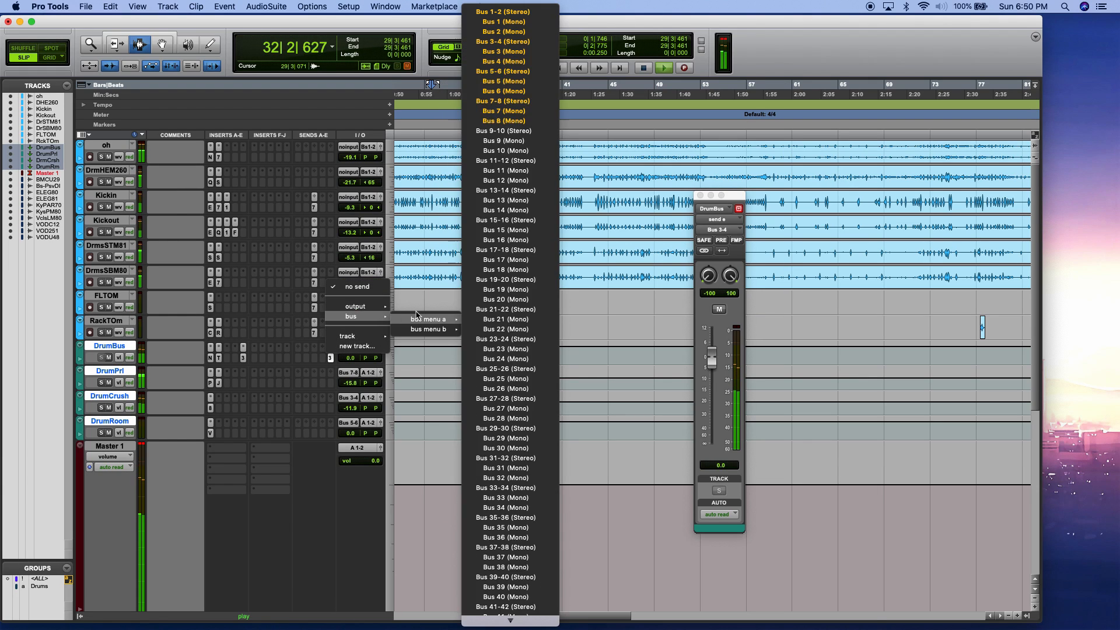
pyautogui.click(509, 72)
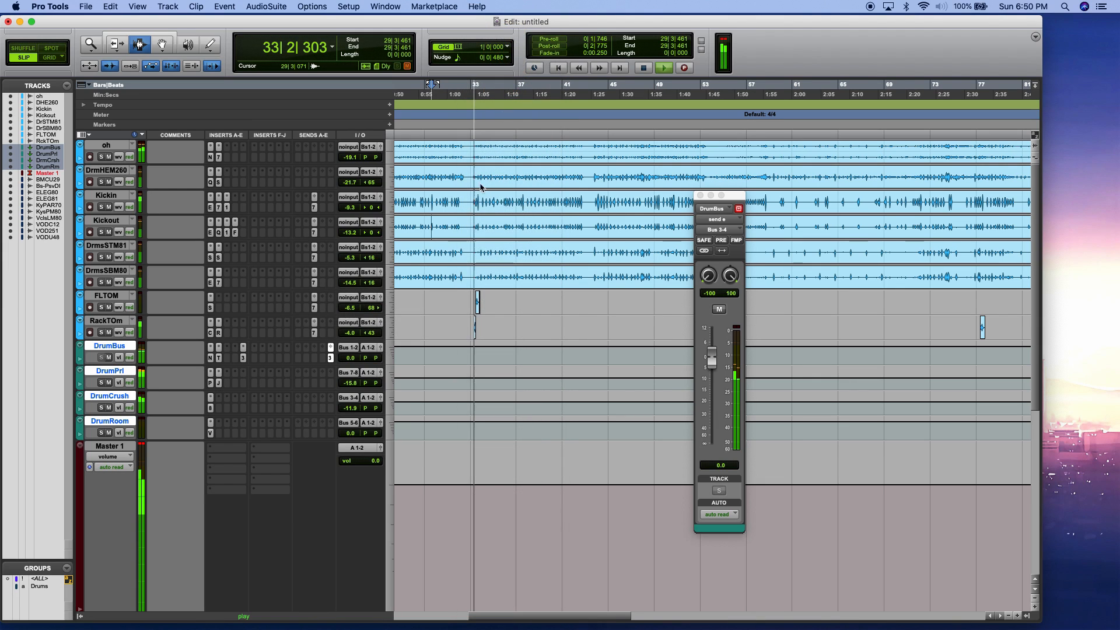
pyautogui.click(448, 280)
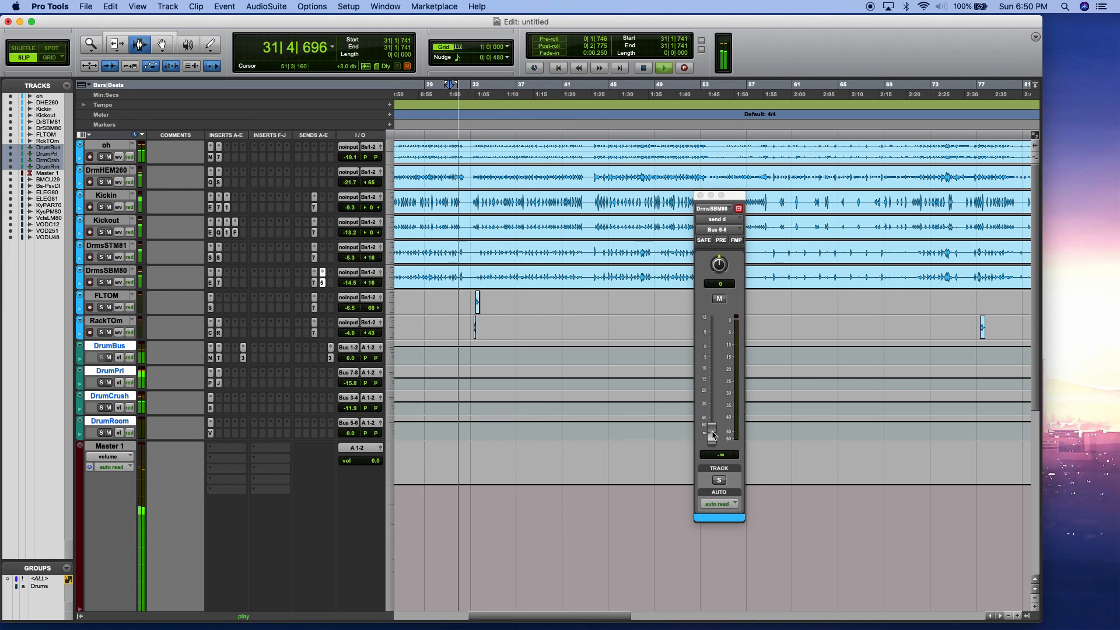
# - Set DrmsSBM80's Bus 5-6 send level to -0.1 dB and shorten DrumRoom's ValhallaVintageVerb decay to 0.21 s
pyautogui.moveTo(711, 435); pyautogui.dragTo(712, 344)
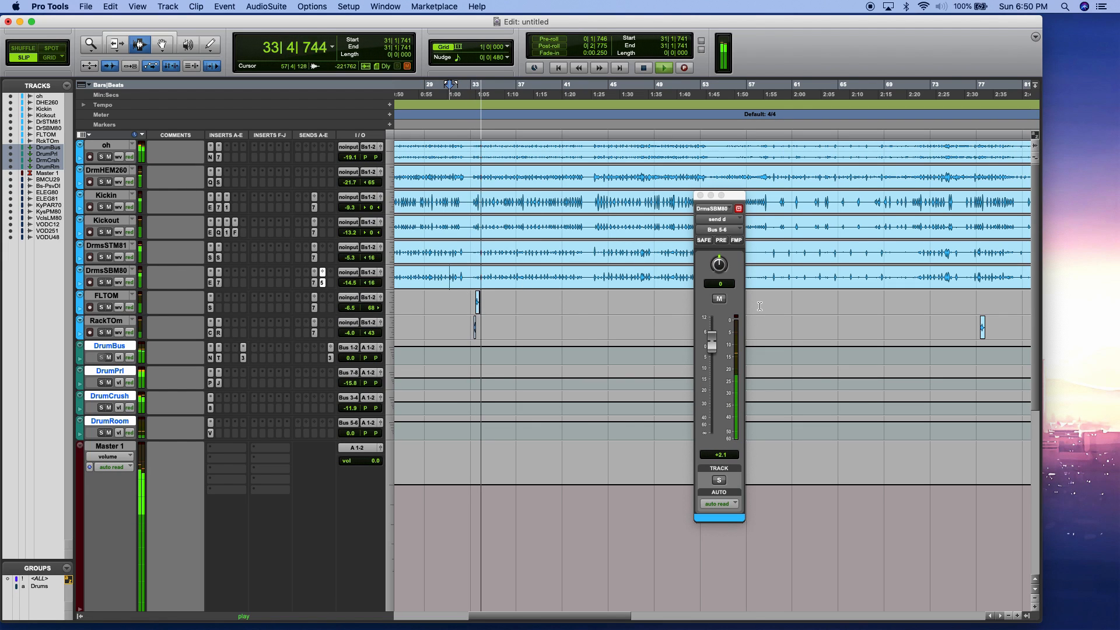
pyautogui.moveTo(711, 346); pyautogui.dragTo(711, 316)
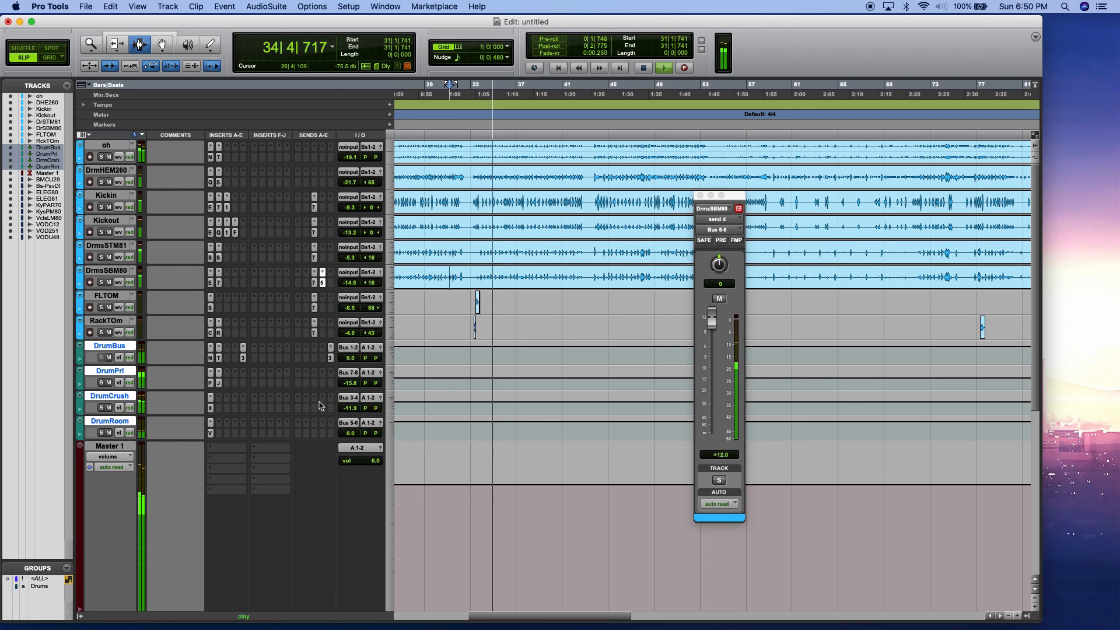
pyautogui.click(212, 433)
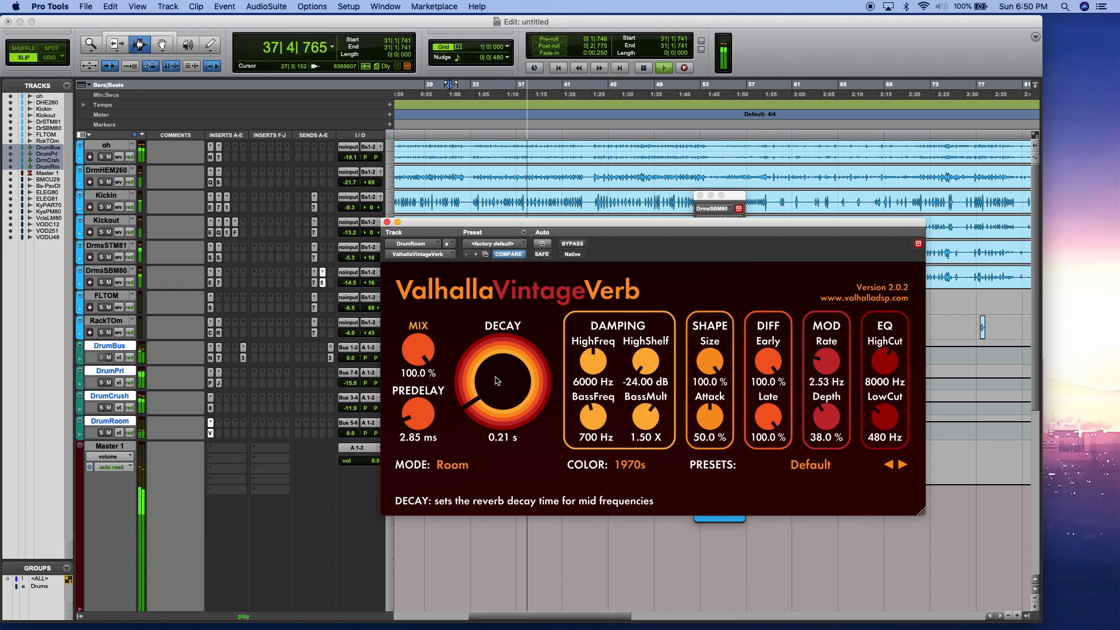
pyautogui.click(386, 222)
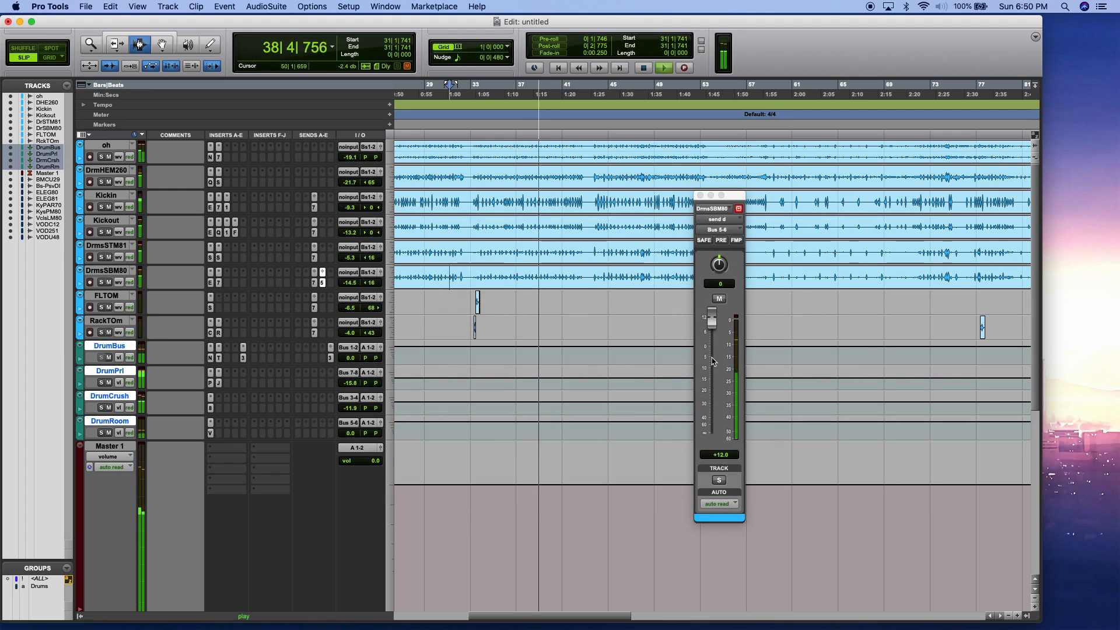
pyautogui.moveTo(711, 345)
pyautogui.mouseDown()
pyautogui.moveTo(710, 357)
pyautogui.moveTo(713, 345)
pyautogui.mouseUp()
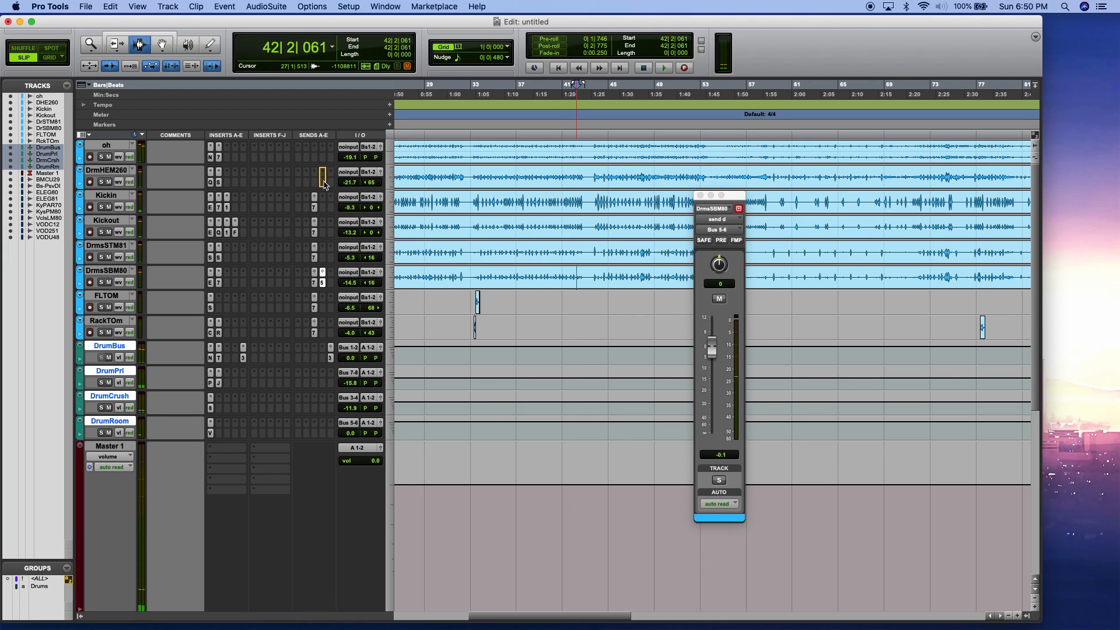
# - Copy the Bus 5-6 send to DrmHEM260, replay from bar 29 and set that send's level to -11.0 dB
pyautogui.press('space')
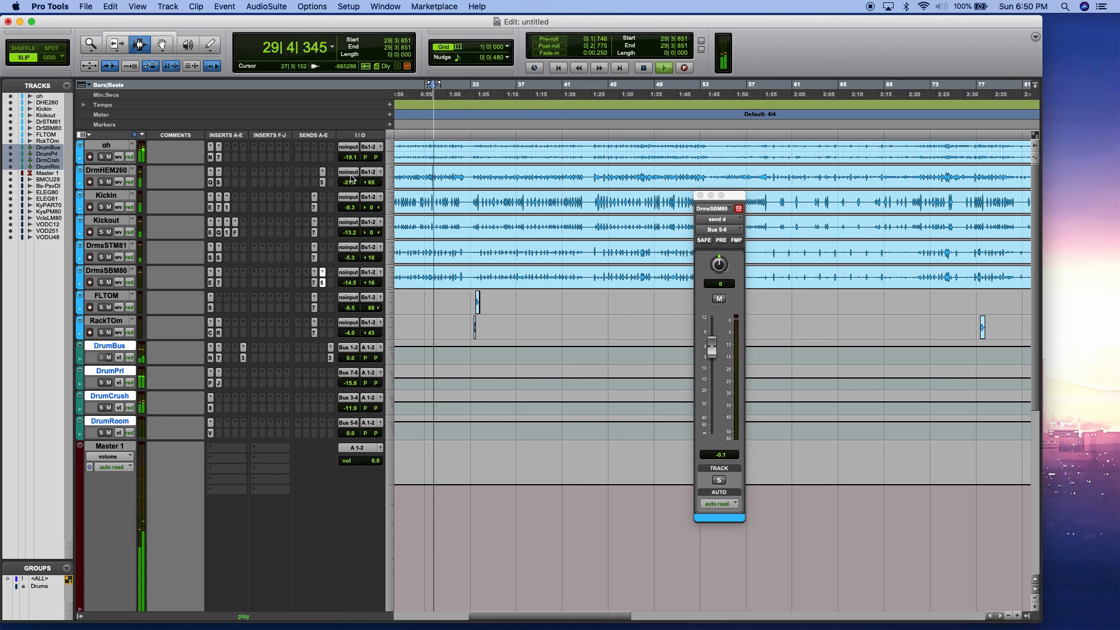
pyautogui.click(322, 182)
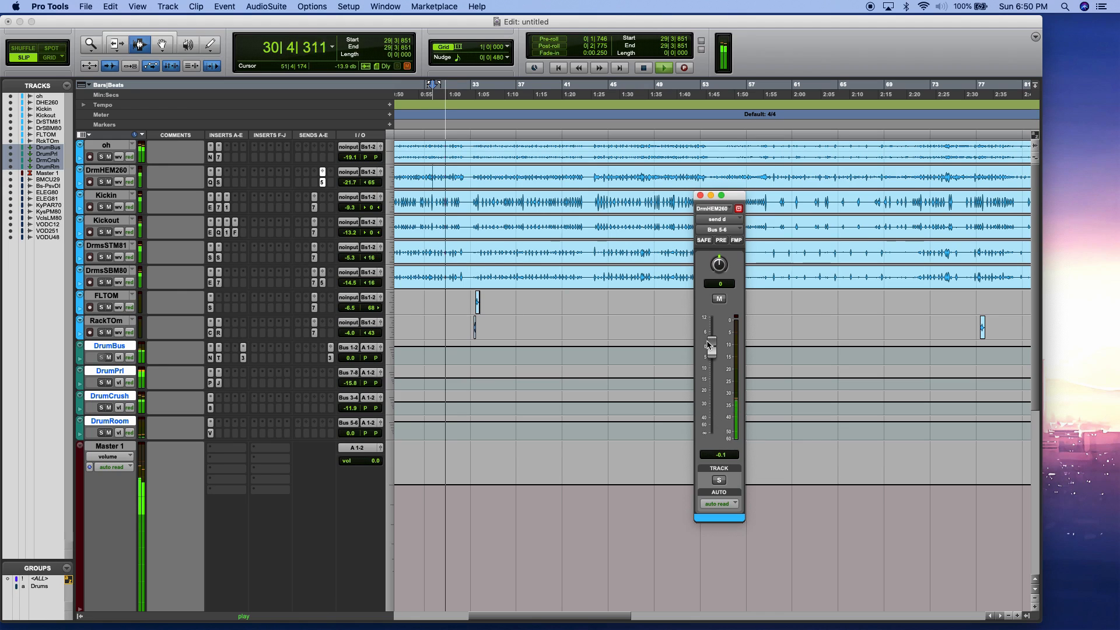
pyautogui.moveTo(712, 344); pyautogui.dragTo(711, 369)
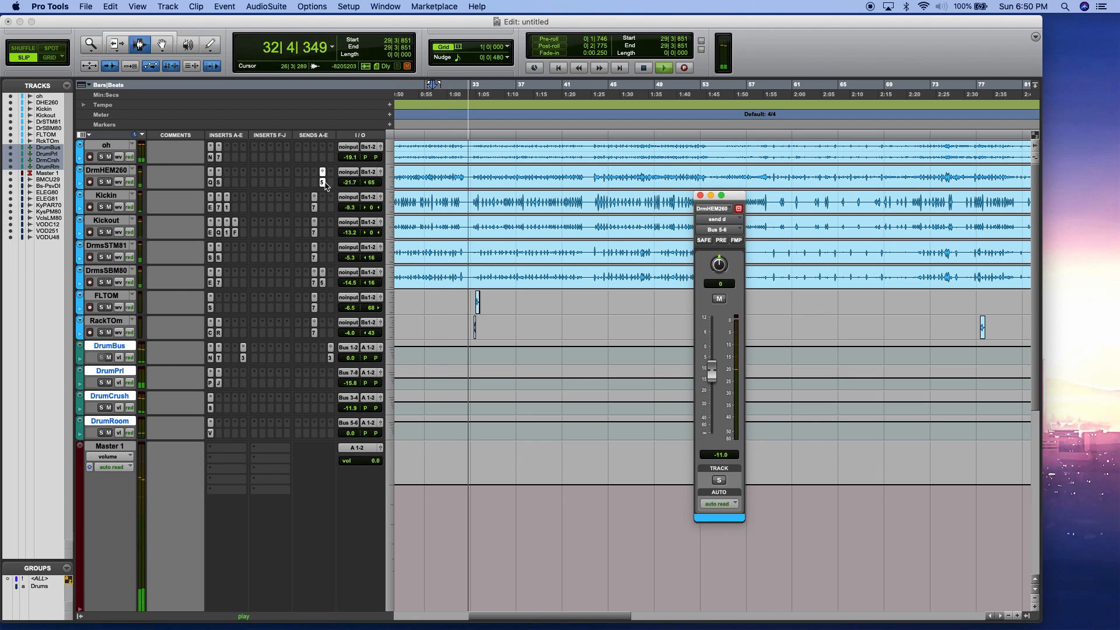
# - Copy DrmsSBM80's Bus 5-6 send to FLTOM and RackTOm, and replay the tom fill from bar 33
pyautogui.moveTo(323, 282)
pyautogui.mouseDown()
pyautogui.moveTo(325, 344)
pyautogui.moveTo(323, 304)
pyautogui.mouseUp()
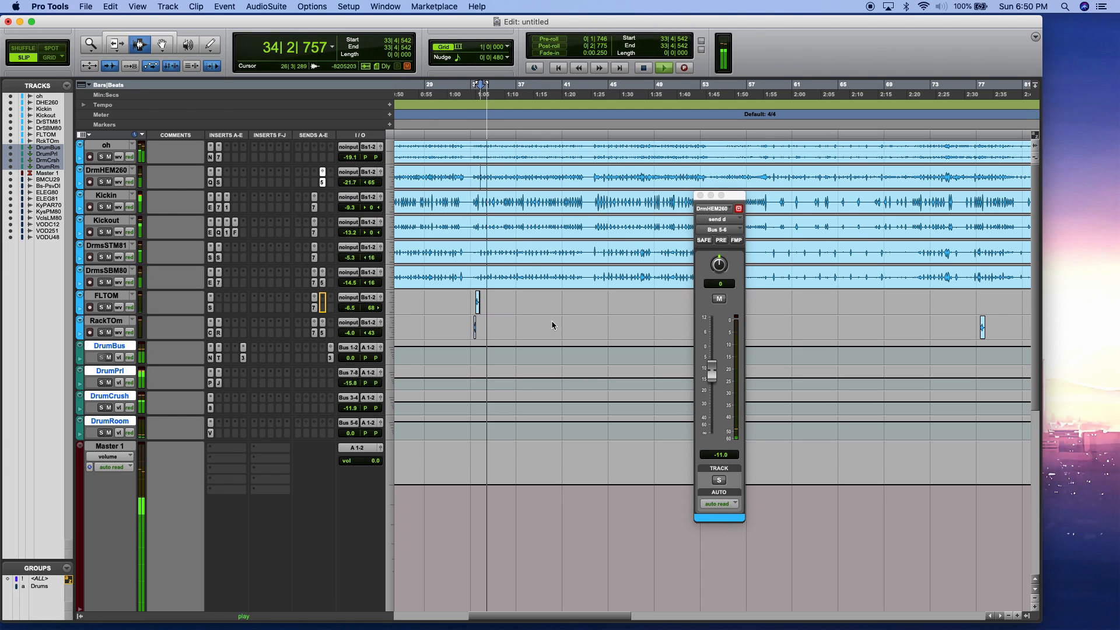
pyautogui.press('space')
pyautogui.click(474, 321)
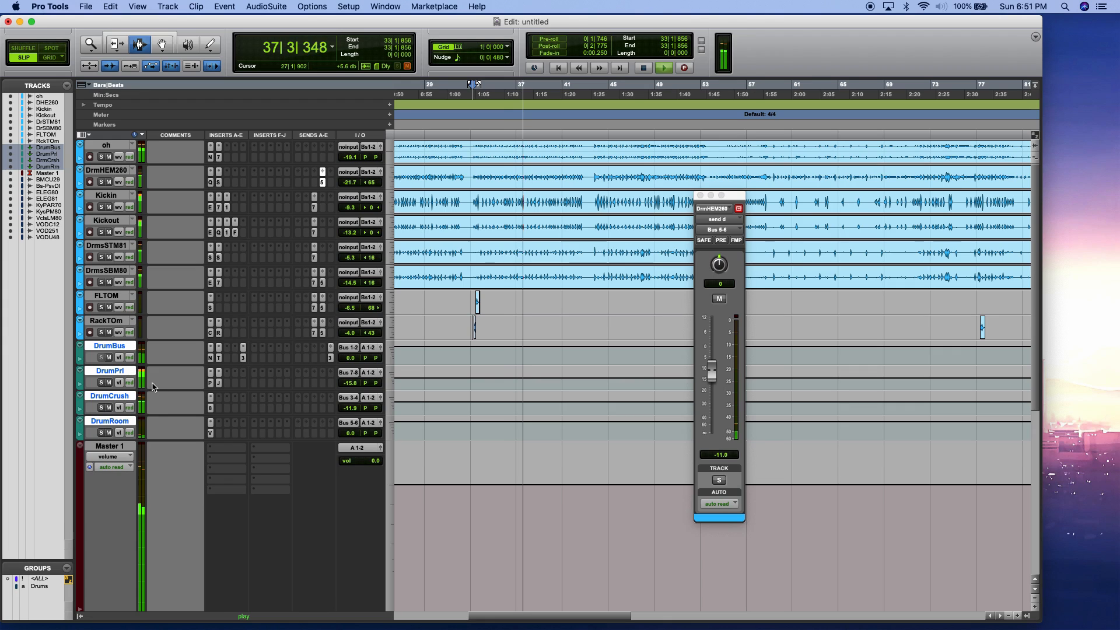
# - Leave only the DrumBus track selected and close the DrmHEM260 send window
pyautogui.click(107, 321)
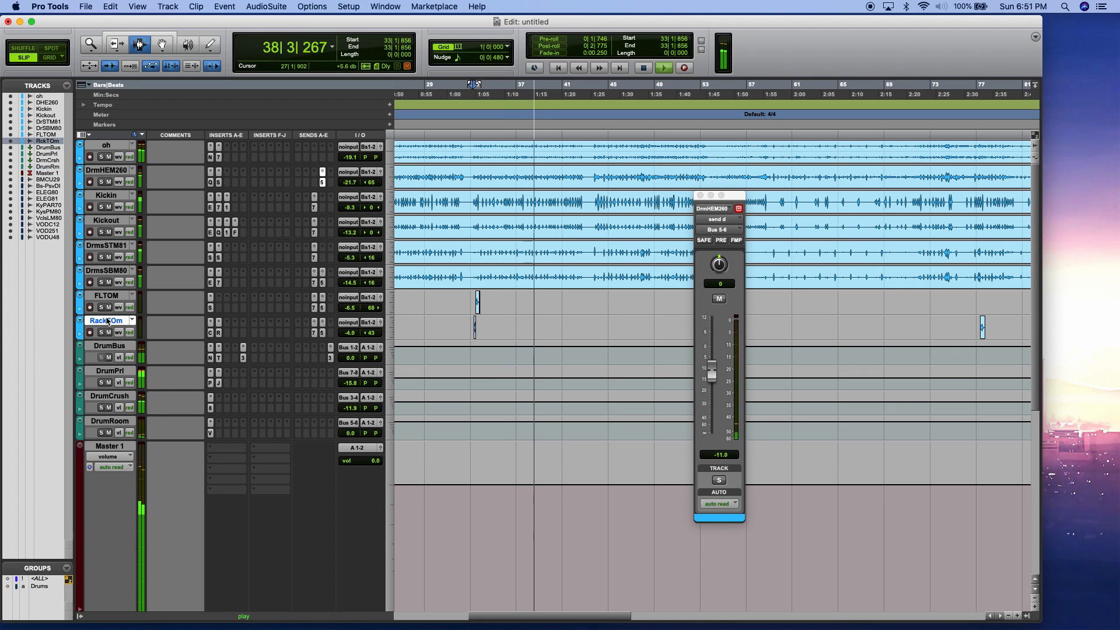
pyautogui.moveTo(102, 422); pyautogui.dragTo(110, 147)
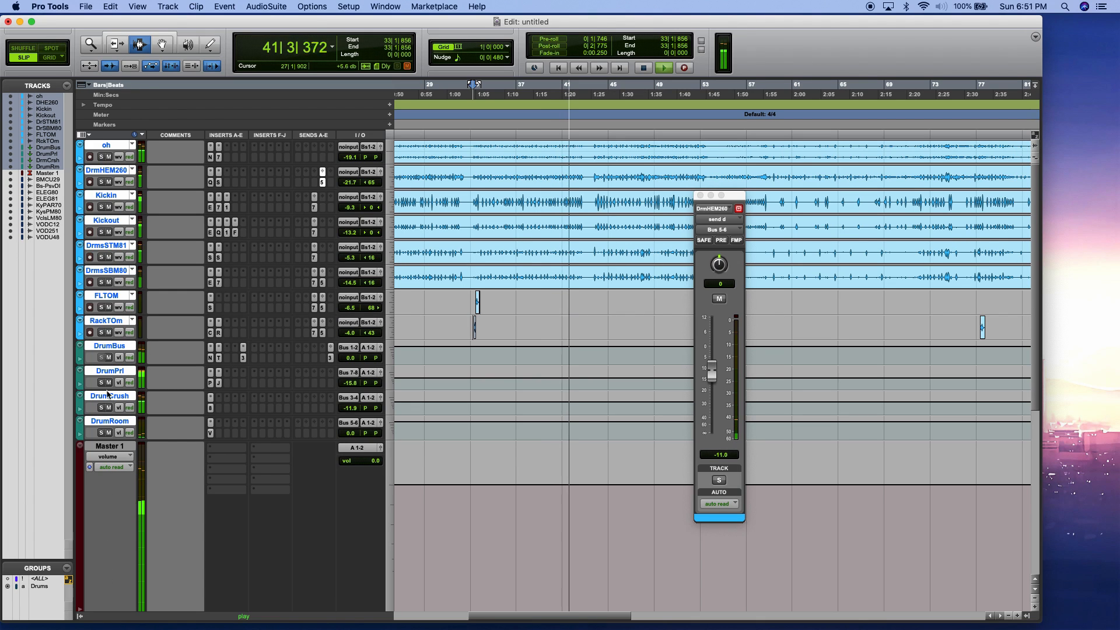
pyautogui.scroll(-5, 107, 391)
pyautogui.click(119, 345)
pyautogui.scroll(5, 114, 347)
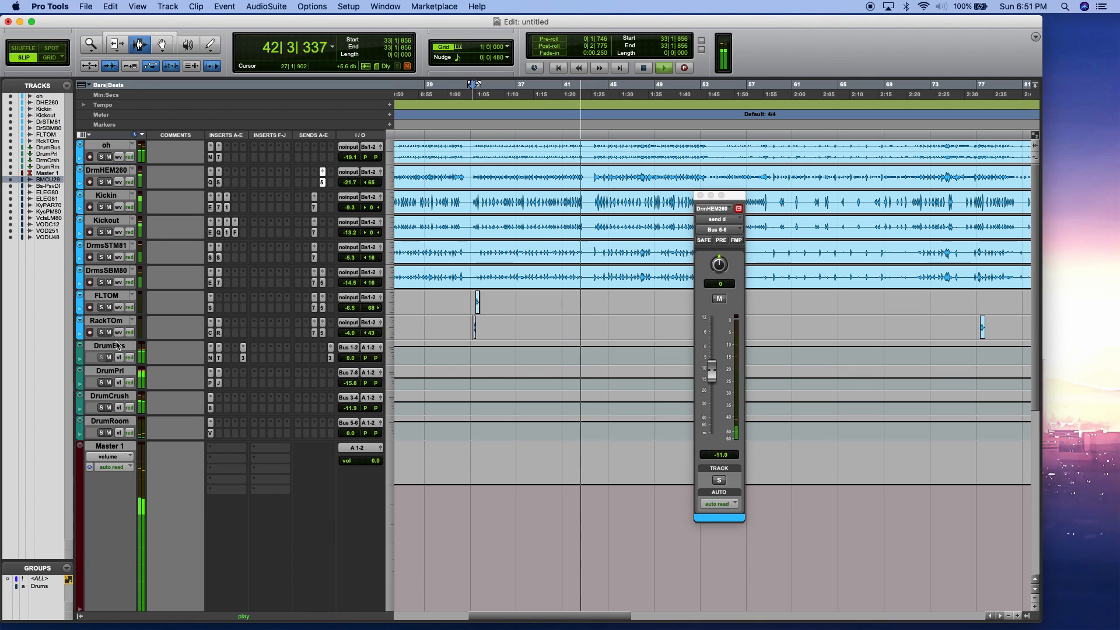
pyautogui.click(108, 347)
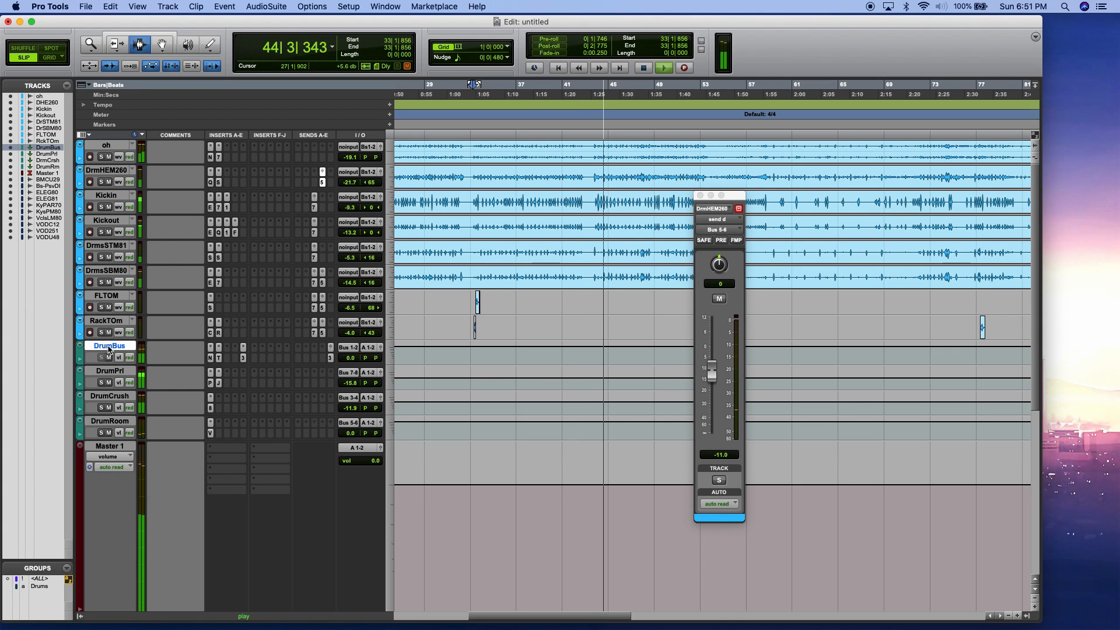
pyautogui.click(700, 196)
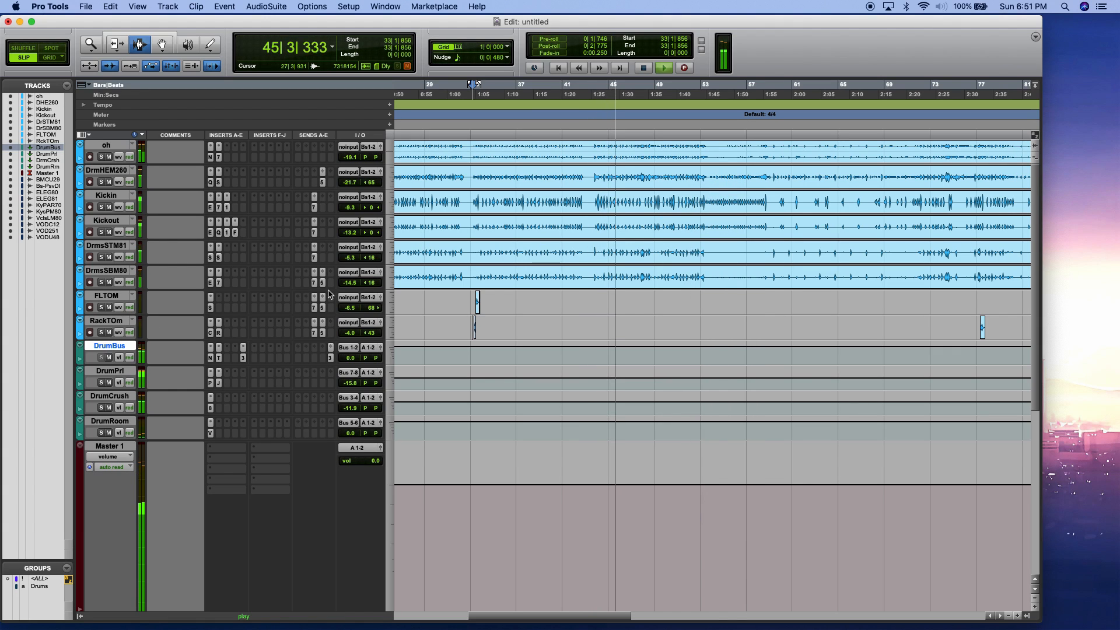
# - Unmute all bass, electric guitar, keys and vocal tracks, and play the full mix from bar 19
pyautogui.scroll(-10, 497, 257)
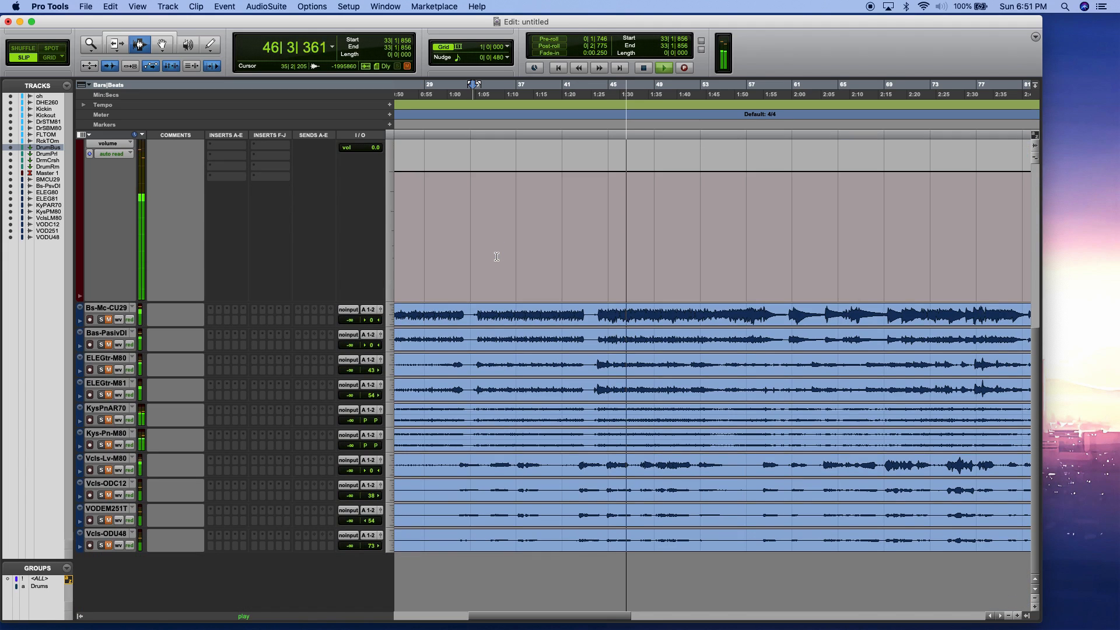
pyautogui.scroll(10, 235, 289)
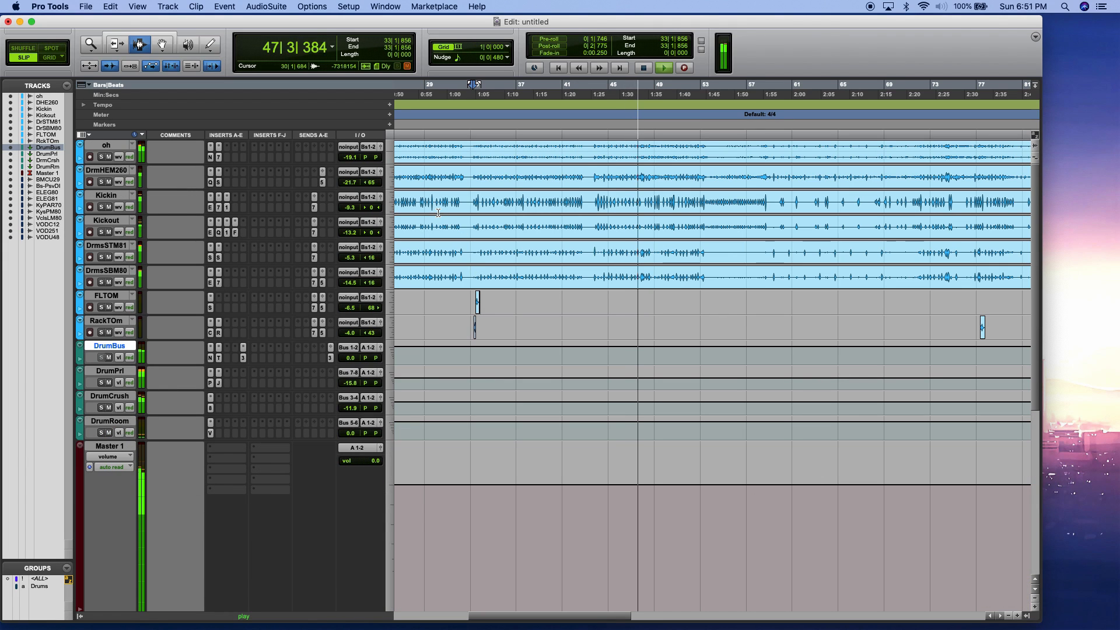
pyautogui.press('space')
pyautogui.scroll(-10, 109, 497)
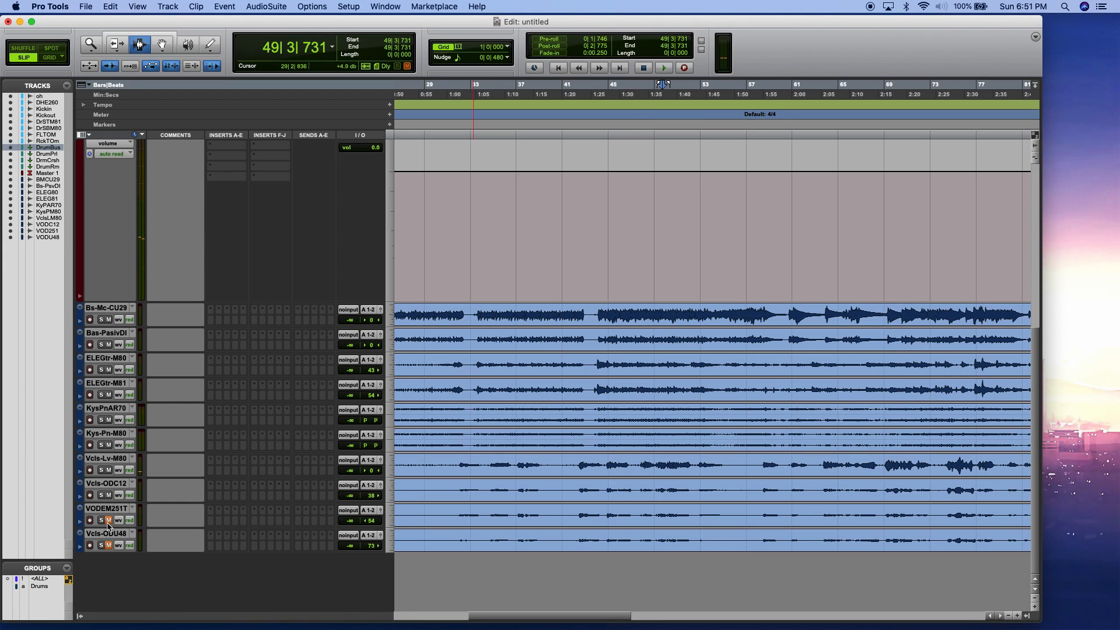
pyautogui.scroll(15, 555, 327)
pyautogui.hscroll(-5, 555, 328)
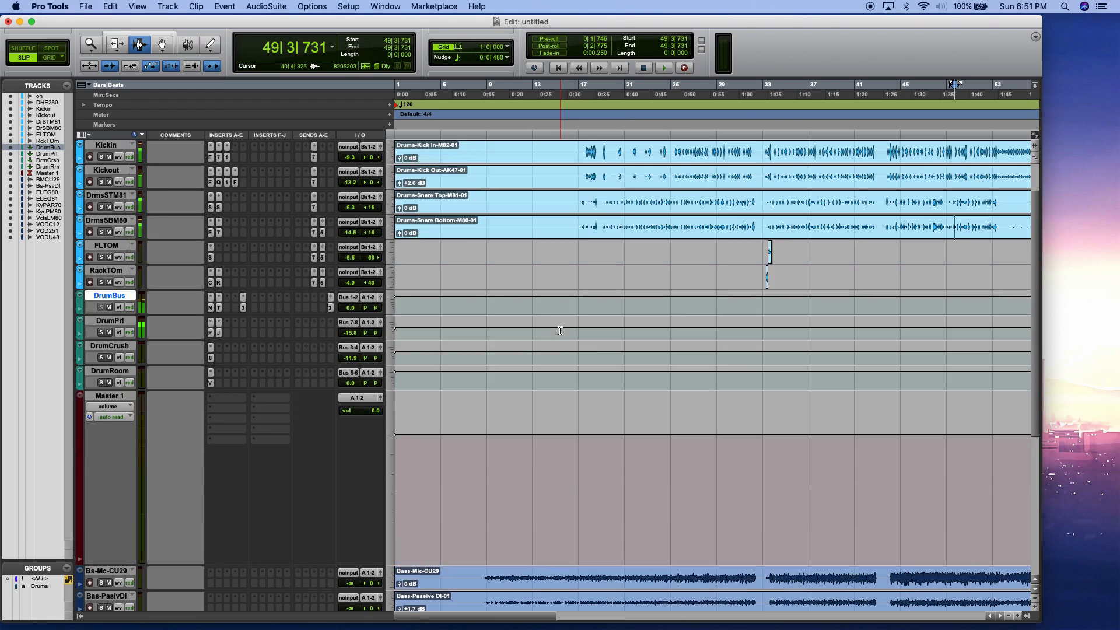
pyautogui.click(605, 268)
pyautogui.press('space')
pyautogui.scroll(-10, 604, 268)
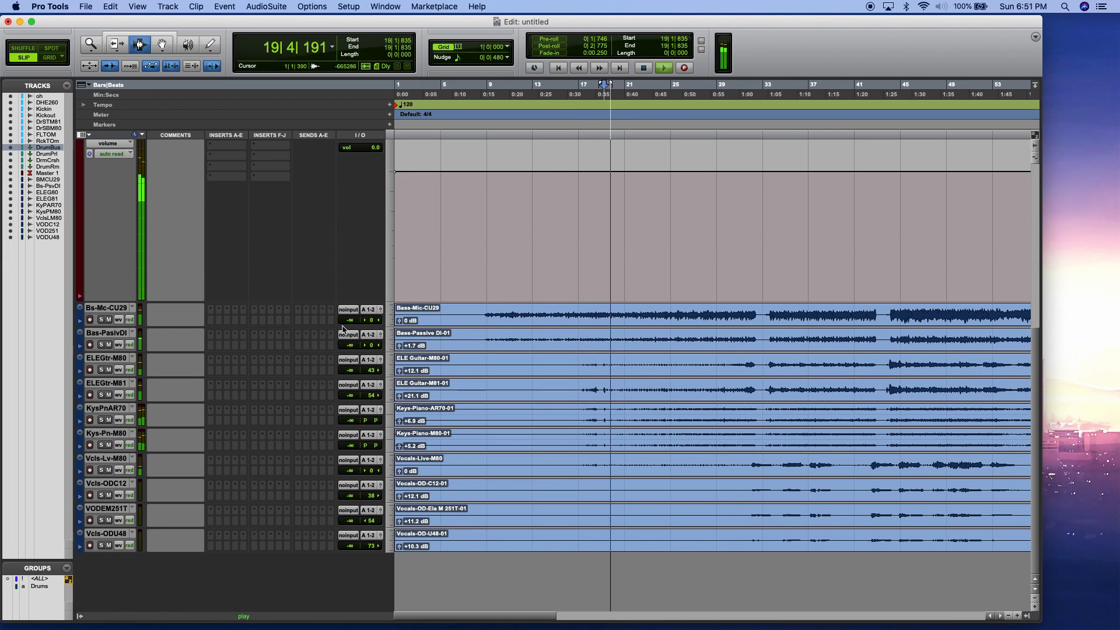
# - Raise Bs-Mc-CU29 to -13.9 dB, Bas-PasivDI to -12.5, ELEGtr-M80 to -2.6, ELEGtr-M81 to -5.9, KysPnAR70 to -12.5 and Kys-Pn-M80 to -13.8
pyautogui.moveTo(348, 320)
pyautogui.mouseDown()
pyautogui.moveTo(349, 300)
pyautogui.moveTo(349, 327)
pyautogui.mouseUp()
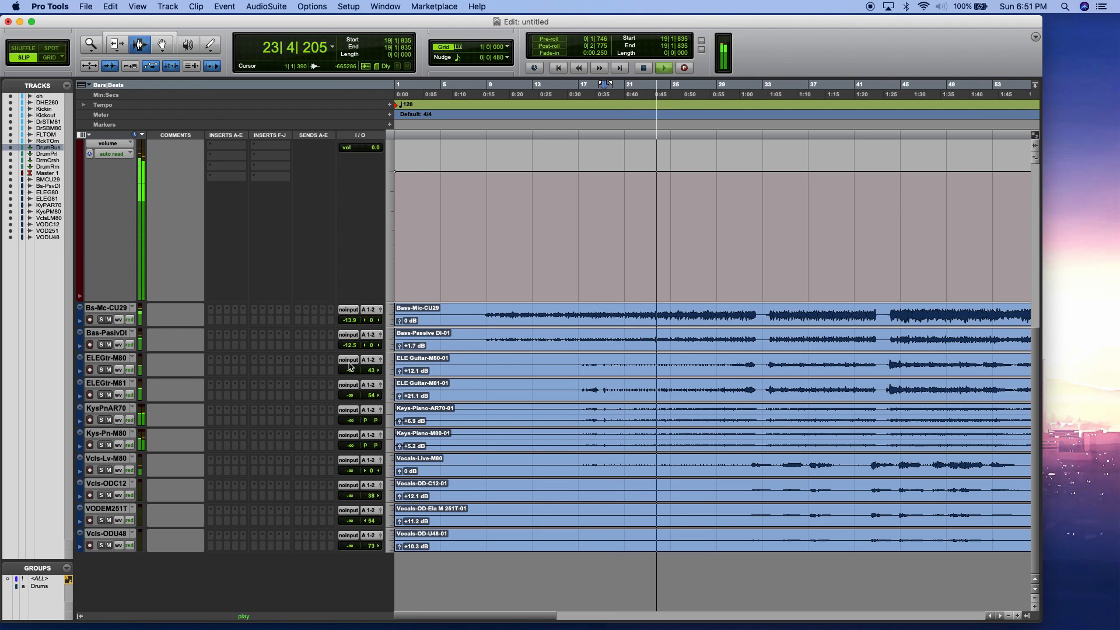
pyautogui.moveTo(350, 369)
pyautogui.mouseDown()
pyautogui.moveTo(348, 323)
pyautogui.moveTo(350, 374)
pyautogui.moveTo(351, 363)
pyautogui.mouseUp()
pyautogui.moveTo(348, 421)
pyautogui.mouseDown()
pyautogui.moveTo(349, 393)
pyautogui.moveTo(346, 422)
pyautogui.mouseUp()
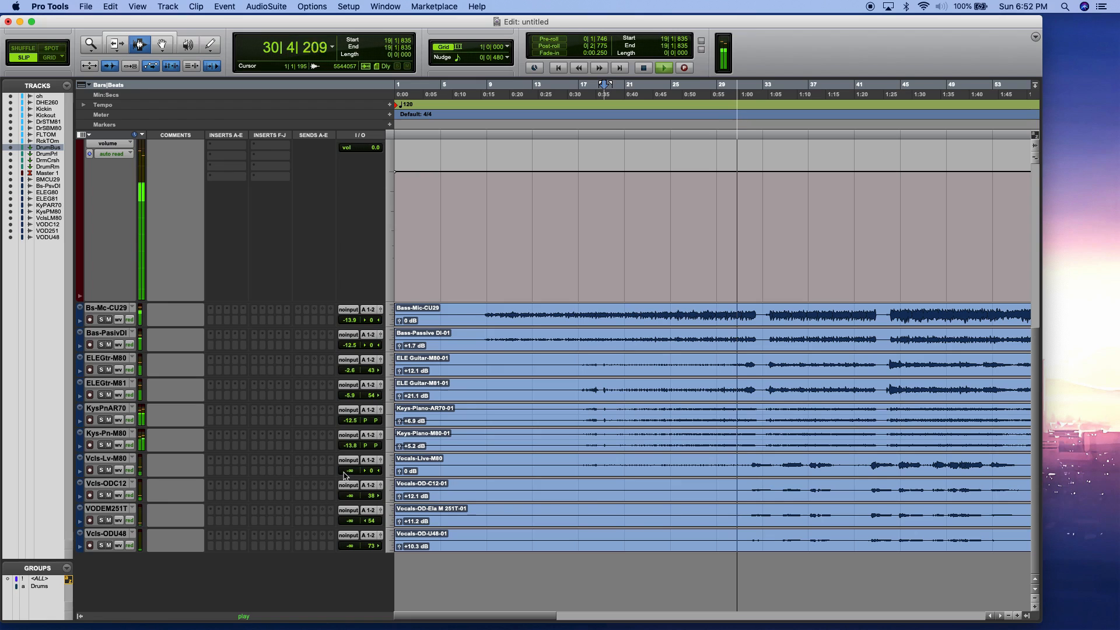
# - Set Vcls-Lv-M80 to -7.3 dB, Vcls-ODC12 to -15.2, VODEM251T to -17.8, Vcls-ODU48 to -26.9, ELEGtr-M80 to -17.7 and ELEGtr-M81 to -18.4
pyautogui.moveTo(348, 470); pyautogui.dragTo(349, 440)
pyautogui.moveTo(355, 491); pyautogui.dragTo(355, 475)
pyautogui.moveTo(352, 368); pyautogui.dragTo(352, 377)
pyautogui.moveTo(351, 394); pyautogui.dragTo(351, 401)
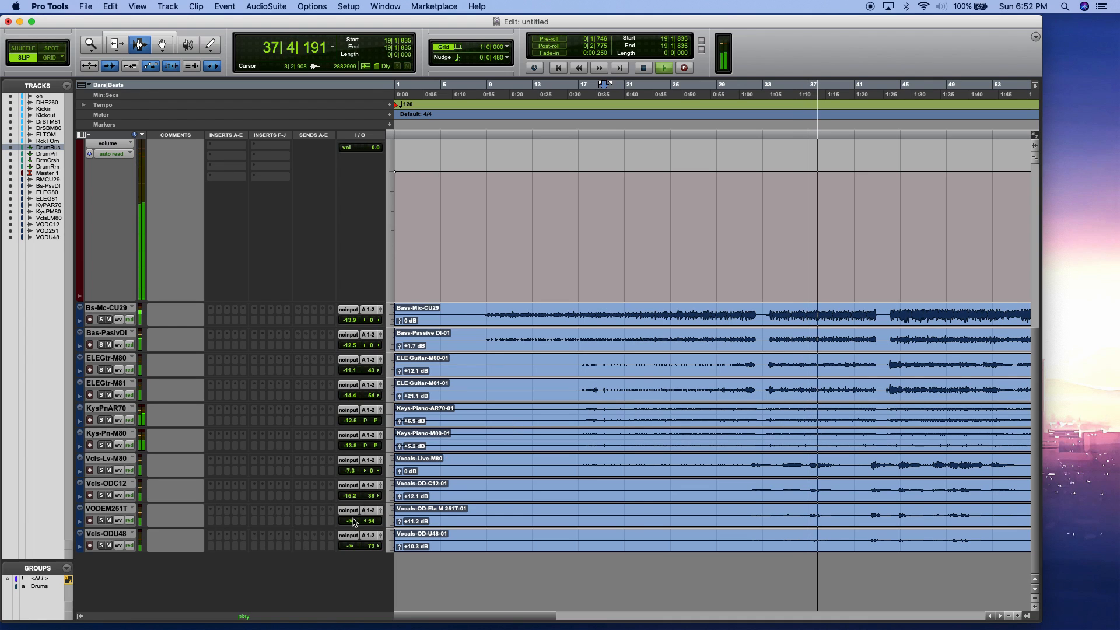
pyautogui.moveTo(350, 520); pyautogui.dragTo(353, 501)
pyautogui.moveTo(350, 545); pyautogui.dragTo(352, 533)
pyautogui.moveTo(351, 394); pyautogui.dragTo(352, 380)
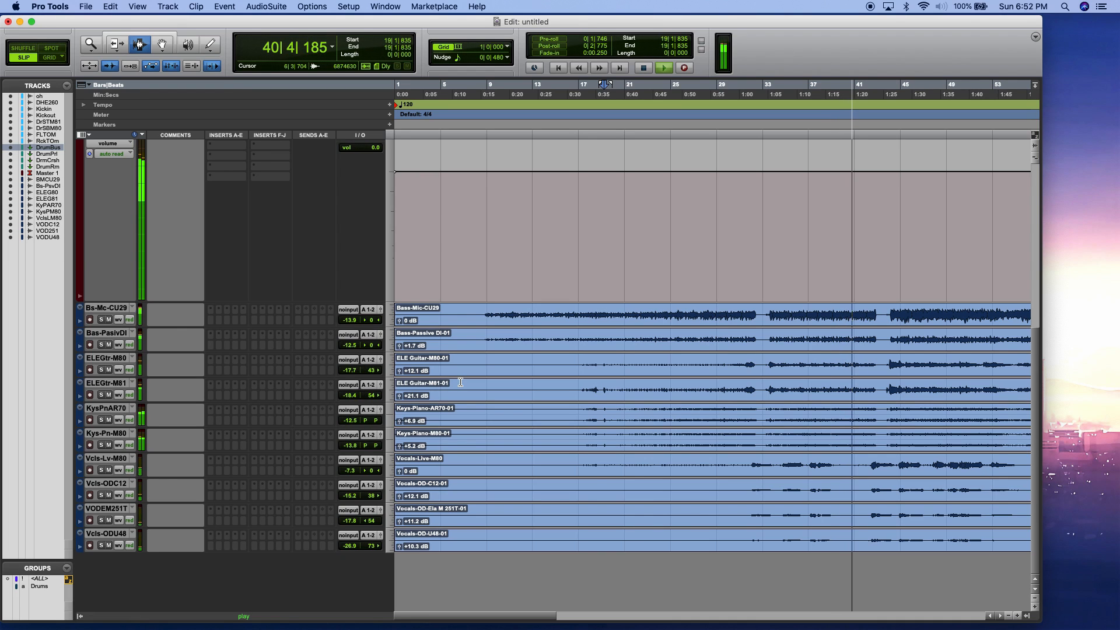
# - Rebalance the drums against the full mix: Kickin to -7.3 dB, Kickout to -13.9 dB and DrmHEM260 to -19.1 dB
pyautogui.scroll(10, 504, 382)
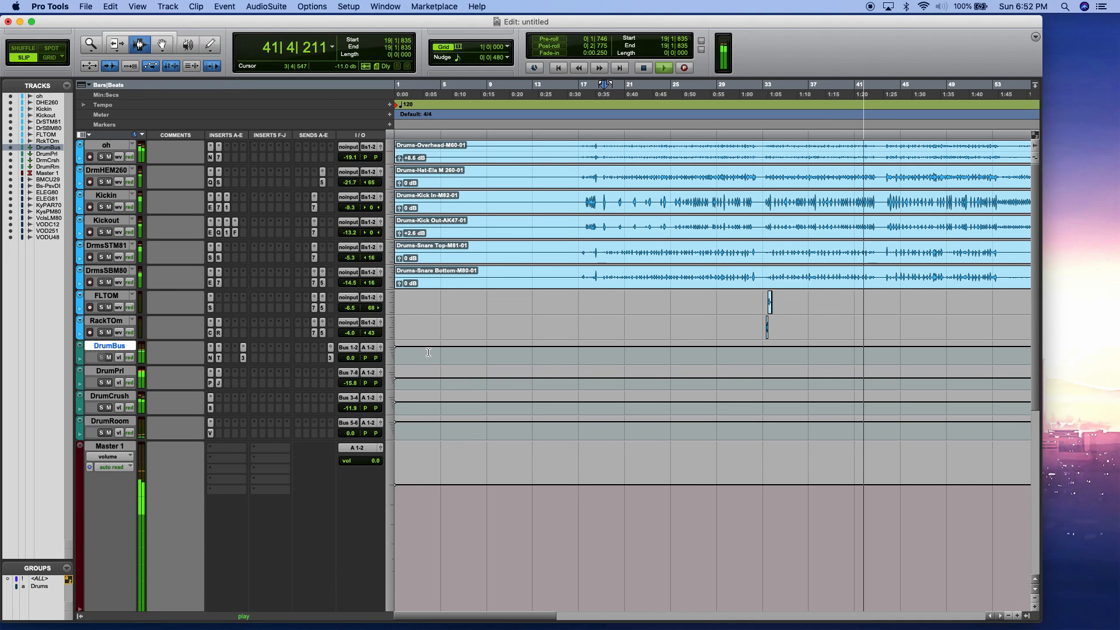
pyautogui.hscroll(10, 429, 352)
pyautogui.hscroll(-5, 428, 352)
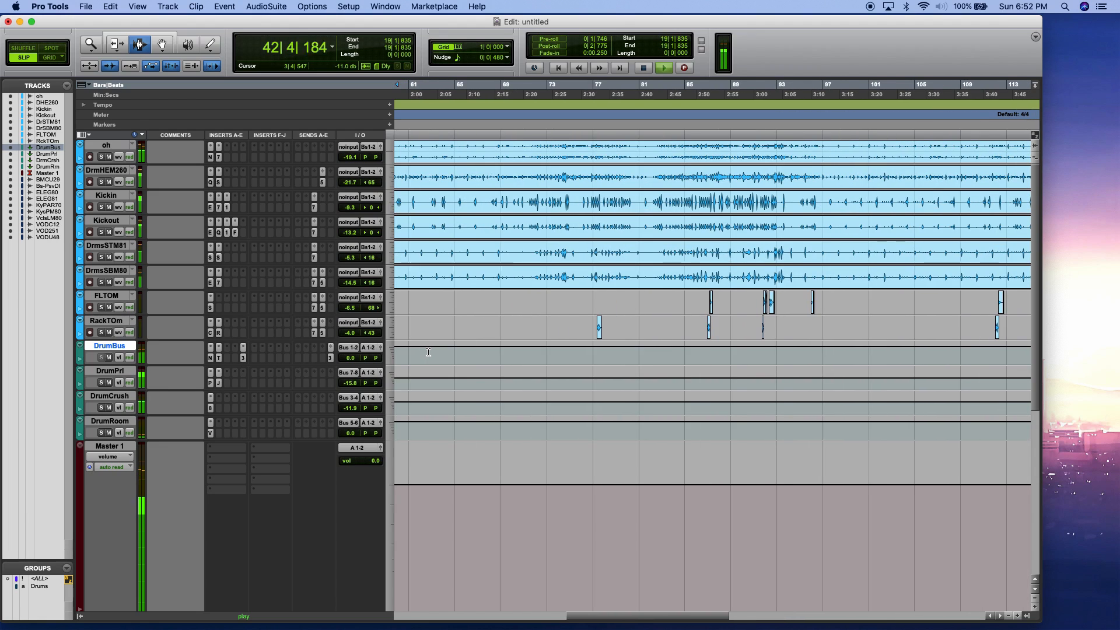
pyautogui.hscroll(-3, 428, 353)
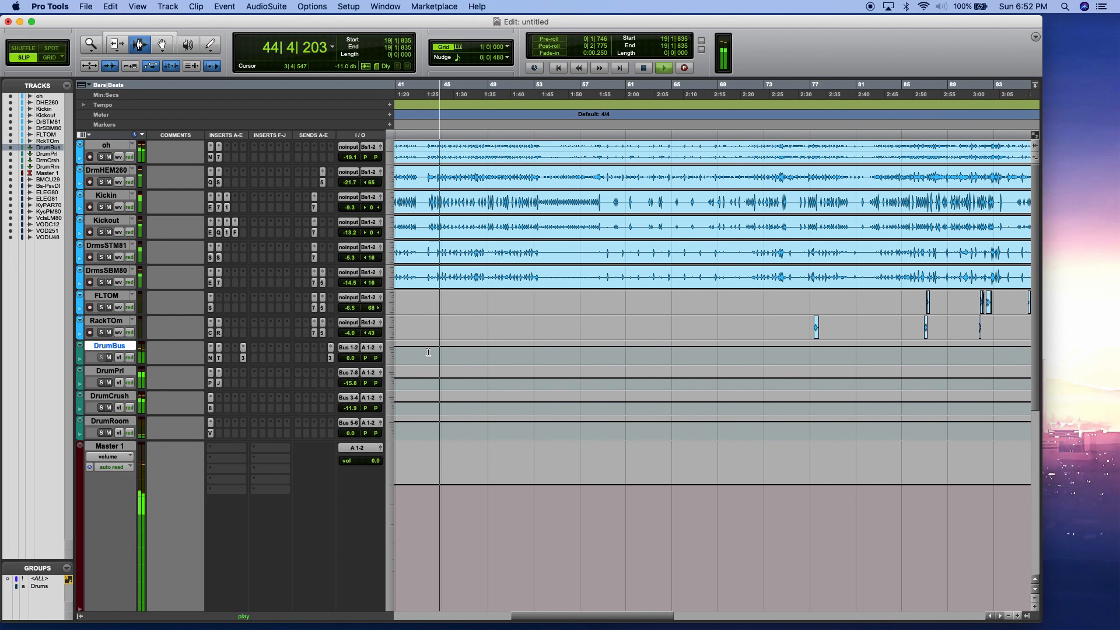
pyautogui.moveTo(349, 232); pyautogui.dragTo(352, 205)
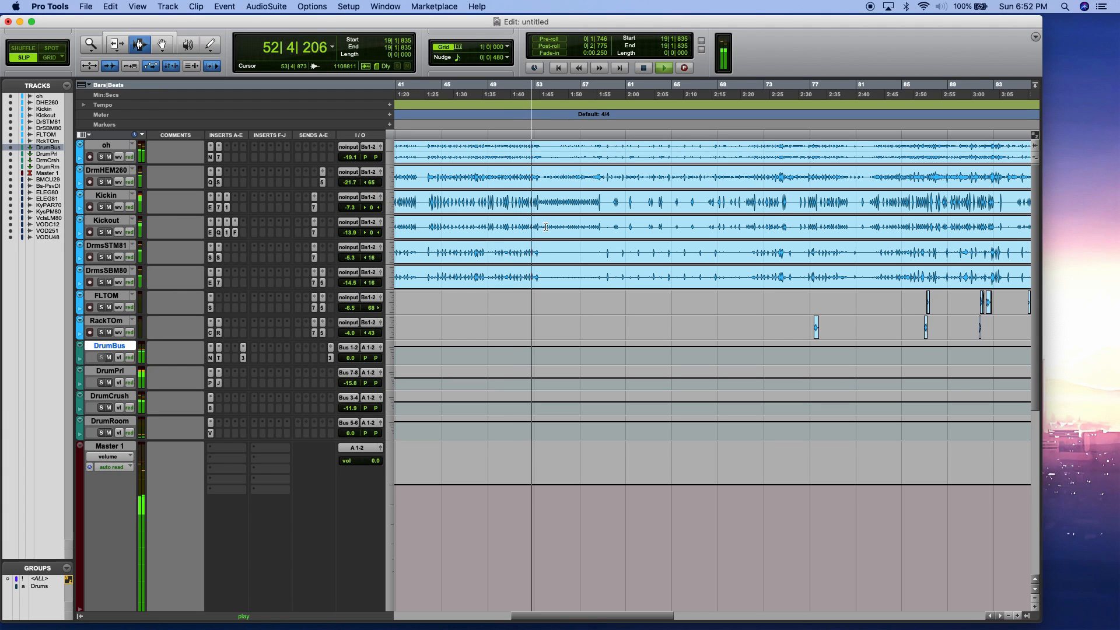
pyautogui.moveTo(349, 186); pyautogui.dragTo(351, 174)
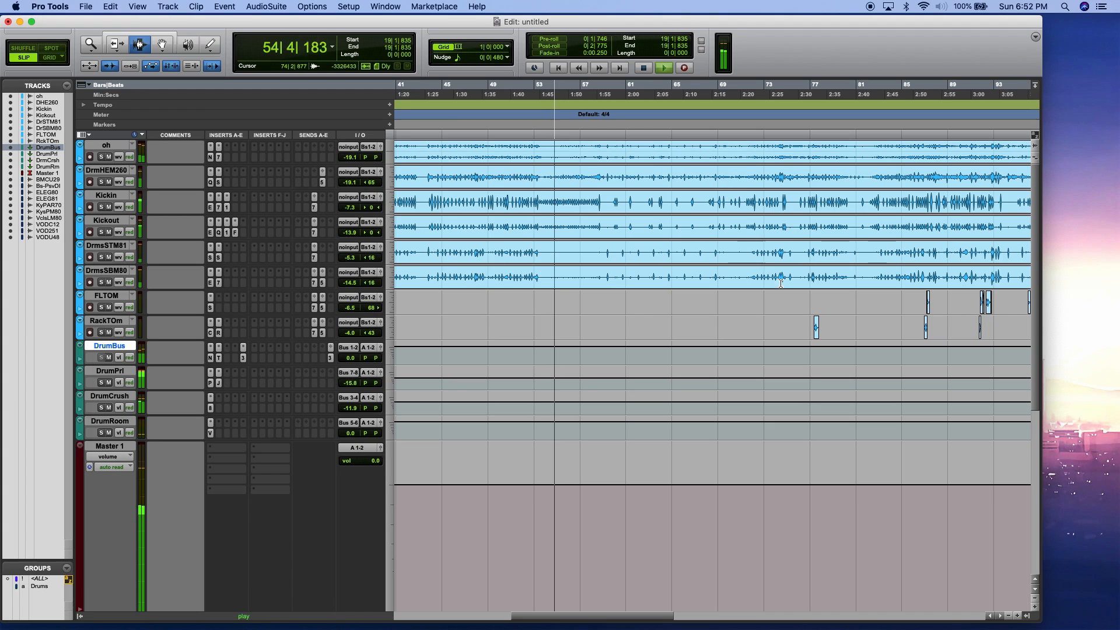
# - Play the tom fill from bar 91 and set FLTOM to -2.6 dB and RackTOm to -2.7 dB
pyautogui.hscroll(5, 799, 294)
pyautogui.press('space')
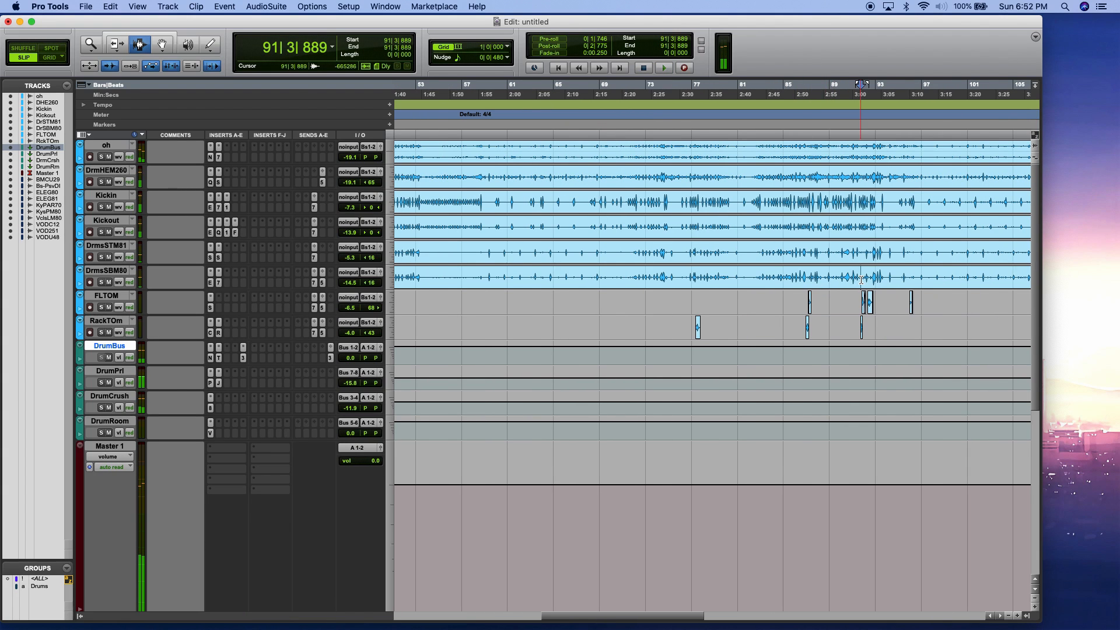
pyautogui.press('space')
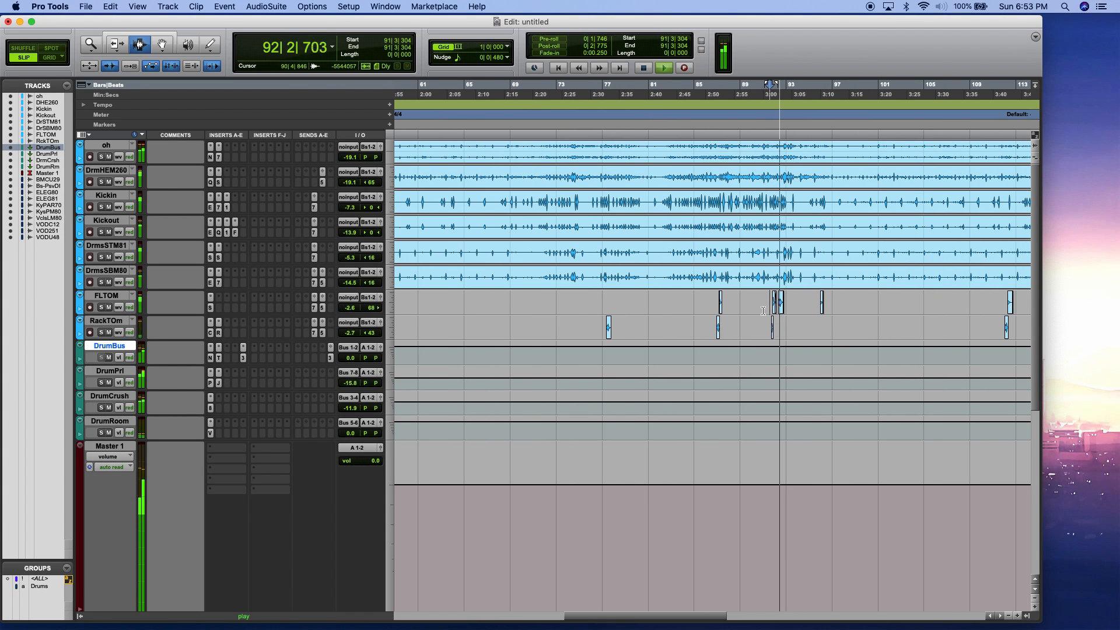
pyautogui.hscroll(1, 763, 312)
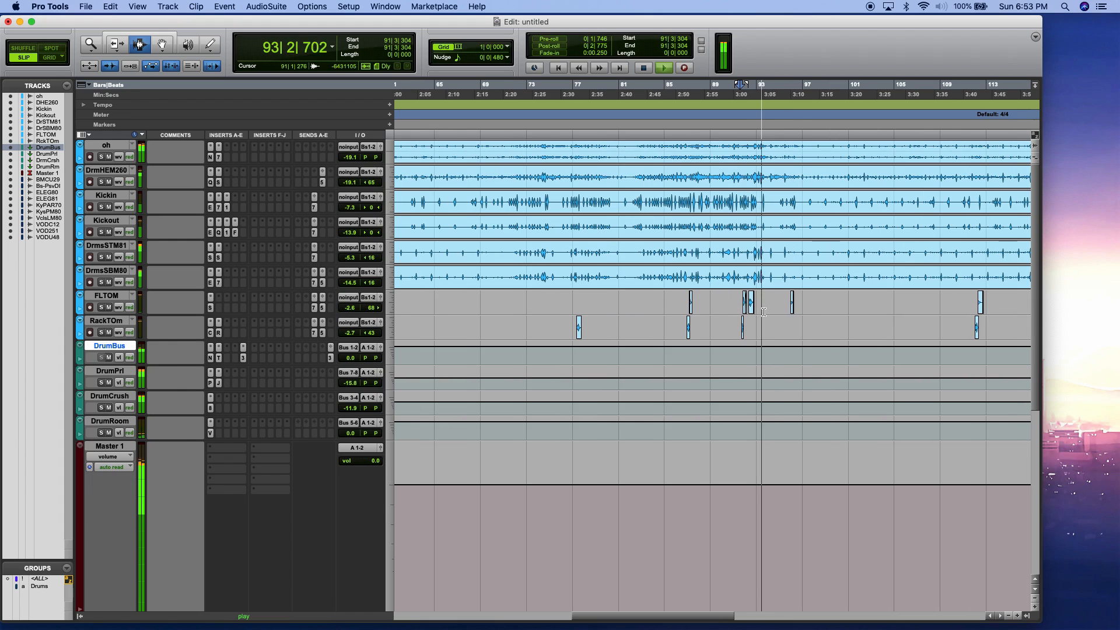
# - Raise the Kickin track's level to -6.6 dB during playback
pyautogui.hscroll(5, 767, 309)
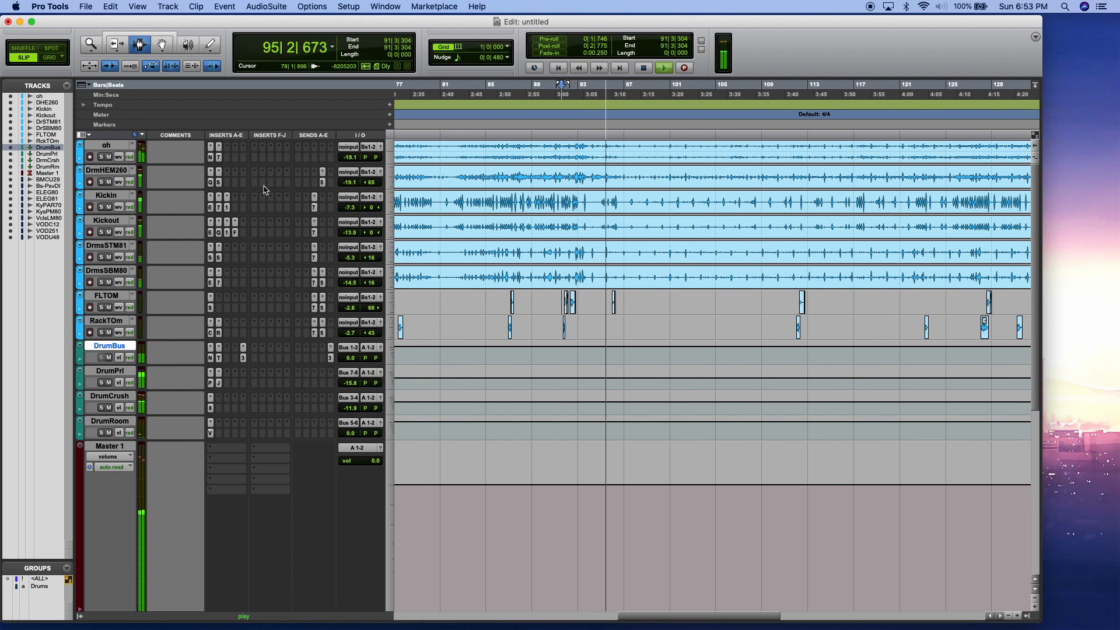
pyautogui.click(350, 208)
pyautogui.moveTo(350, 207); pyautogui.dragTo(350, 227)
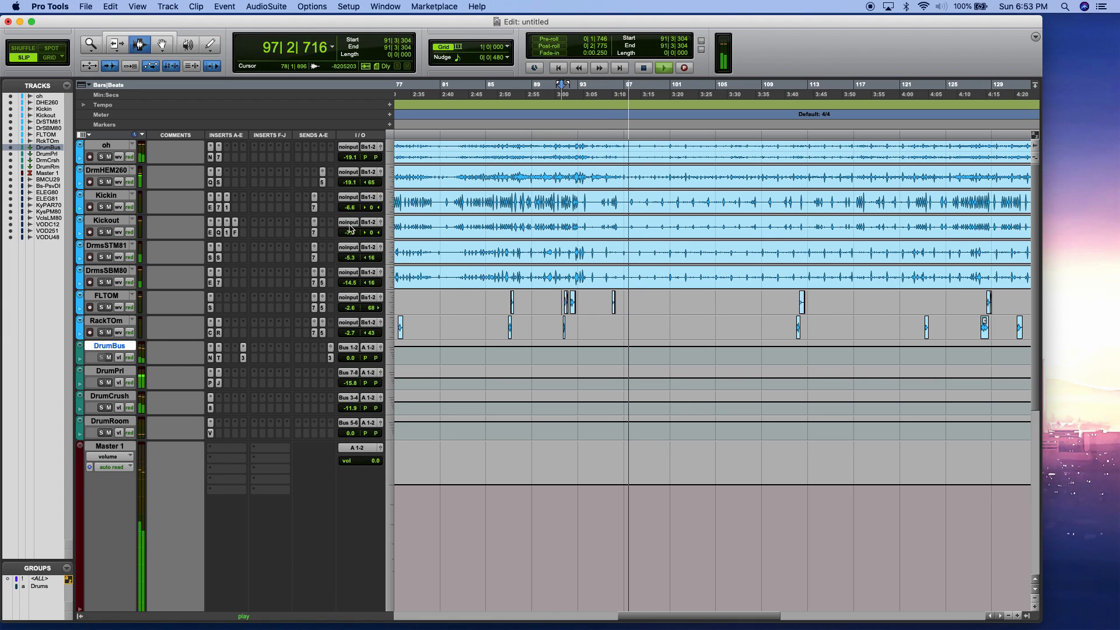